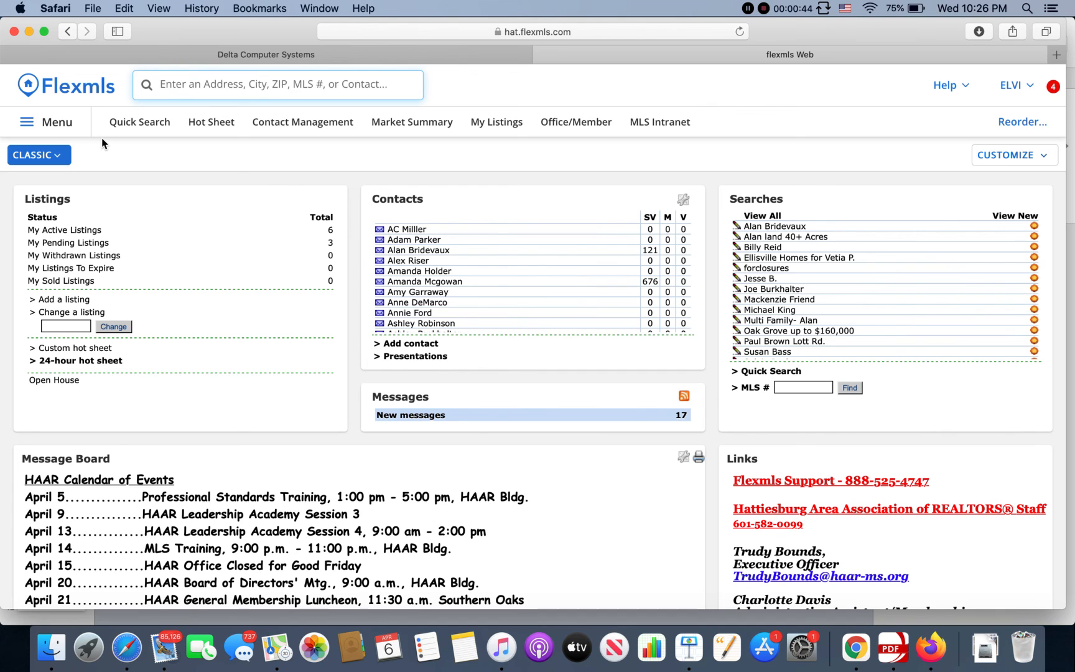
# Step: Open the Add Listing – Residential form from the navigation menu's Add Listing entry
pyautogui.click(56, 133)
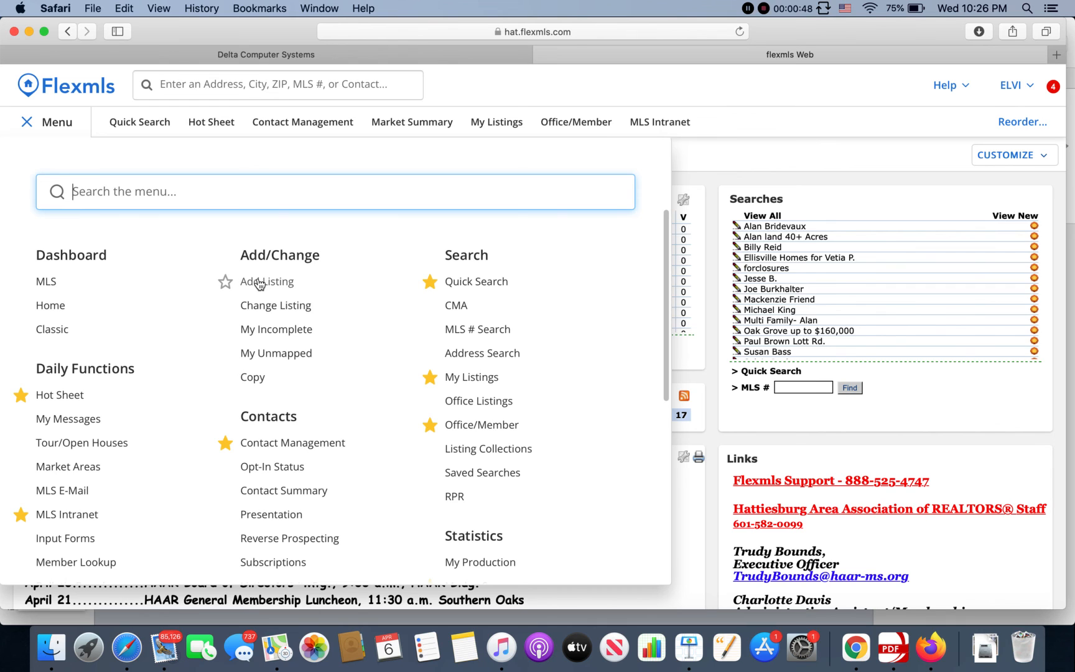
pyautogui.click(26, 122)
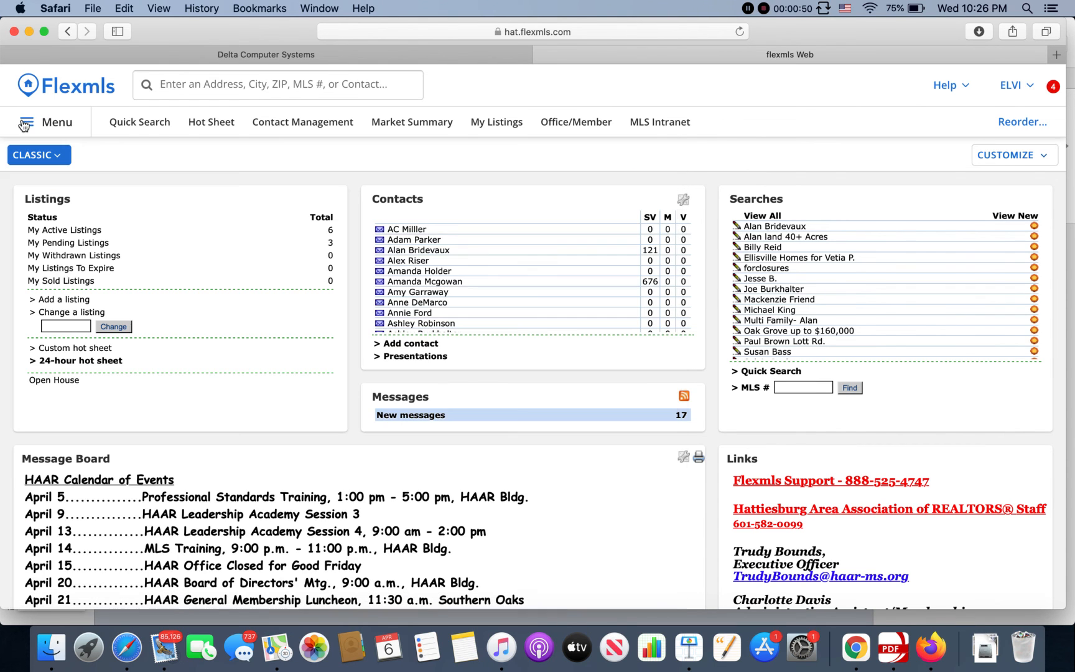
pyautogui.click(45, 128)
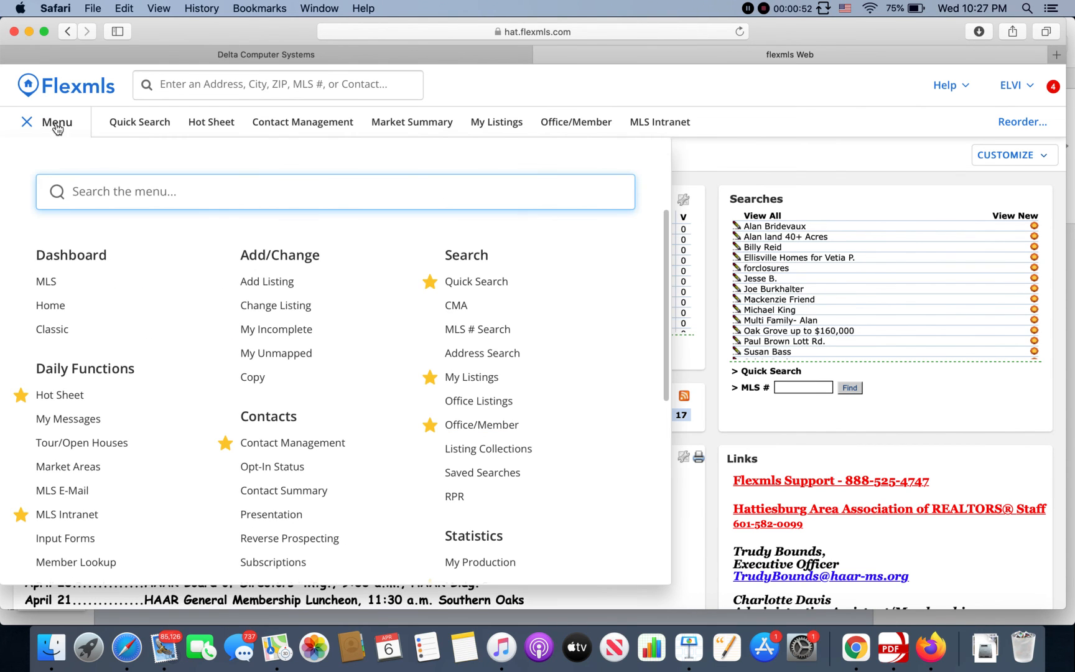
pyautogui.click(264, 282)
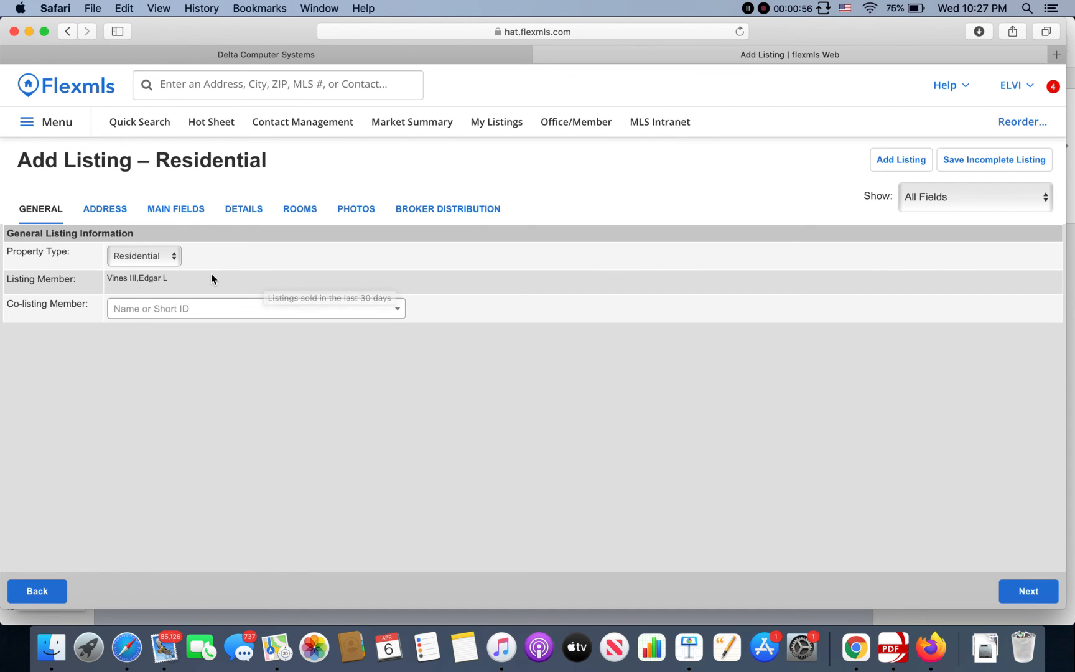
# Step: On the Address step, enter the property's house number and street name with suffix Trail
pyautogui.click(1021, 587)
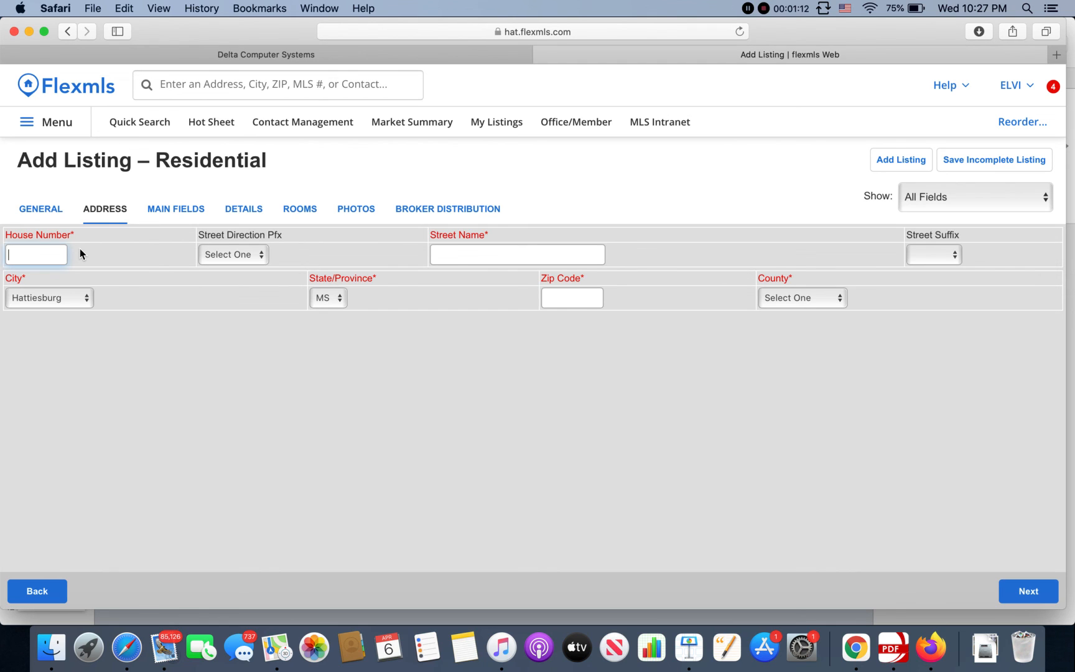
pyautogui.press('Tab')
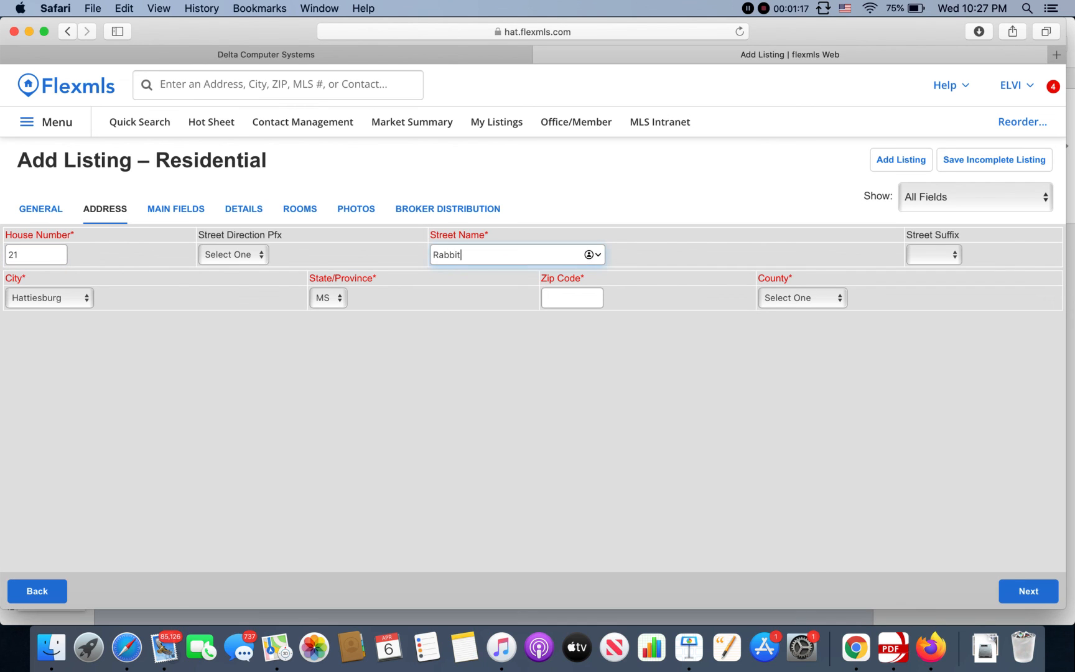
pyautogui.press('Tab')
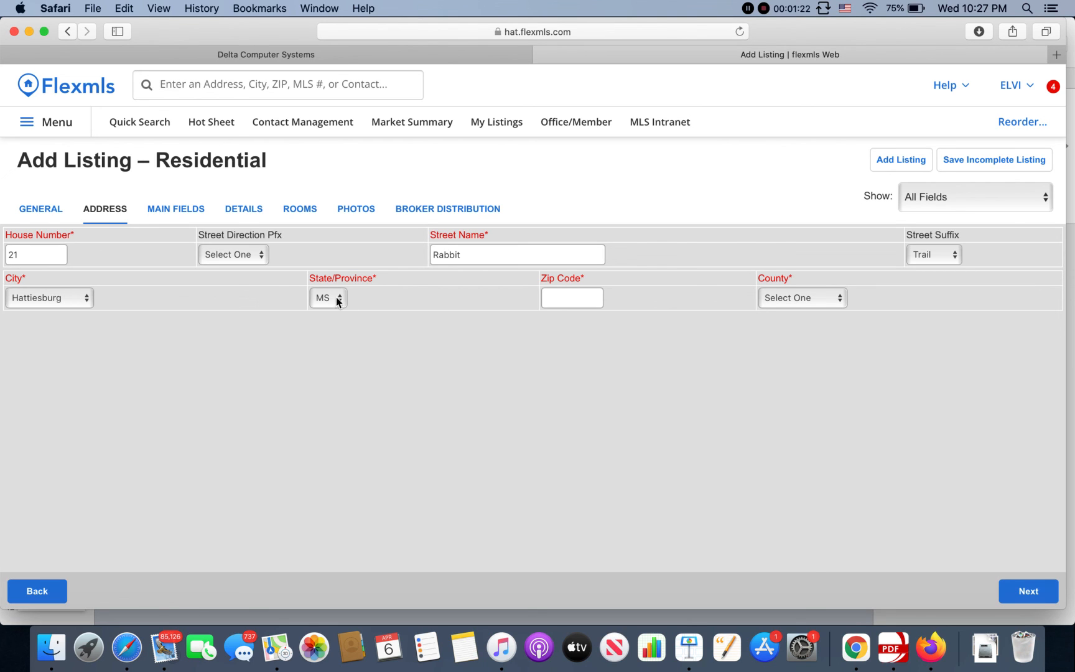
# Step: Enter zip code 39402, choose Lamar County, and continue to locate the address
pyautogui.click(570, 302)
pyautogui.write('39402')
pyautogui.click(823, 298)
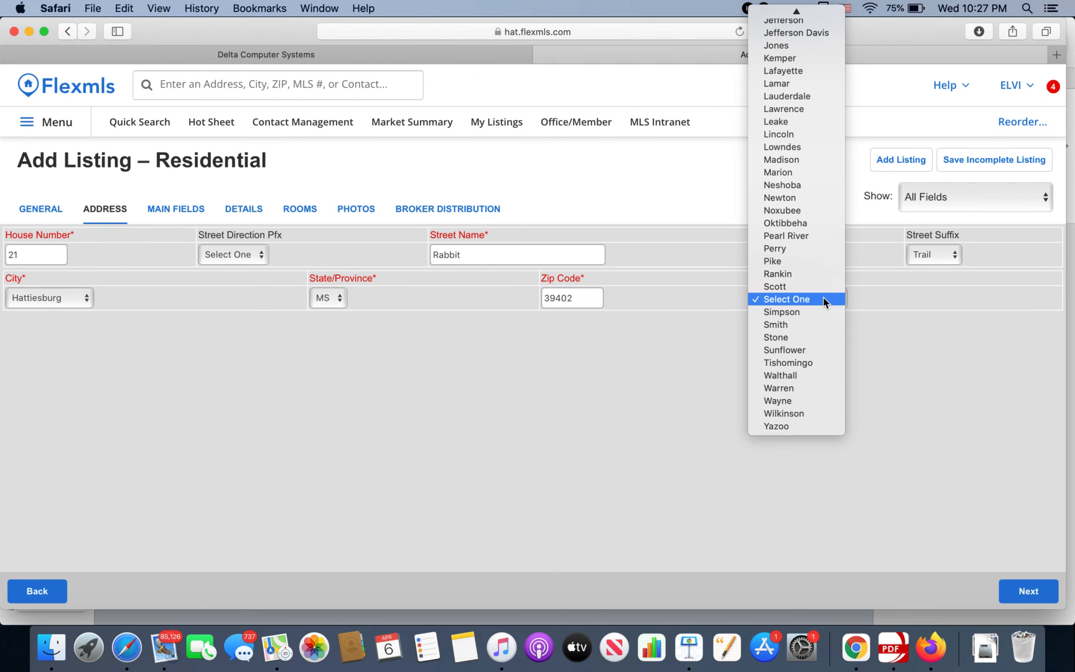
pyautogui.press('l')
pyautogui.press('Down')
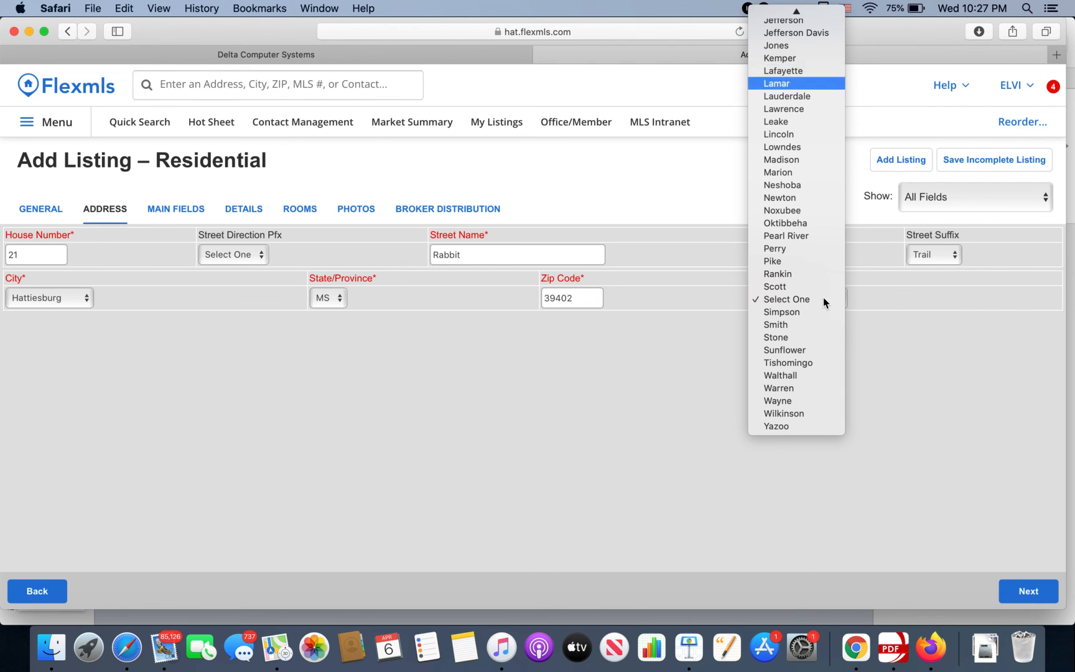
pyautogui.press('Return')
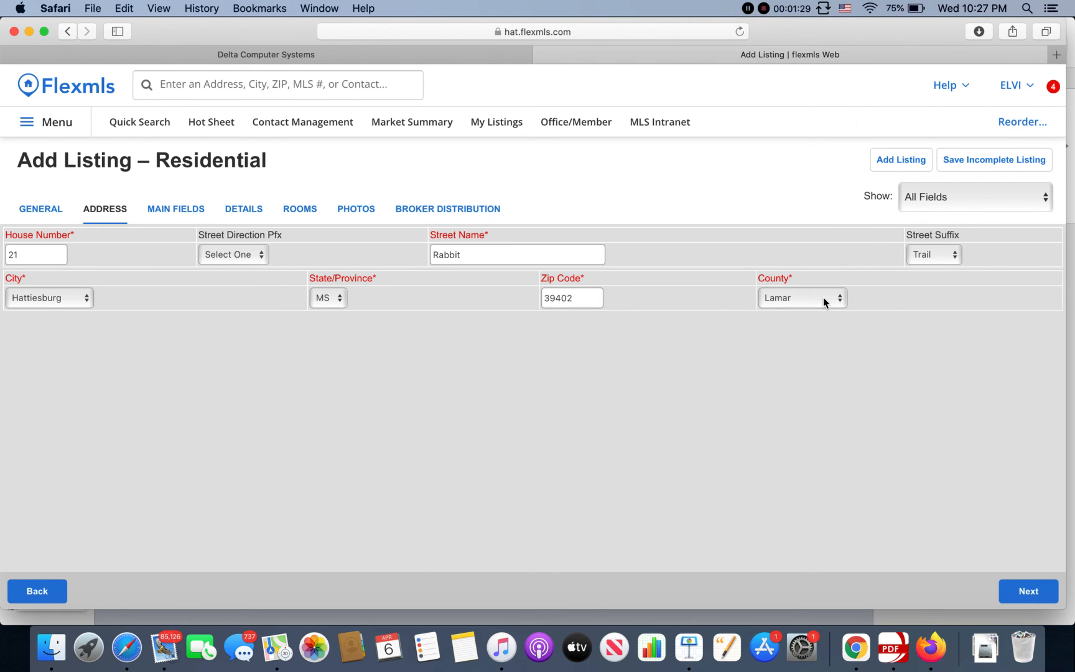
pyautogui.click(1017, 592)
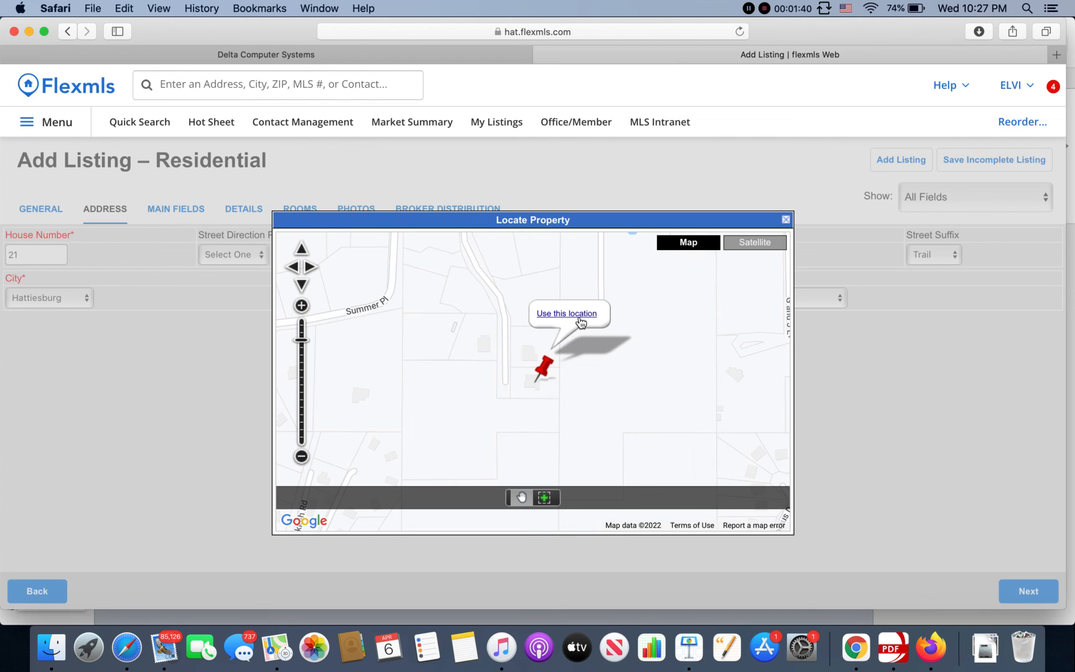
# Step: Drag the red map pin onto the property's lot and confirm that location
pyautogui.moveTo(546, 368)
pyautogui.mouseDown()
pyautogui.moveTo(496, 323)
pyautogui.moveTo(515, 311)
pyautogui.moveTo(527, 371)
pyautogui.mouseUp()
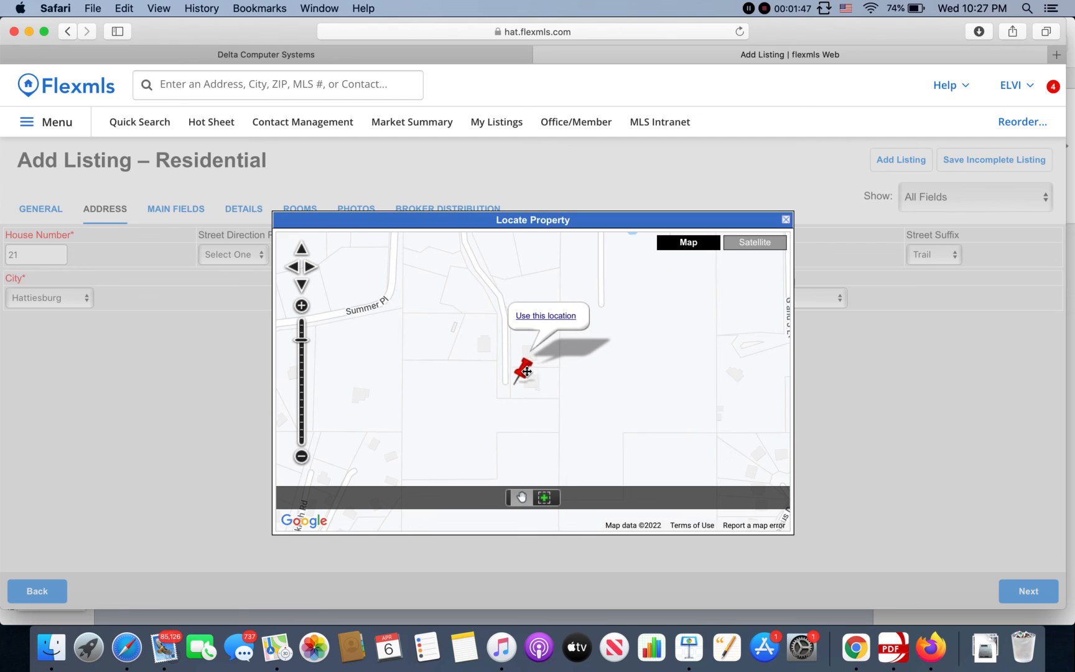
pyautogui.click(547, 318)
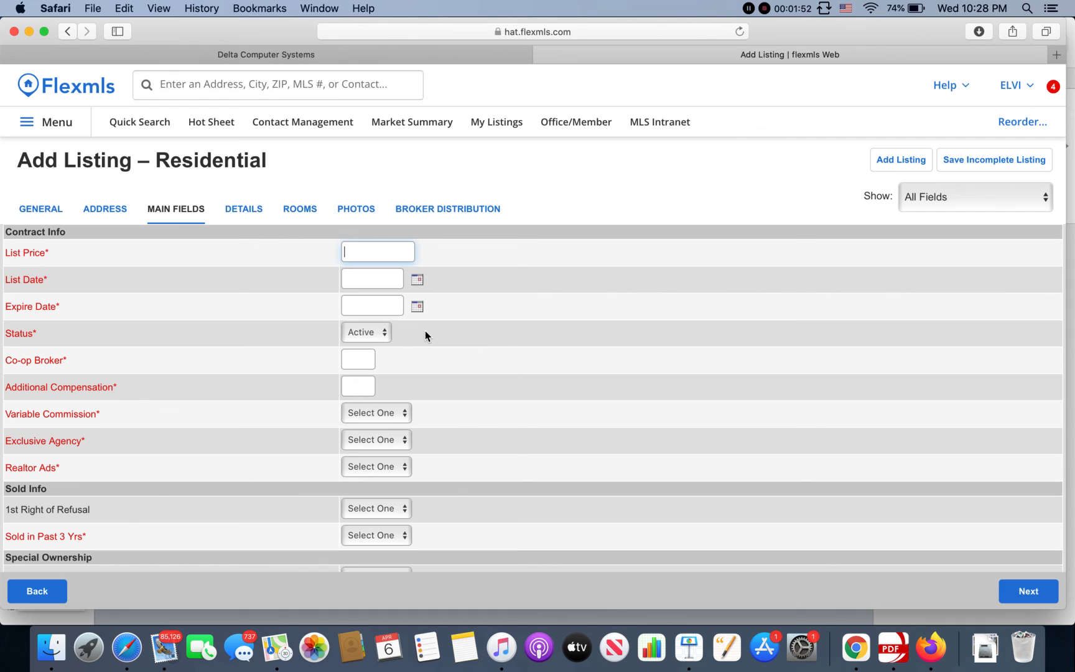
# Step: Enter 300000 as the List Price and bring up the List Date calendar picker
pyautogui.write('300000')
pyautogui.click(420, 285)
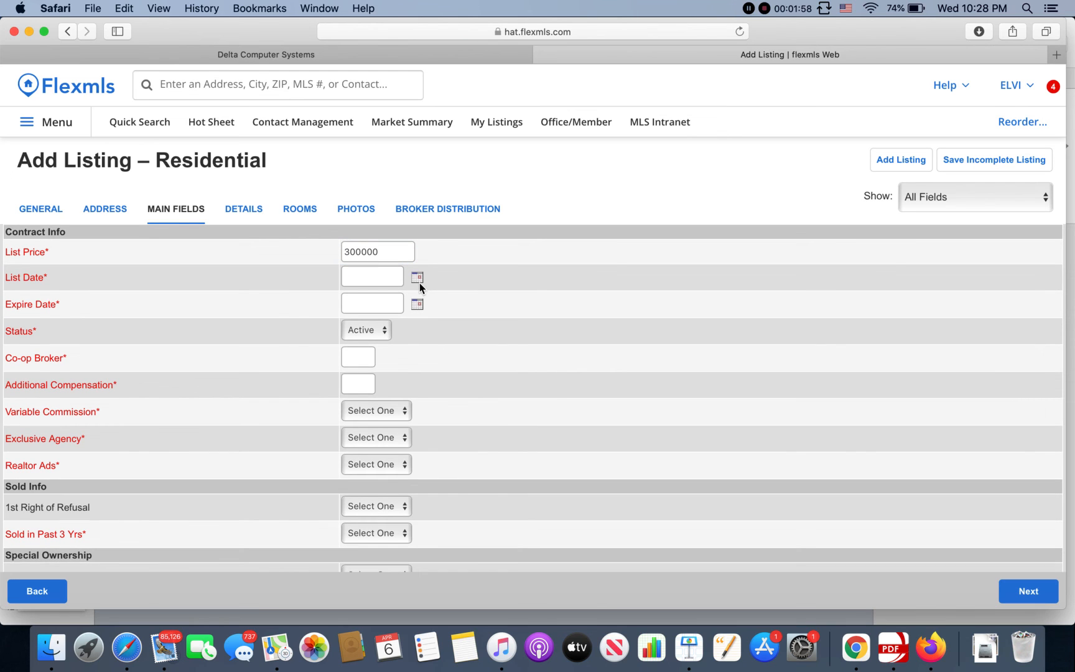
pyautogui.click(419, 279)
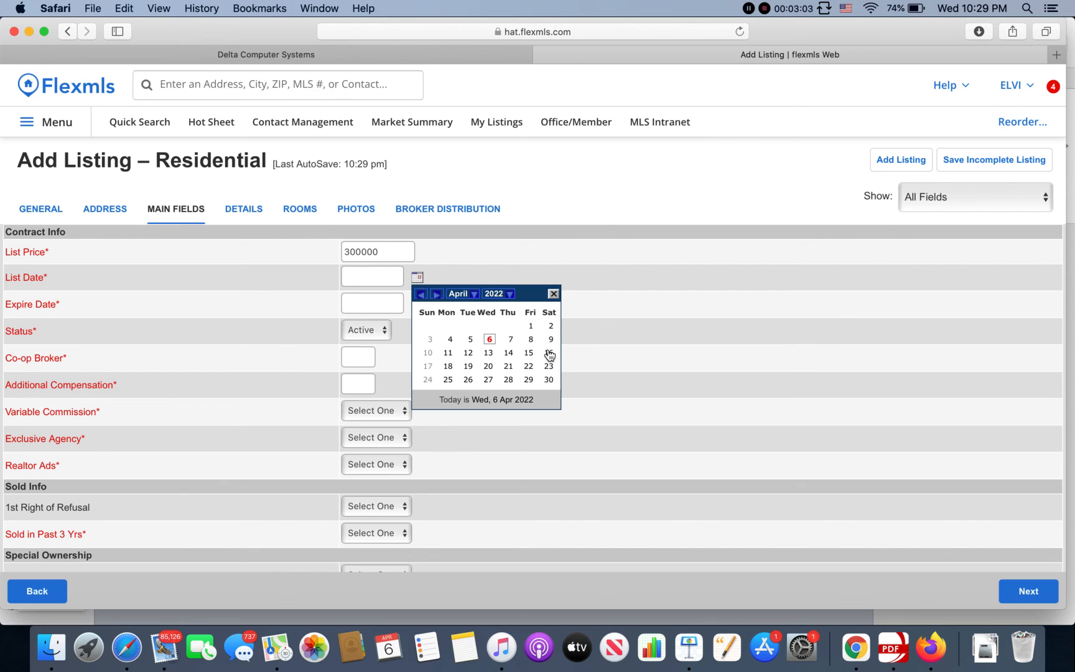
# Step: Set the list date to April 6, 2022 and the expire date to October 21, 2022
pyautogui.click(491, 340)
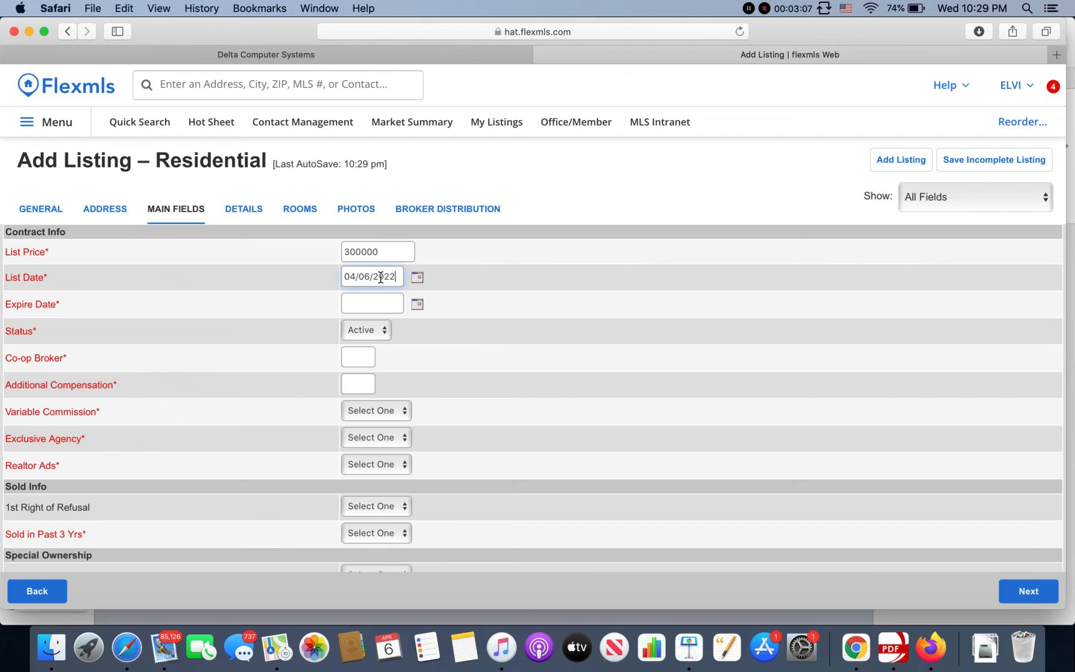
pyautogui.click(418, 305)
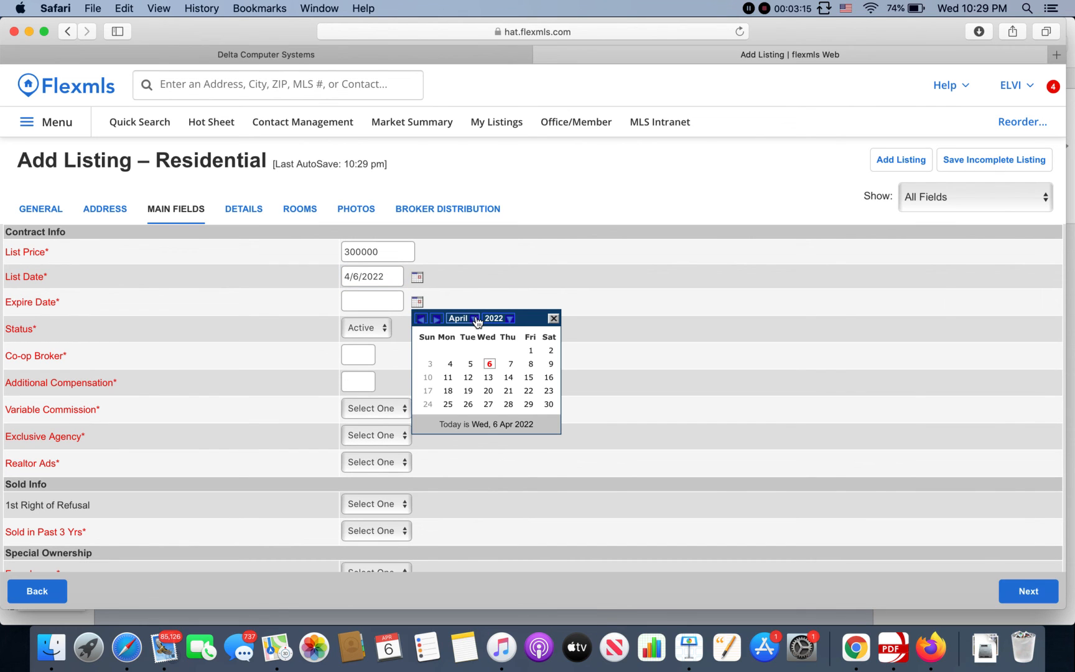
pyautogui.click(476, 318)
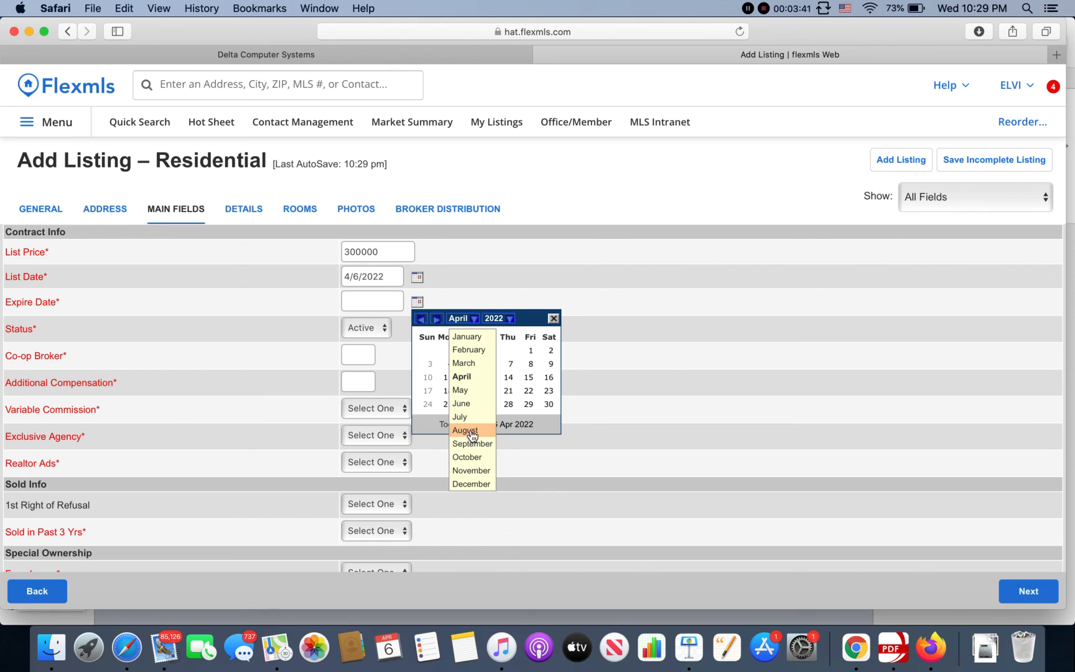
pyautogui.click(470, 456)
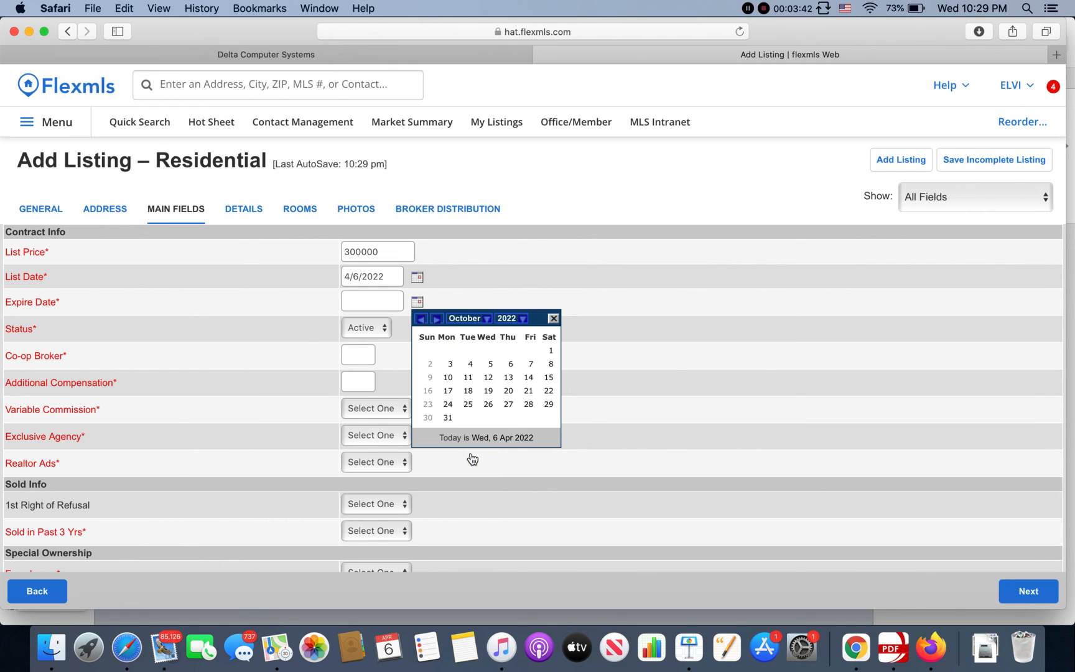
pyautogui.click(528, 391)
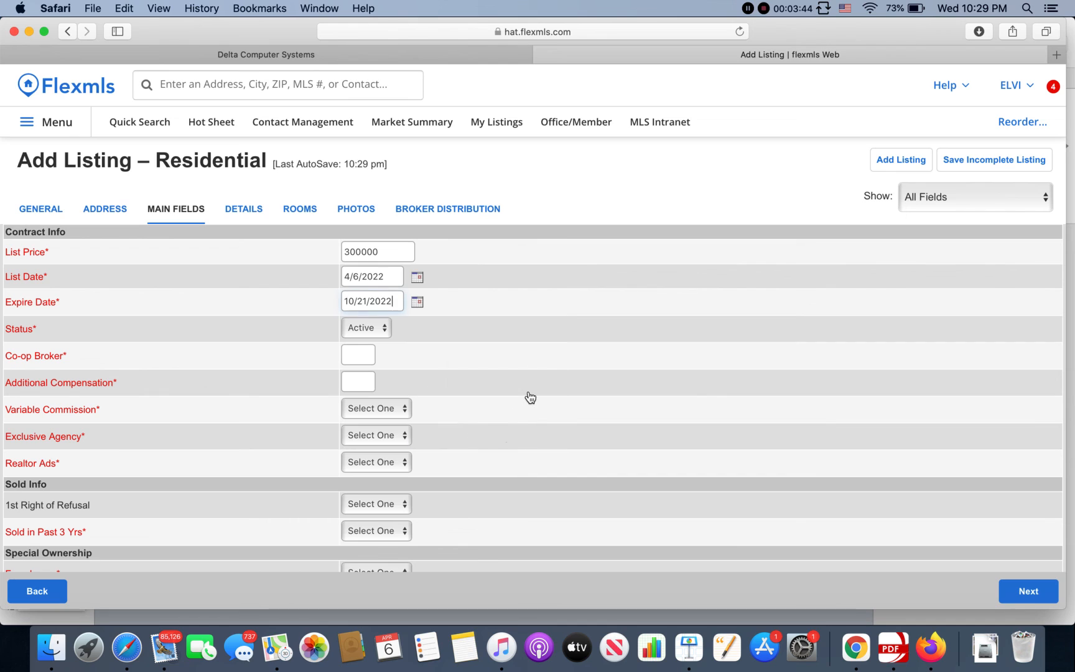
# Step: Keep the listing Status at Active
pyautogui.click(384, 330)
pyautogui.click(384, 330)
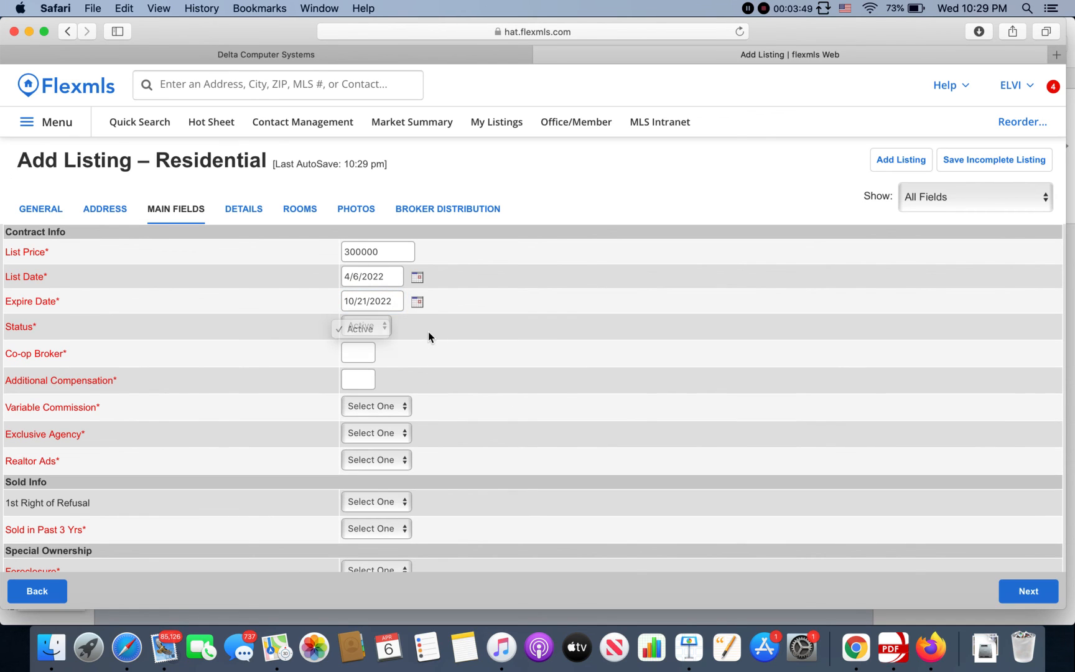
pyautogui.click(371, 346)
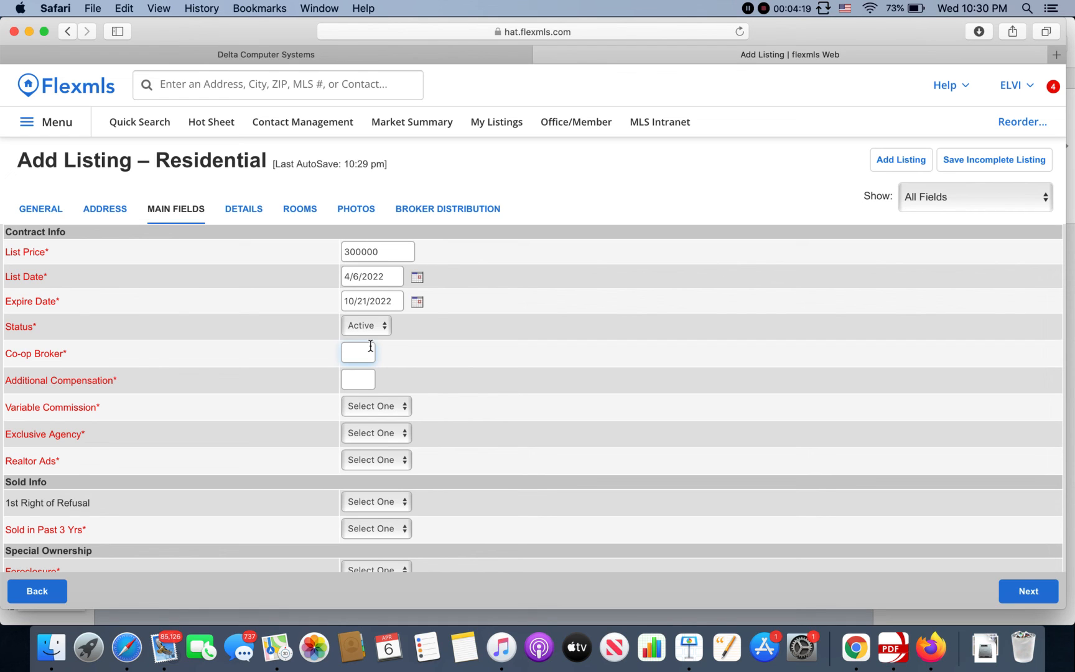
# Step: Enter 2.4 for Co-op Broker and 1000 for Additional Compensation
pyautogui.write('2.4')
pyautogui.click(458, 352)
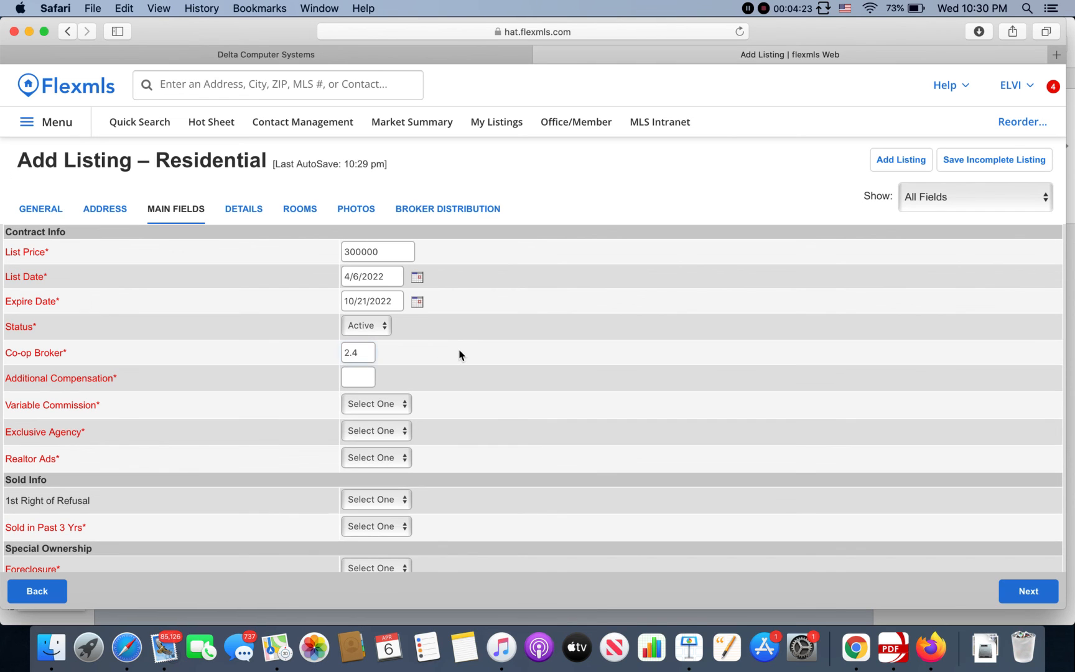
pyautogui.doubleClick(370, 359)
pyautogui.click(509, 376)
pyautogui.click(352, 377)
pyautogui.write('1000')
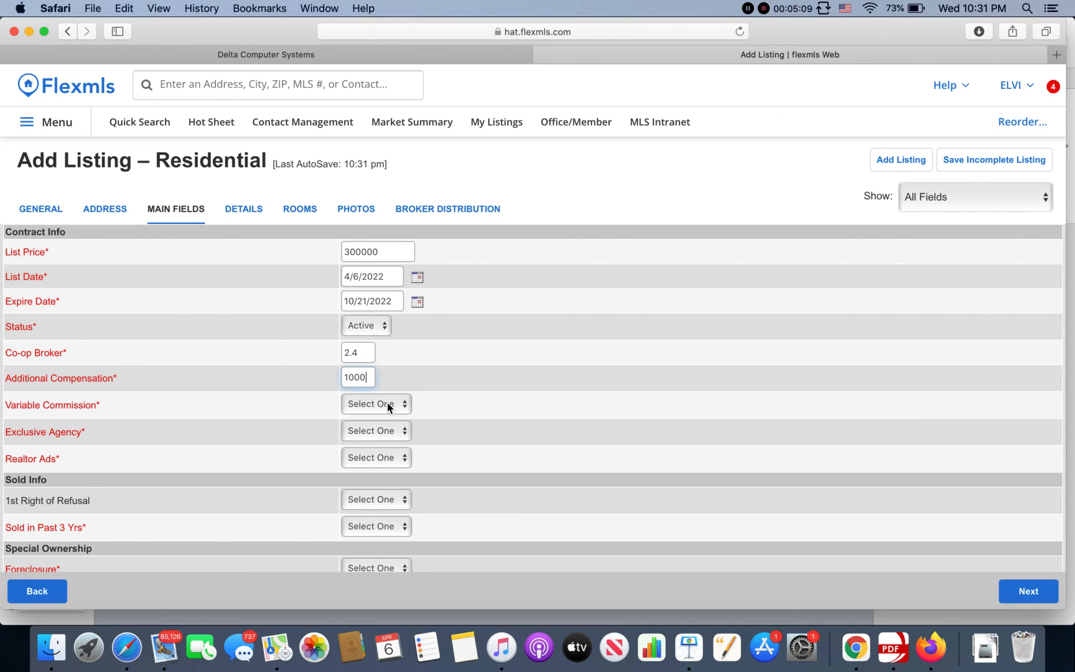
# Step: Set Variable Commission to No and Exclusive Agency to Yes
pyautogui.scroll(-2, 387, 403)
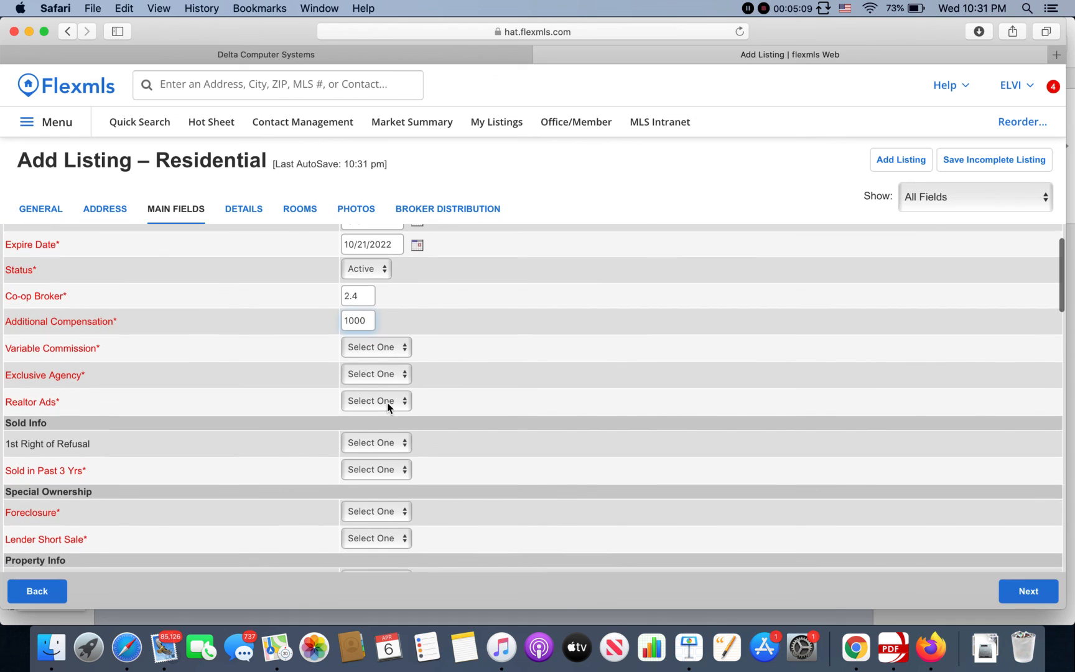
pyautogui.click(404, 348)
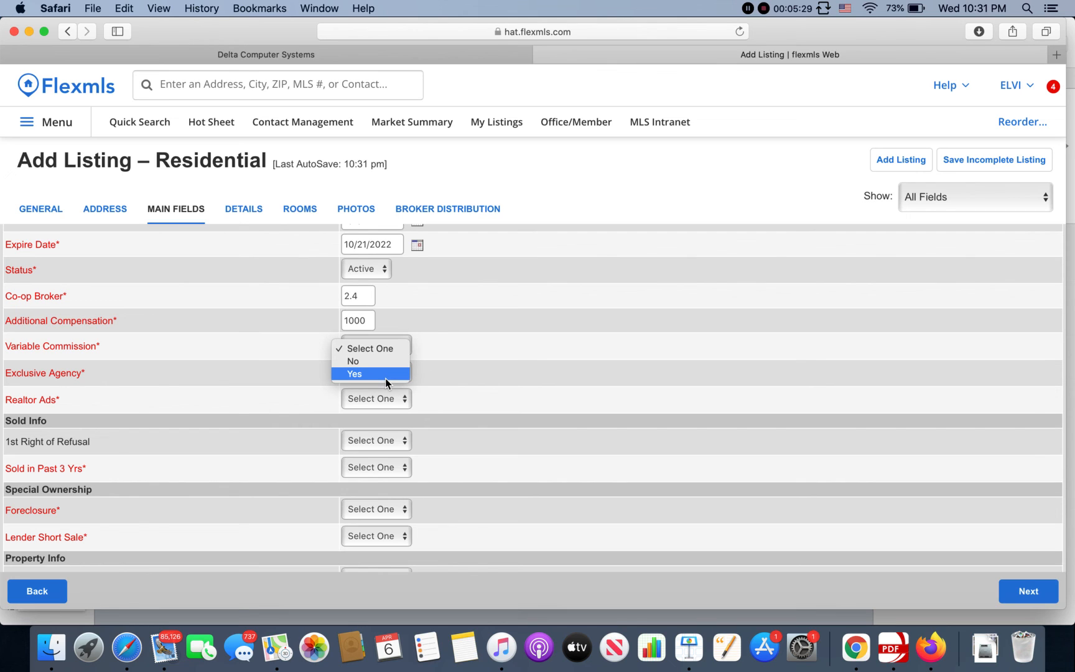
pyautogui.click(507, 361)
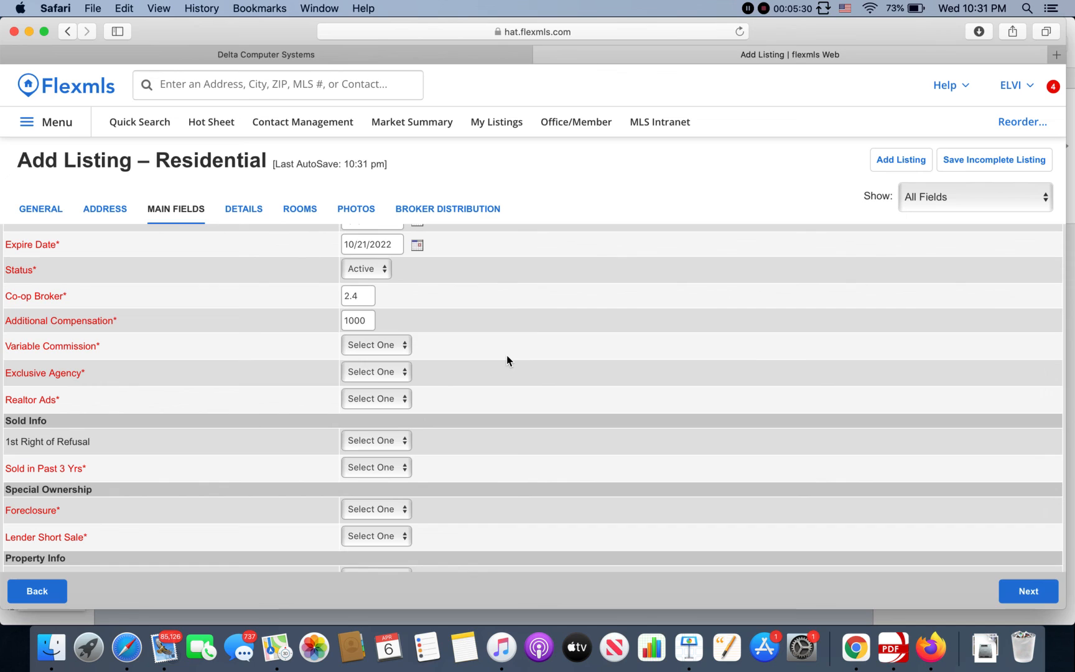
pyautogui.click(388, 344)
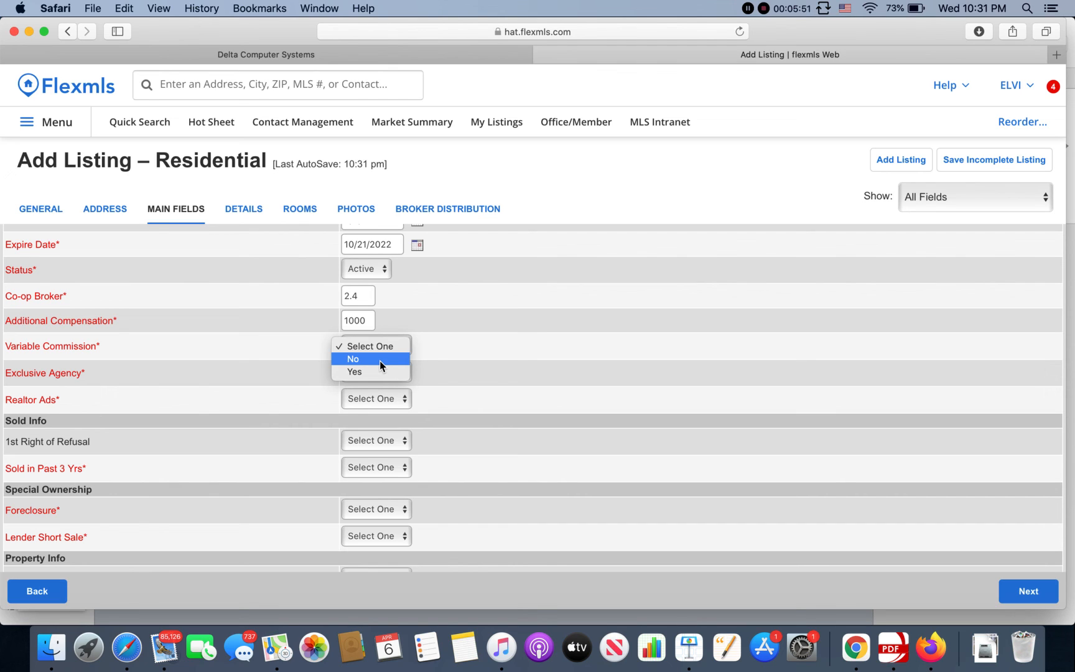
pyautogui.click(379, 360)
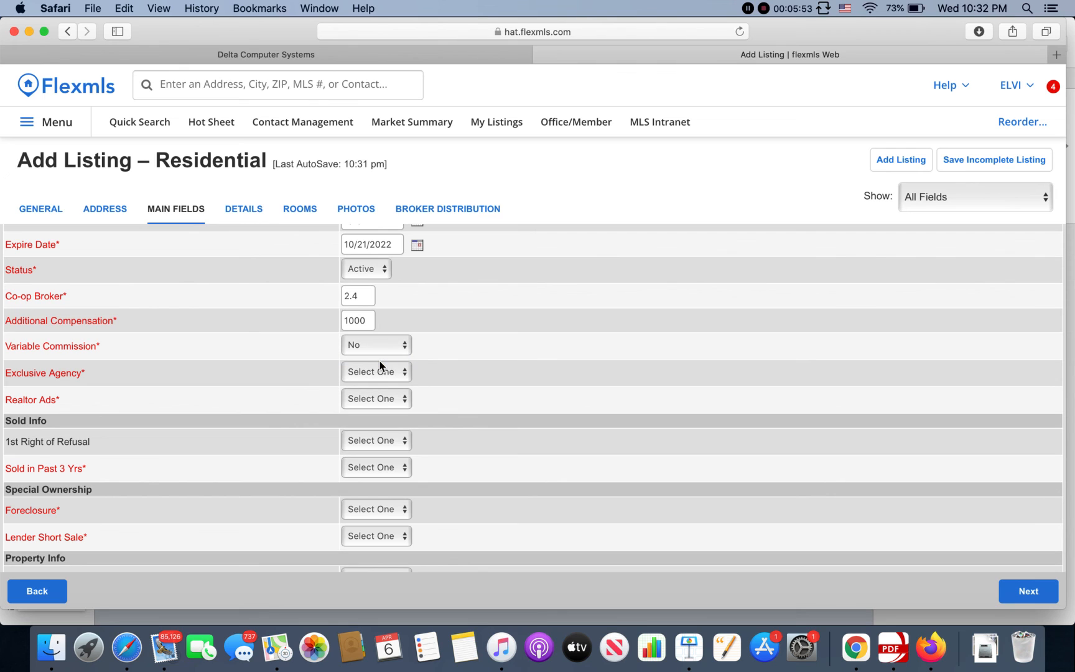
pyautogui.scroll(-1, 374, 383)
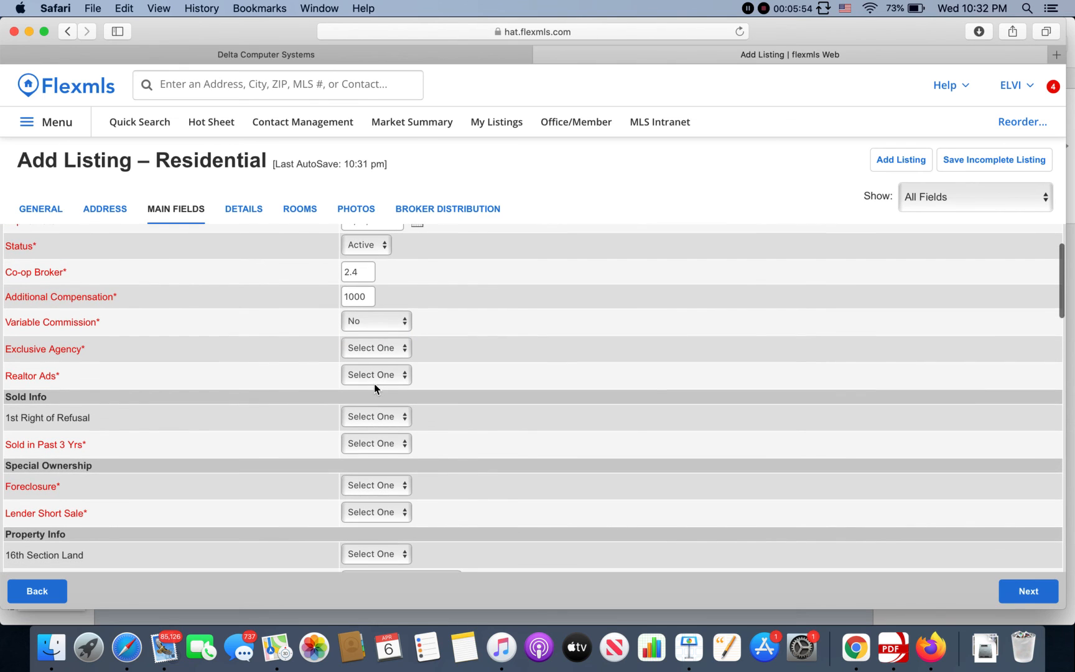
pyautogui.click(386, 352)
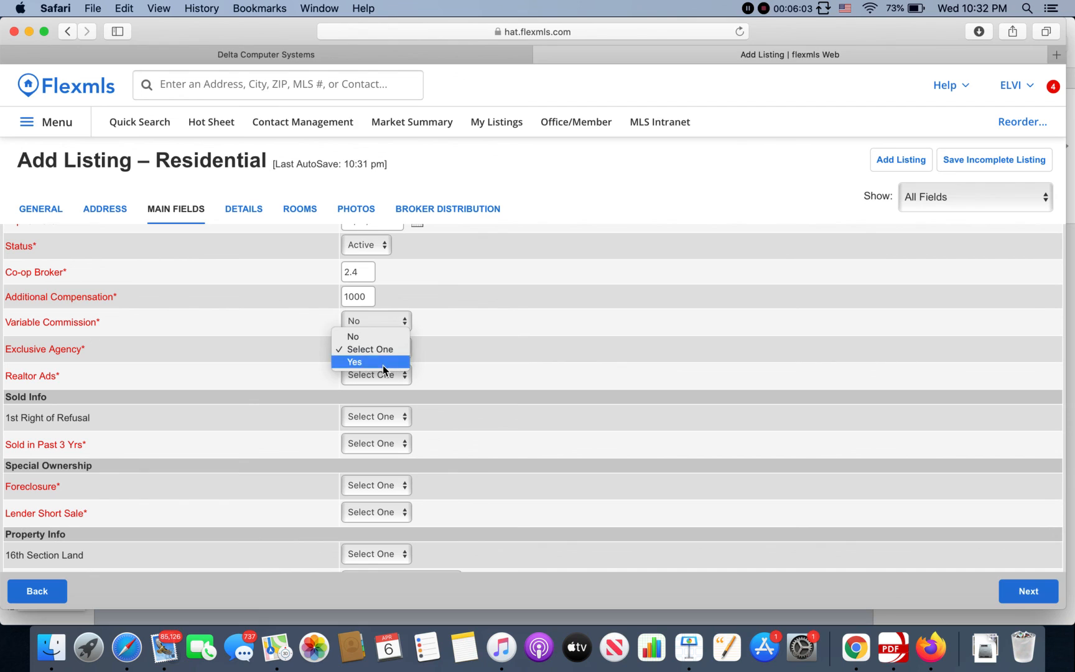
pyautogui.click(383, 363)
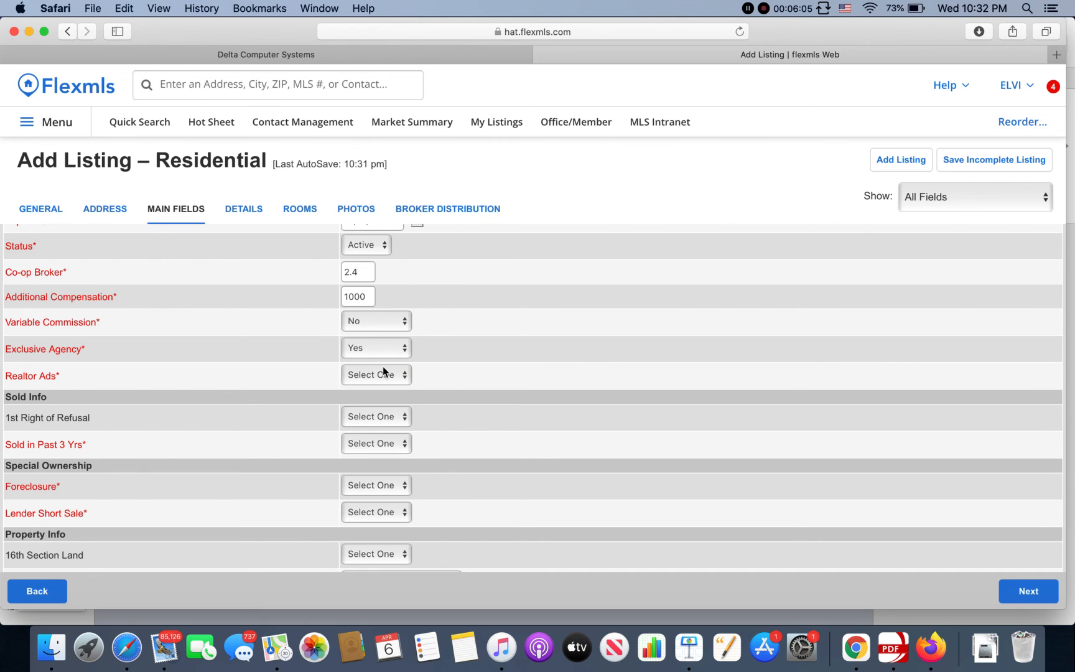
# Step: Mark Realtor Ads Yes, and set 1st Right of Refusal and Sold in Past 3 Yrs to No
pyautogui.click(382, 380)
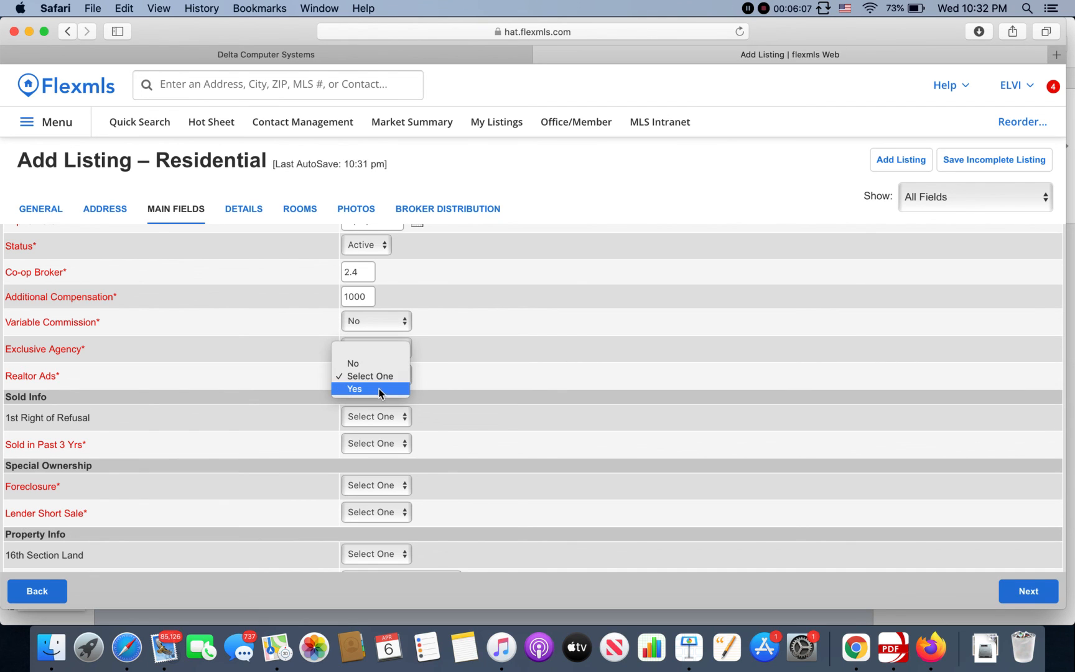
pyautogui.click(378, 388)
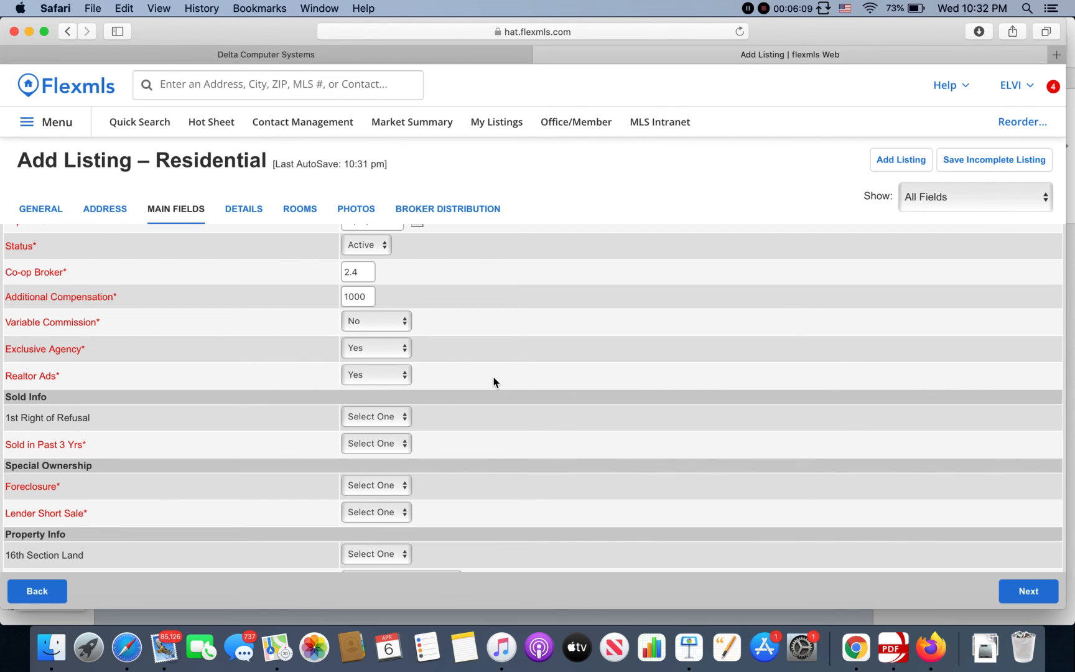
pyautogui.scroll(-2, 495, 382)
pyautogui.scroll(-1, 495, 382)
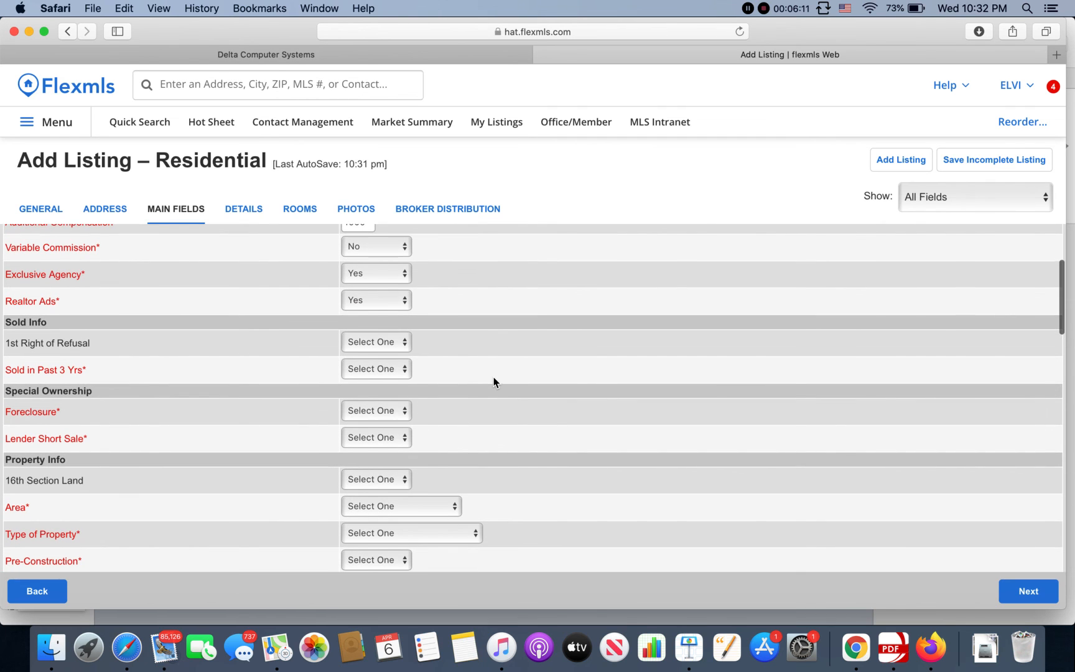
pyautogui.scroll(-2, 495, 382)
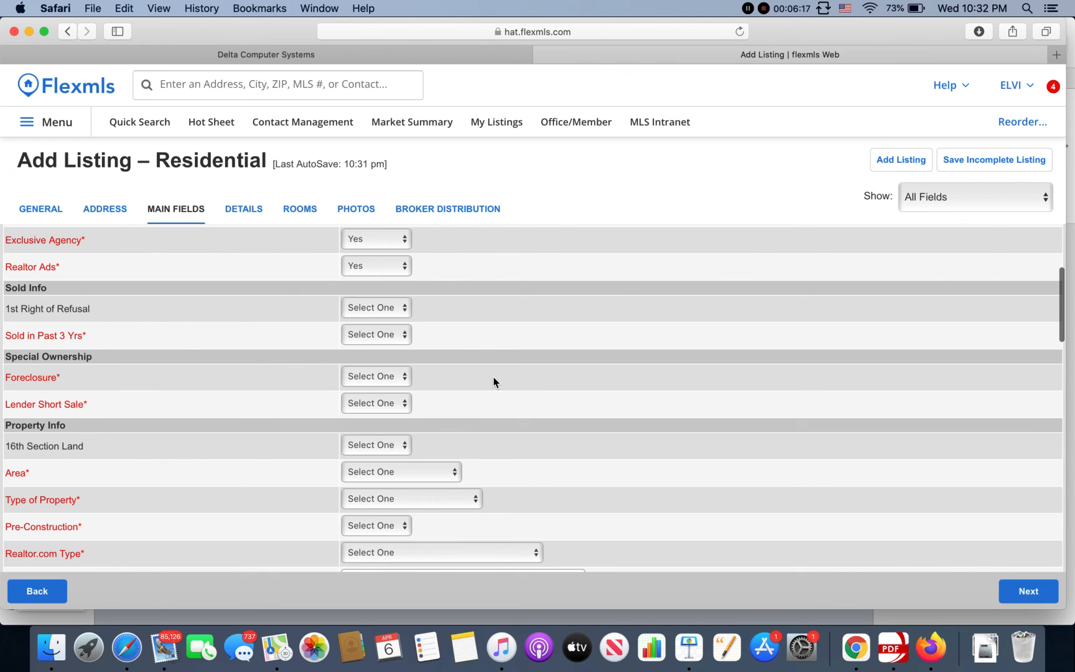
pyautogui.scroll(1, 494, 382)
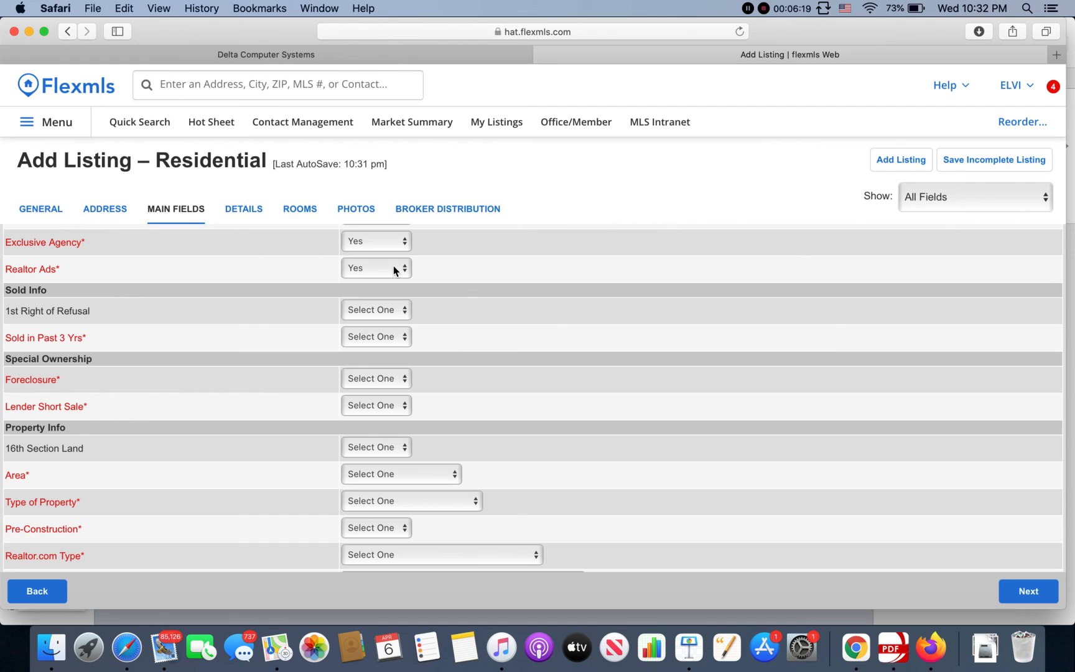
pyautogui.click(377, 311)
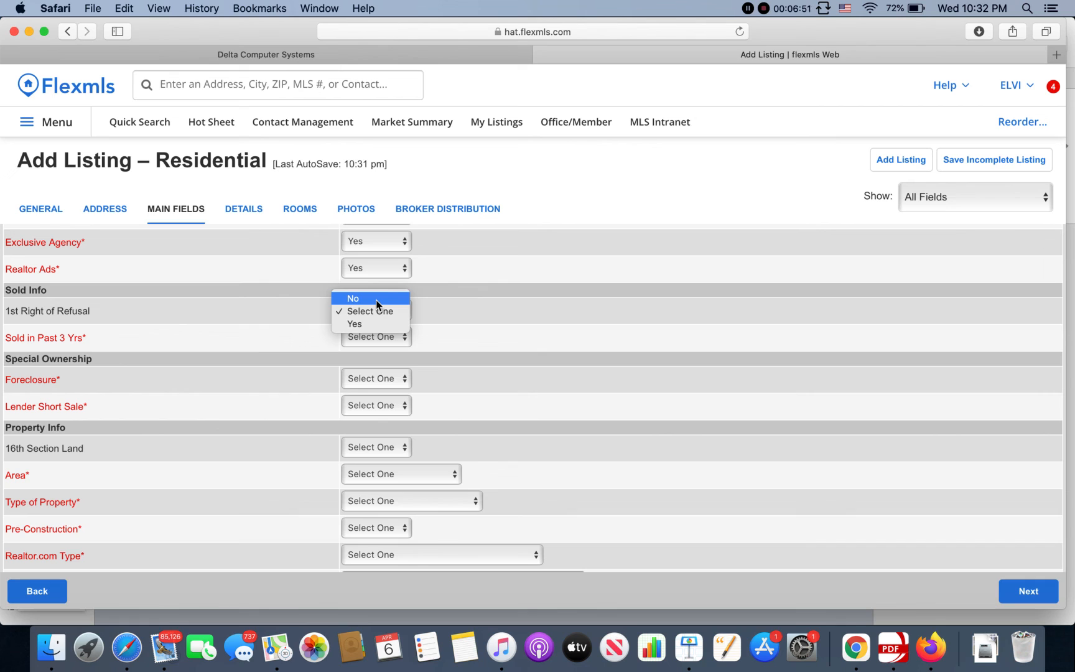
pyautogui.click(376, 300)
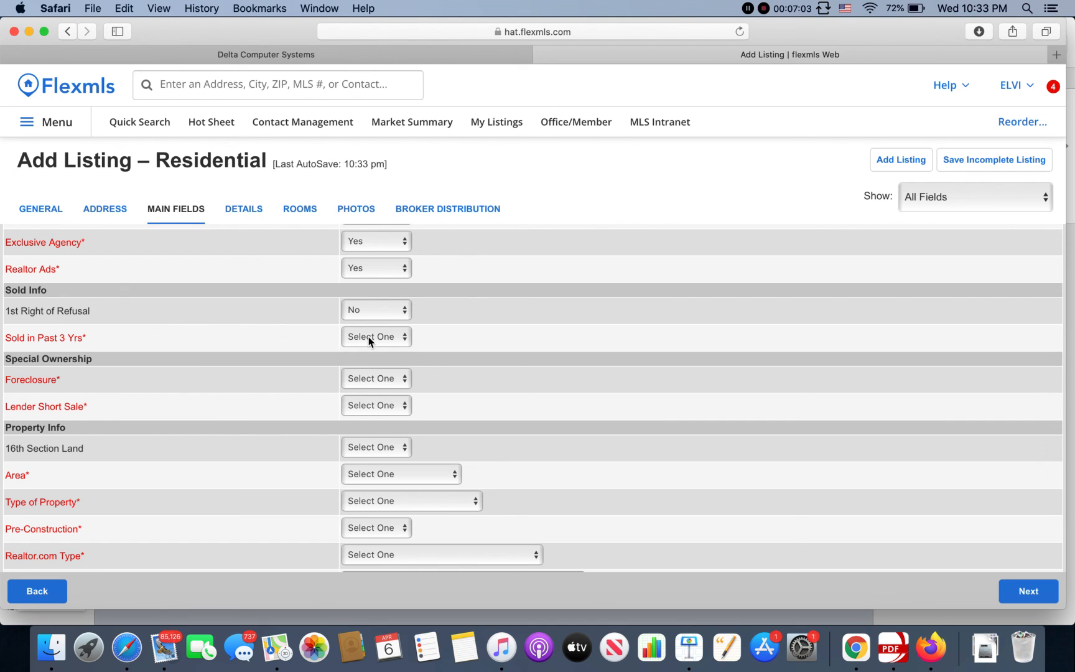
pyautogui.click(369, 337)
pyautogui.click(370, 325)
# Step: Under Special Ownership, set both Foreclosure and Lender Short Sale to No
pyautogui.scroll(-3, 492, 361)
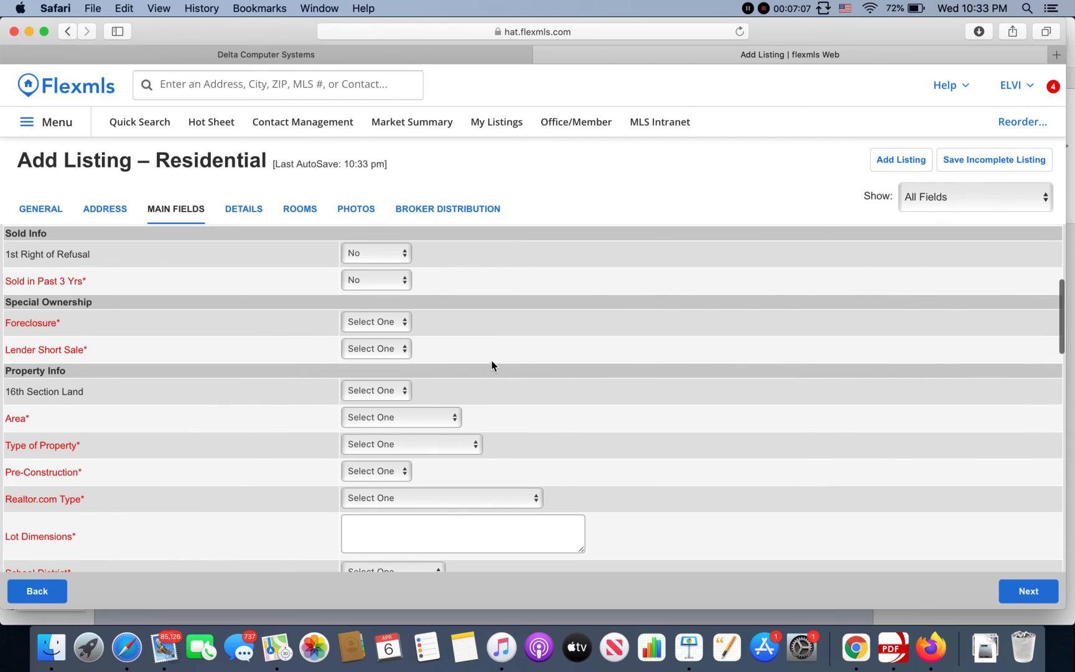
pyautogui.click(391, 327)
pyautogui.click(385, 333)
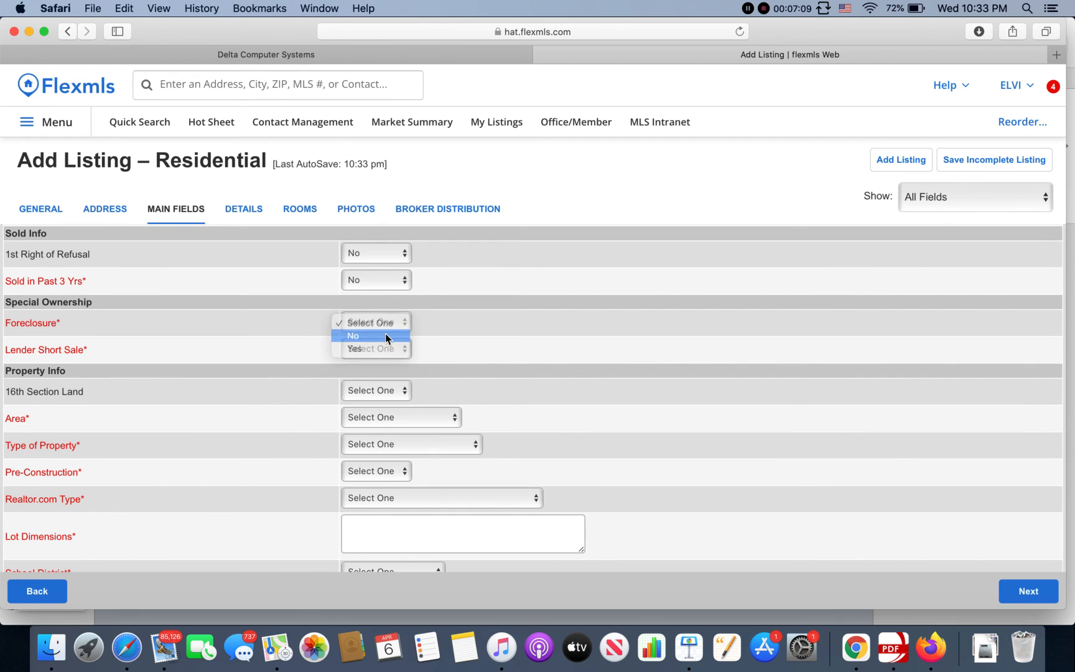
pyautogui.click(384, 355)
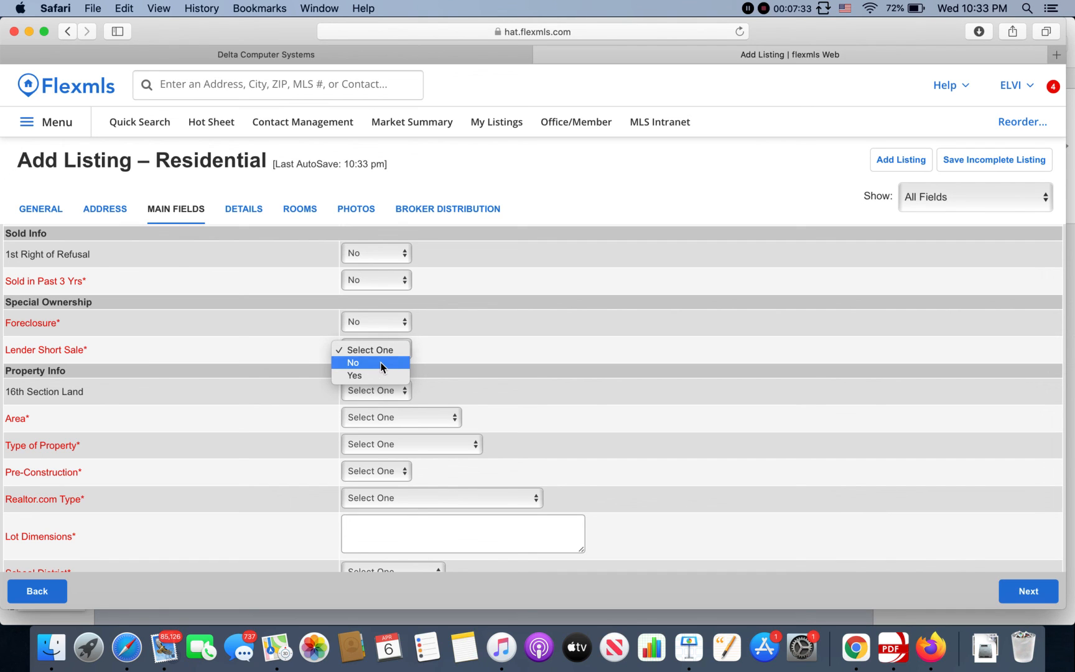
pyautogui.click(382, 364)
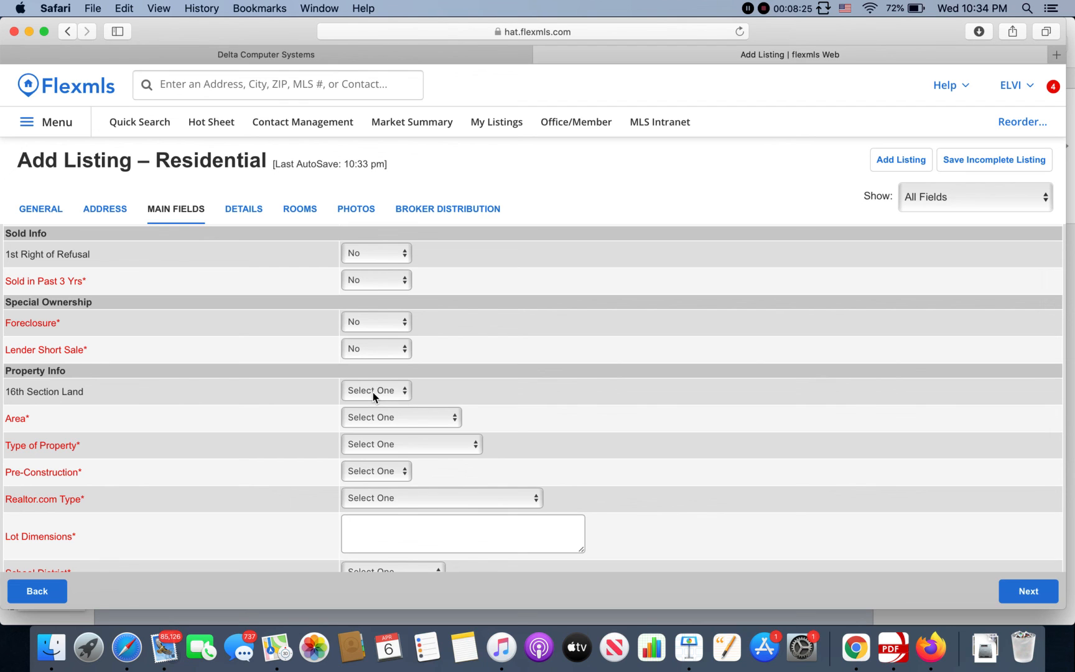
pyautogui.click(372, 392)
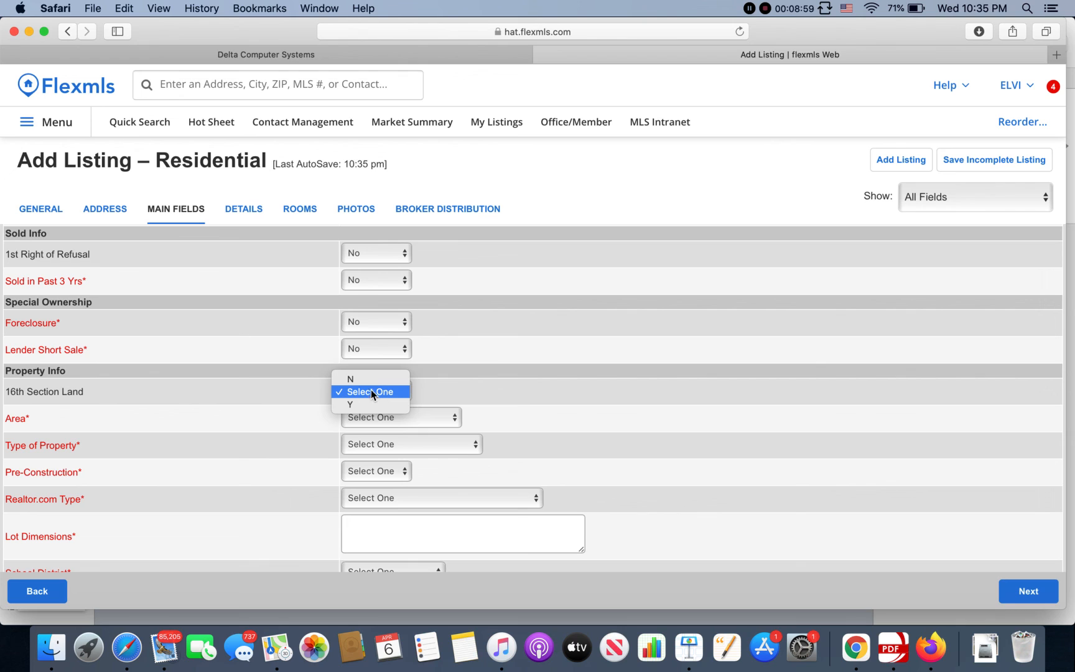
# Step: Set 16th Section Land to N, Area to Oak Grove, and property type to Single Family
pyautogui.click(367, 380)
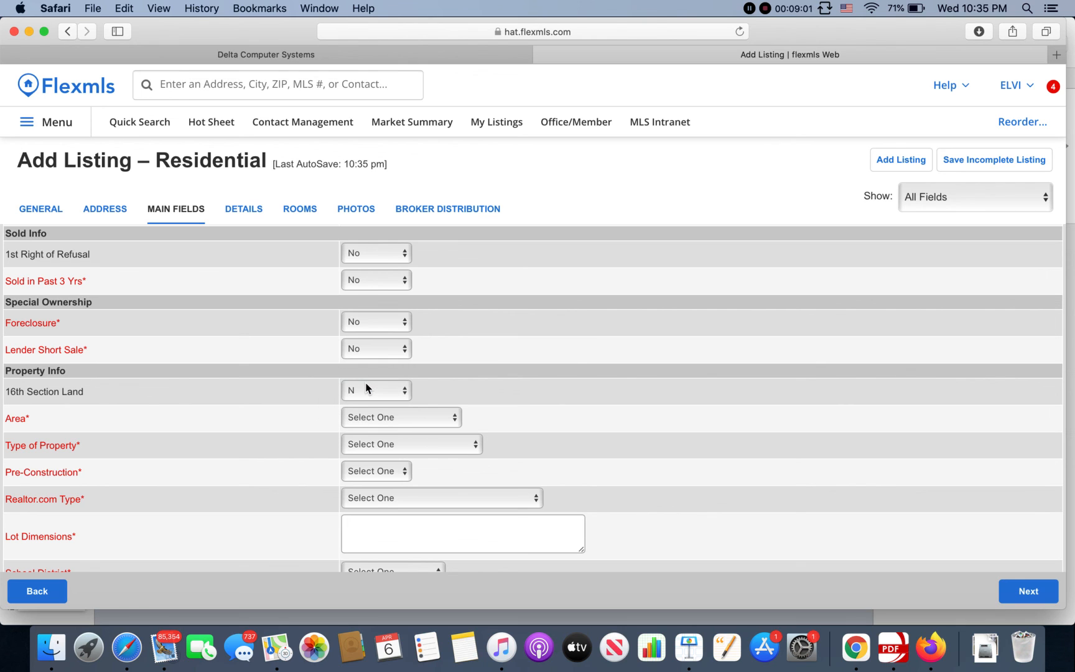
pyautogui.click(446, 420)
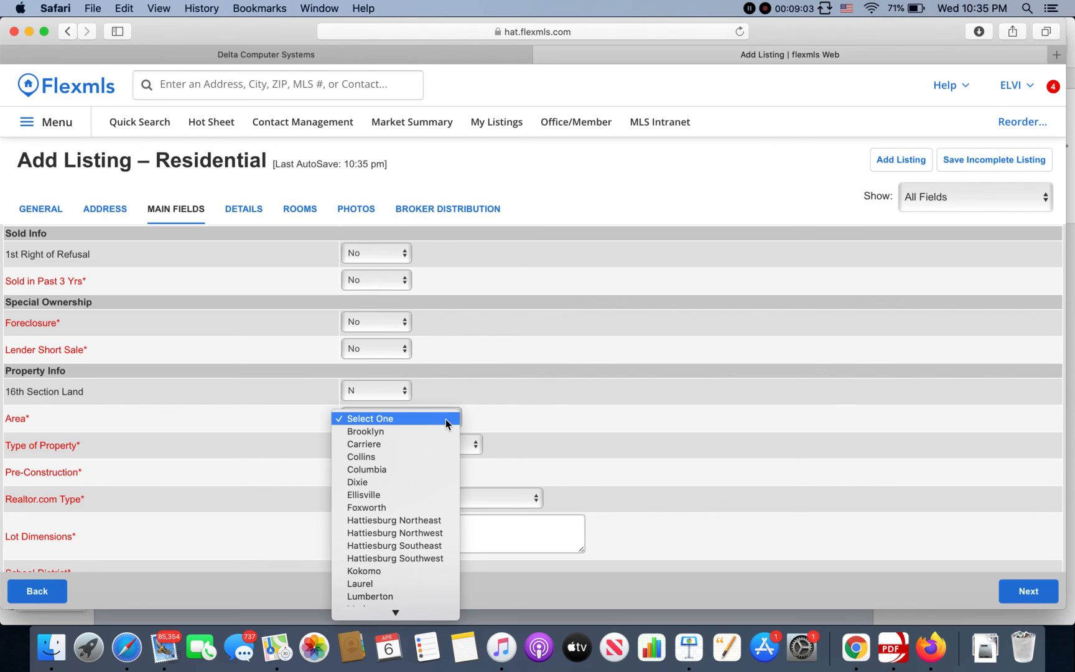
pyautogui.scroll(-3, 423, 470)
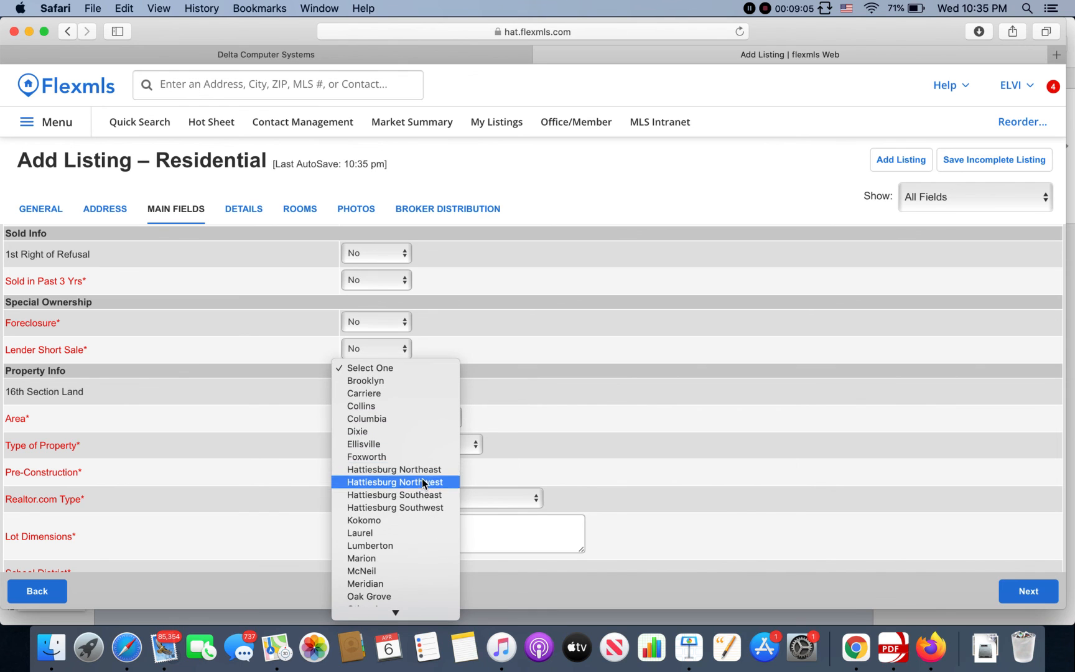
pyautogui.scroll(-3, 417, 508)
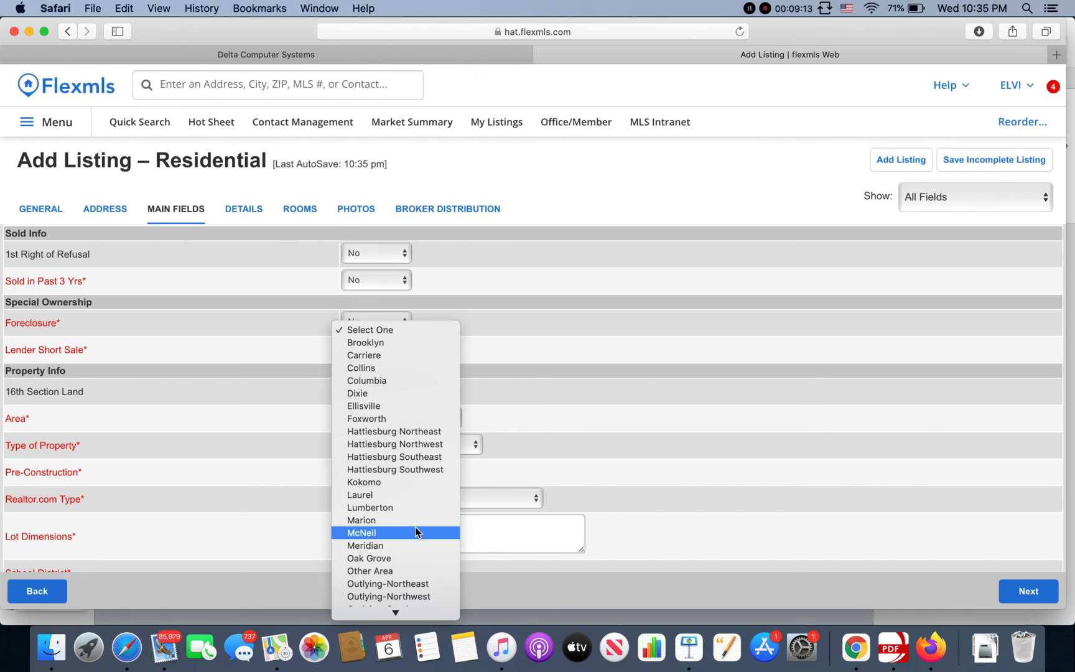
pyautogui.scroll(-3, 415, 526)
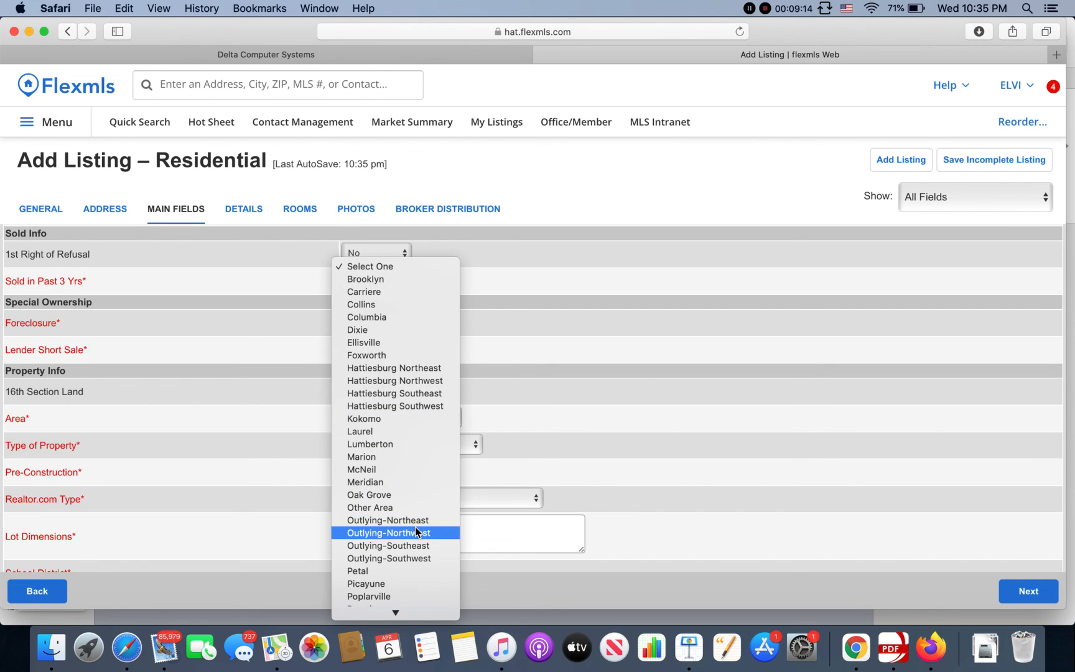
pyautogui.click(404, 496)
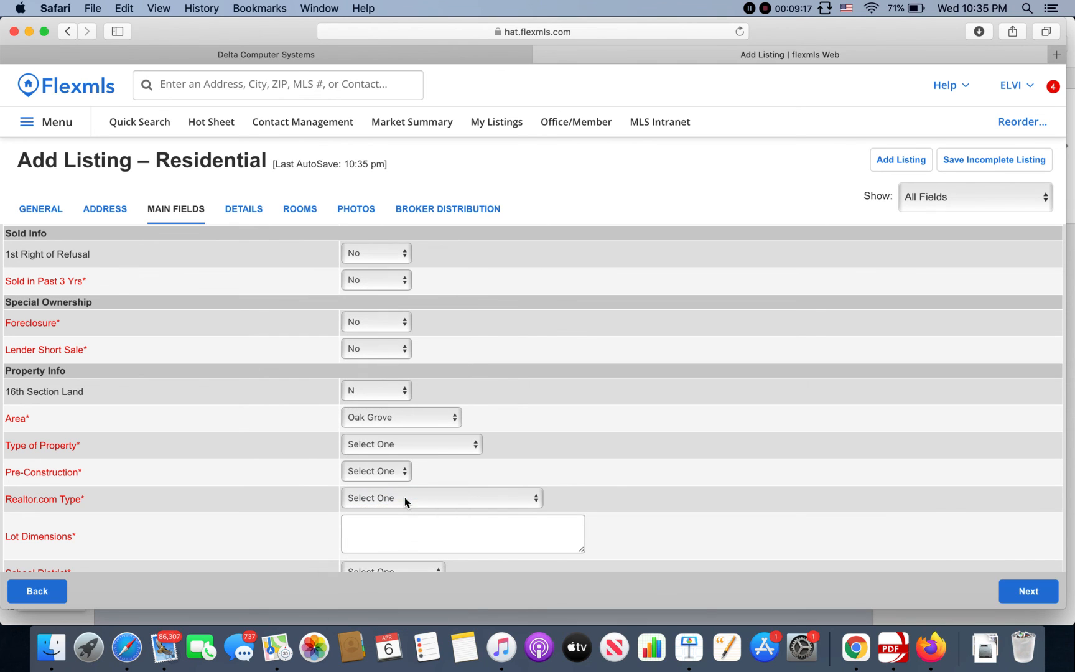
pyautogui.click(387, 450)
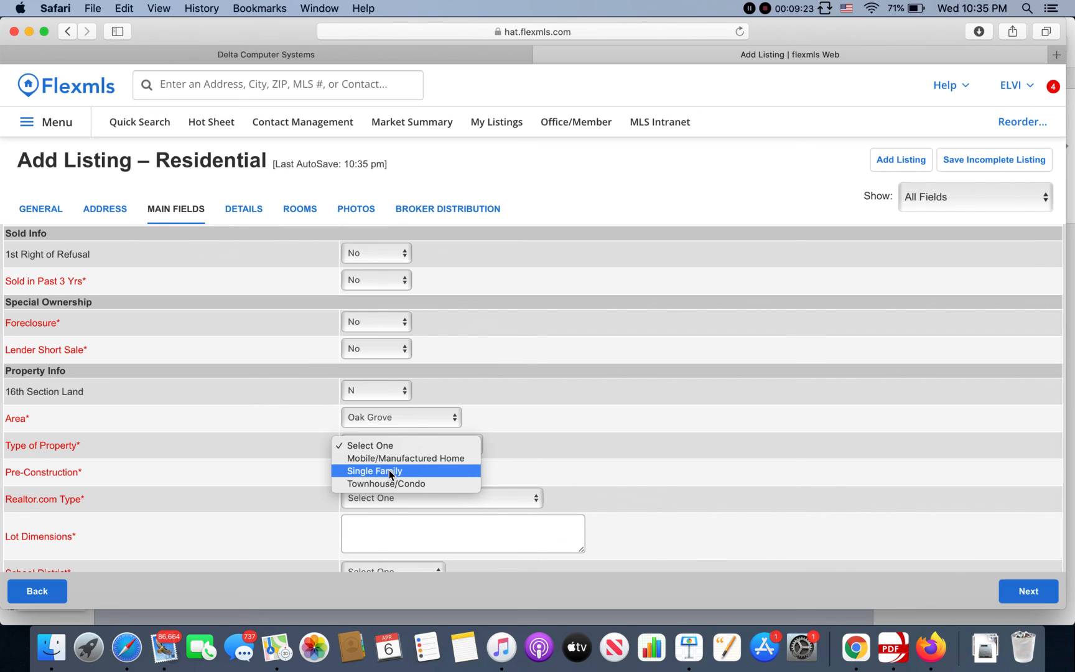
pyautogui.click(391, 473)
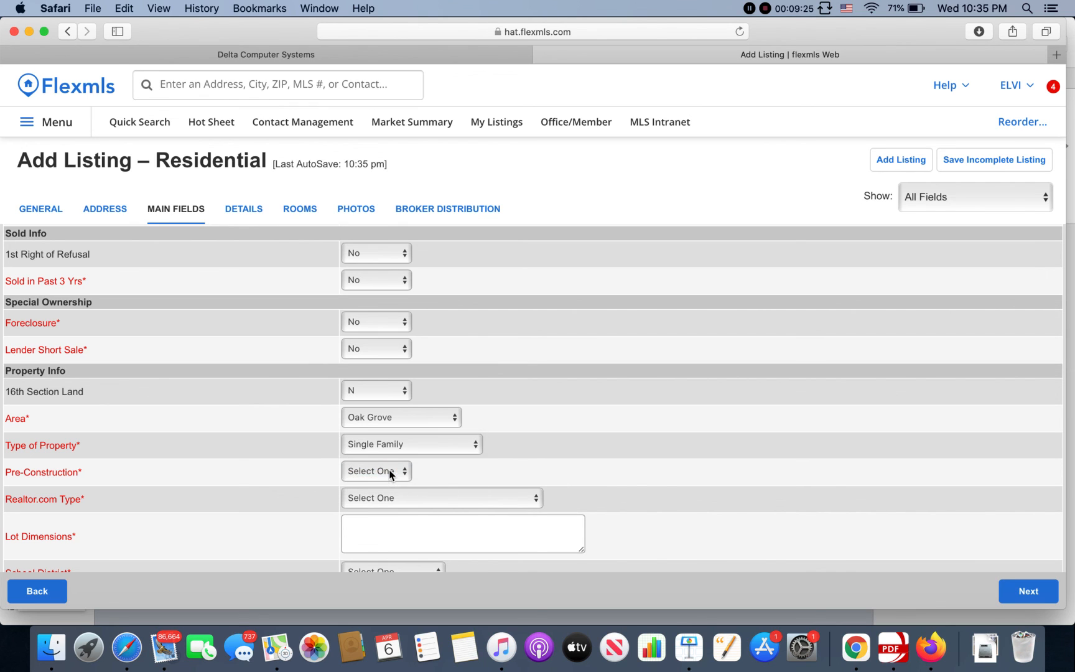
# Step: Set Pre-Construction to No and Realtor.com type to Residential - Single Family
pyautogui.click(393, 473)
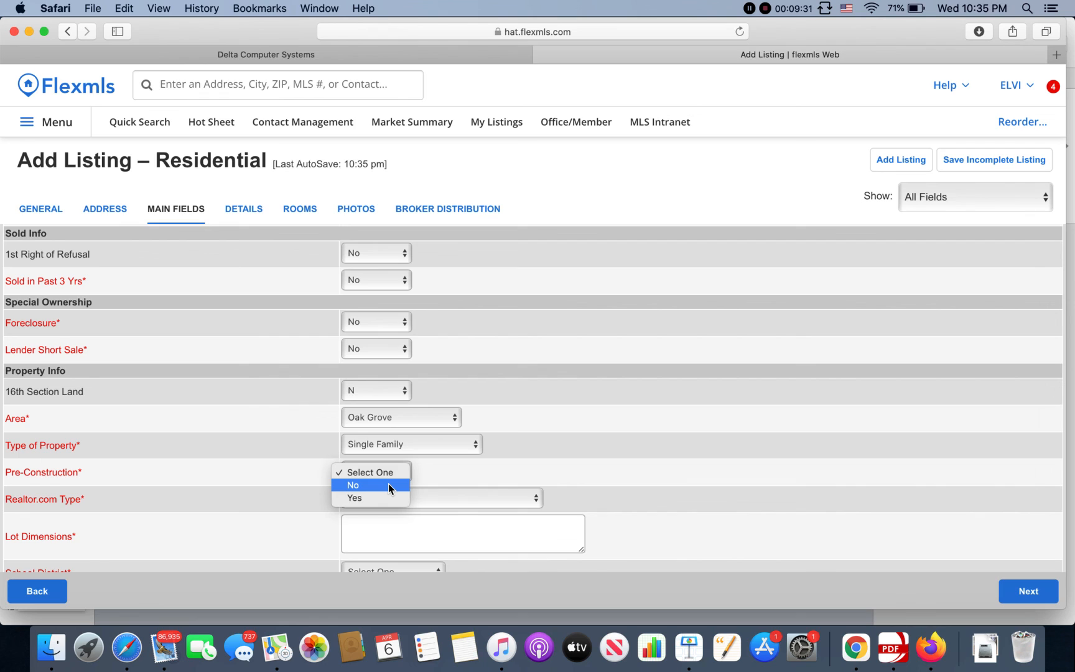
pyautogui.click(388, 484)
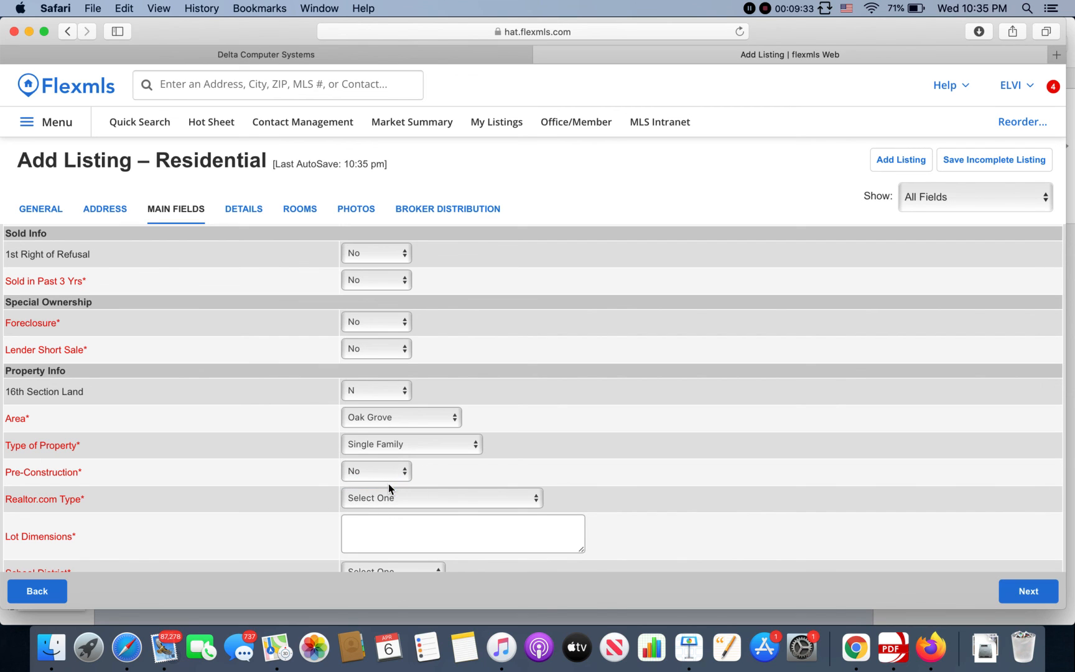
pyautogui.click(416, 498)
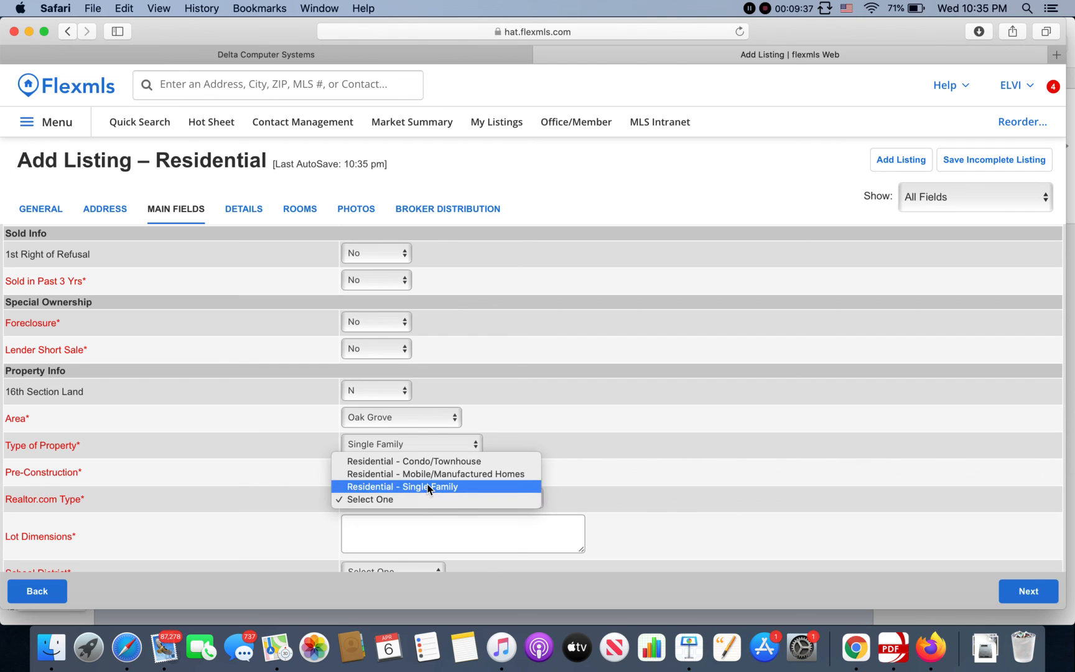
pyautogui.click(427, 486)
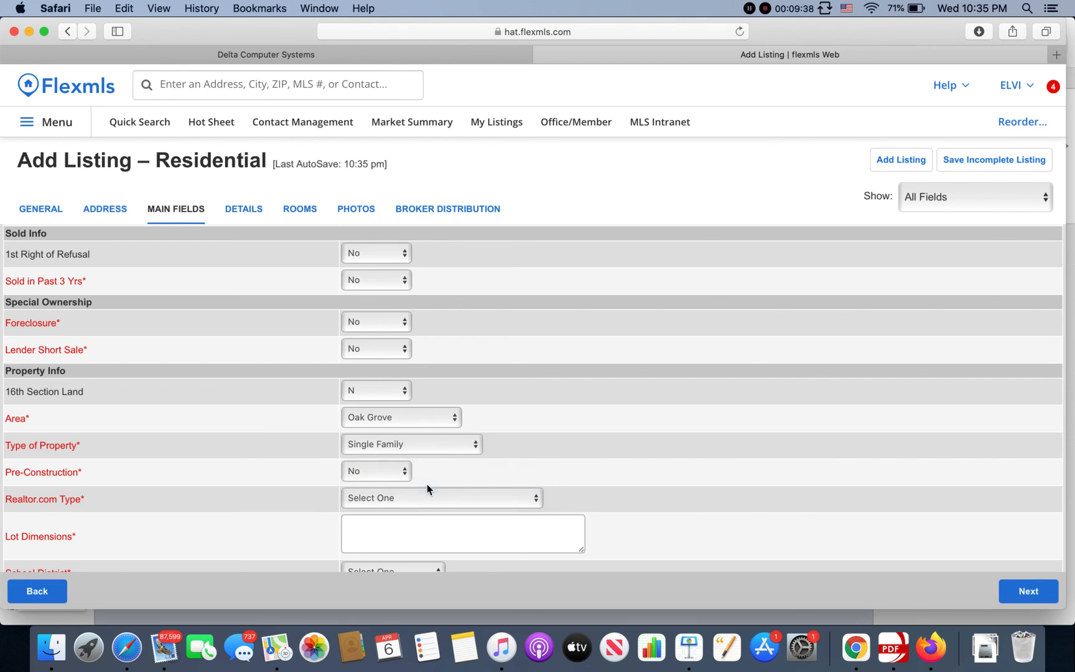
# Step: Go to the Lot Dimensions field, then switch to the Delta Computer Systems county records site
pyautogui.click(425, 523)
pyautogui.scroll(-2, 559, 482)
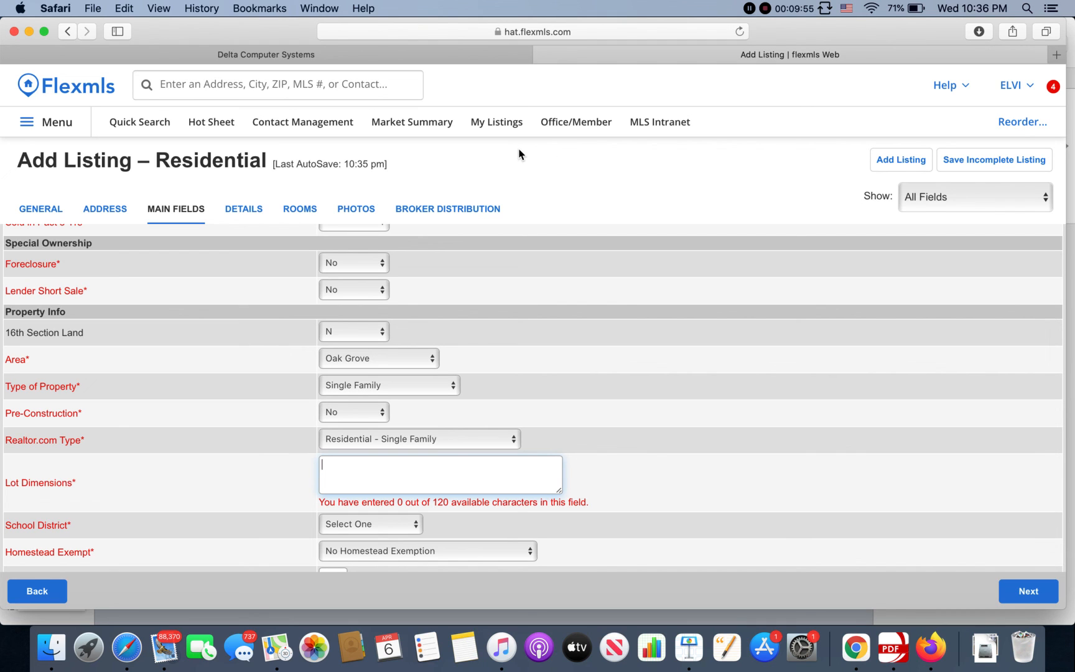
pyautogui.click(442, 57)
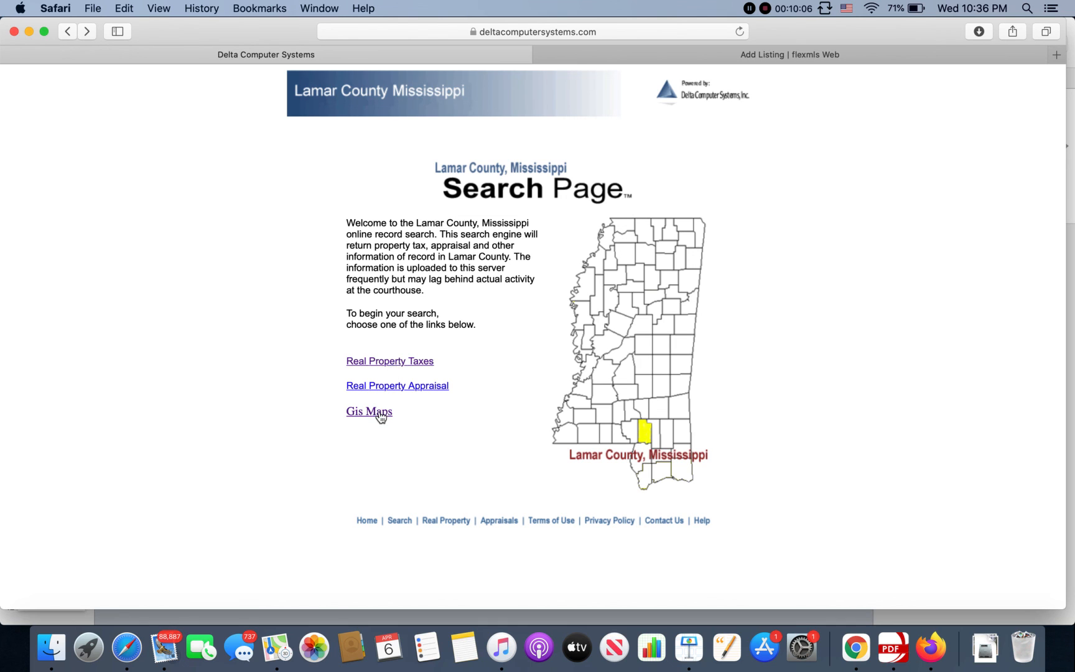
# Step: Search Real Property Taxes by the owner's last name and check the matching record's acreage (NA)
pyautogui.click(396, 367)
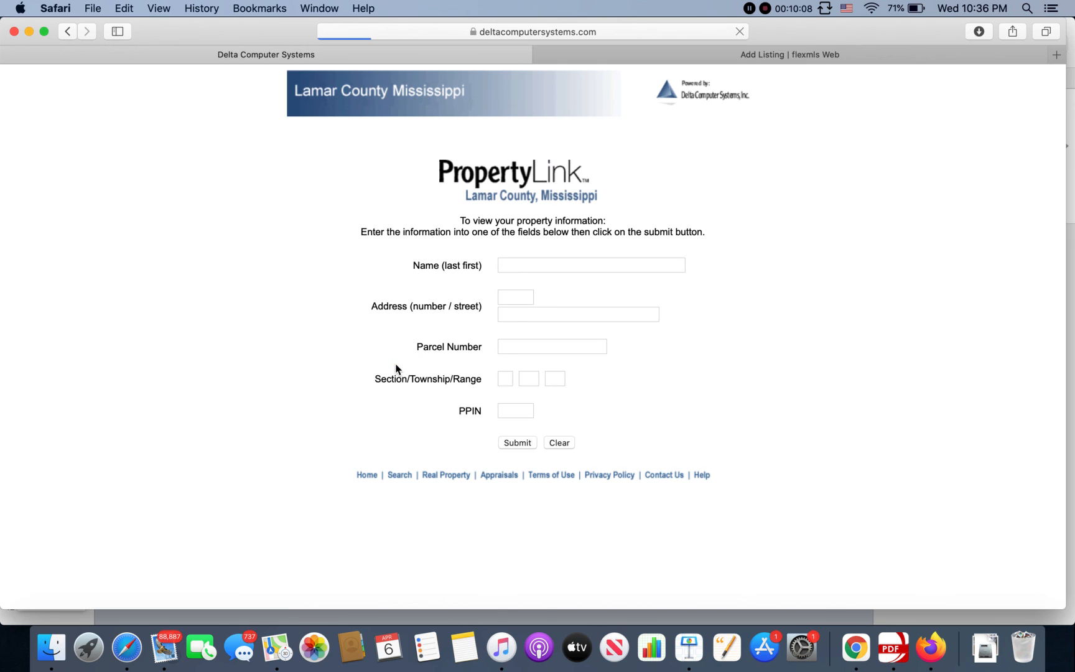
pyautogui.write('vines')
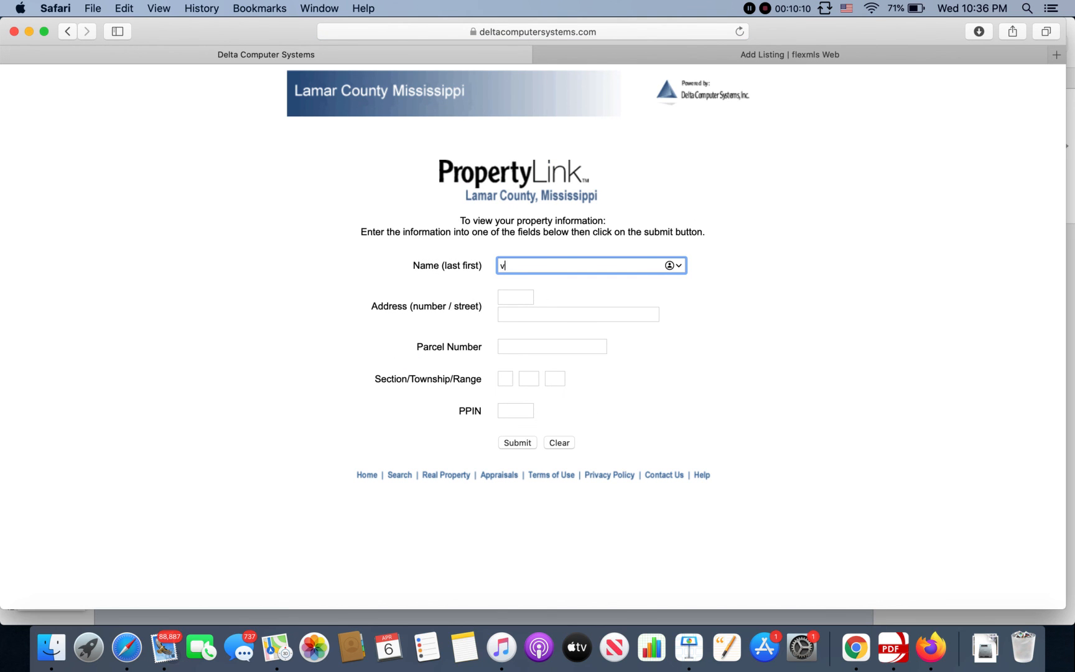
pyautogui.press('Return')
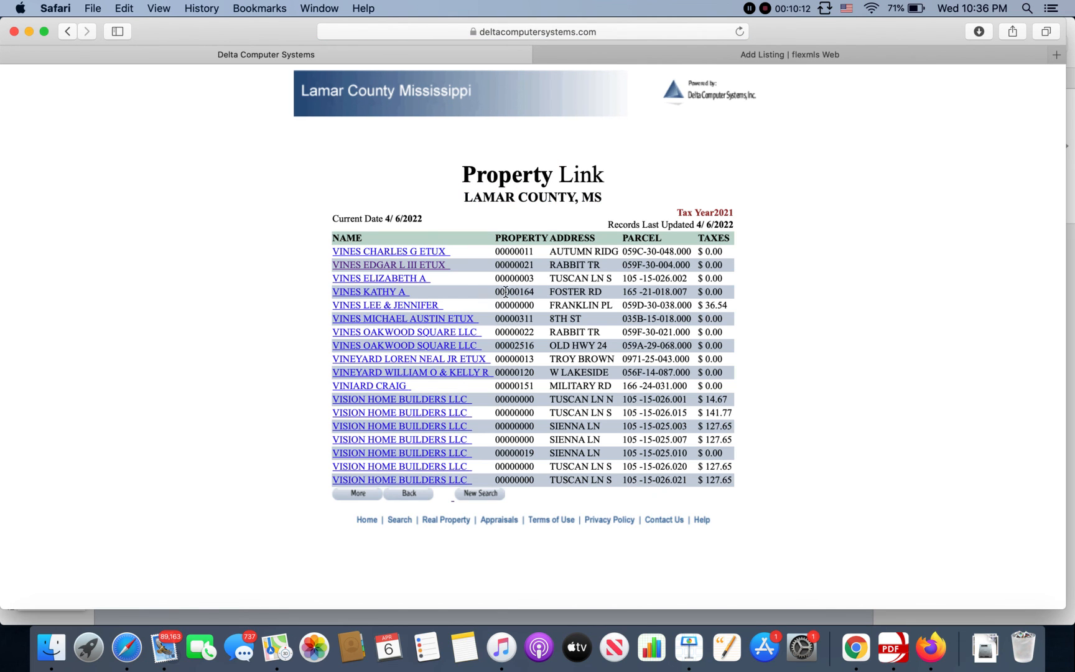
pyautogui.click(437, 264)
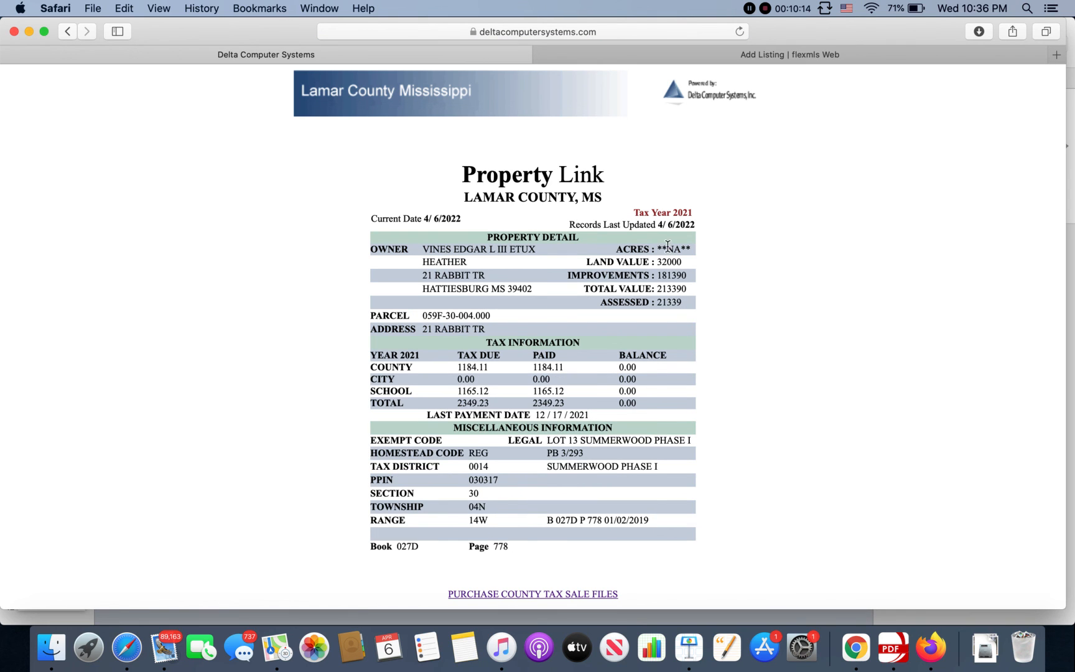
pyautogui.tripleClick(691, 249)
pyautogui.click(673, 250)
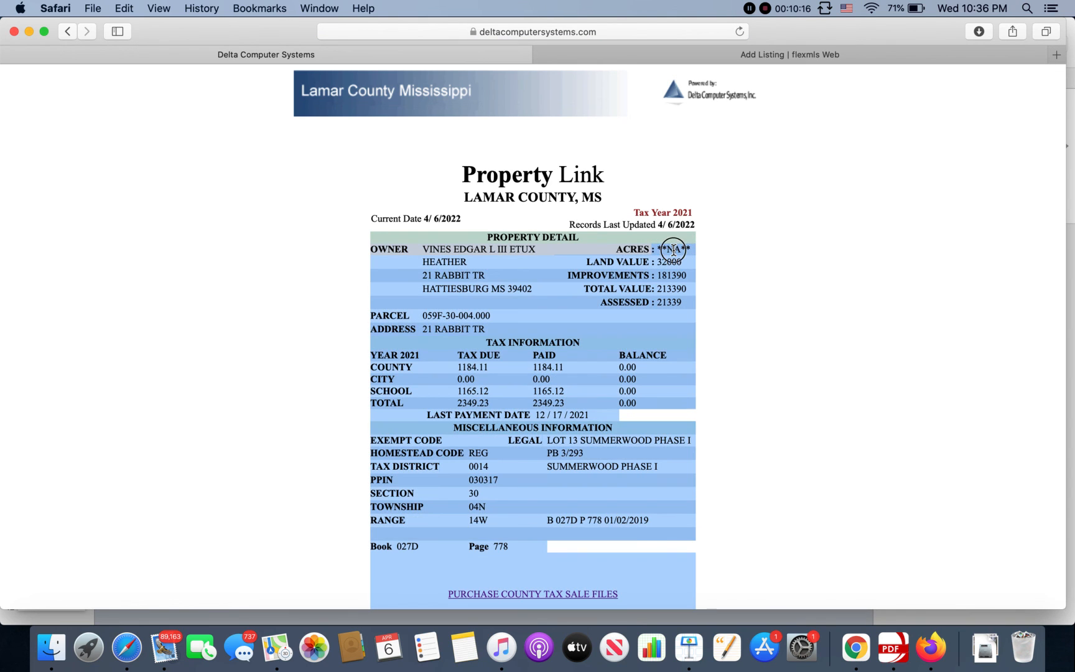
pyautogui.moveTo(662, 250); pyautogui.dragTo(690, 250)
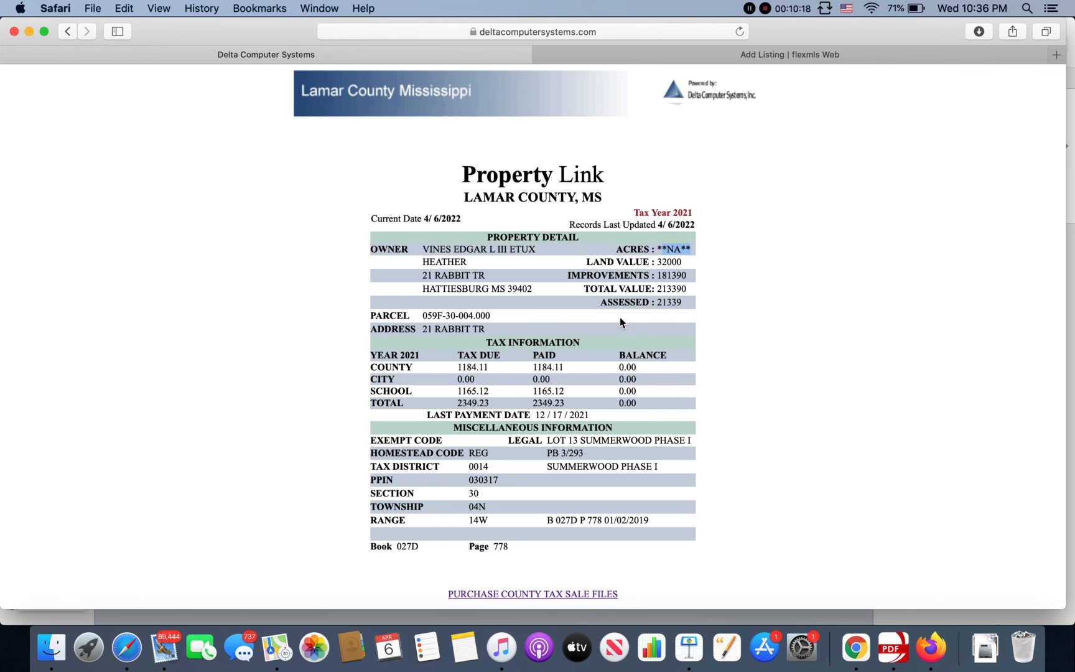
pyautogui.scroll(-2, 619, 317)
pyautogui.scroll(-3, 619, 318)
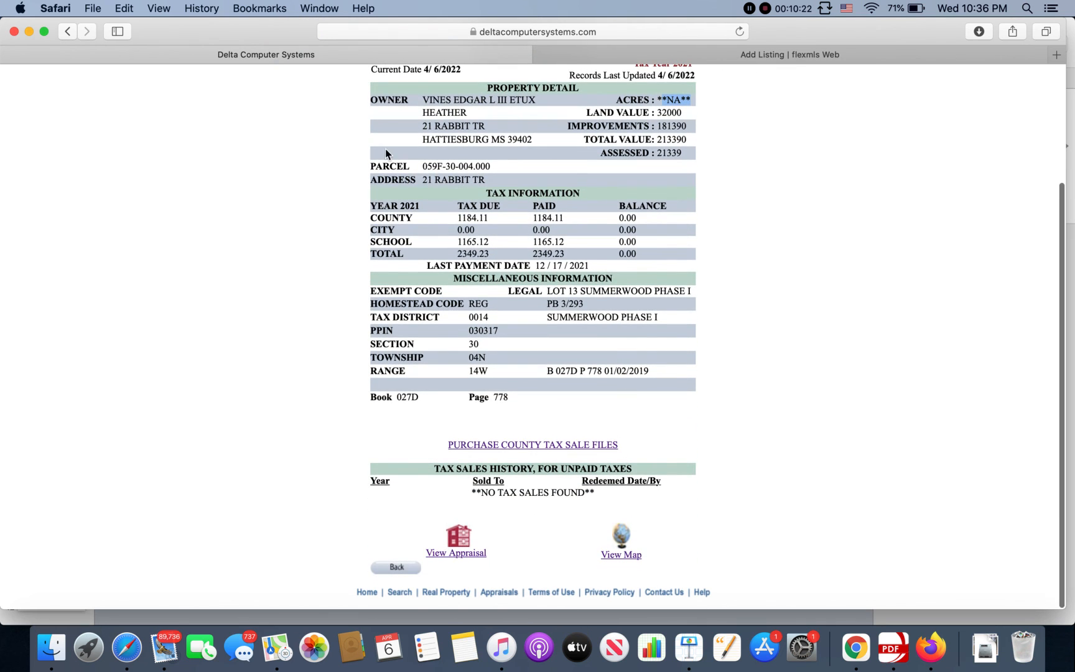
# Step: Navigate back from the property record through the results to the county Search Page
pyautogui.click(67, 33)
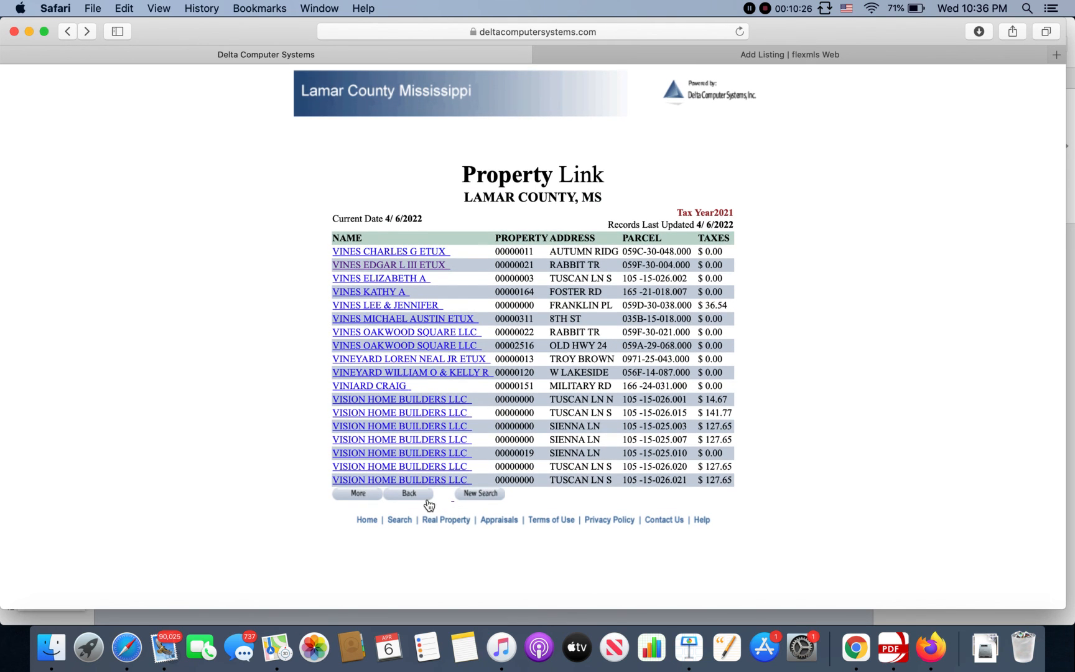
pyautogui.click(406, 493)
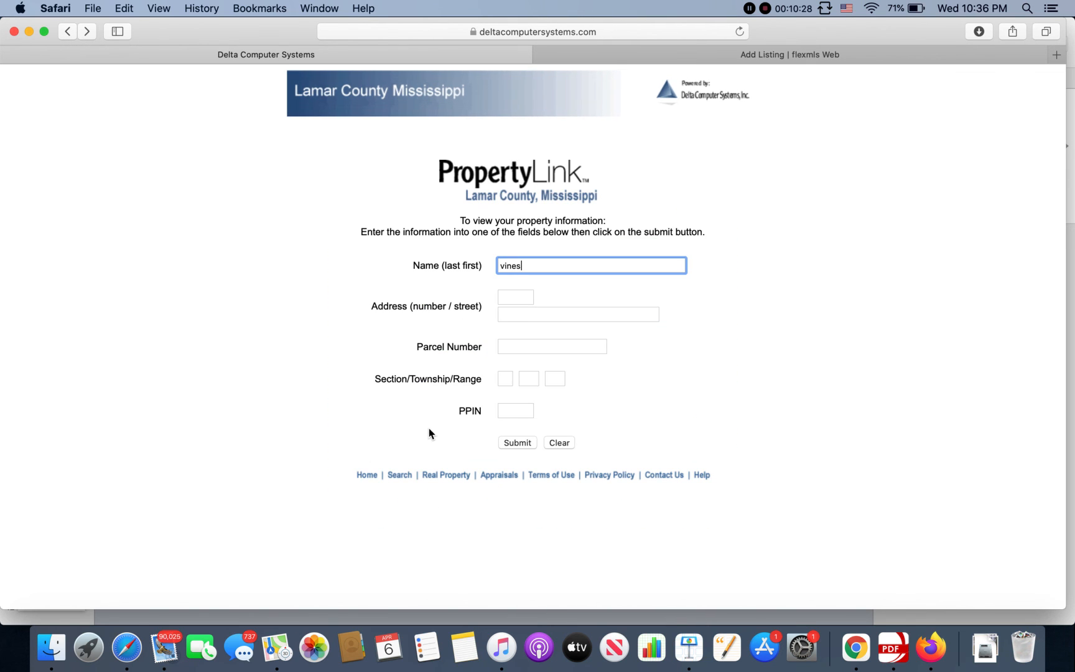
pyautogui.click(405, 92)
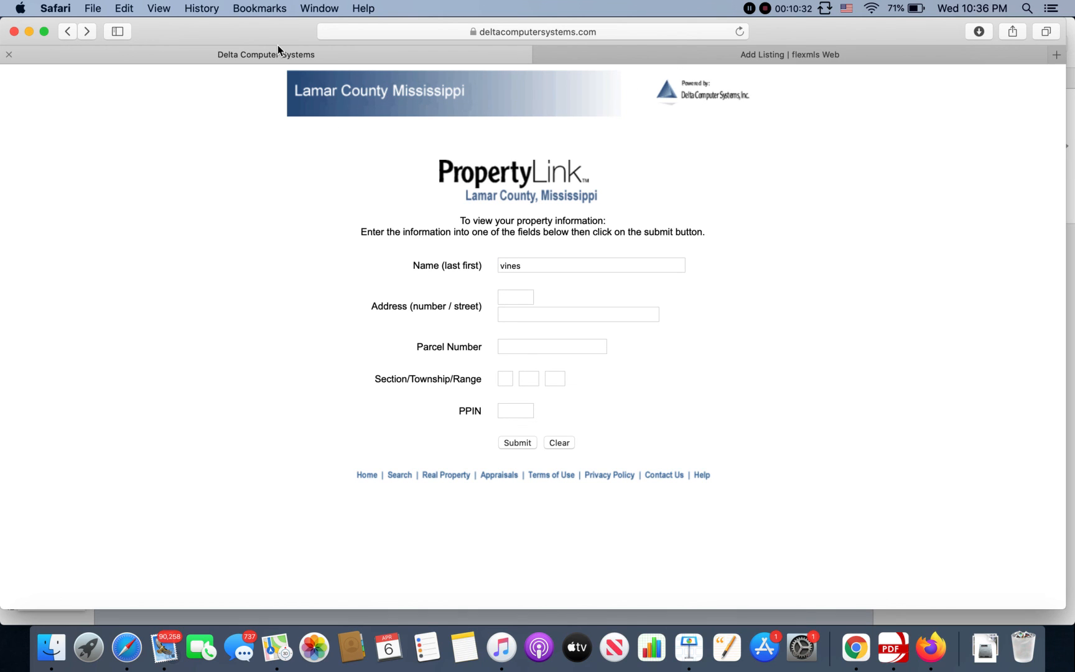
pyautogui.click(461, 58)
pyautogui.click(85, 31)
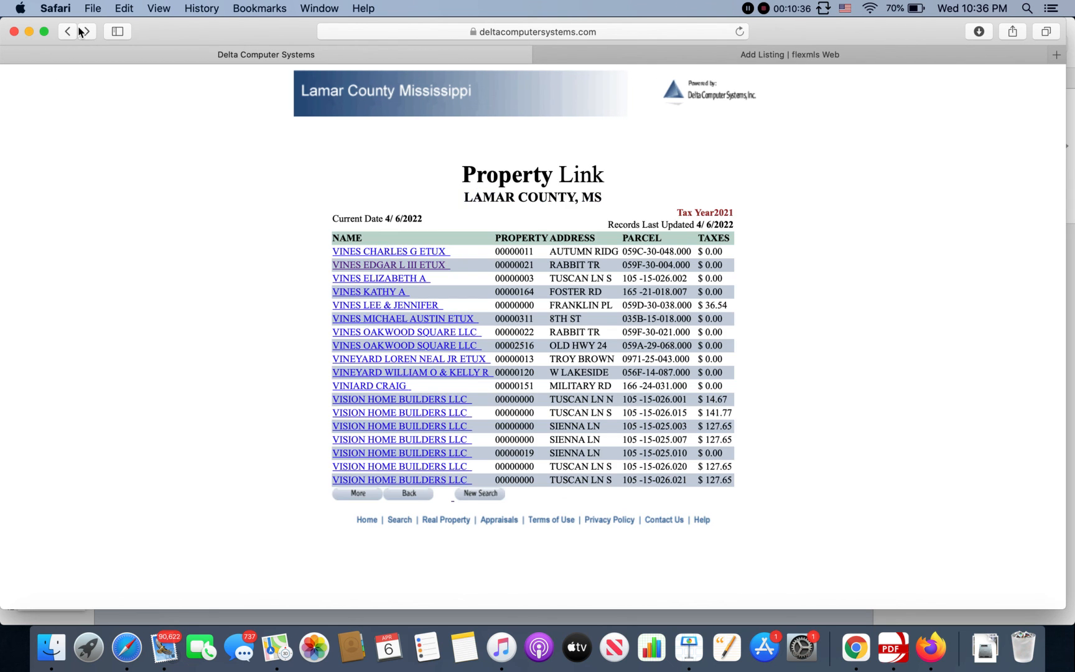
pyautogui.click(69, 31)
pyautogui.click(69, 31)
pyautogui.click(69, 31)
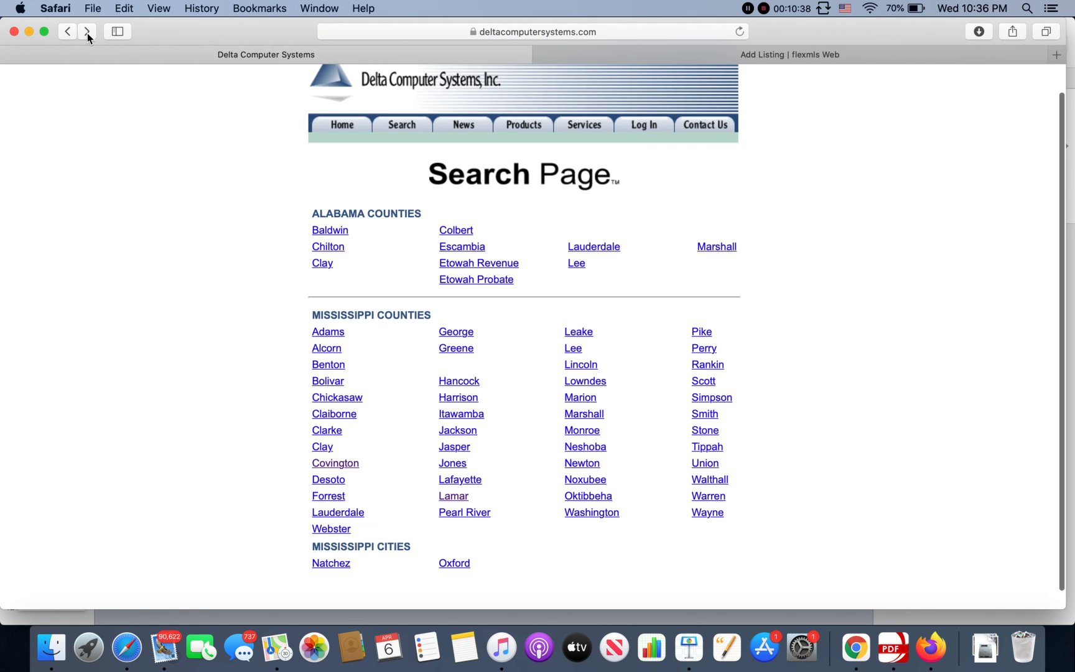
pyautogui.click(87, 31)
# Step: Open the Lamar County GIS map, accept the disclaimer, and try a parcel address search, which returns an error
pyautogui.click(364, 413)
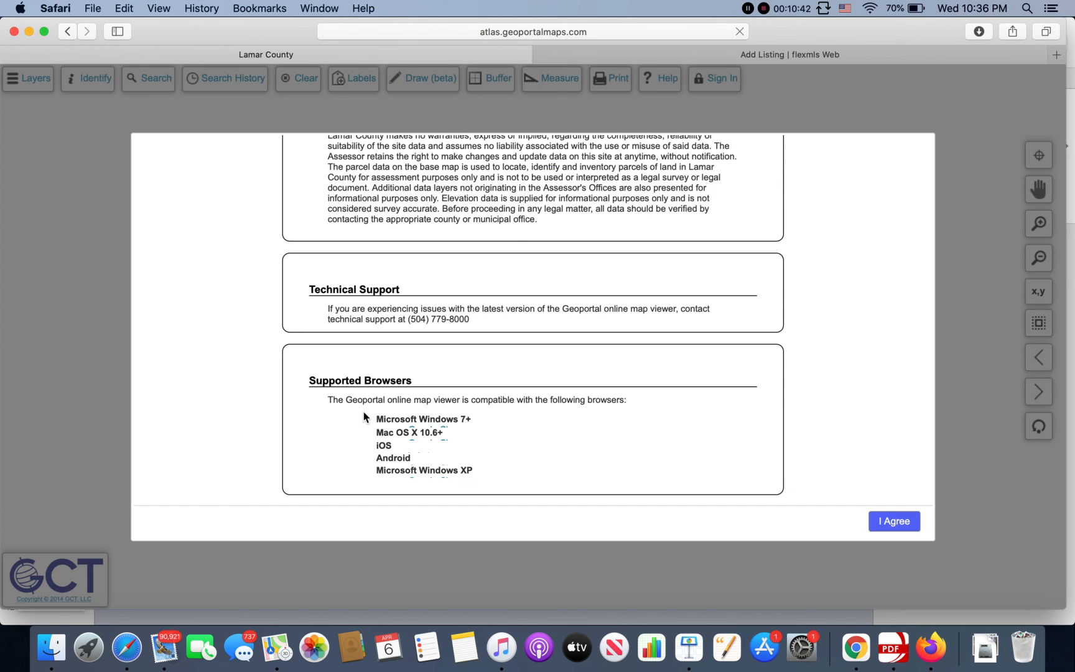
pyautogui.click(899, 520)
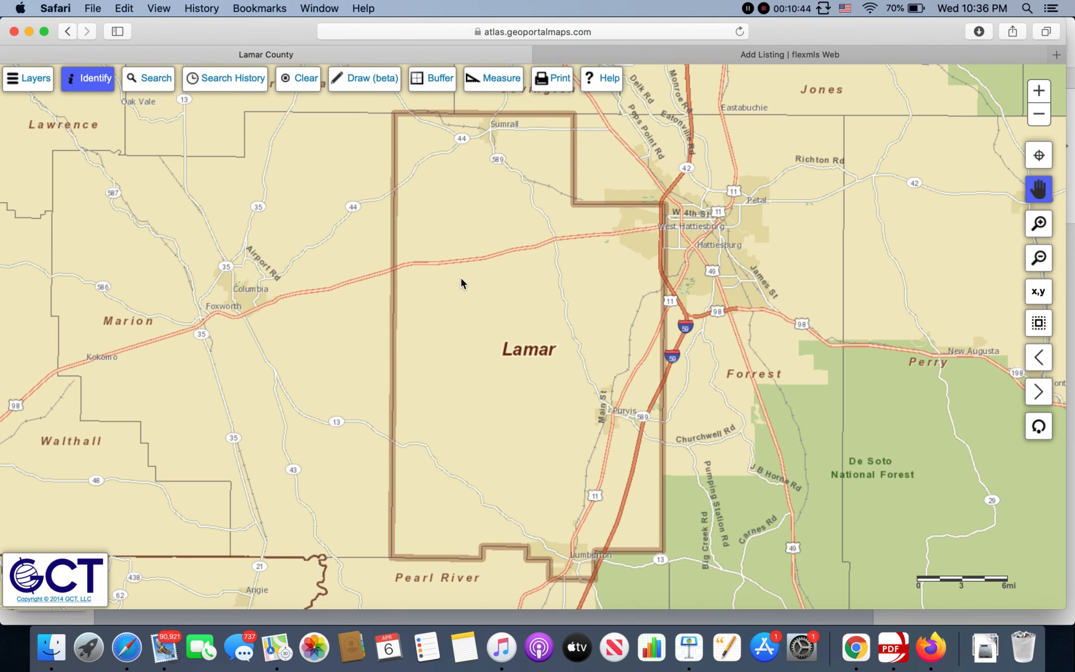
pyautogui.click(159, 88)
pyautogui.click(240, 113)
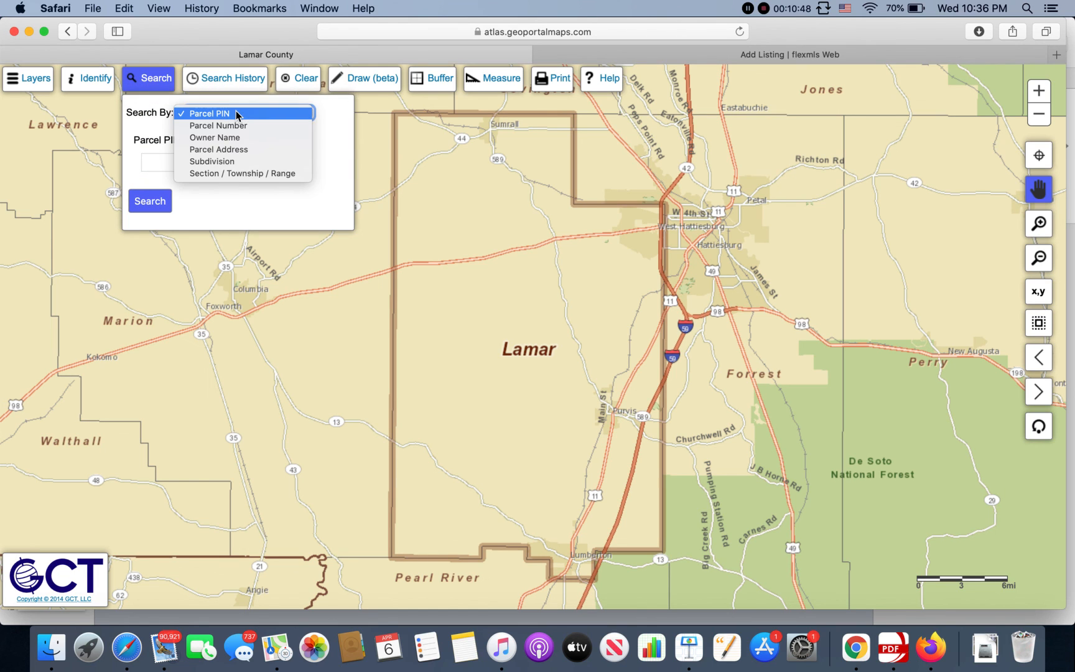
pyautogui.click(235, 150)
pyautogui.click(209, 155)
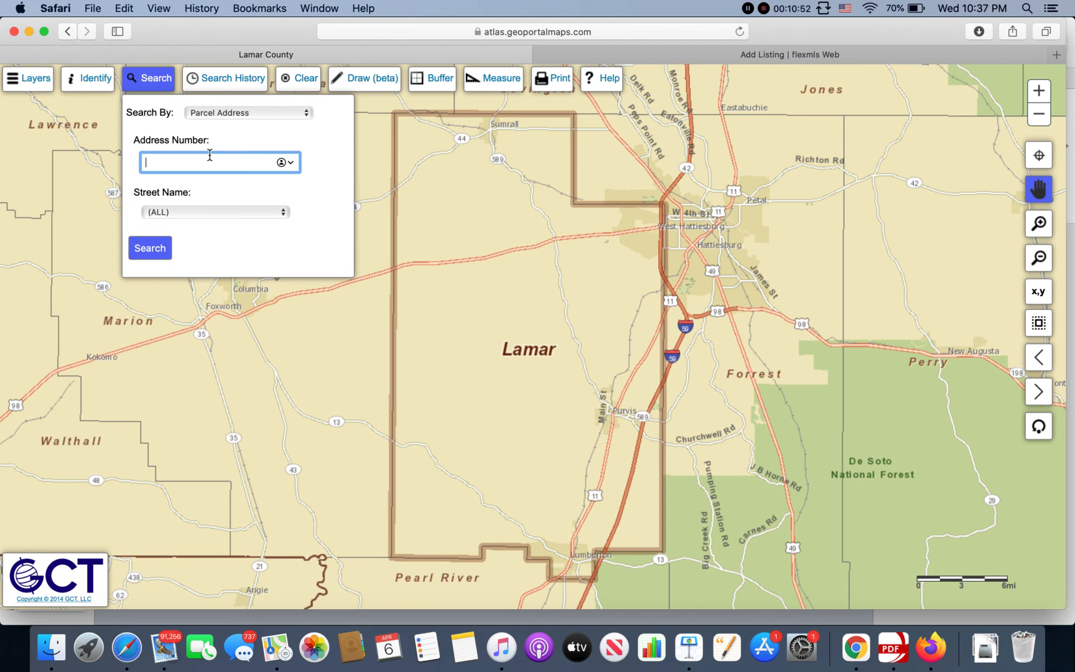
pyautogui.click(149, 249)
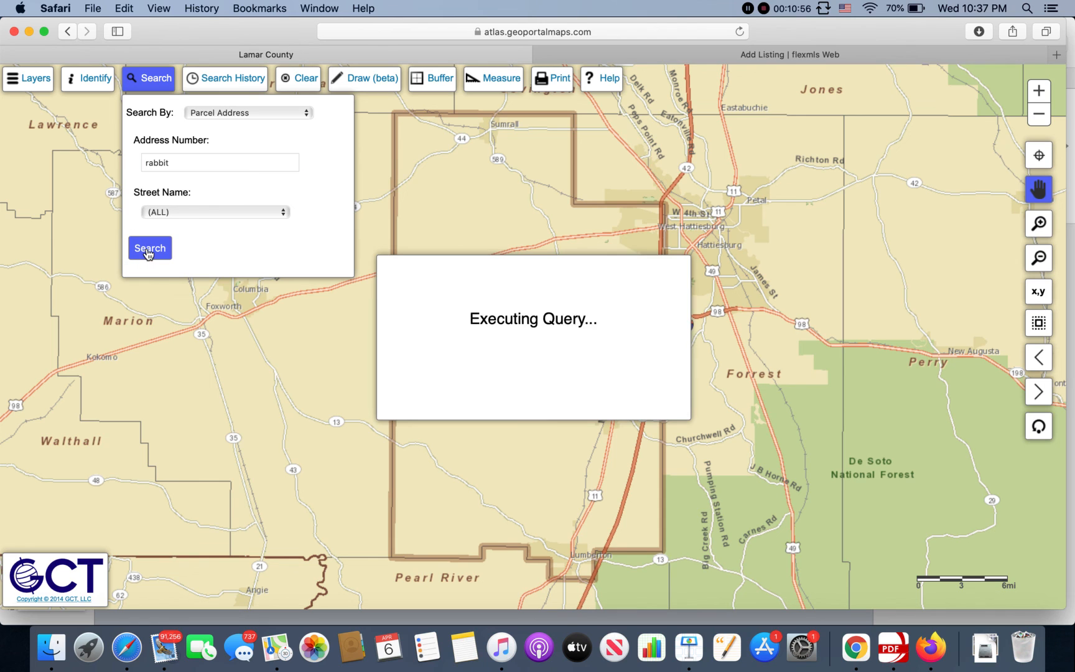
pyautogui.click(522, 353)
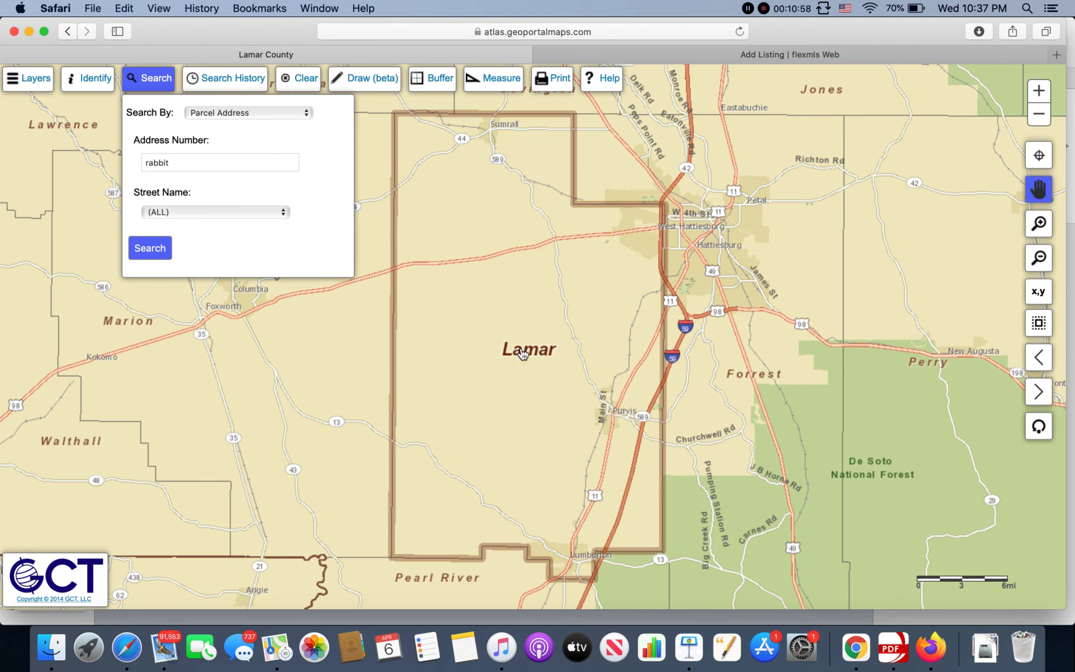
# Step: Pan and zoom the township grid to section T4N / R14W - 21
pyautogui.click(331, 339)
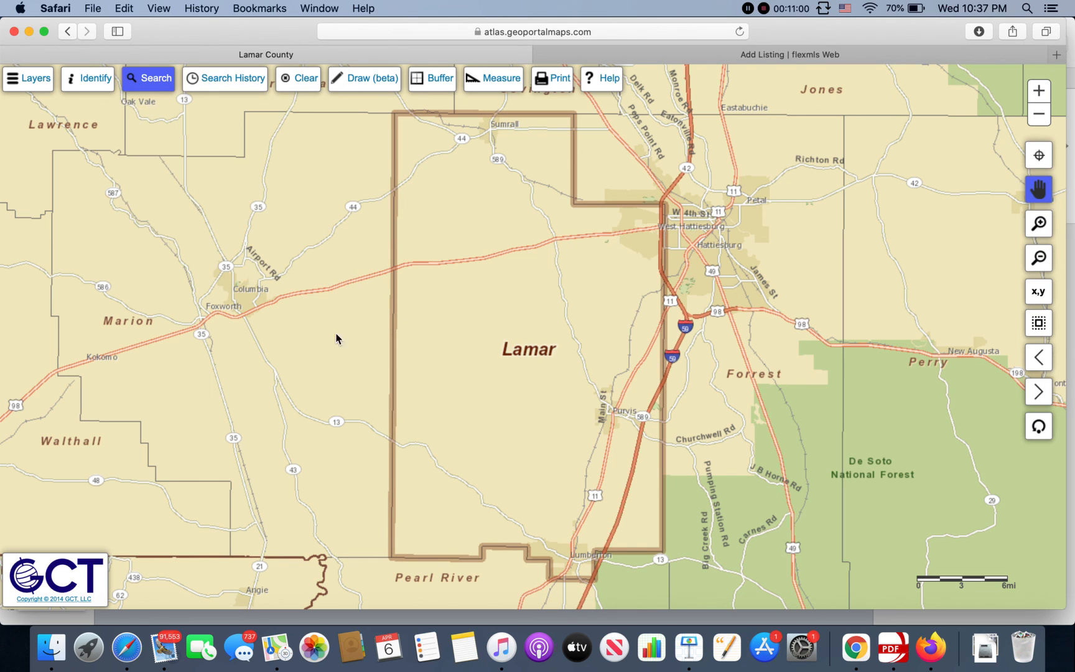
pyautogui.scroll(5, 535, 301)
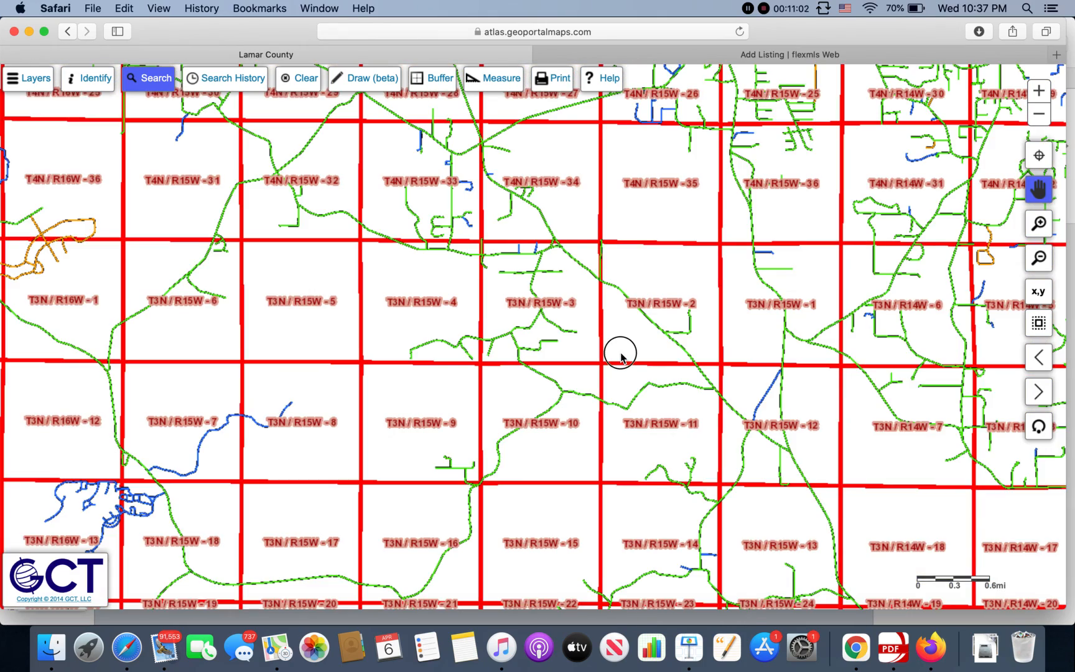
pyautogui.moveTo(619, 352); pyautogui.dragTo(422, 509)
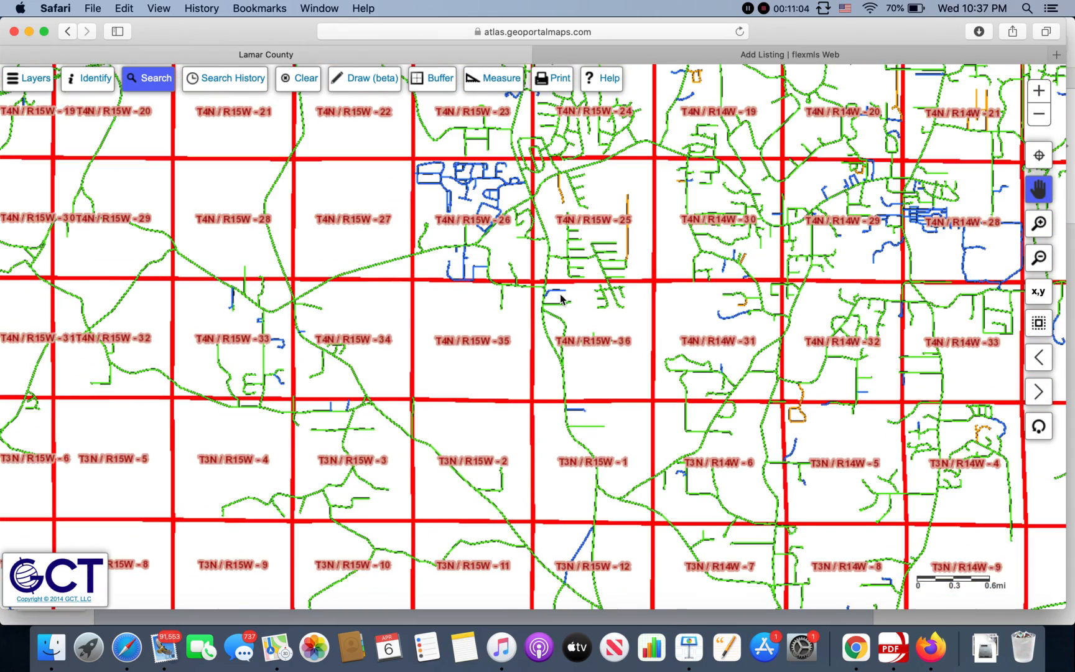
pyautogui.moveTo(587, 290); pyautogui.dragTo(367, 408)
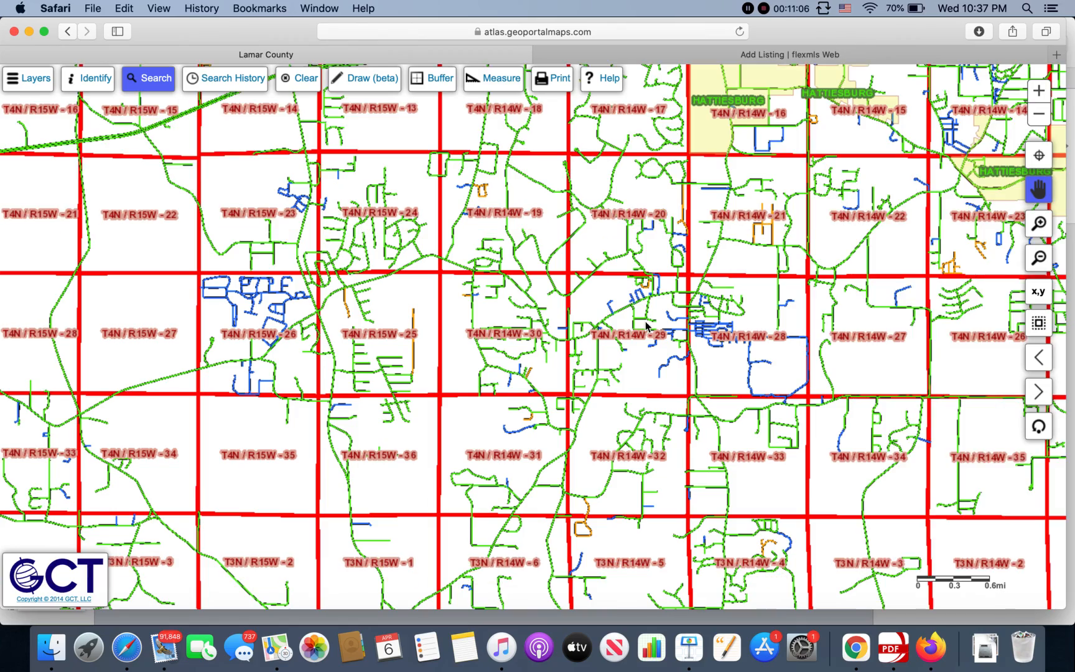
pyautogui.moveTo(644, 324); pyautogui.dragTo(510, 326)
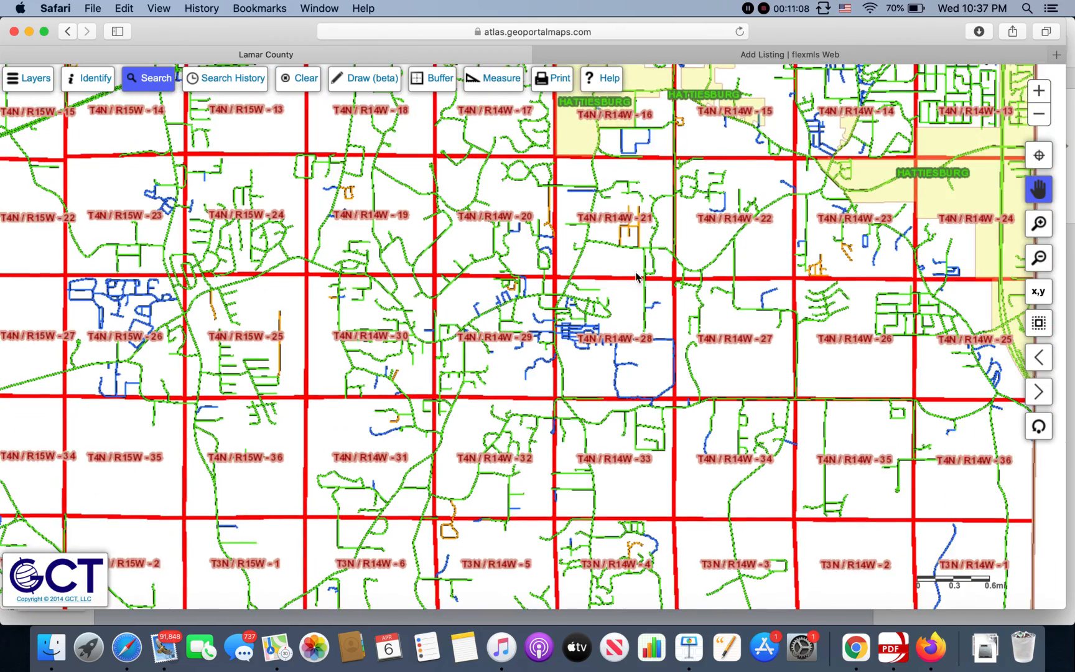
pyautogui.scroll(3, 597, 243)
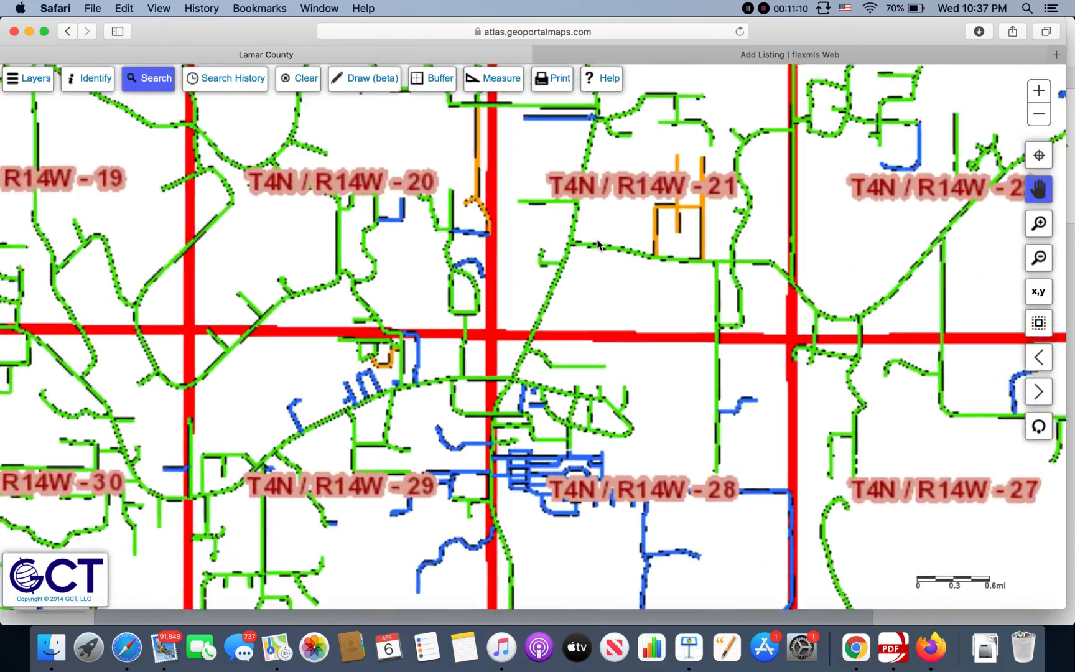
pyautogui.scroll(-5, 504, 261)
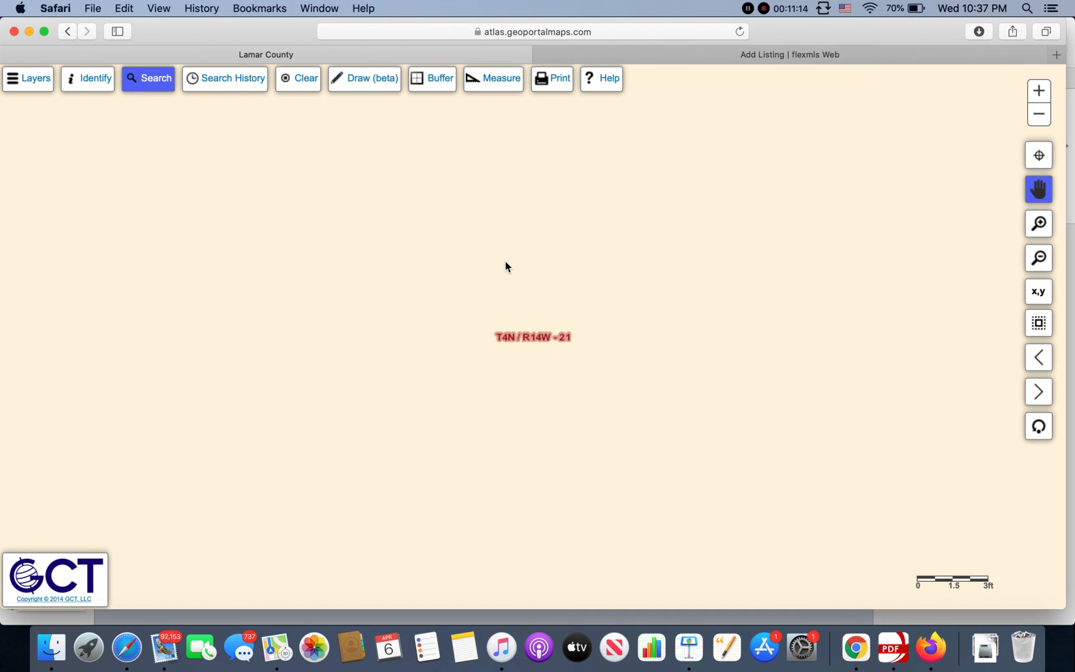
# Step: Replace the 100x200' entry with '1 acre mol - Per Delta' in Lot Dimensions
pyautogui.click(694, 55)
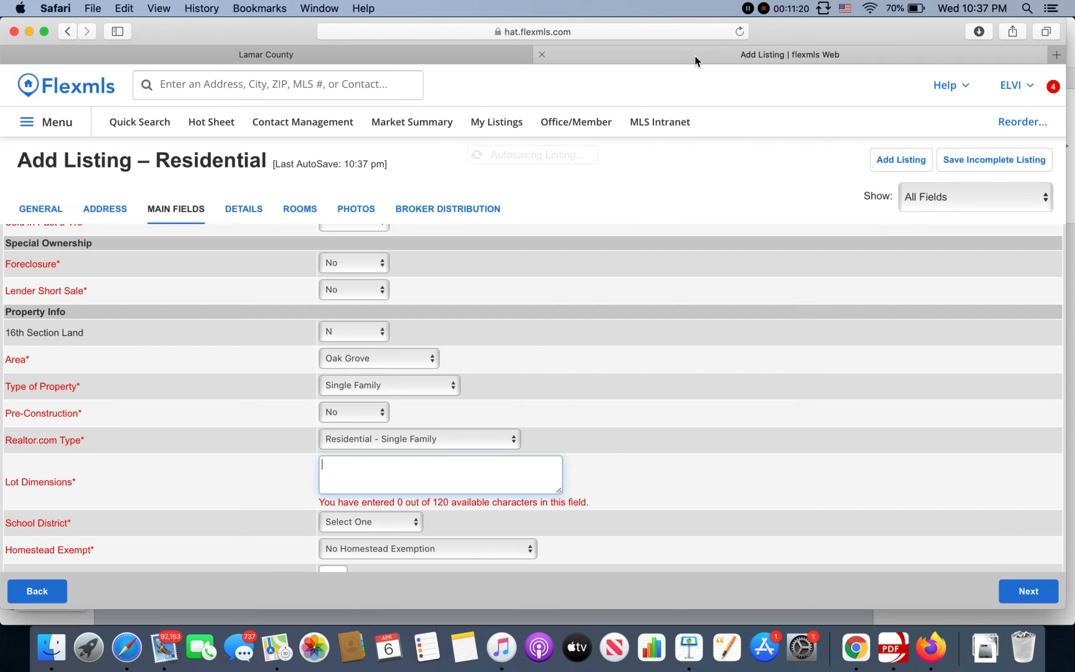
pyautogui.write("100x200'")
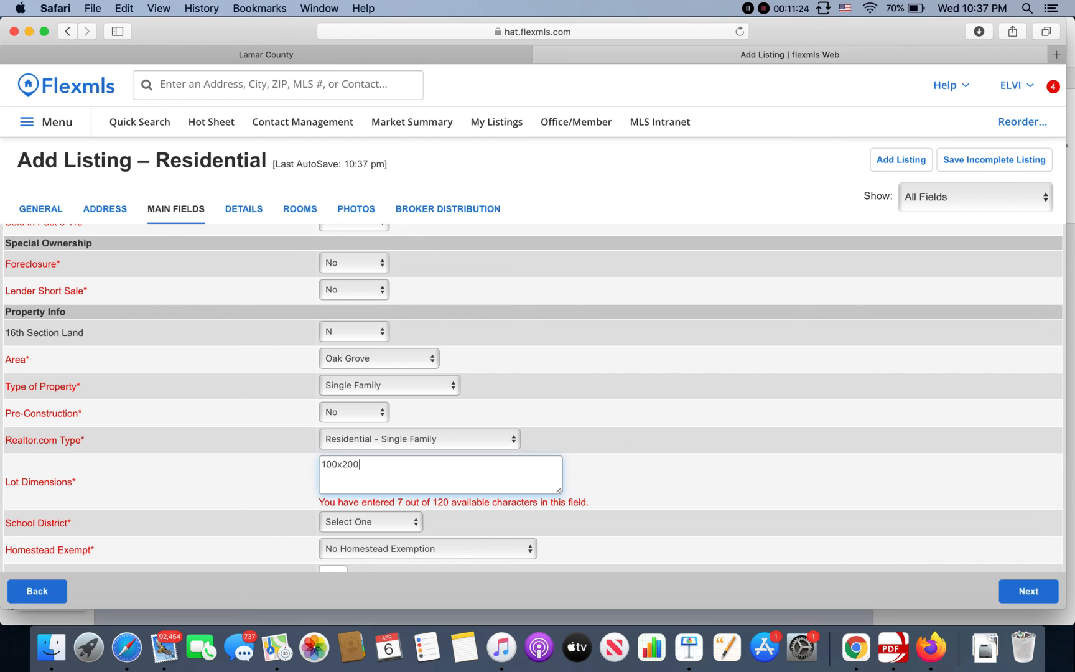
pyautogui.press('BackSpace')
pyautogui.press('BackSpace')
pyautogui.press('BackSpace')
pyautogui.press('BackSpace')
pyautogui.press('BackSpace')
pyautogui.press('BackSpace')
pyautogui.press('BackSpace')
pyautogui.press('BackSpace')
pyautogui.write('1 acre mol -')
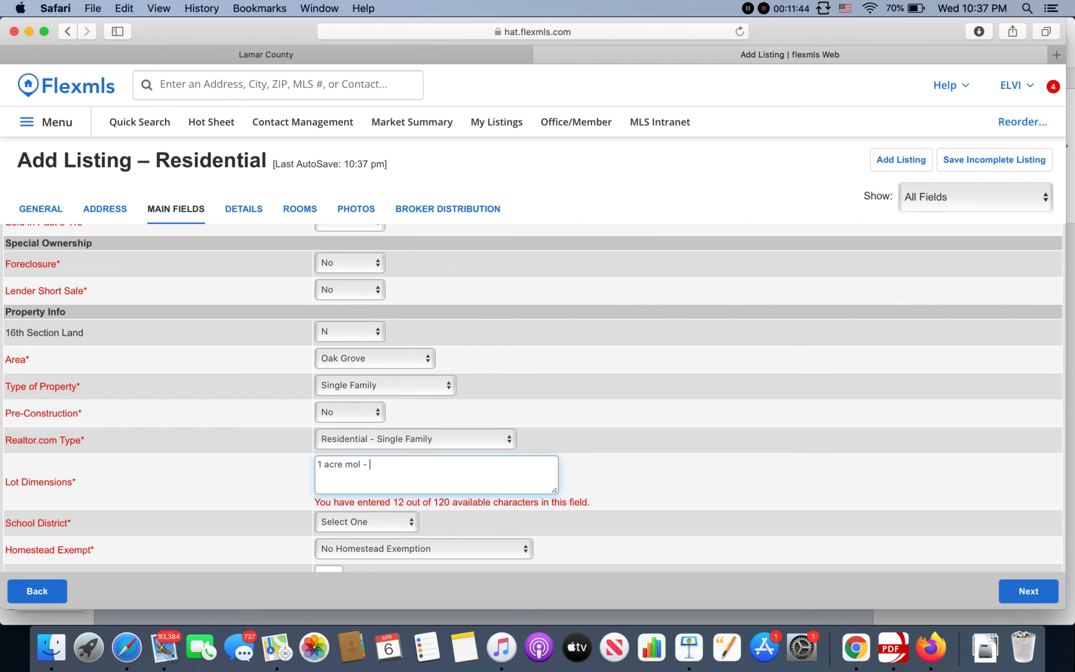
pyautogui.write('Per Delta compa')
pyautogui.press('BackSpace')
pyautogui.press('BackSpace')
pyautogui.press('BackSpace')
pyautogui.press('BackSpace')
pyautogui.press('BackSpace')
pyautogui.press('BackSpace')
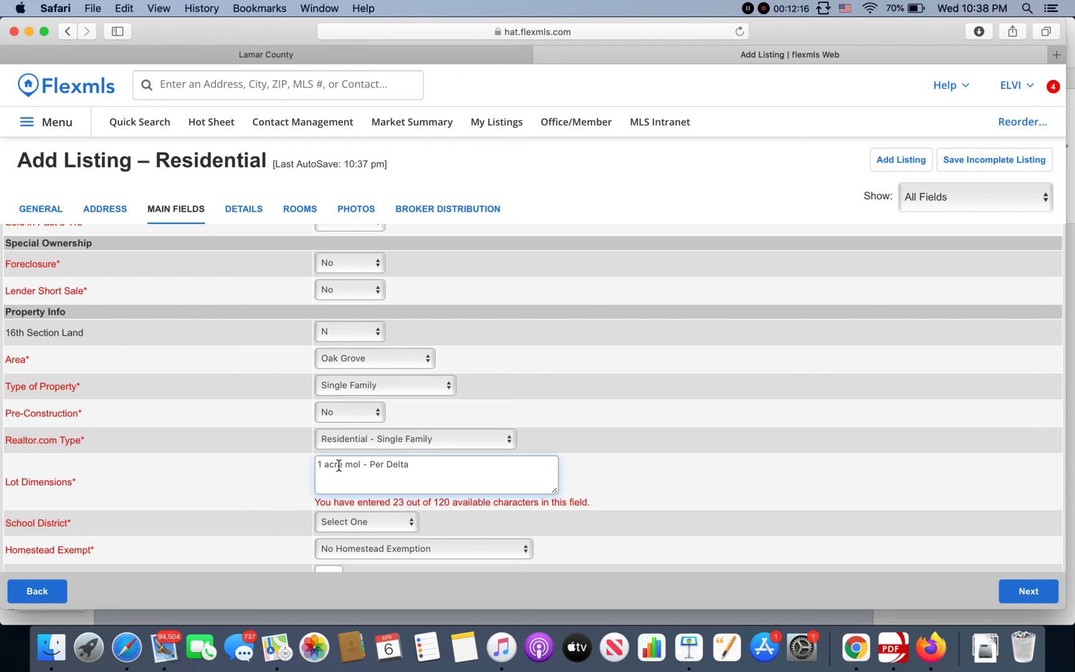
pyautogui.moveTo(432, 463); pyautogui.dragTo(318, 461)
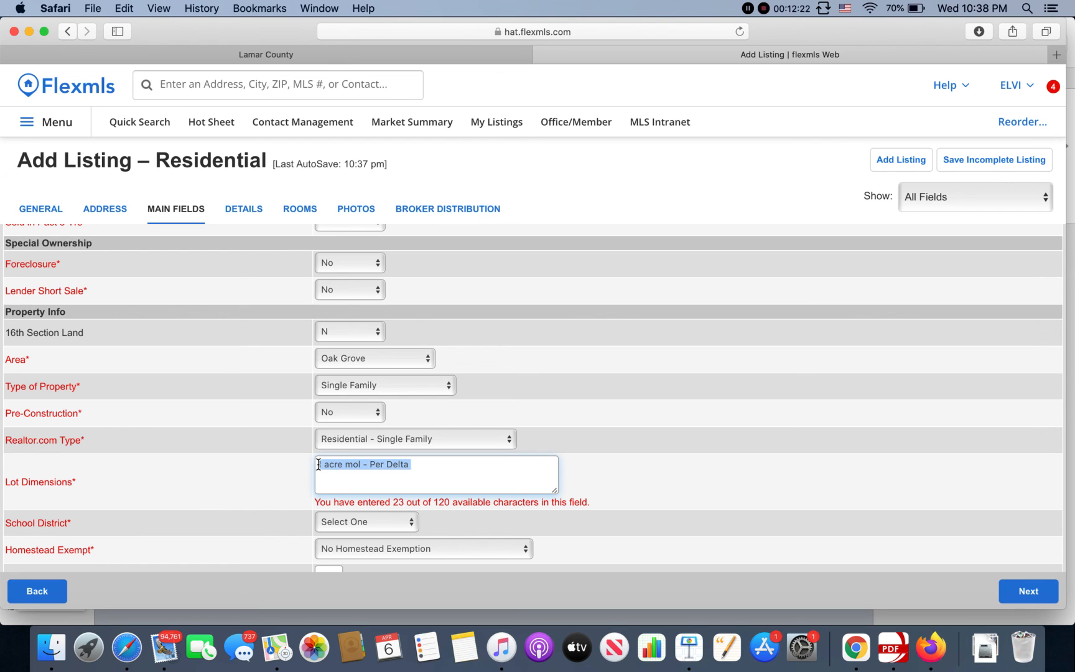
pyautogui.click(408, 467)
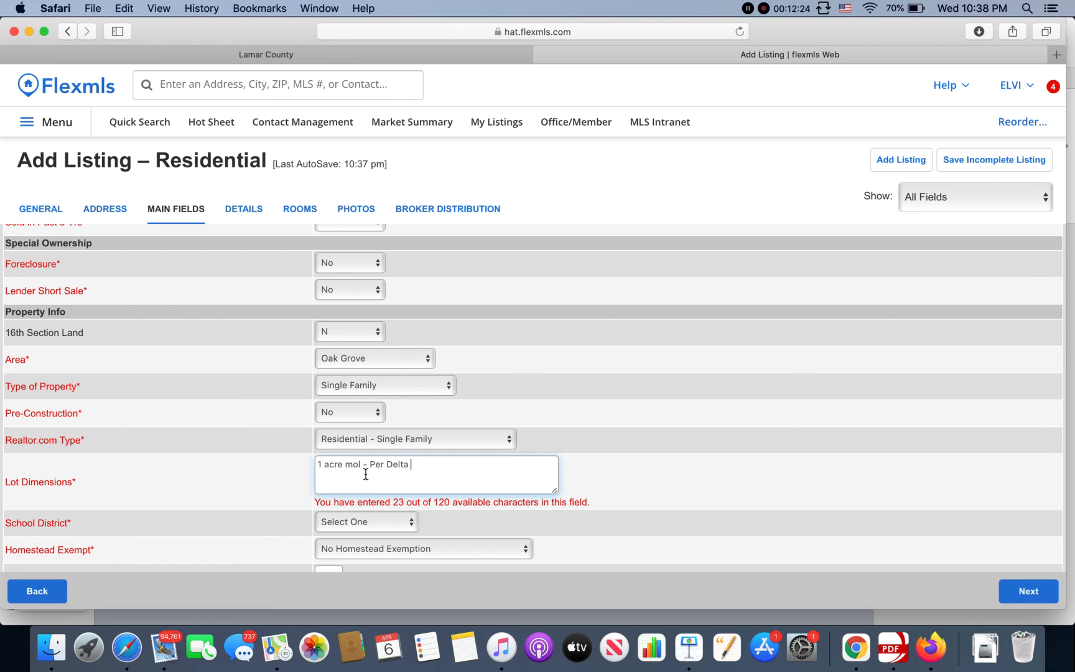
pyautogui.scroll(-2, 373, 473)
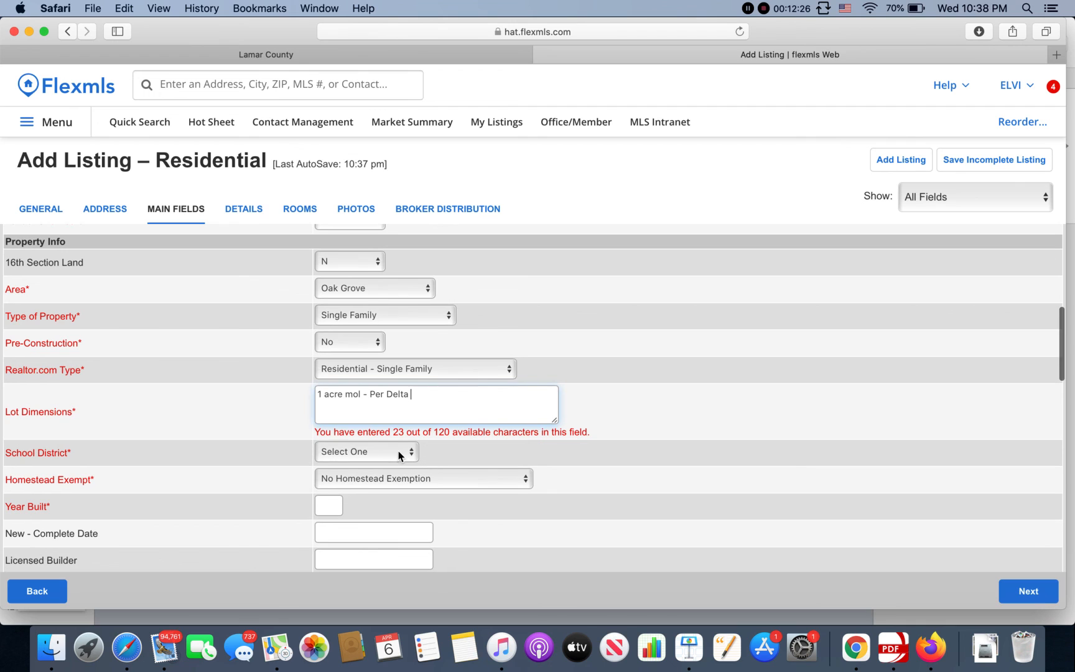
# Step: Choose Oak Grove as the School District, then return to the Lamar County map
pyautogui.click(396, 453)
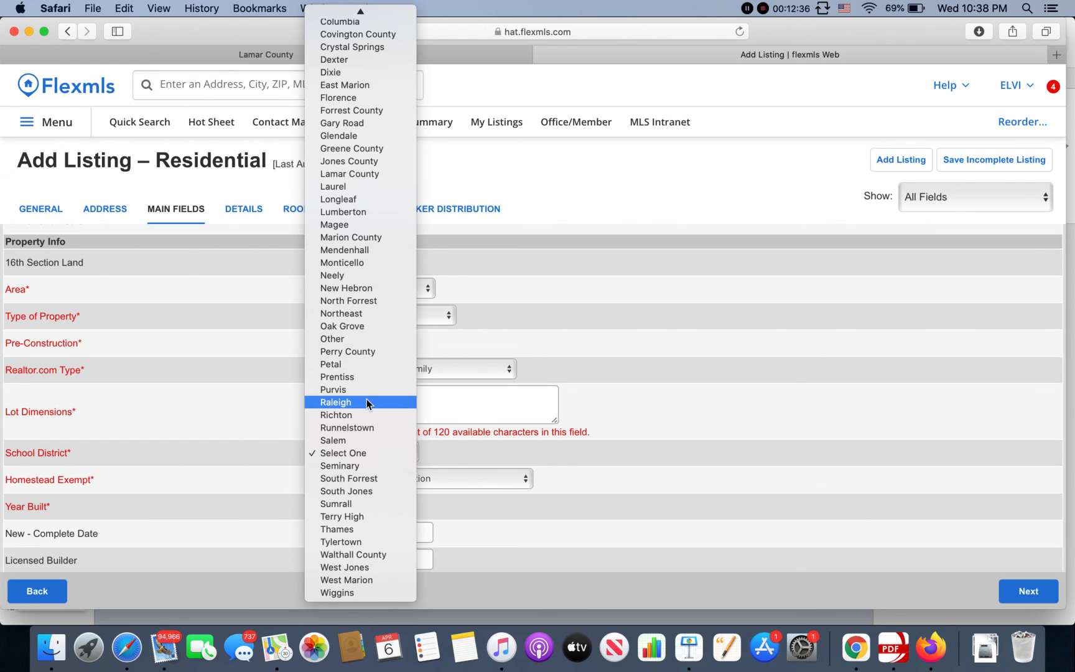
pyautogui.scroll(4, 366, 402)
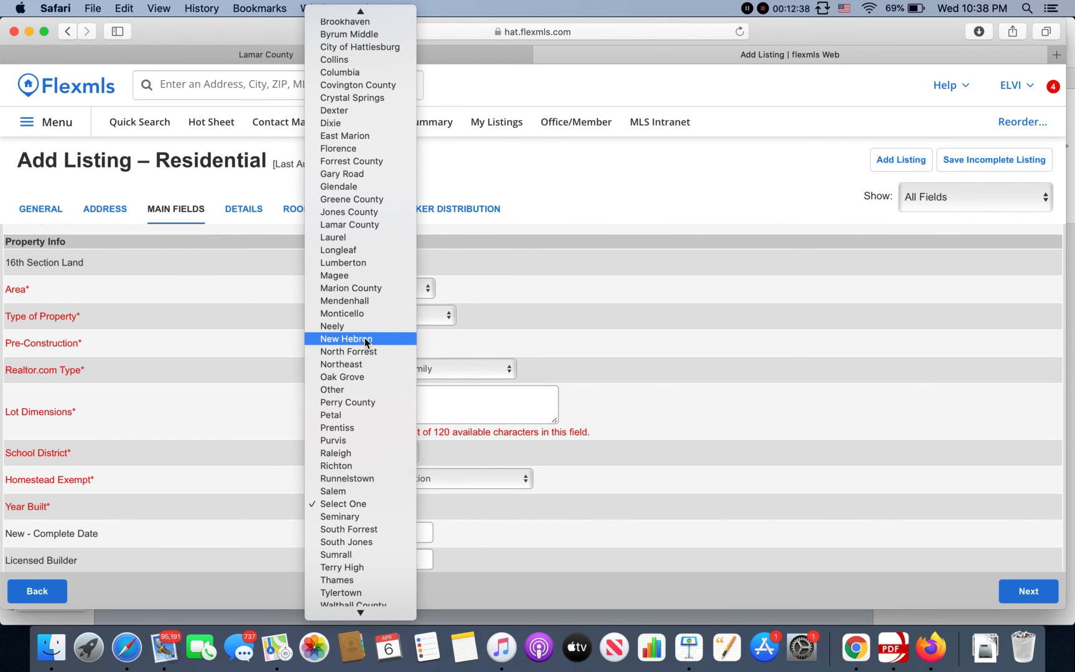
pyautogui.scroll(2, 366, 343)
pyautogui.scroll(-3, 367, 343)
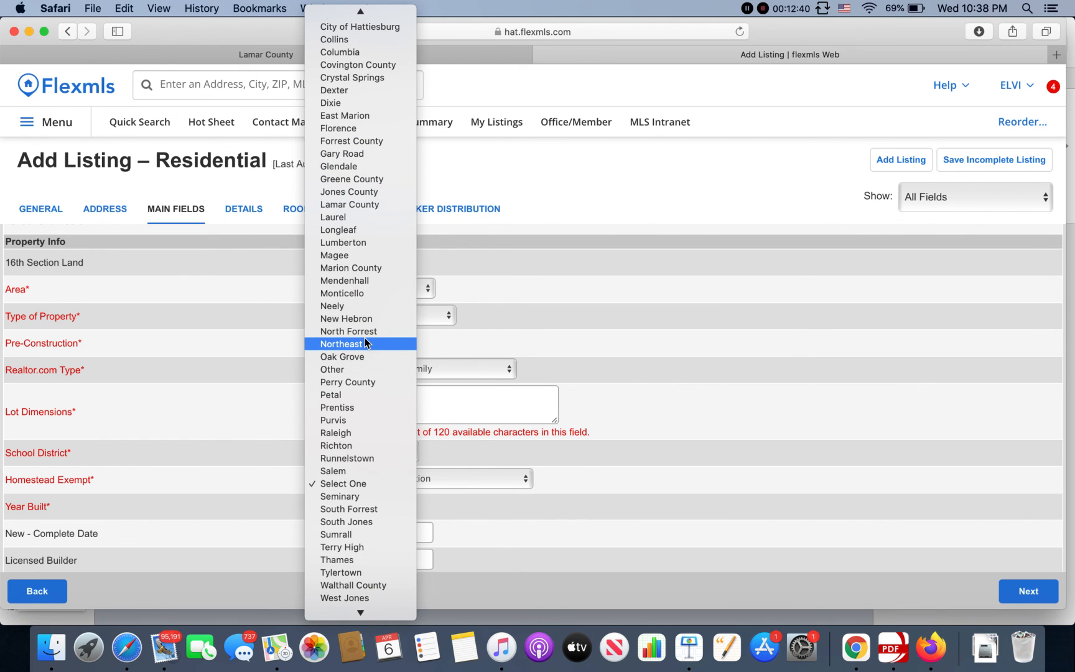
pyautogui.click(360, 369)
pyautogui.click(383, 452)
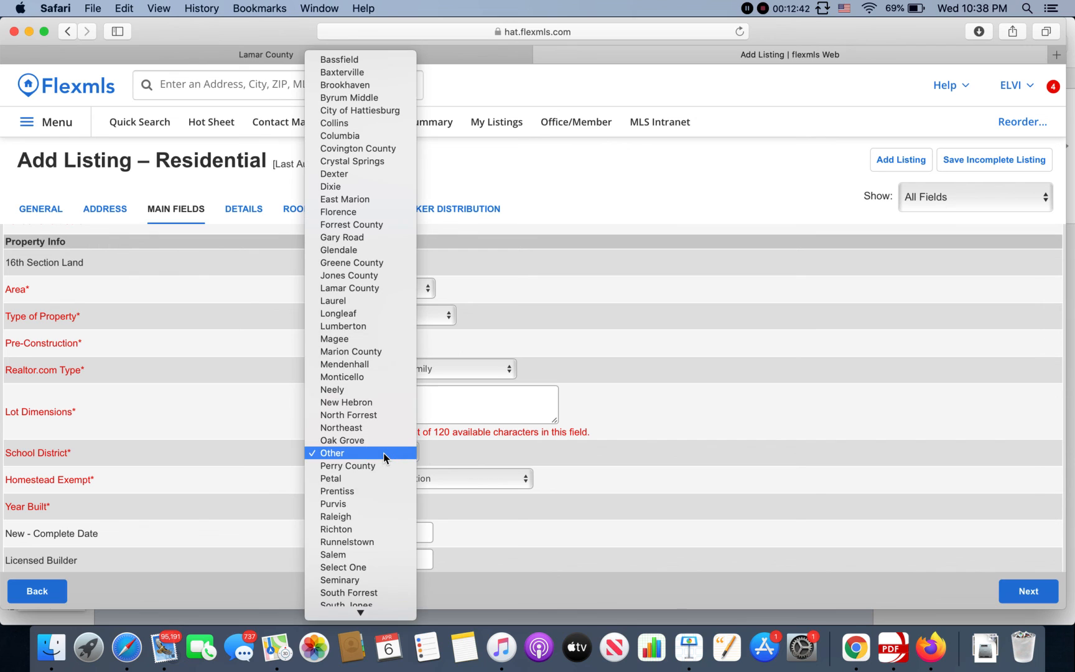
pyautogui.click(380, 441)
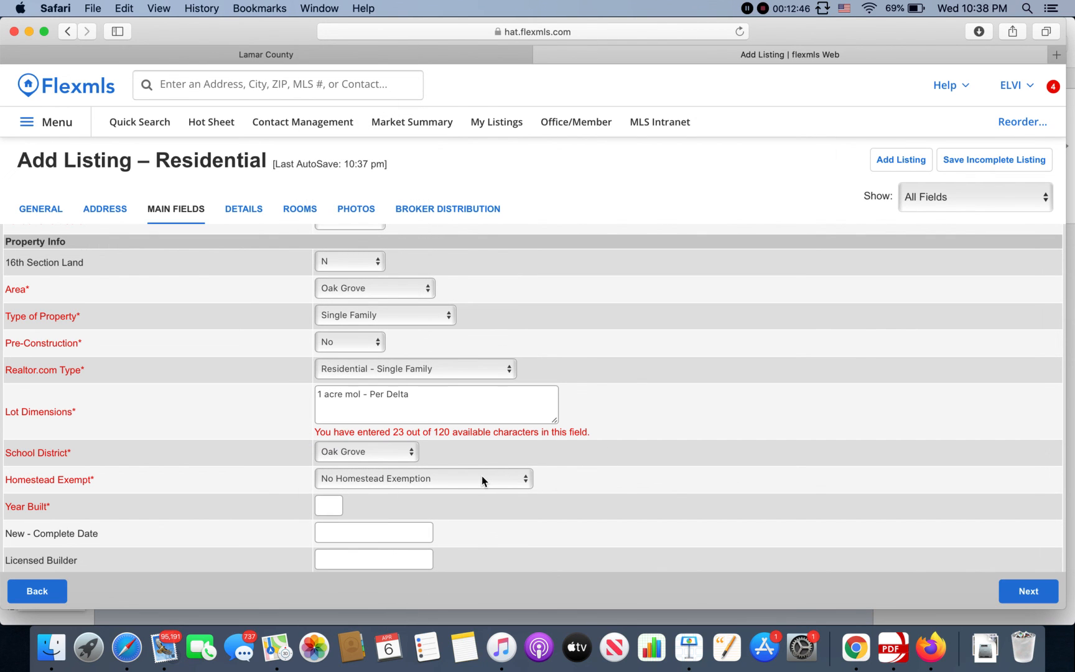
pyautogui.click(435, 62)
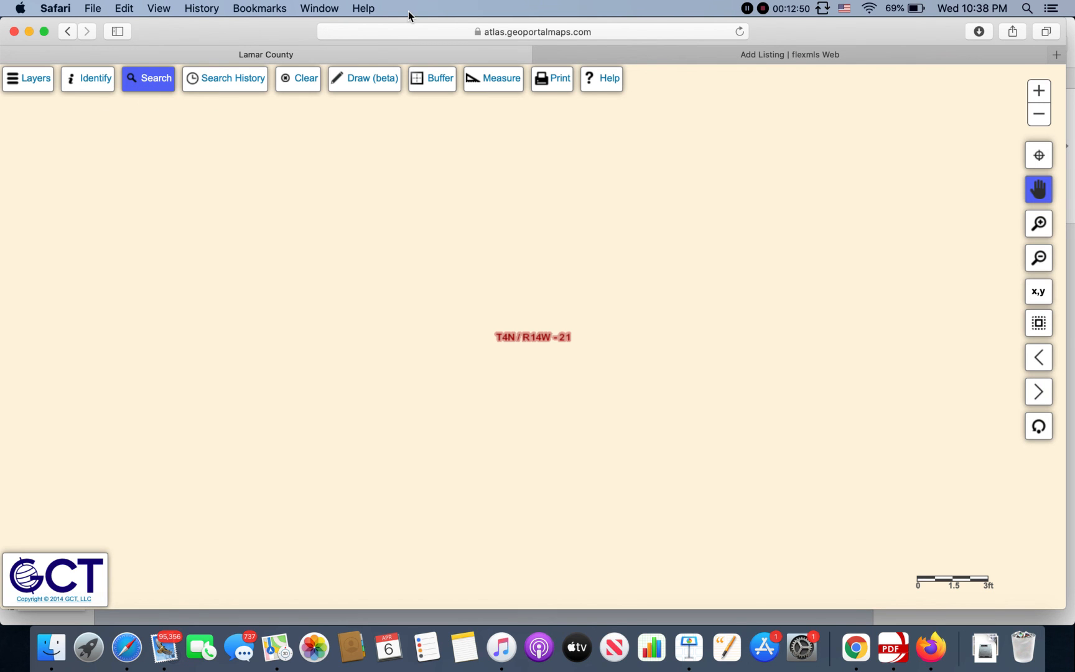
# Step: On deltacomputersystems.com, search Lamar County real property taxes by the owner's last name
pyautogui.click(451, 32)
pyautogui.press('BackSpace')
pyautogui.write('de')
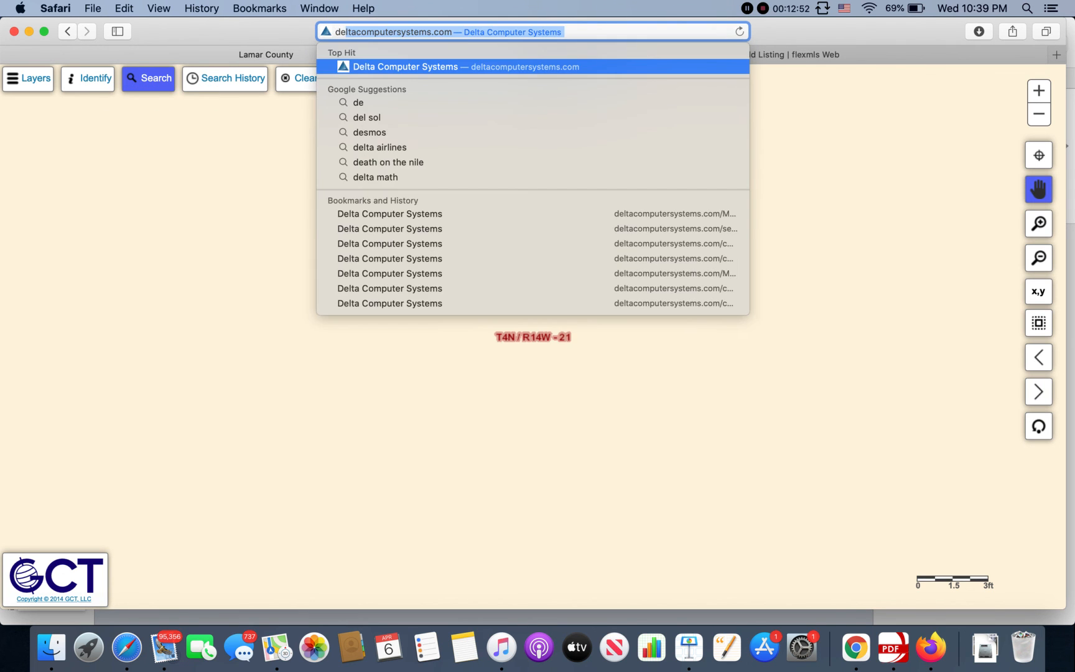
pyautogui.press('Return')
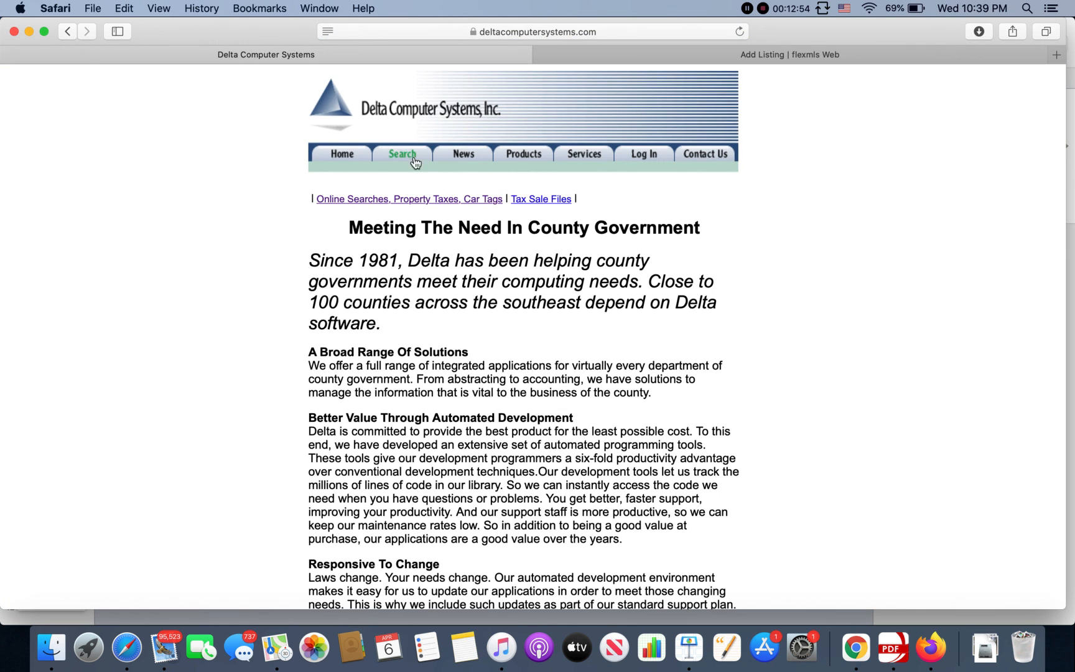
pyautogui.click(413, 156)
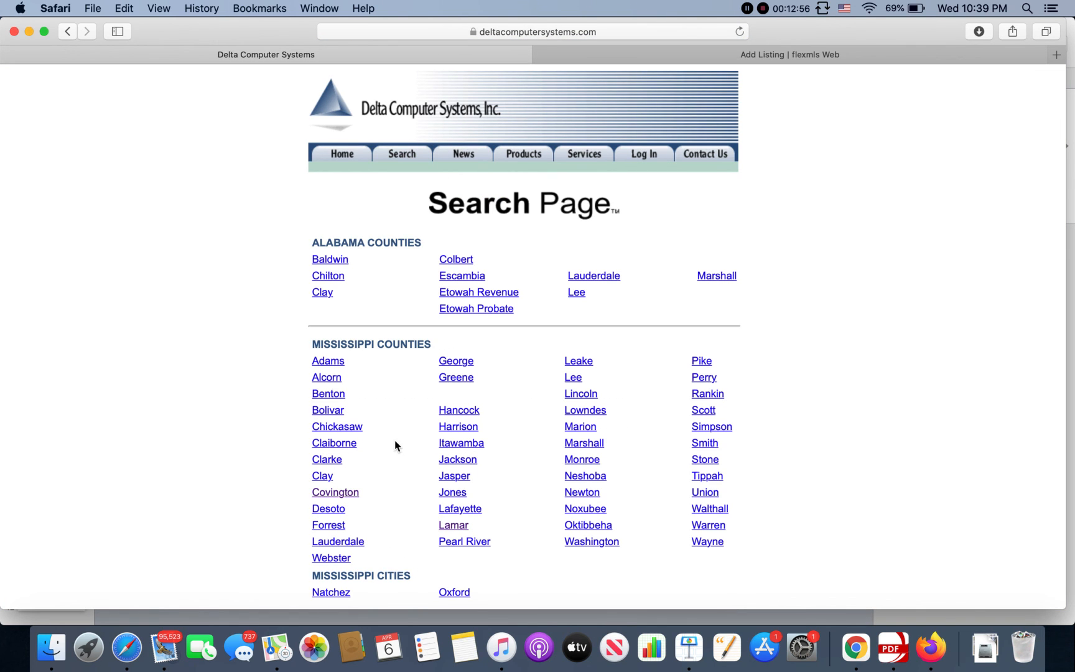
pyautogui.click(450, 526)
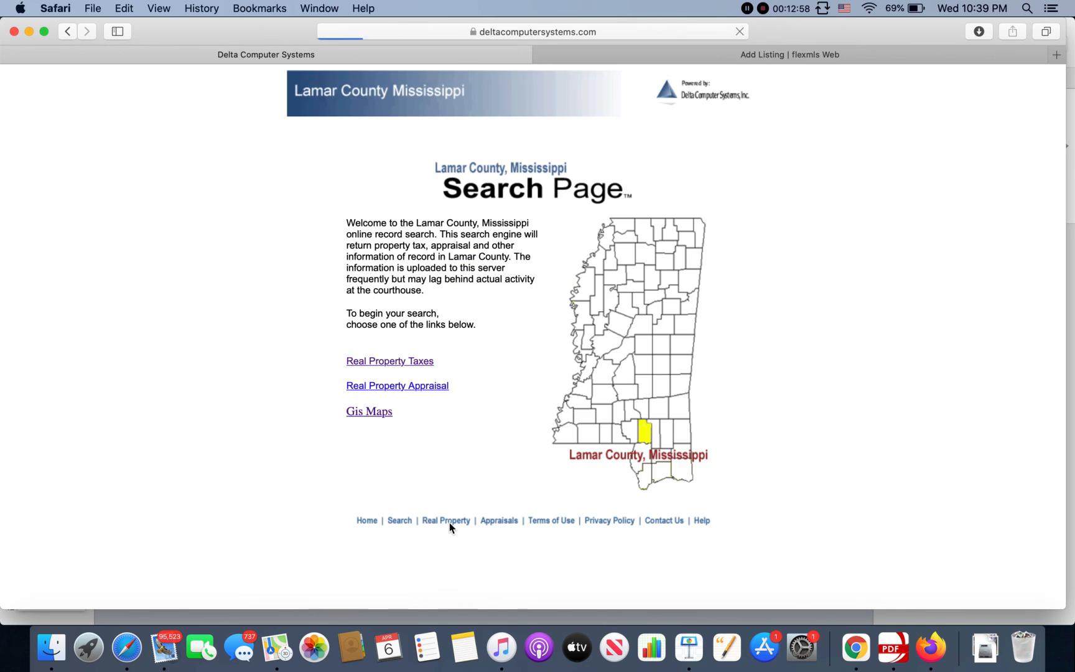
pyautogui.click(420, 366)
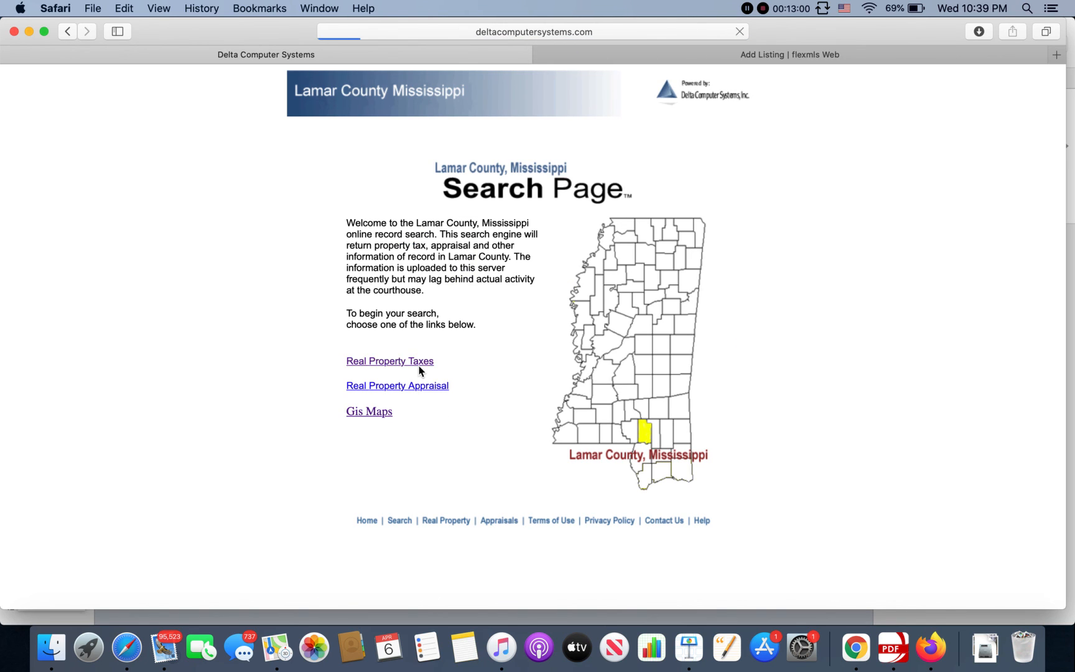
pyautogui.click(565, 258)
pyautogui.write('vi nes')
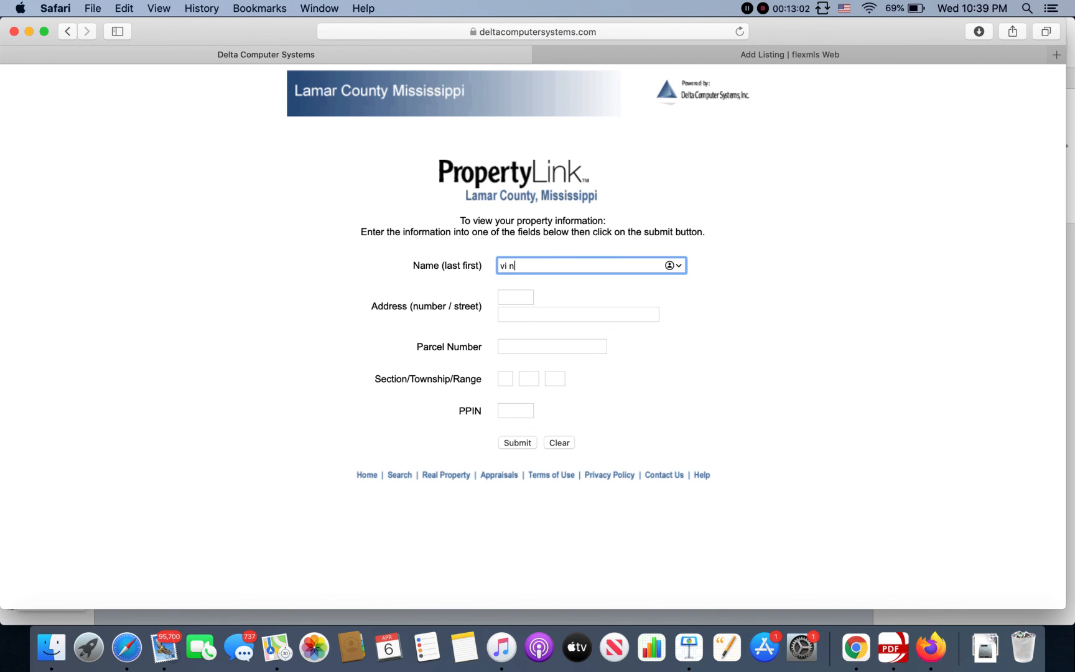
pyautogui.press('BackSpace')
pyautogui.press('BackSpace')
pyautogui.press('BackSpace')
pyautogui.press('BackSpace')
pyautogui.write('nes')
pyautogui.press('Return')
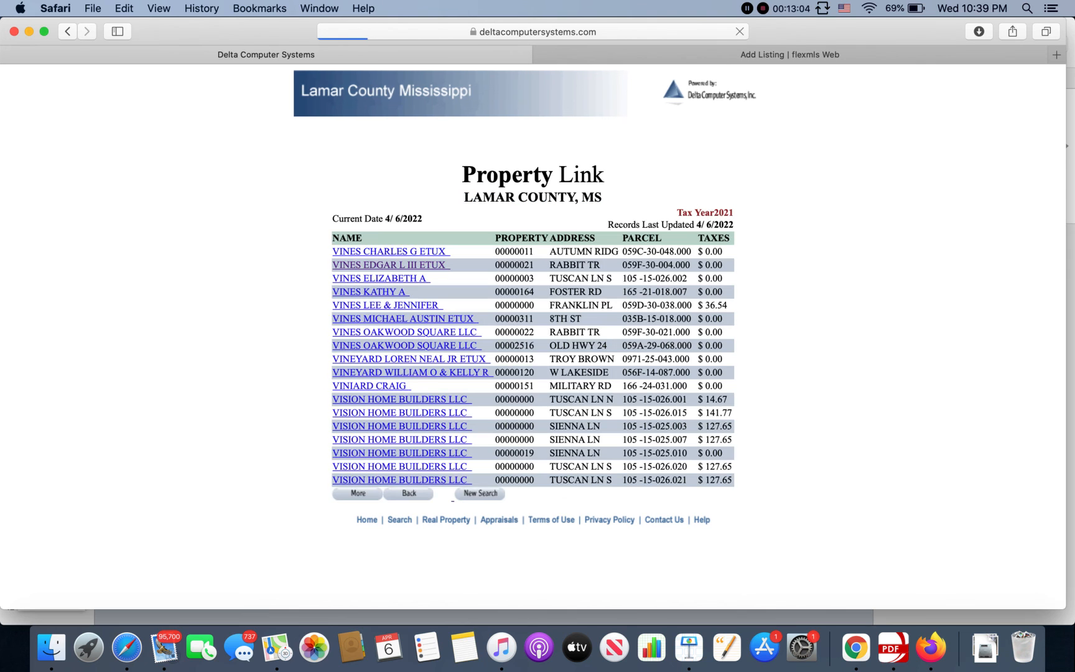
# Step: Open the owner's tax detail record, note homestead code REG, and return to Flexmls
pyautogui.click(432, 265)
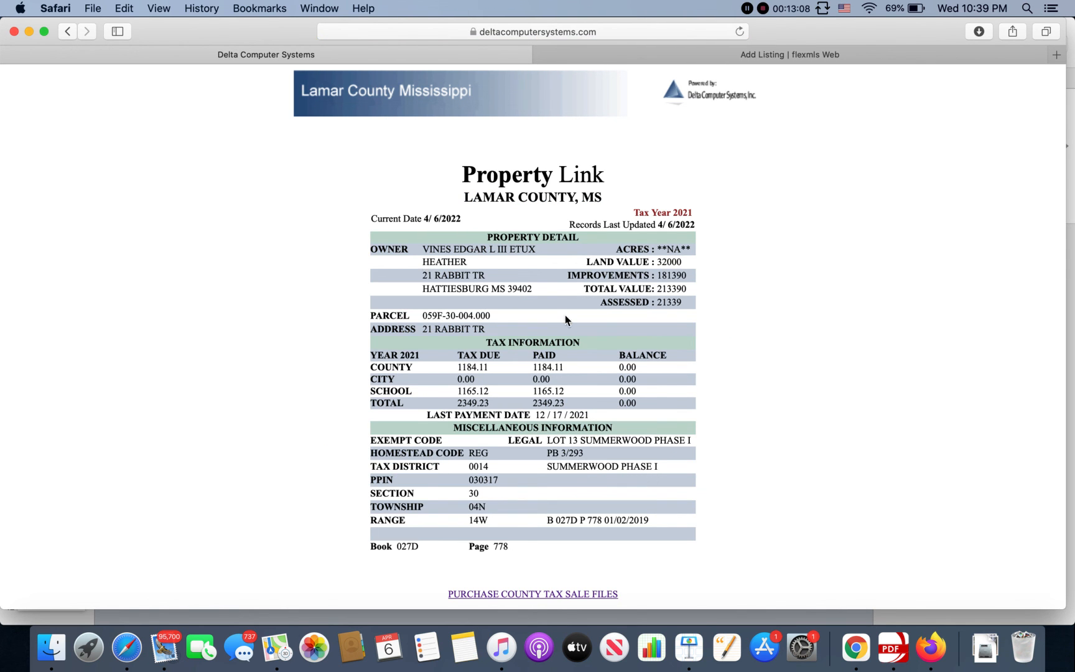
pyautogui.scroll(-3, 565, 315)
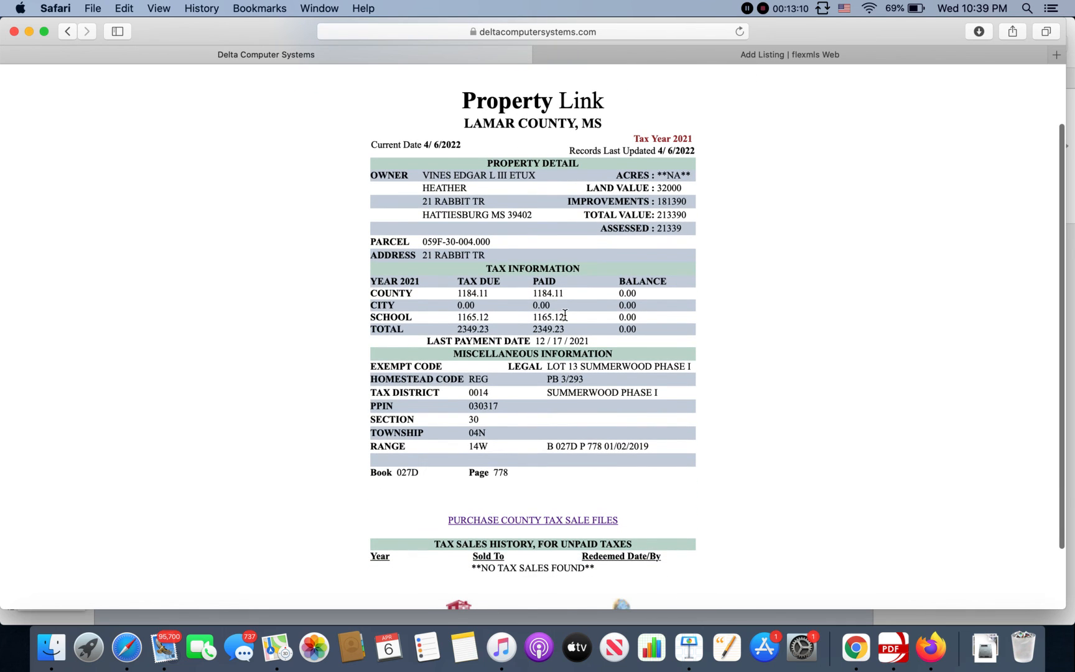
pyautogui.scroll(-2, 565, 315)
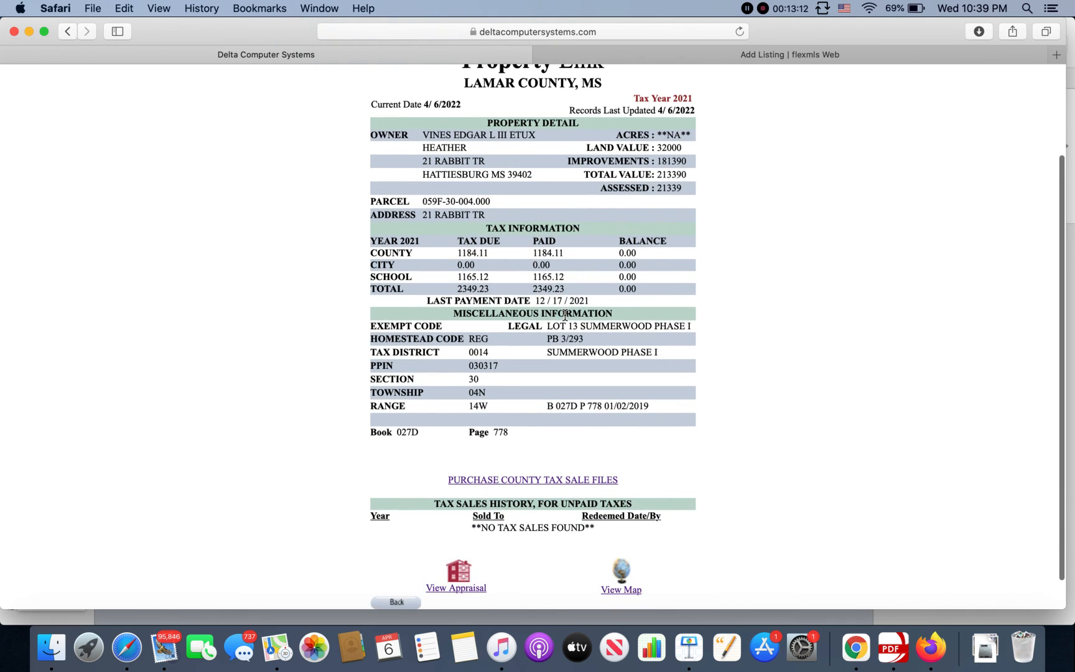
pyautogui.scroll(-1, 565, 315)
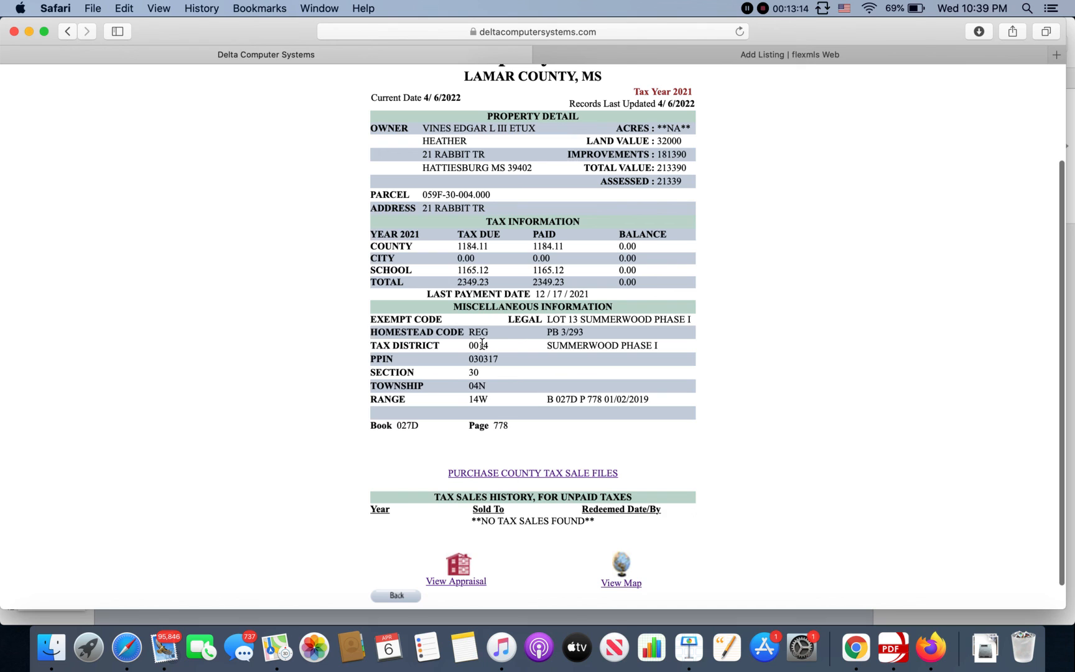
pyautogui.moveTo(467, 332); pyautogui.dragTo(493, 334)
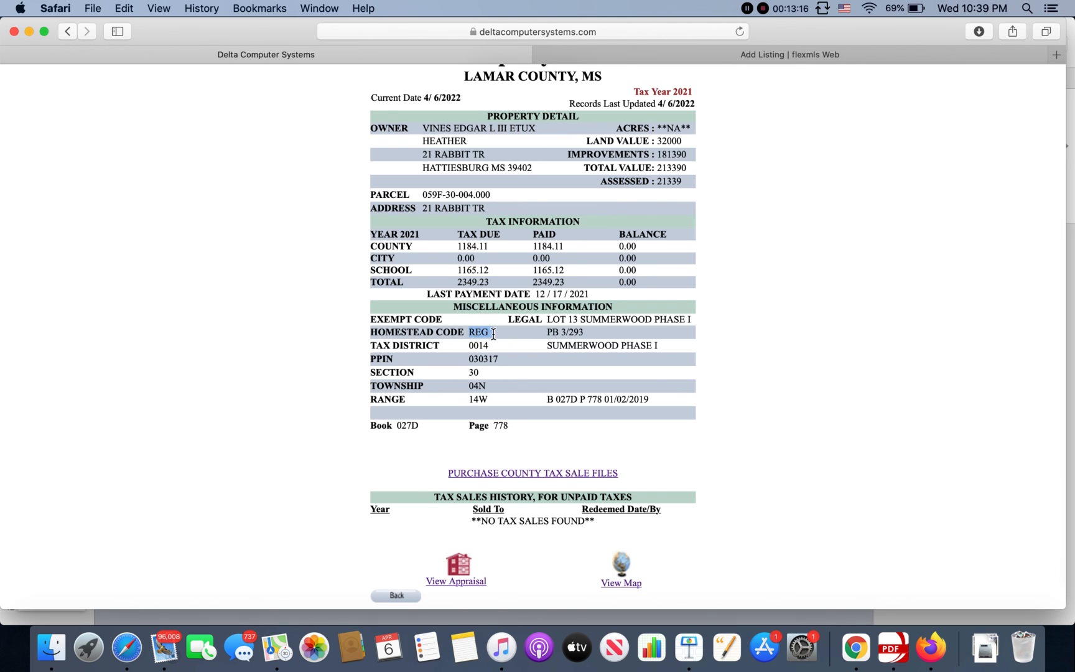
pyautogui.click(710, 56)
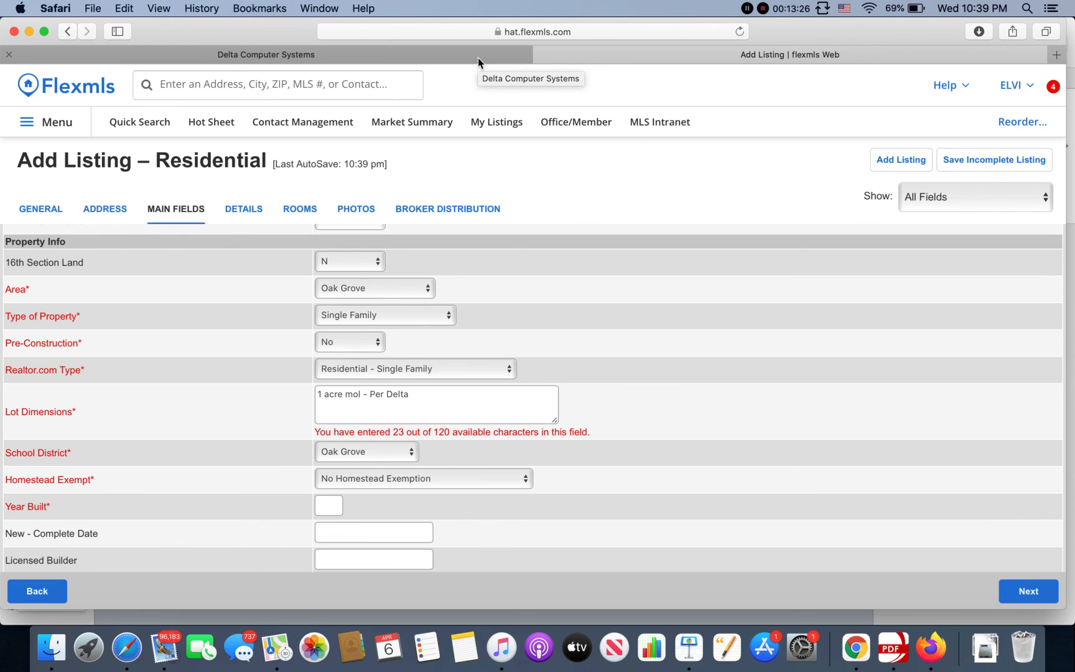
# Step: Look over the Homestead Exempt choices in Flexmls, then return to the county tax record
pyautogui.click(410, 479)
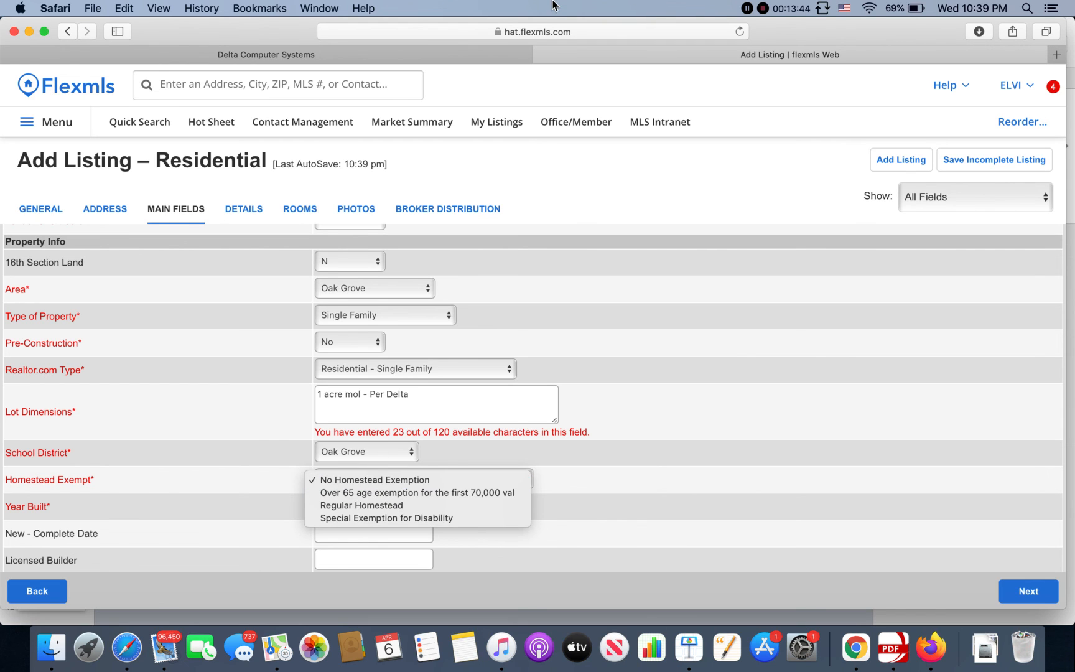
pyautogui.click(446, 56)
pyautogui.click(445, 54)
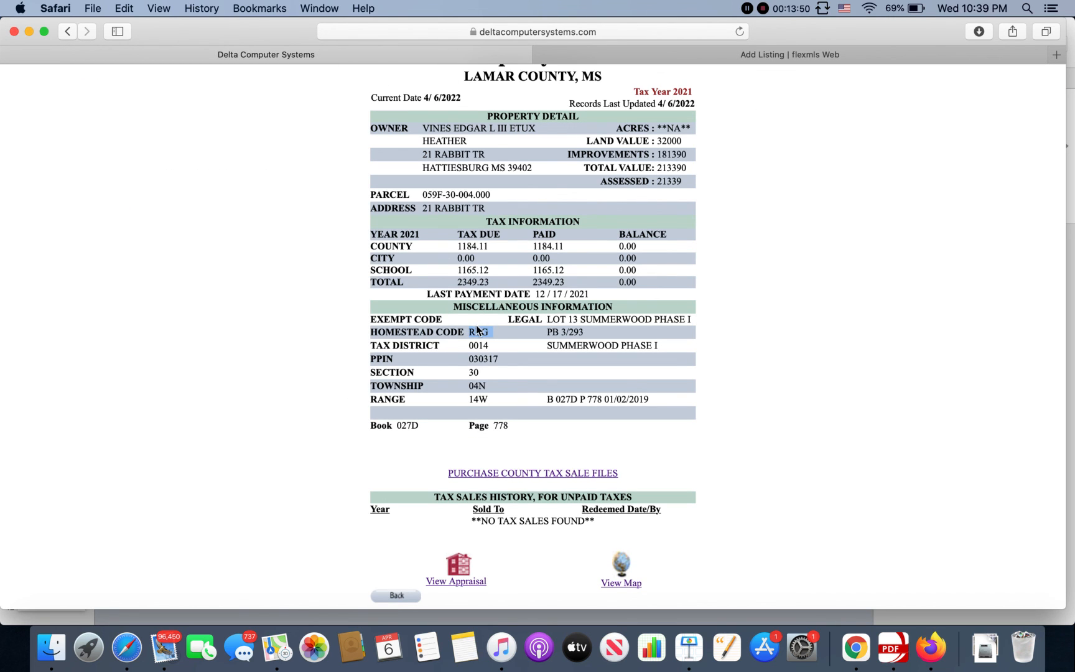
pyautogui.click(704, 48)
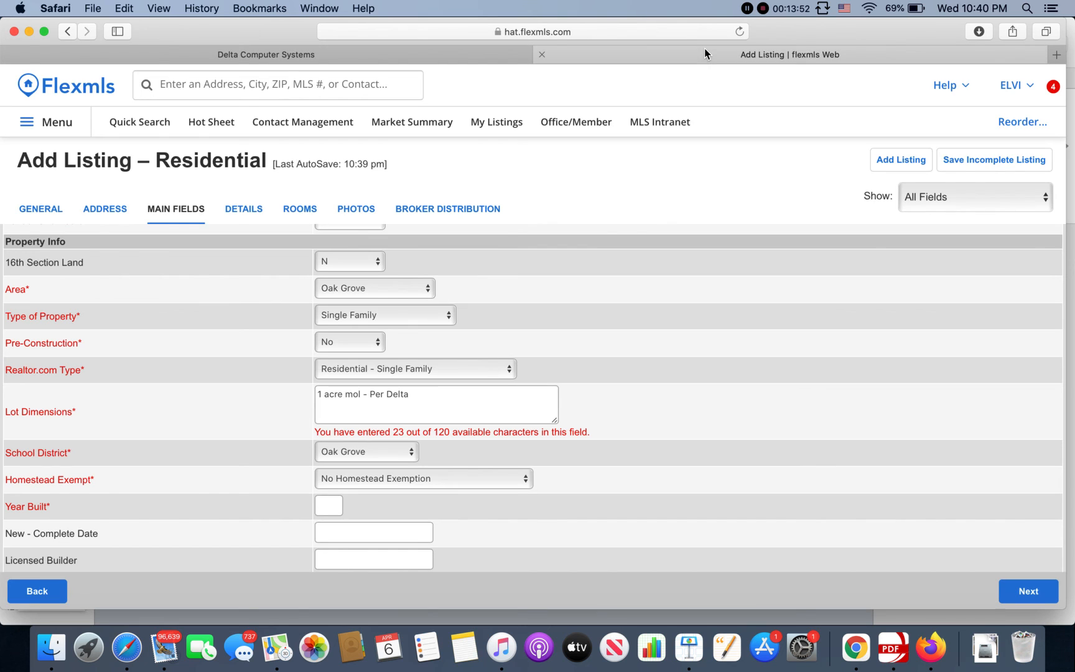
pyautogui.scroll(-2, 411, 442)
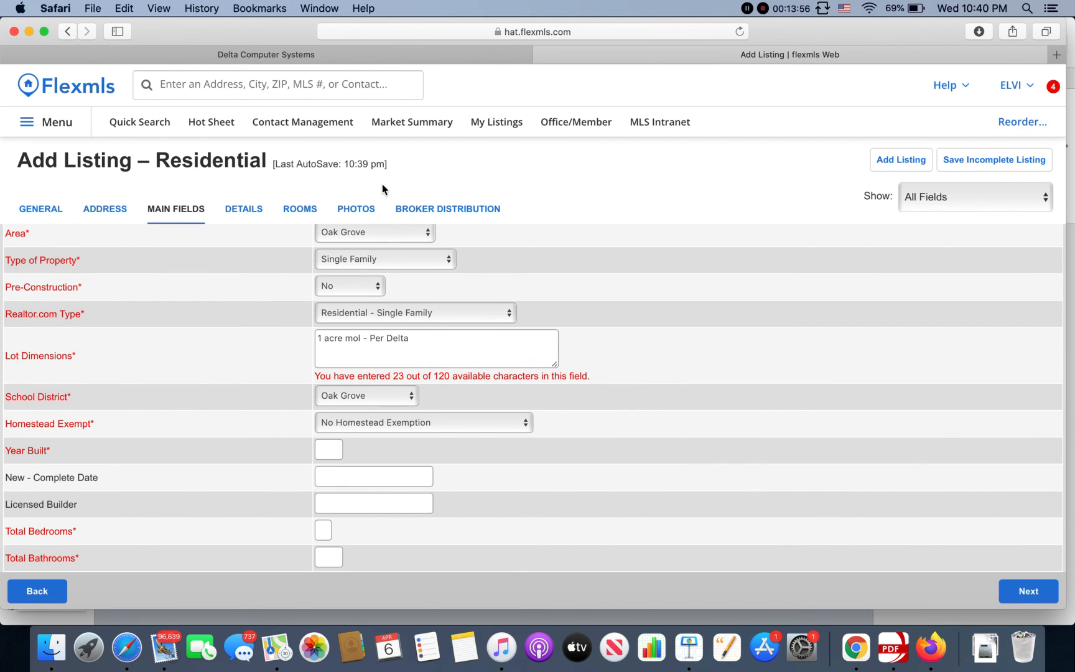
pyautogui.click(408, 56)
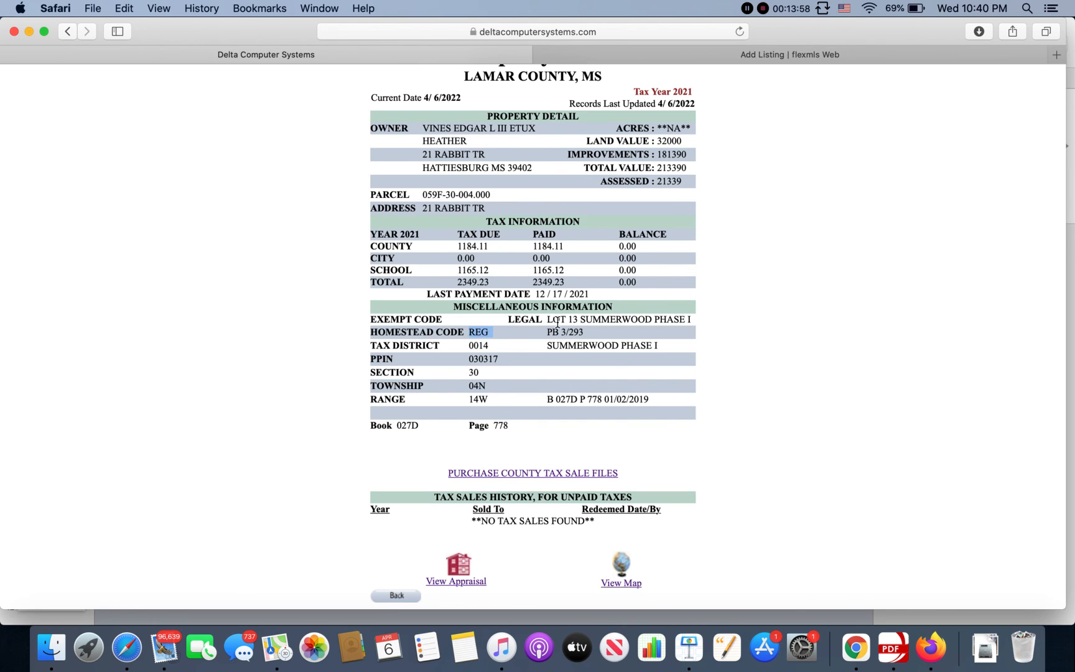
pyautogui.scroll(-2, 558, 321)
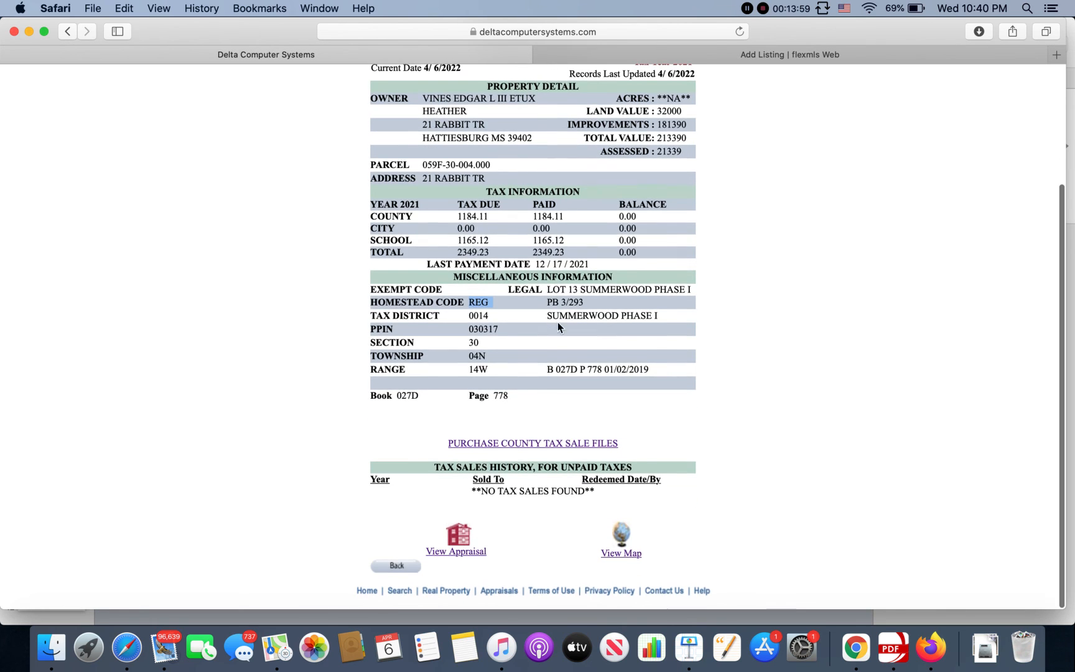
# Step: Open the parcel's appraisal and building 001 details and pick out year built 2007
pyautogui.click(474, 558)
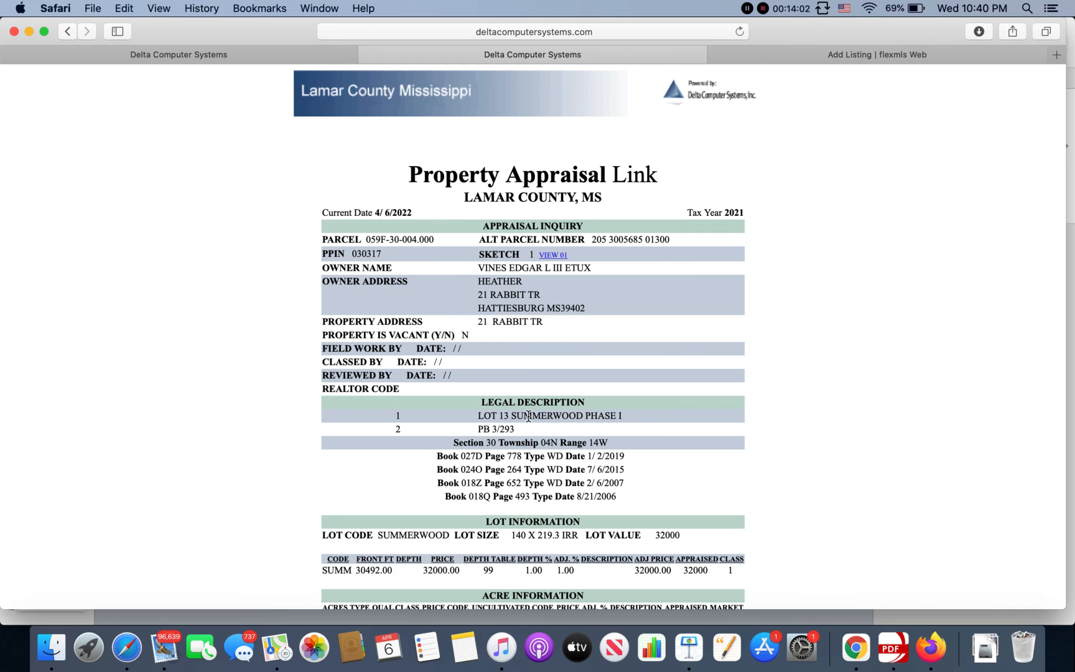
pyautogui.scroll(-10, 528, 416)
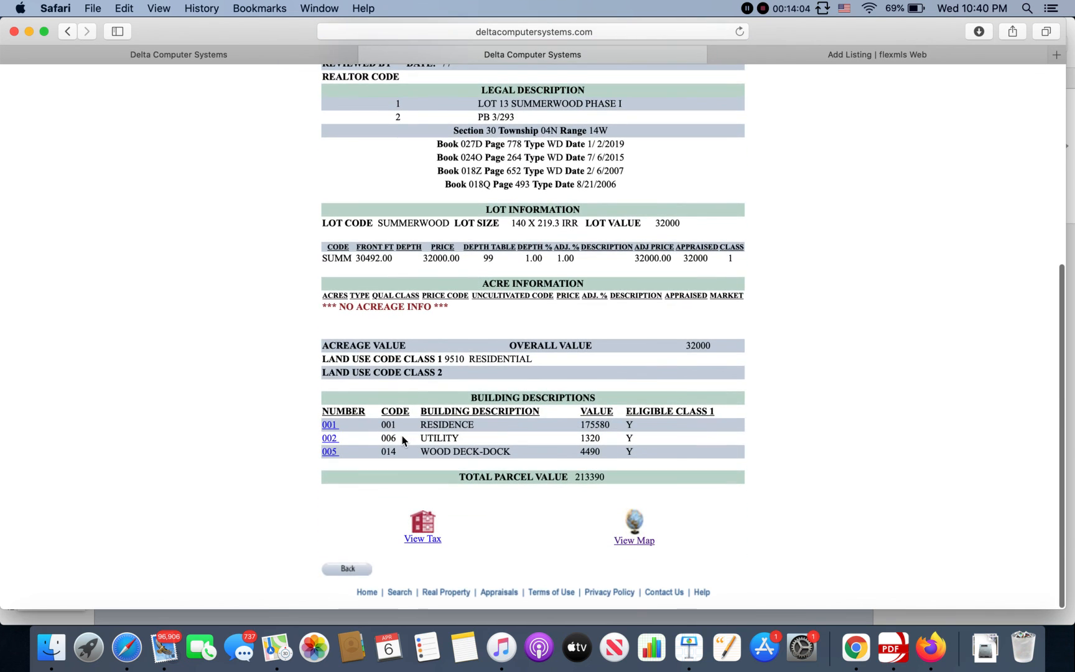
pyautogui.scroll(10, 402, 436)
pyautogui.scroll(-10, 402, 434)
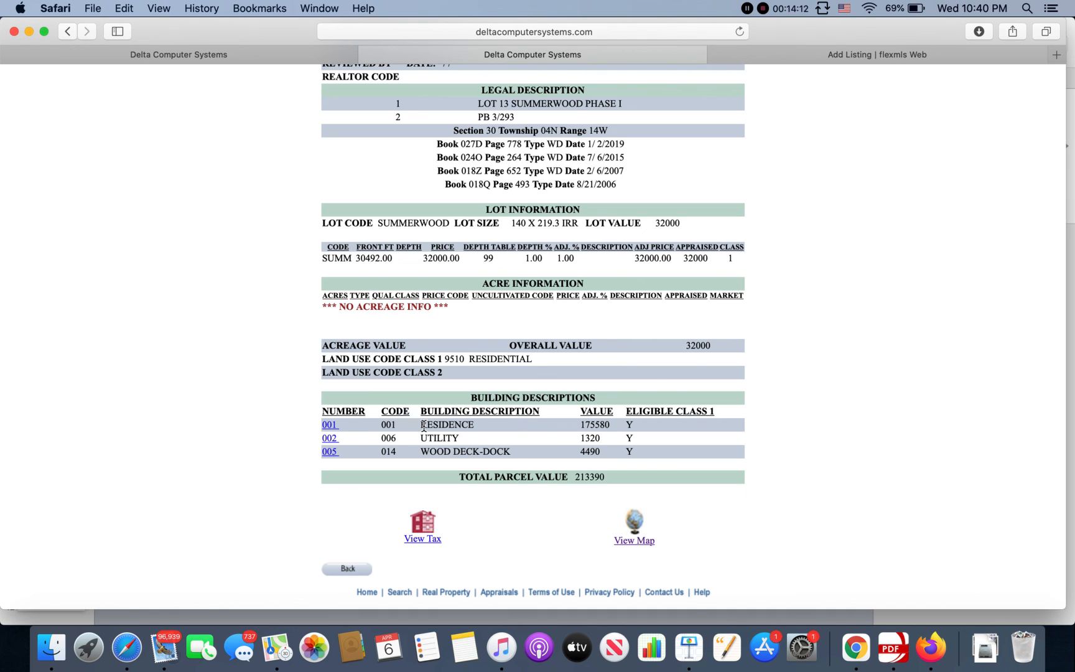
pyautogui.click(329, 426)
pyautogui.scroll(-2, 535, 412)
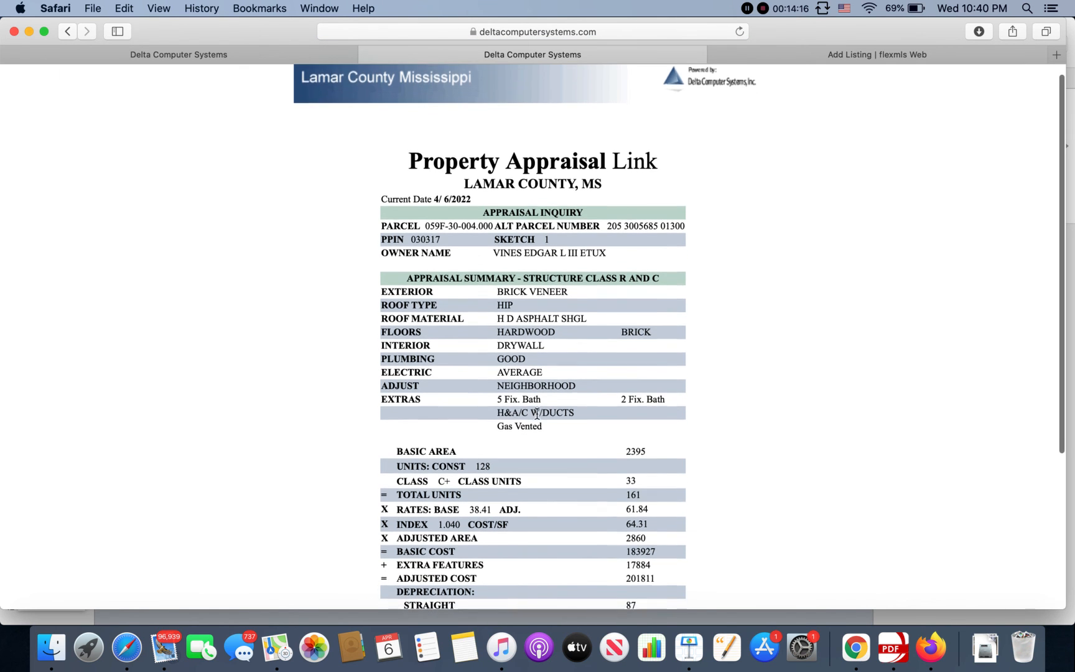
pyautogui.scroll(-5, 537, 413)
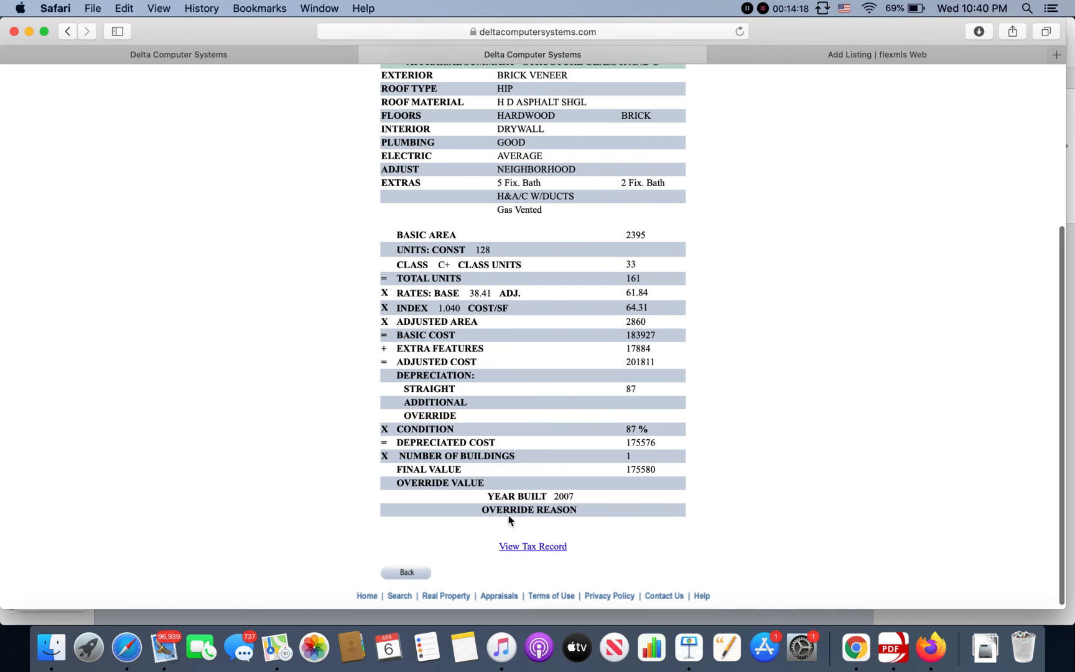
pyautogui.click(486, 494)
pyautogui.click(490, 495)
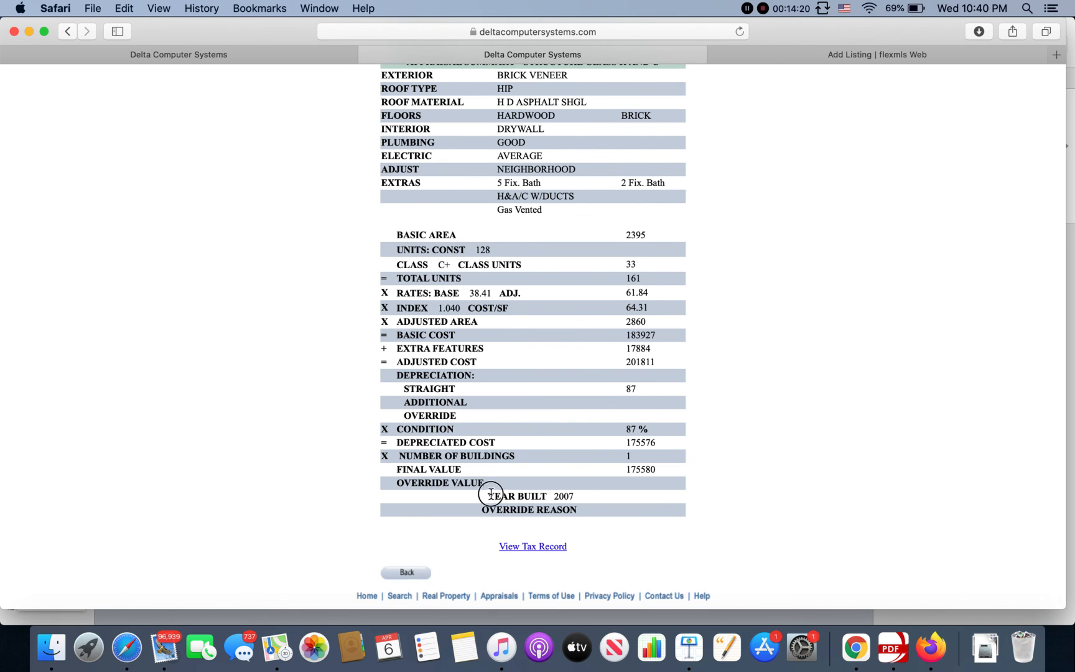
pyautogui.moveTo(491, 493); pyautogui.dragTo(577, 495)
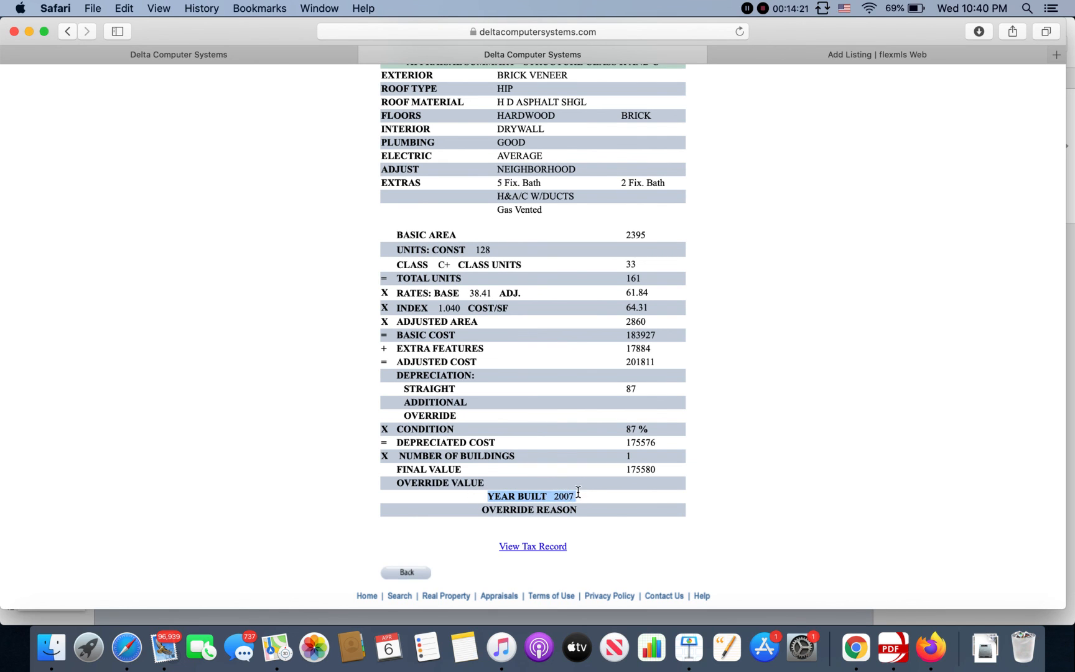
pyautogui.click(809, 54)
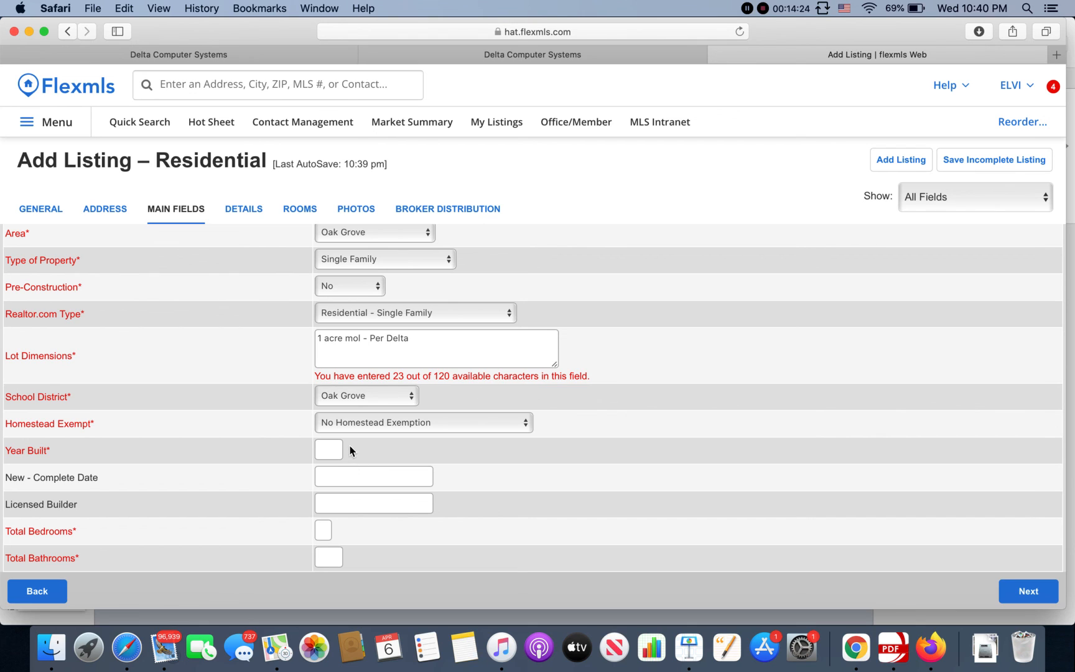
# Step: Enter 2007 as the Year Built, passing over New - Complete Date and Licensed Builder
pyautogui.click(331, 448)
pyautogui.write('2007')
pyautogui.scroll(-3, 331, 490)
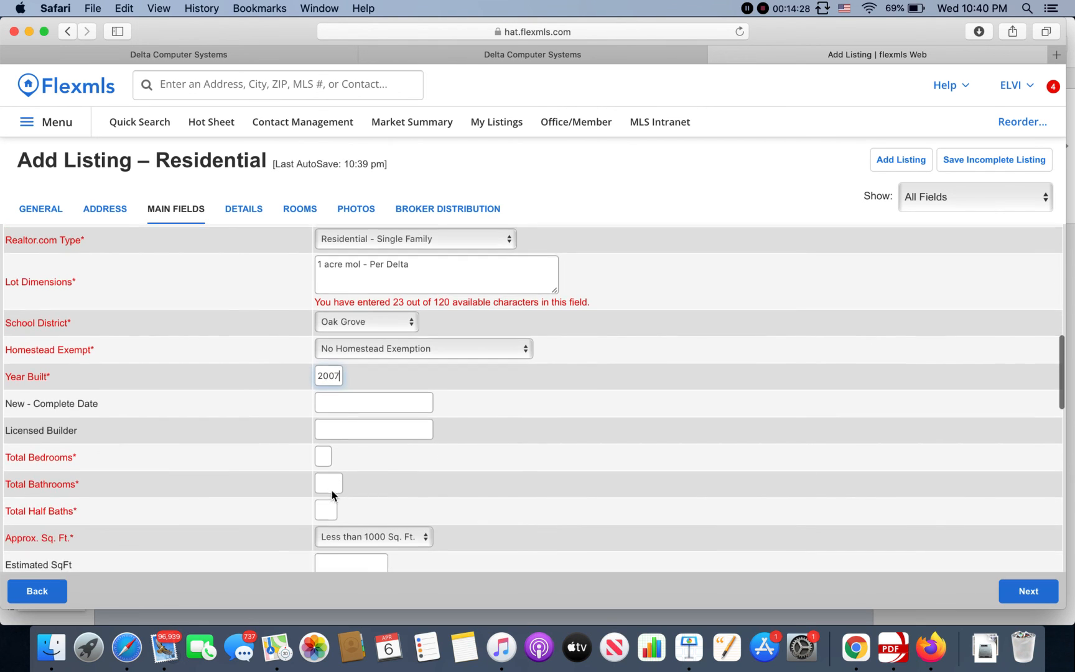
pyautogui.click(386, 406)
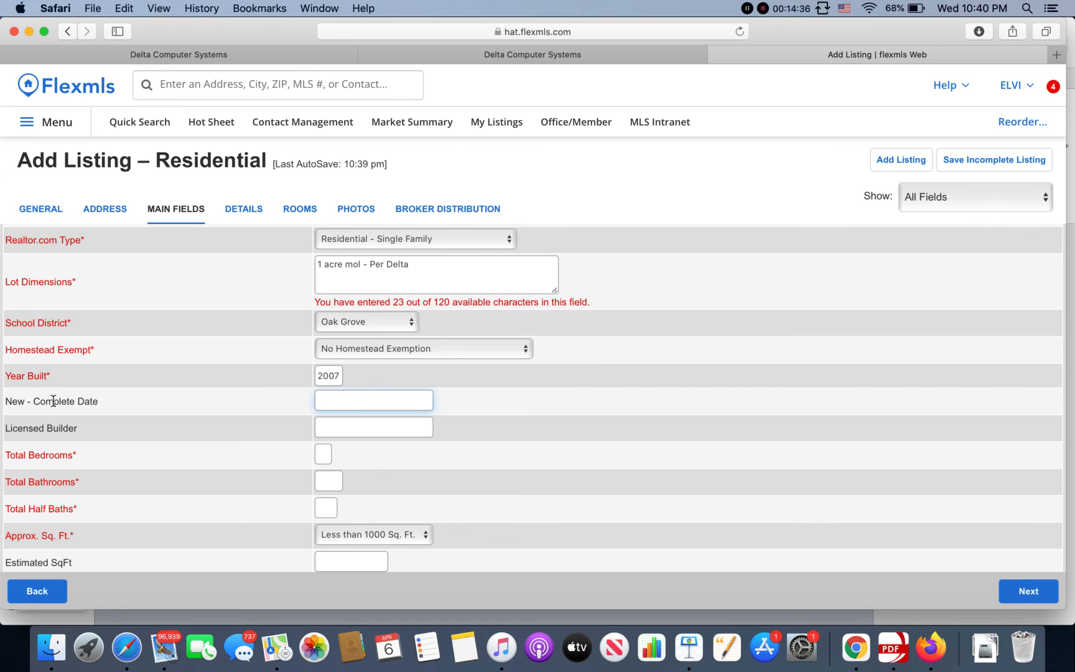
pyautogui.click(391, 429)
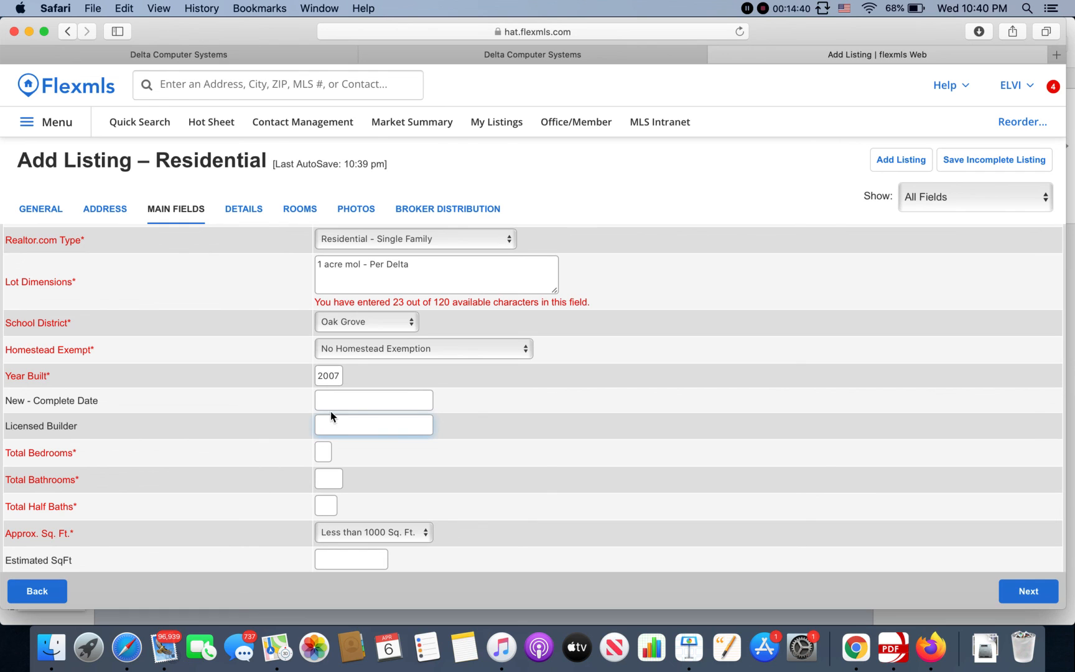
# Step: Enter 4 total bedrooms, 2 total bathrooms and 1 half bath
pyautogui.click(319, 449)
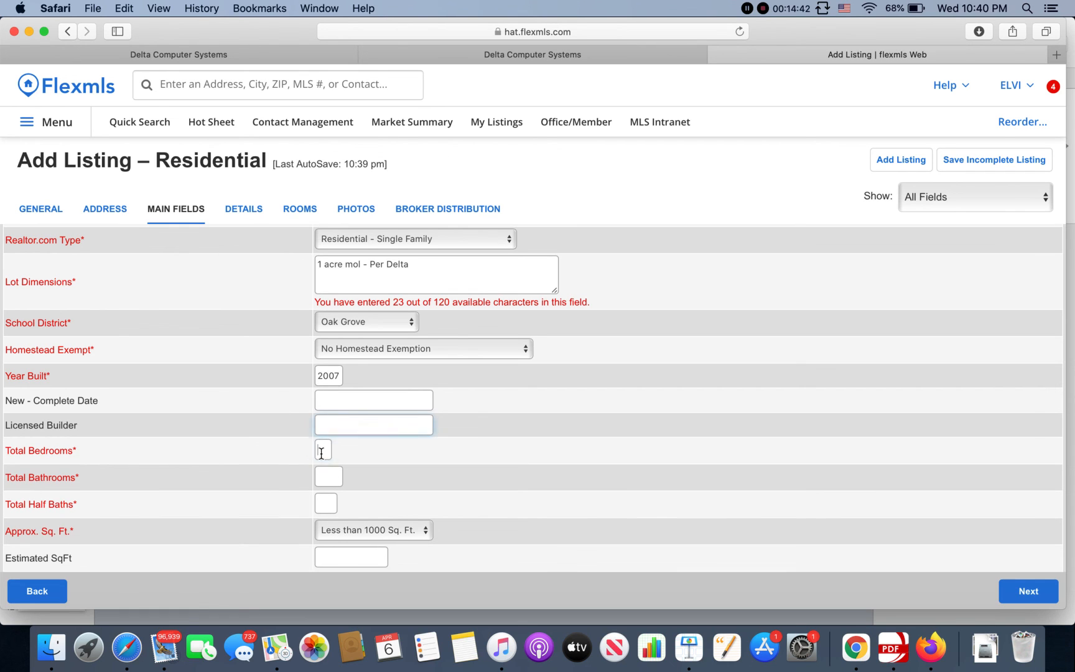
pyautogui.write('4')
pyautogui.click(339, 473)
pyautogui.write('2')
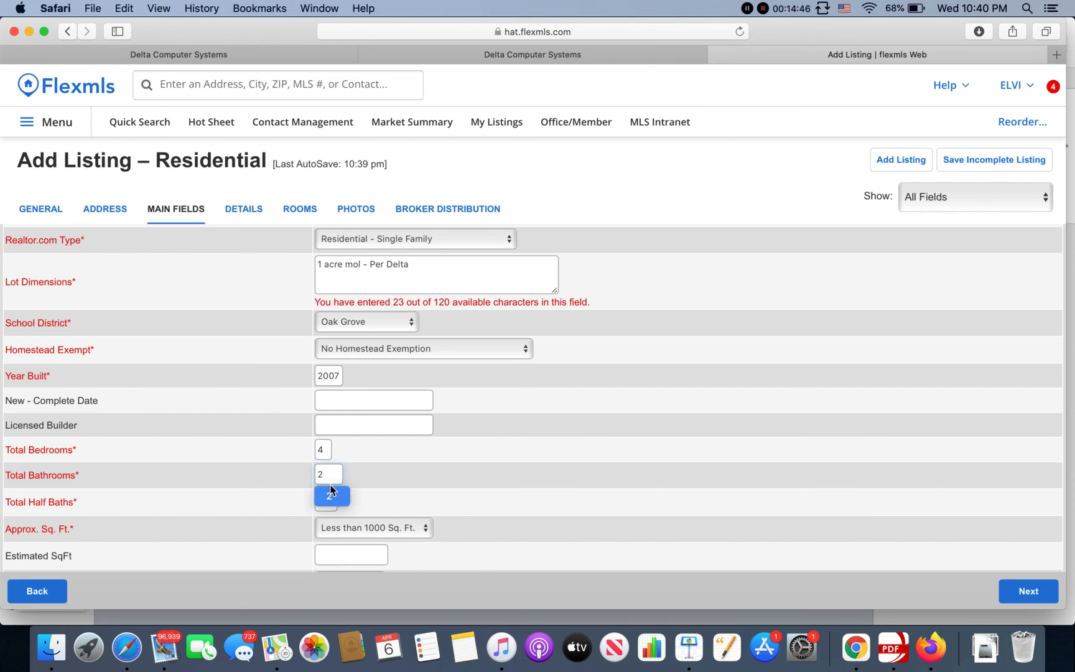
pyautogui.press('Tab')
pyautogui.write('1')
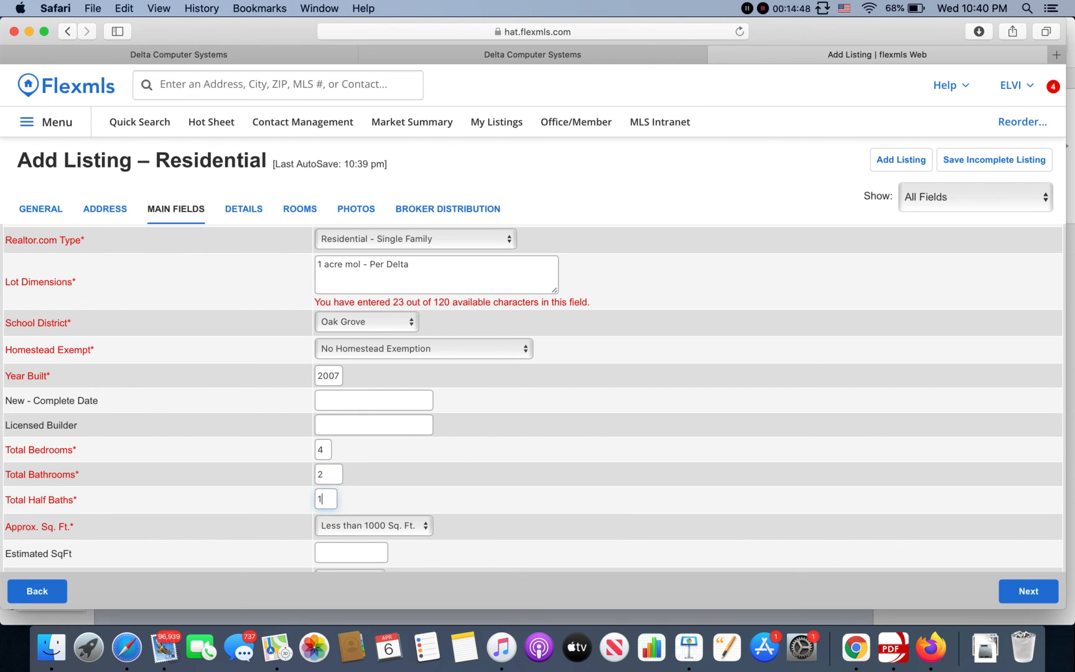
pyautogui.click(410, 511)
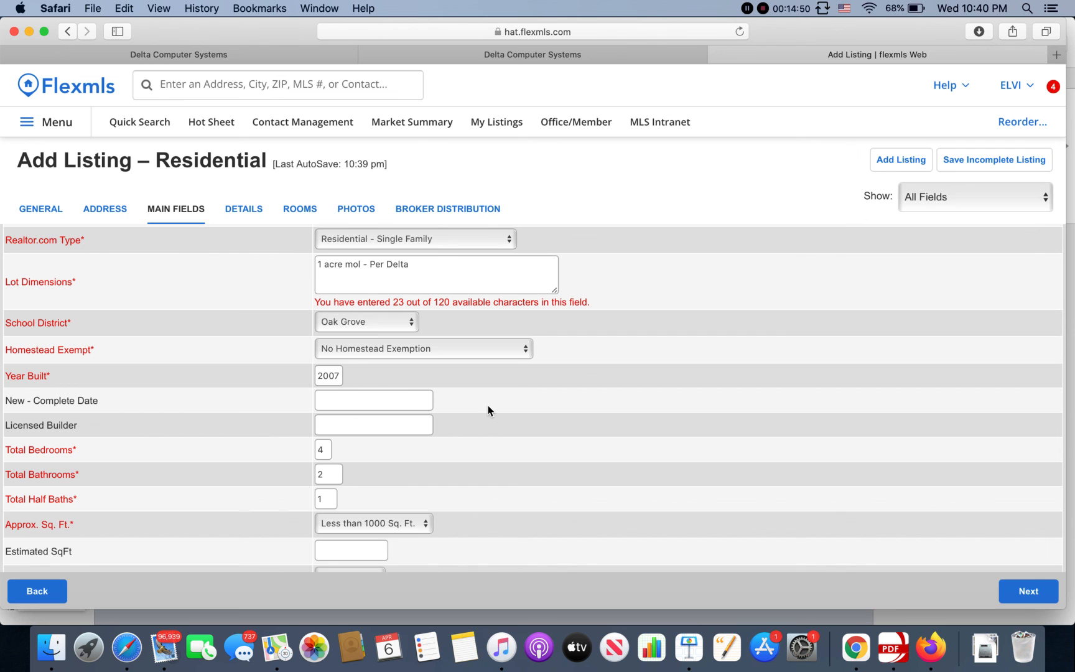
pyautogui.click(622, 56)
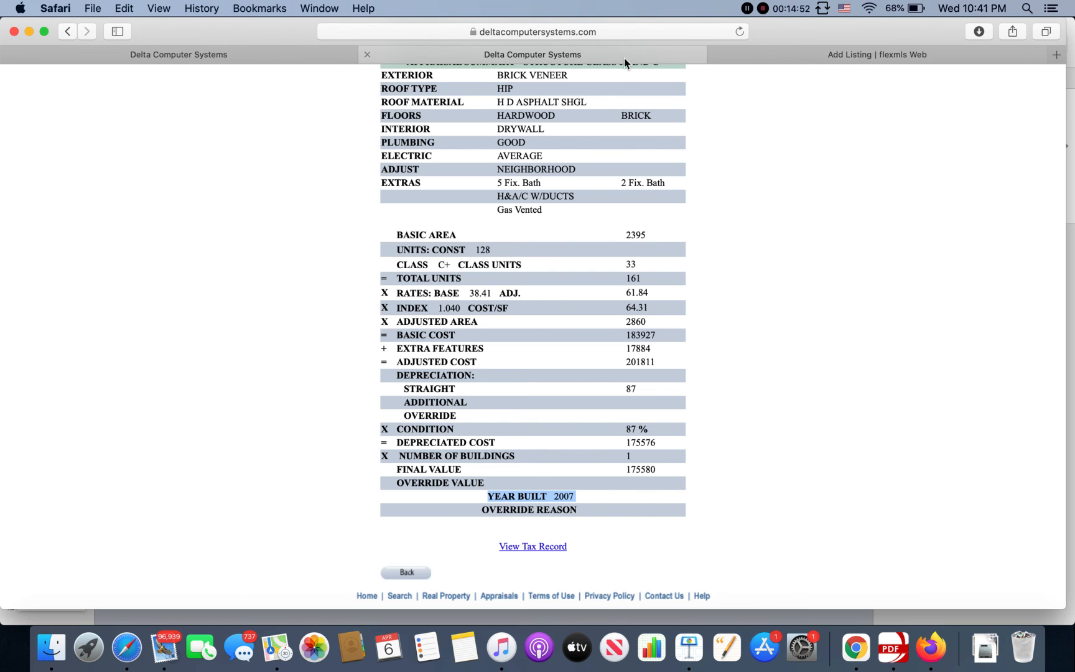
pyautogui.scroll(5, 575, 239)
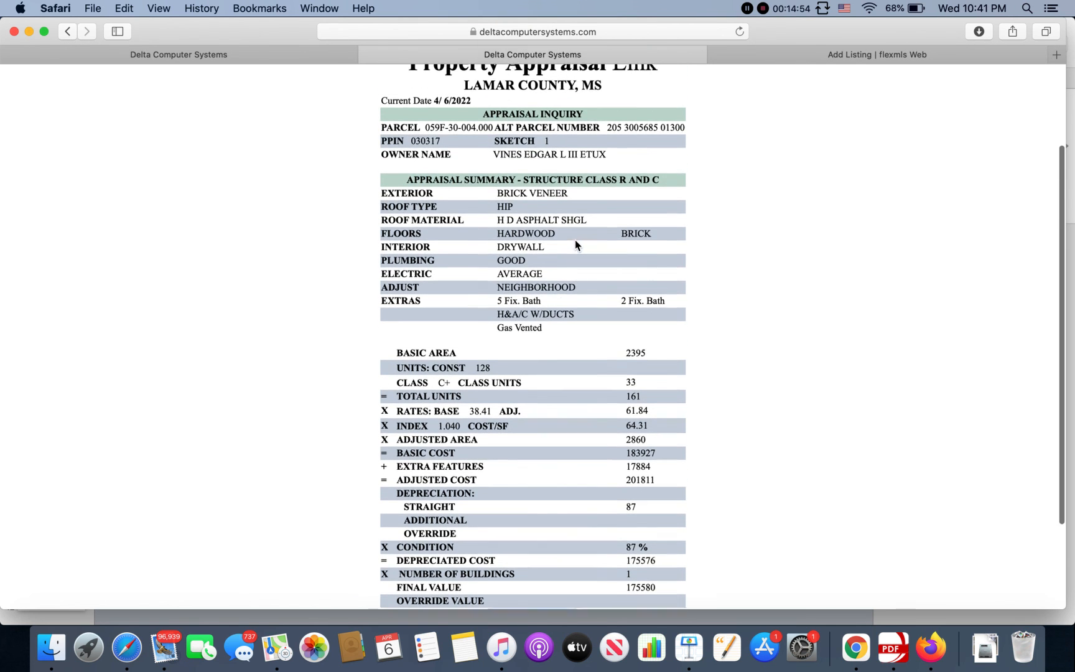
pyautogui.doubleClick(628, 355)
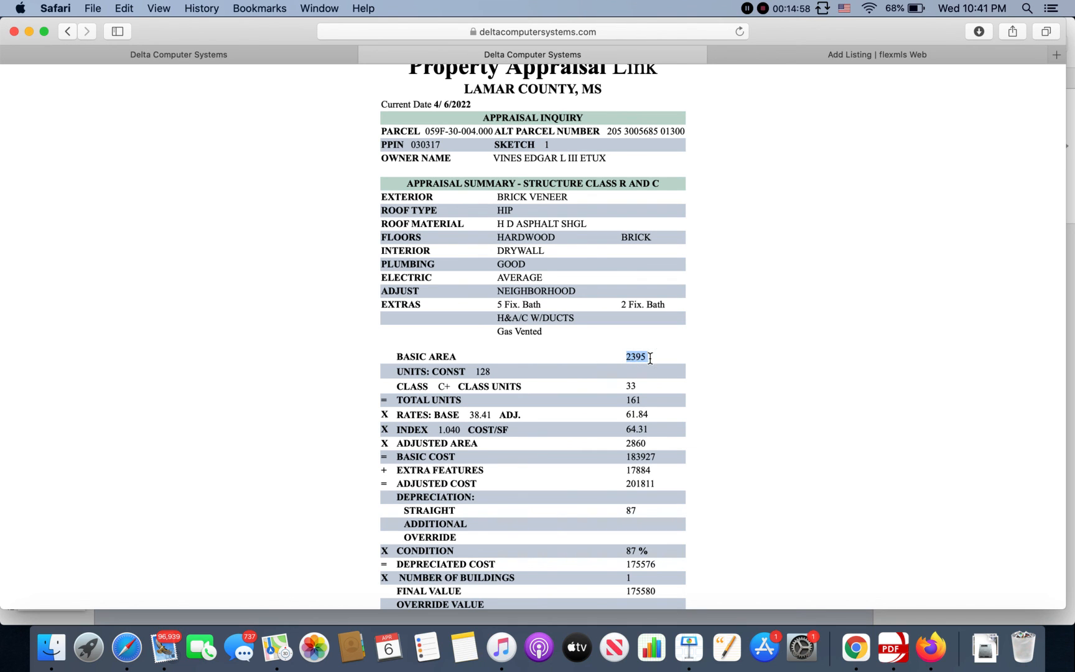
pyautogui.click(782, 56)
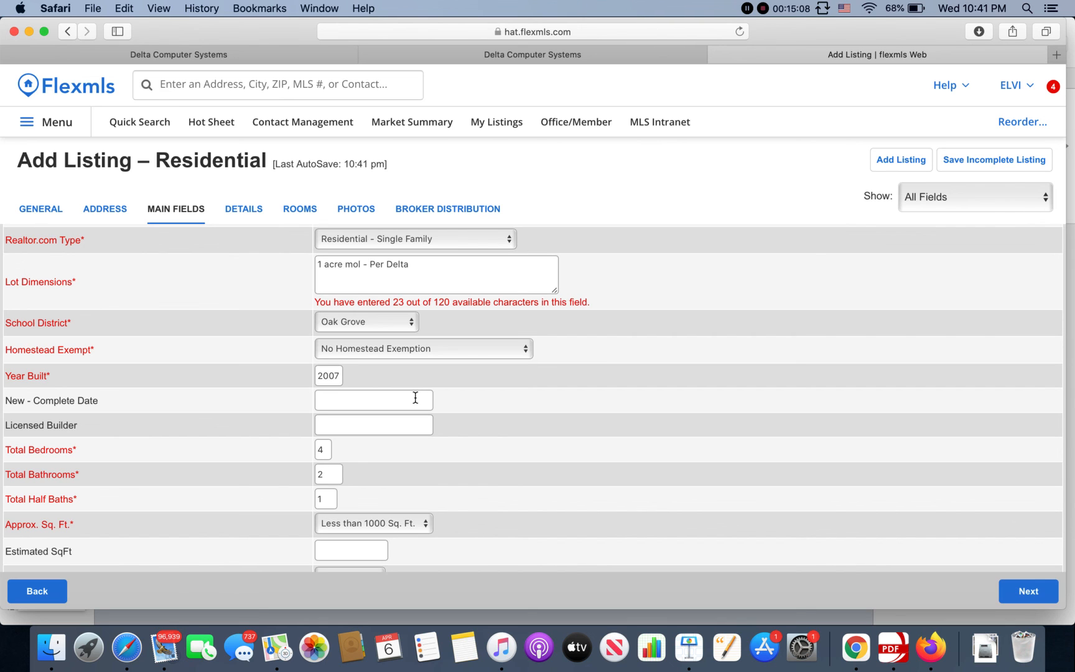
# Step: Choose 2201 - 2400 Sq. Ft. for Approx. Sq. Ft. and enter 2395 as Estimated SqFt
pyautogui.scroll(-2, 393, 466)
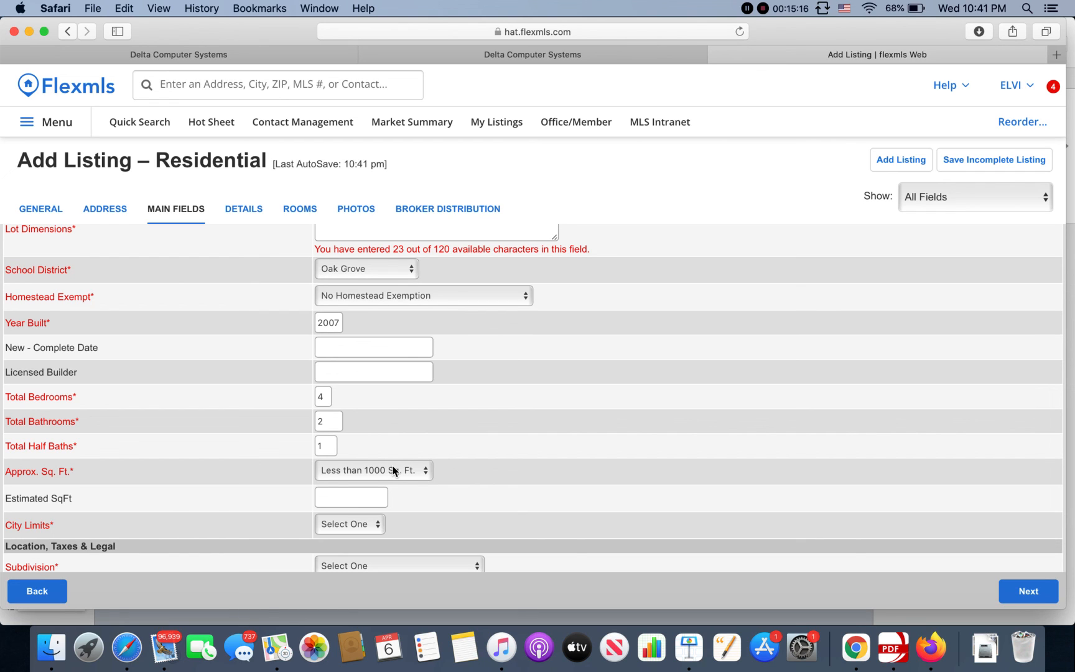
pyautogui.click(393, 467)
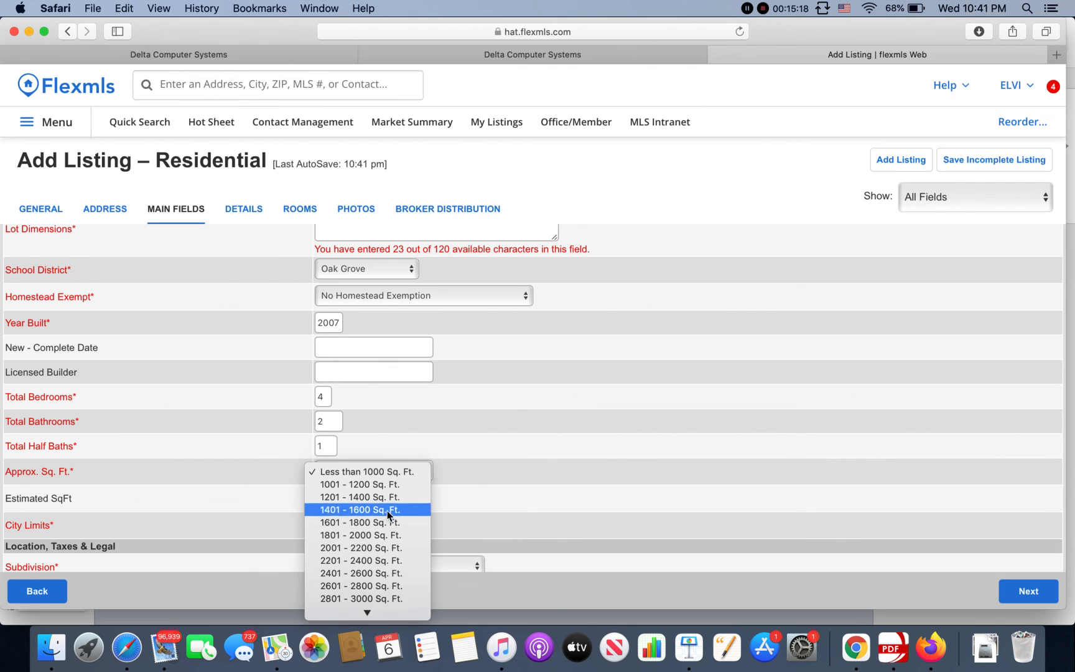
pyautogui.click(383, 558)
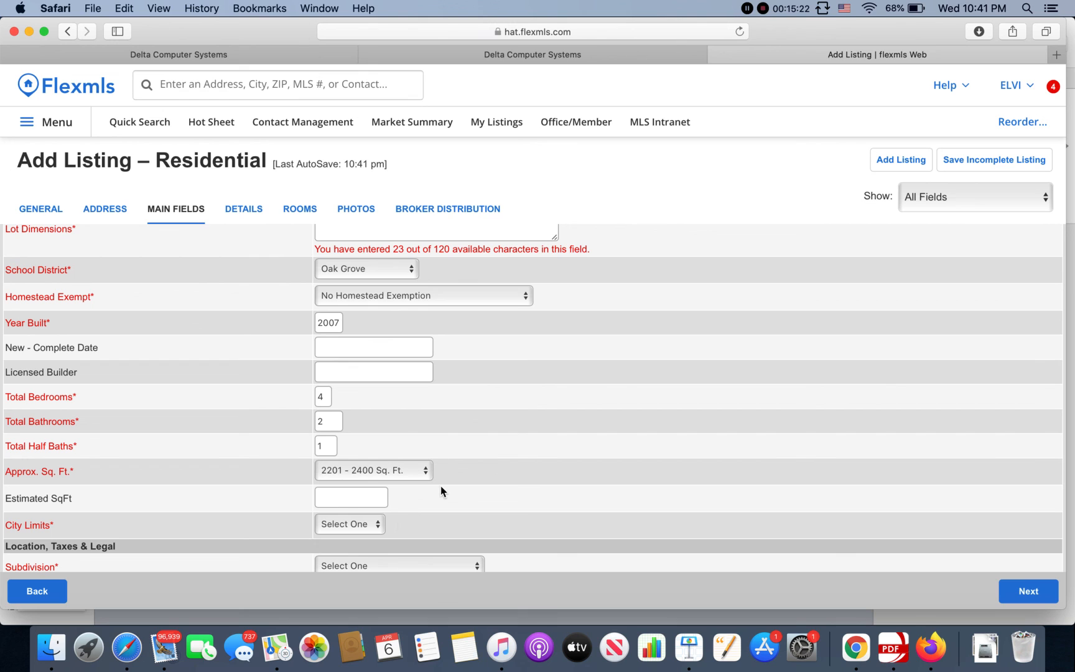
pyautogui.click(369, 498)
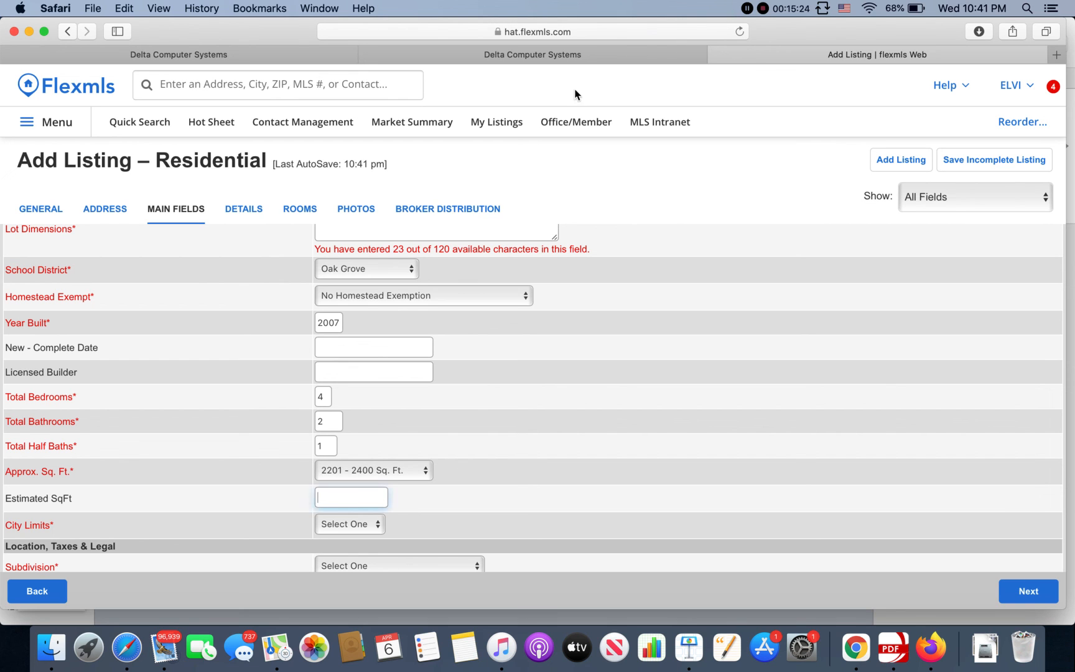
pyautogui.click(607, 53)
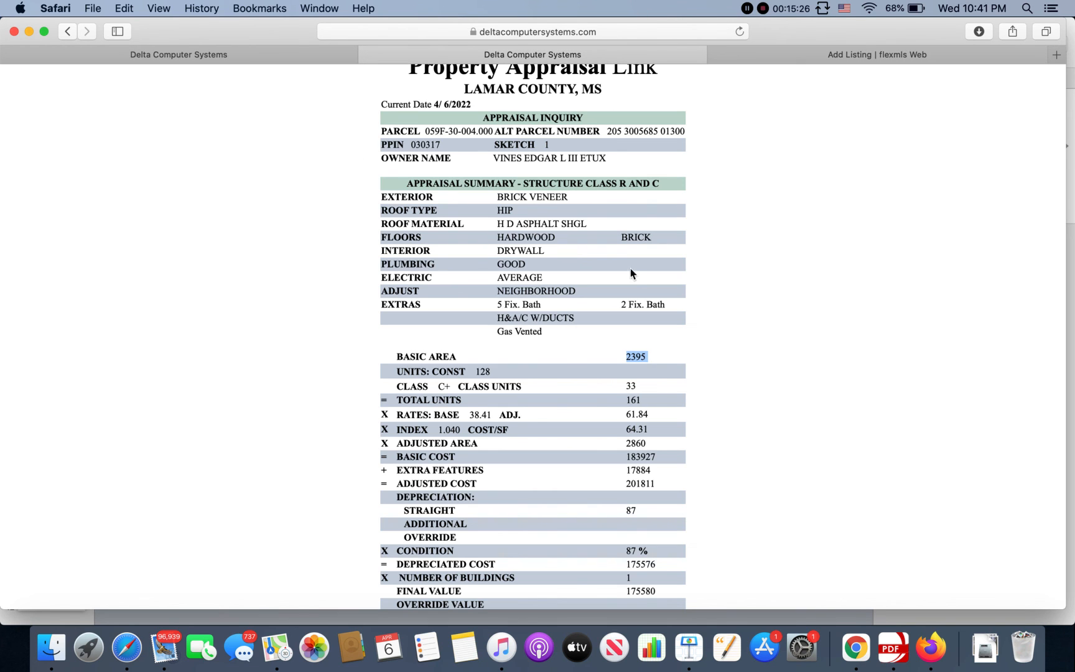
pyautogui.click(805, 56)
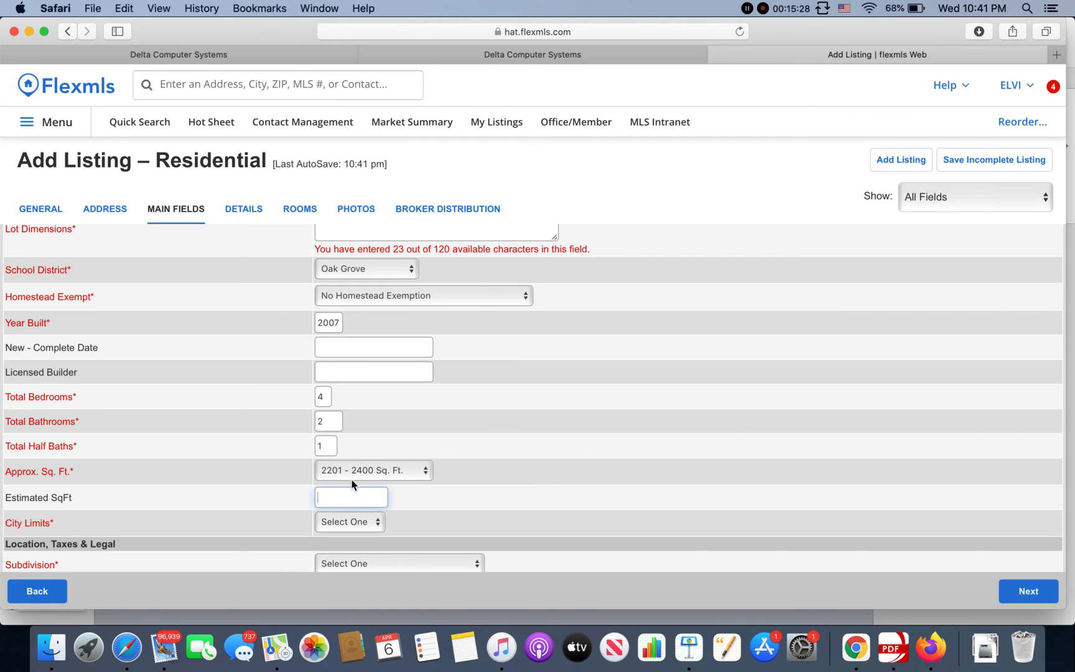
pyautogui.write('2395')
pyautogui.scroll(-2, 367, 521)
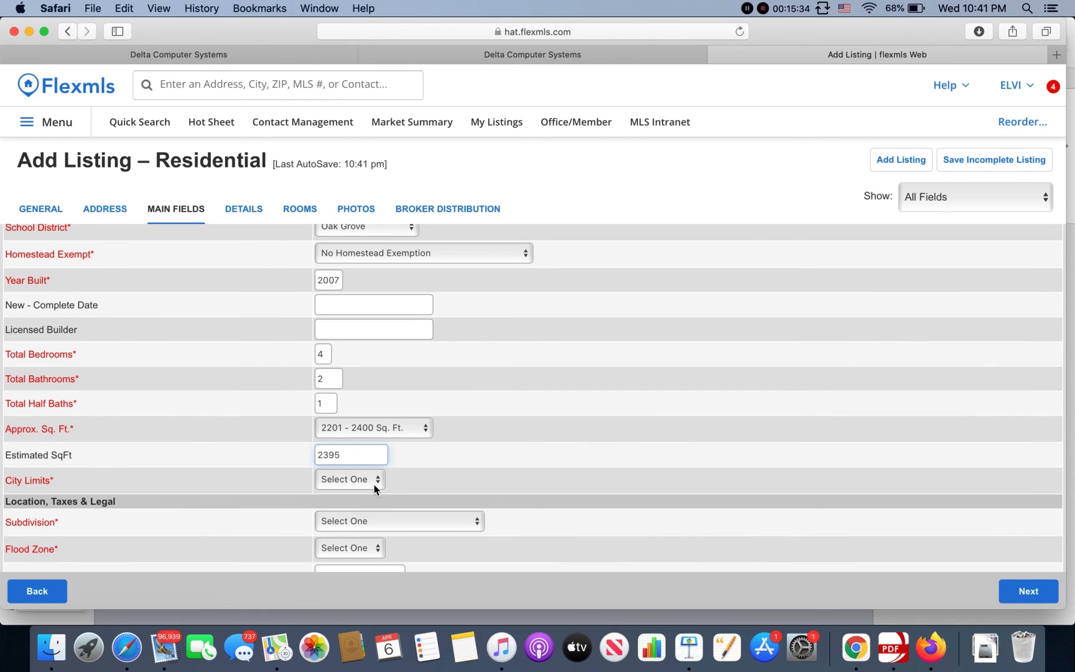
# Step: Check the city tax due amount in the property's county tax record
pyautogui.click(372, 484)
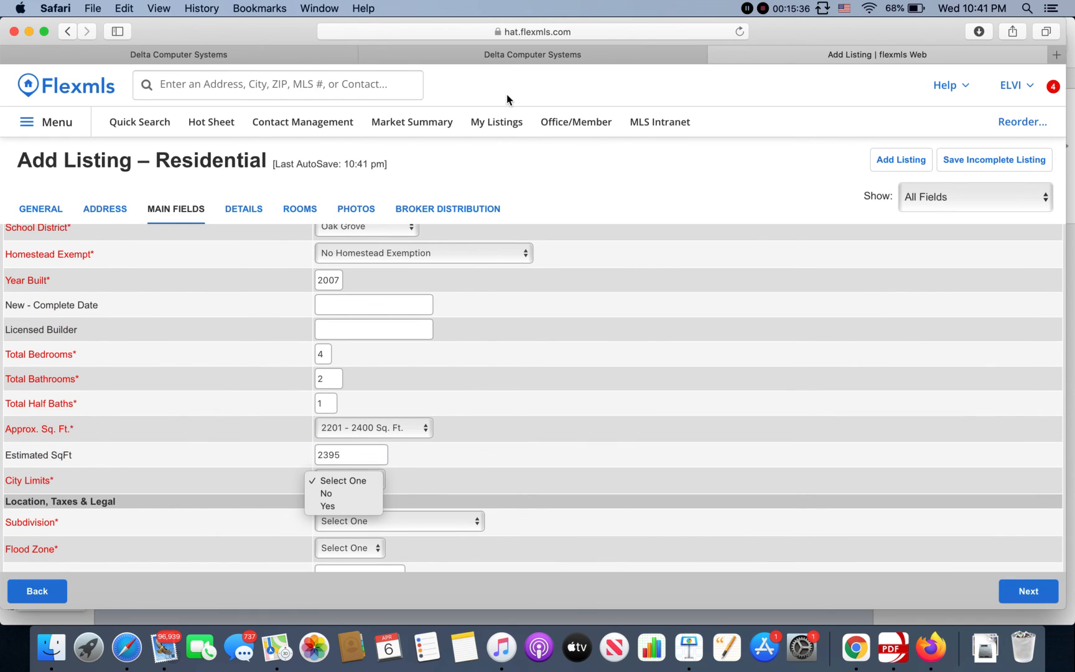
pyautogui.click(562, 55)
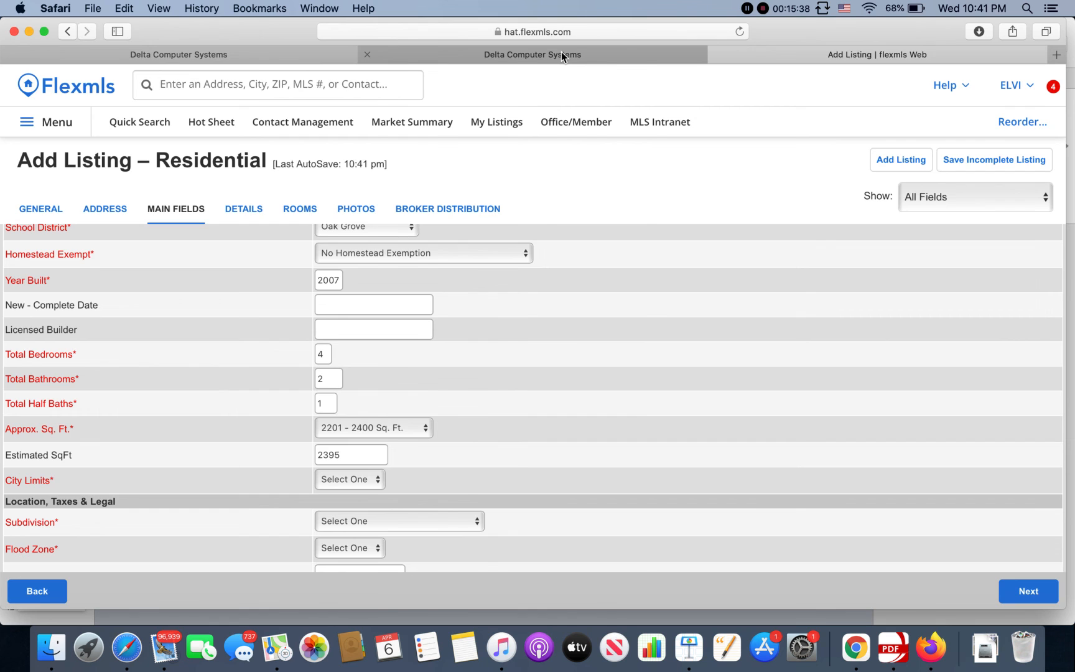
pyautogui.click(561, 55)
pyautogui.scroll(-5, 423, 232)
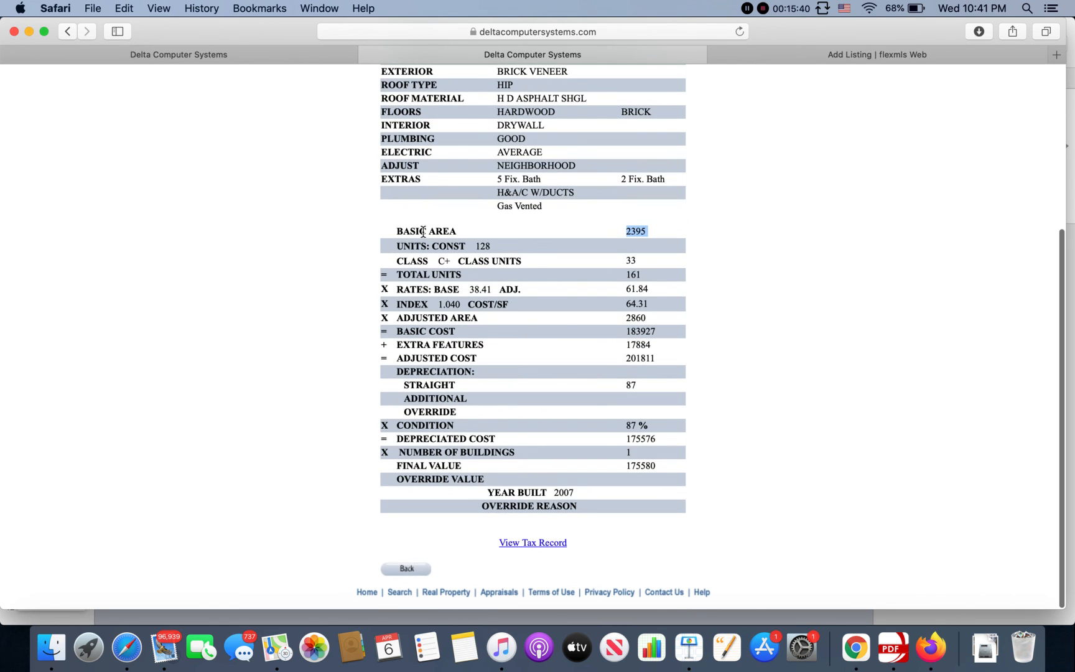
pyautogui.click(549, 544)
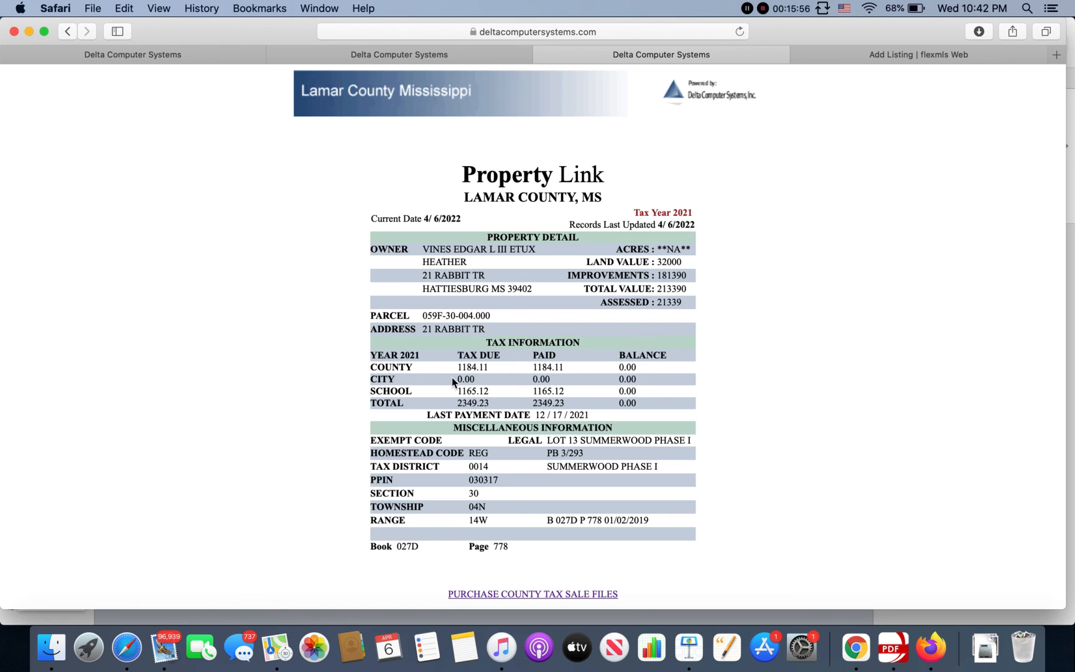
pyautogui.moveTo(457, 380); pyautogui.dragTo(485, 378)
# Step: Set City Limits to No on the Flexmls listing
pyautogui.click(905, 53)
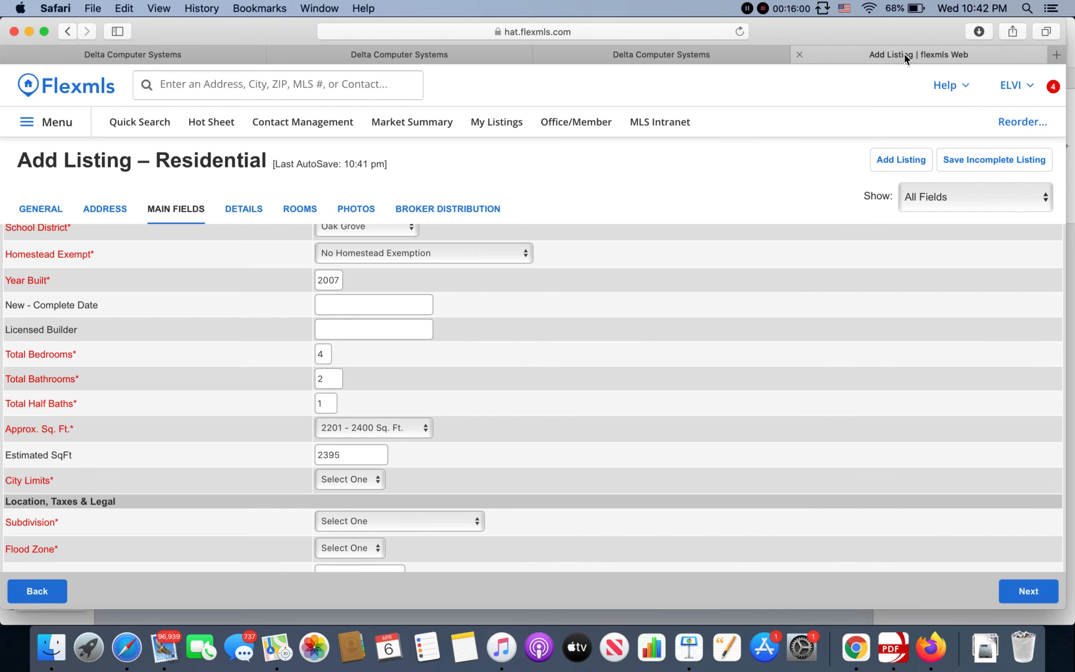
pyautogui.click(351, 480)
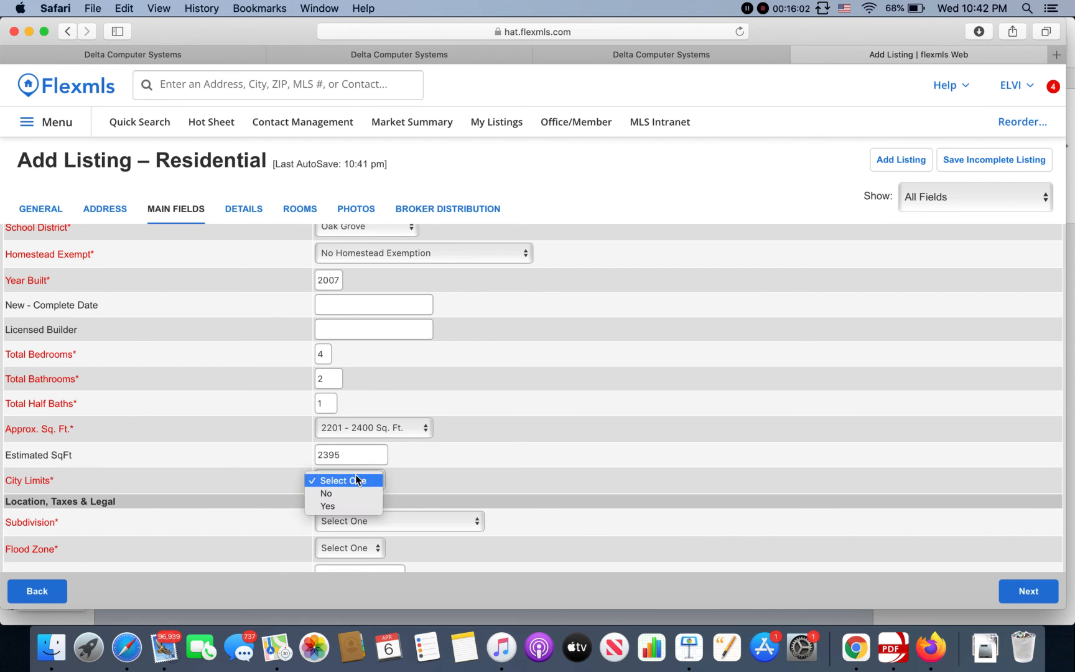
pyautogui.click(344, 495)
pyautogui.click(488, 470)
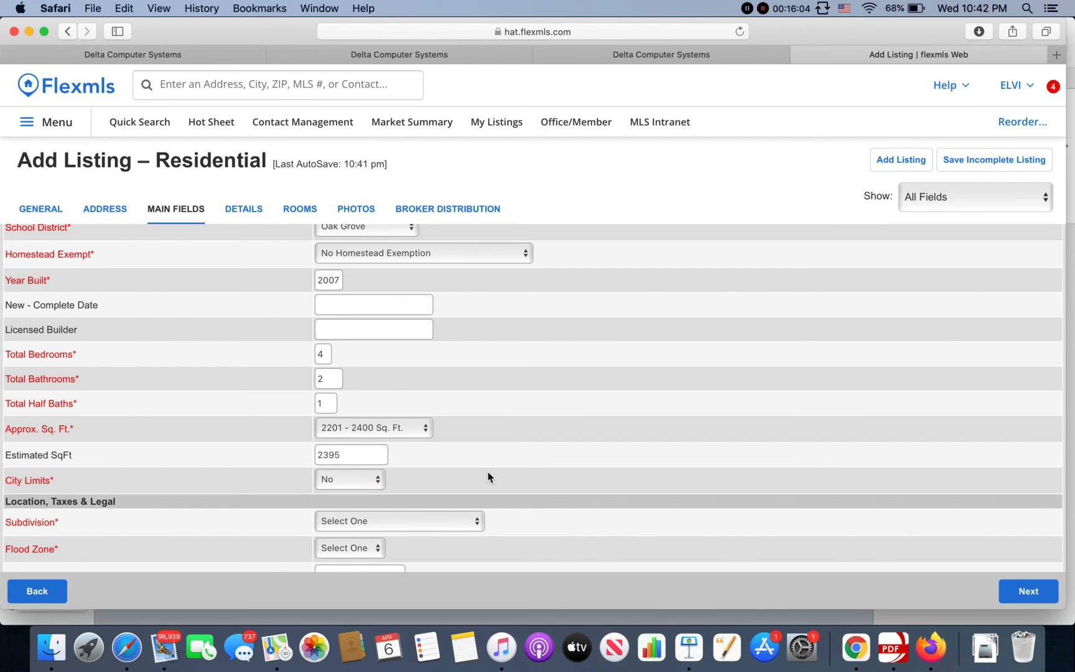
pyautogui.scroll(-2, 487, 471)
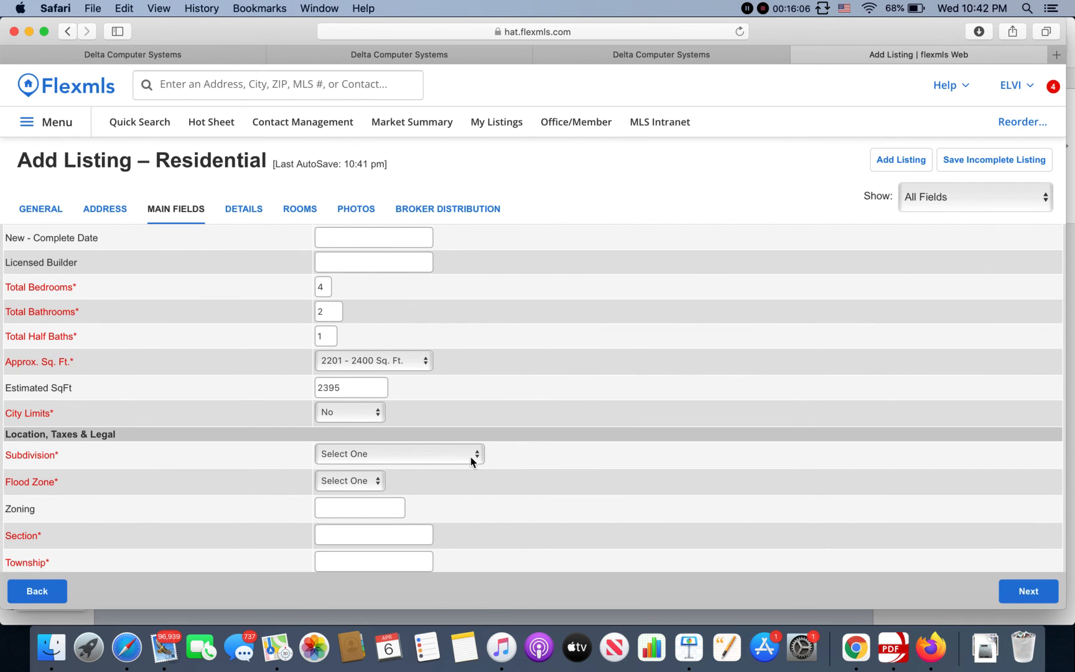
# Step: Pick Summerwood from the subdivision list, then briefly switch it to None
pyautogui.click(470, 456)
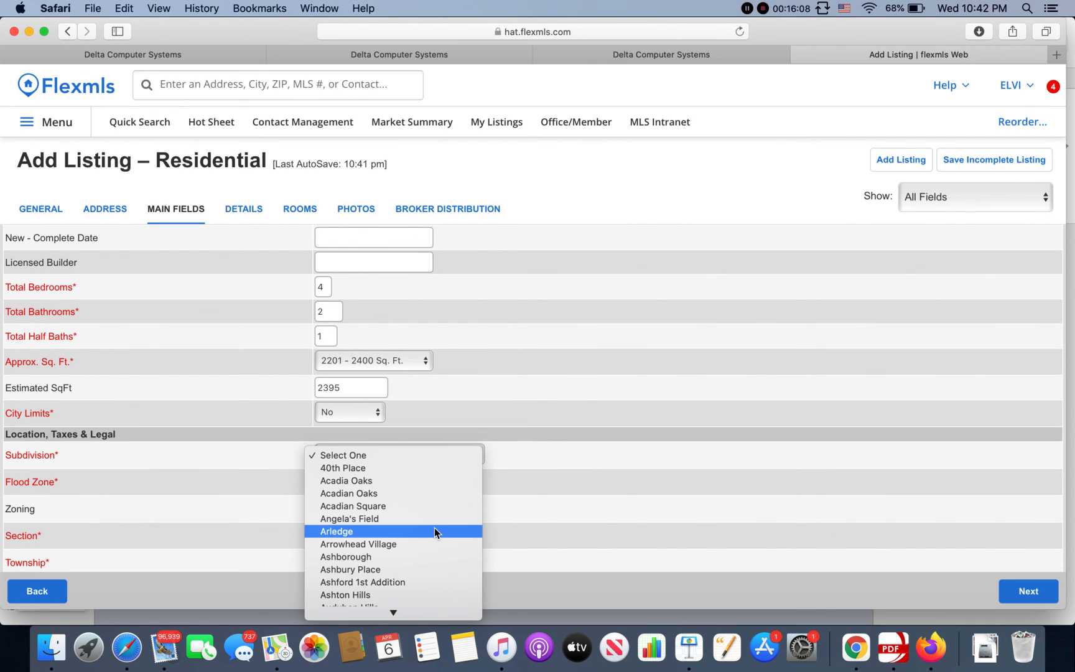
pyautogui.scroll(-1, 439, 517)
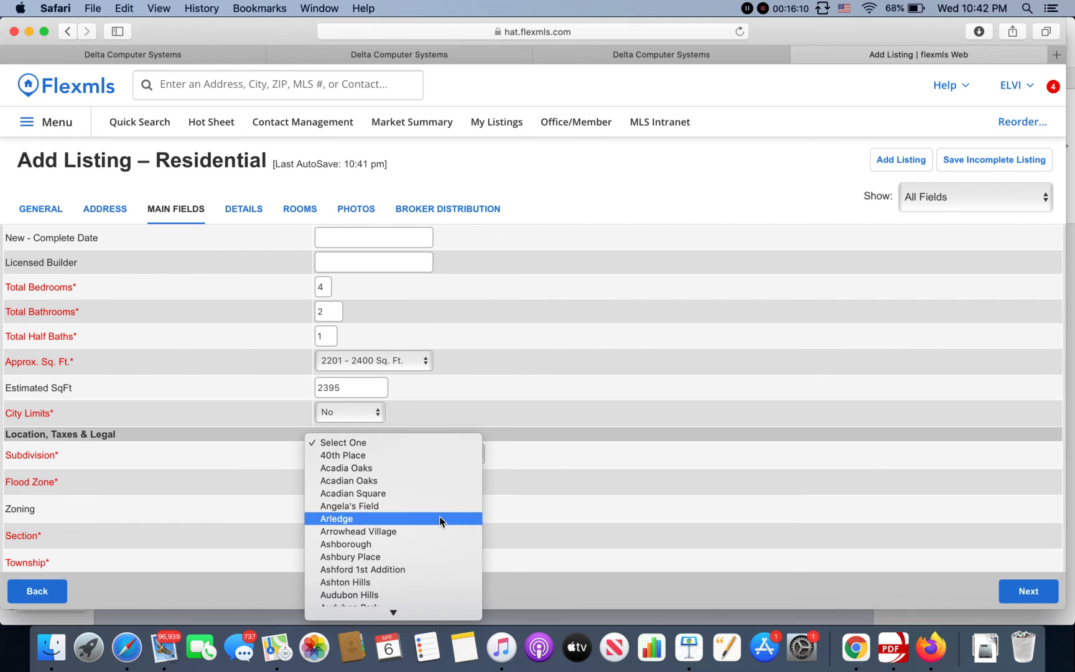
pyautogui.write('su')
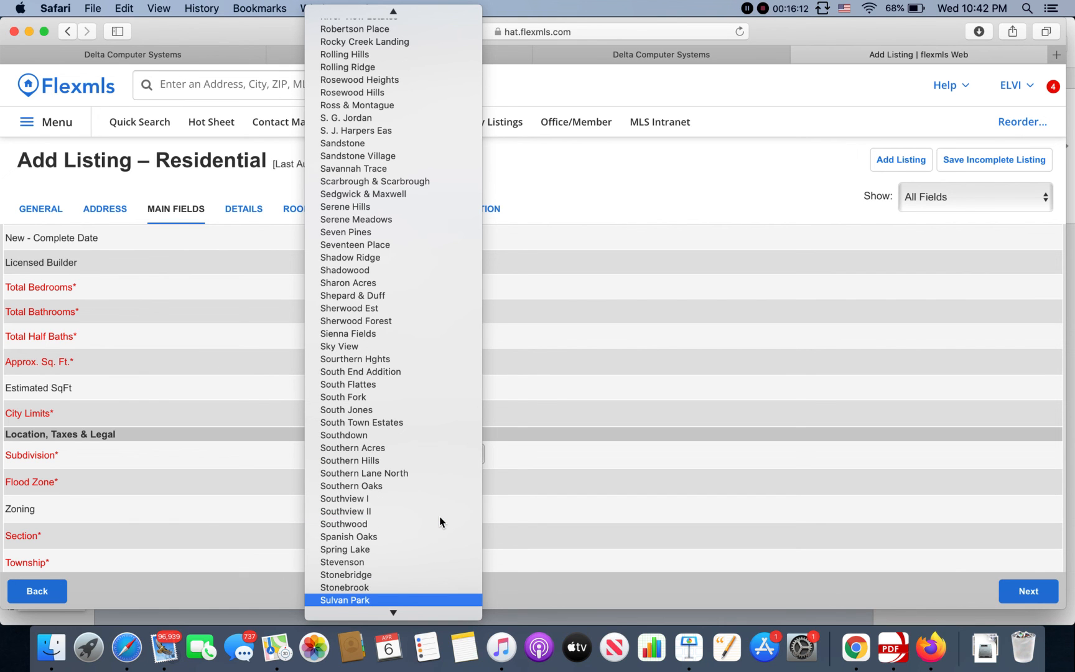
pyautogui.scroll(-3, 439, 518)
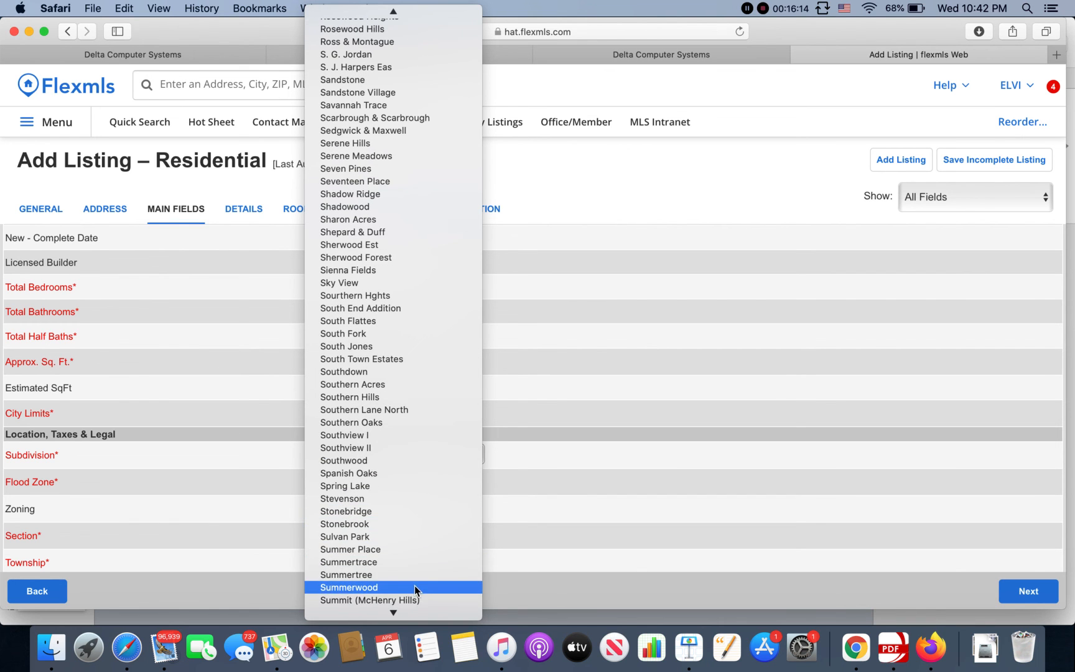
pyautogui.click(414, 588)
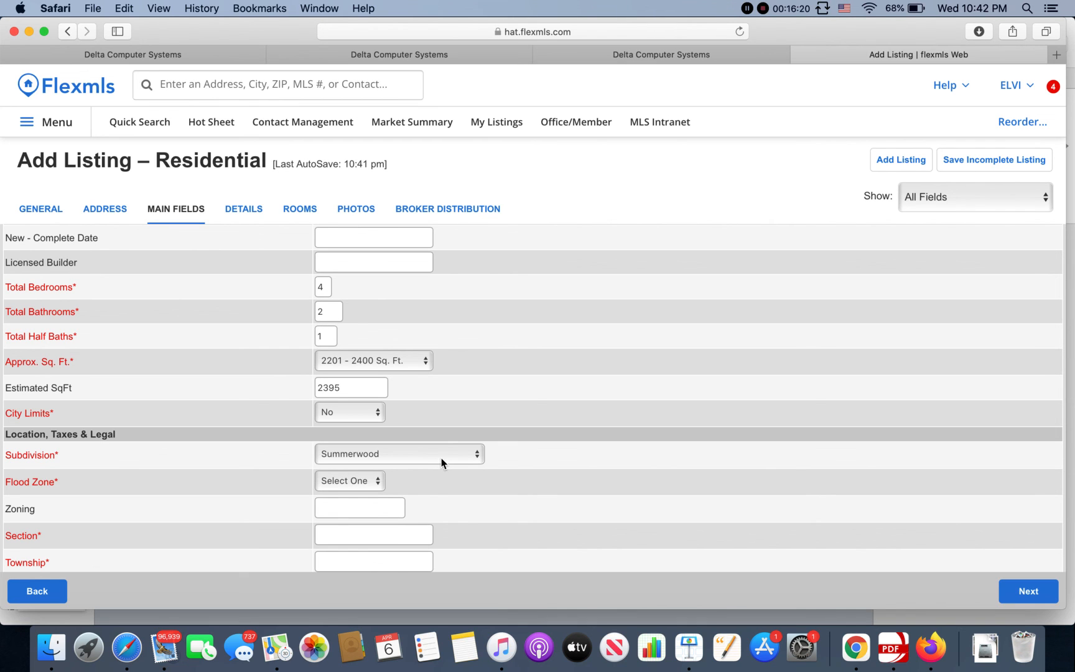
pyautogui.click(442, 462)
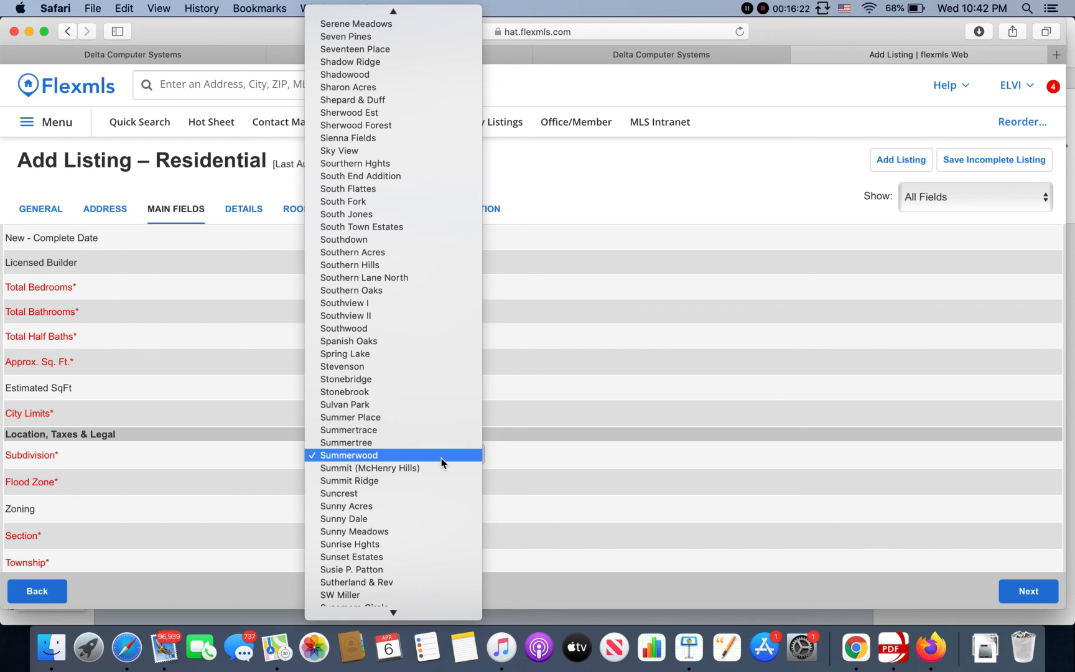
pyautogui.press('n')
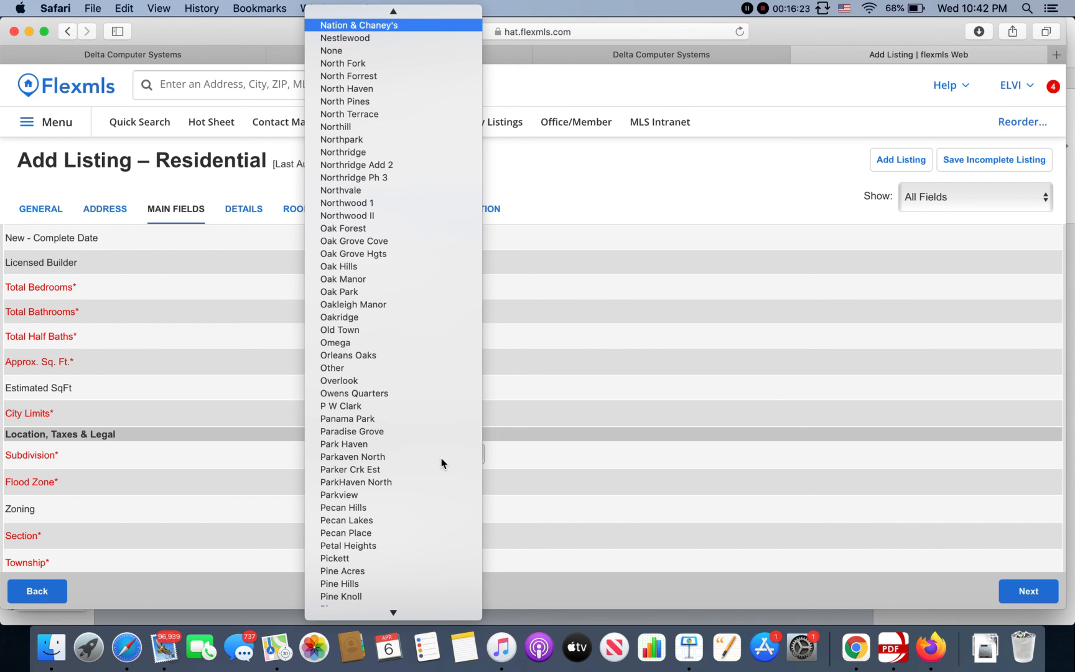
pyautogui.click(336, 53)
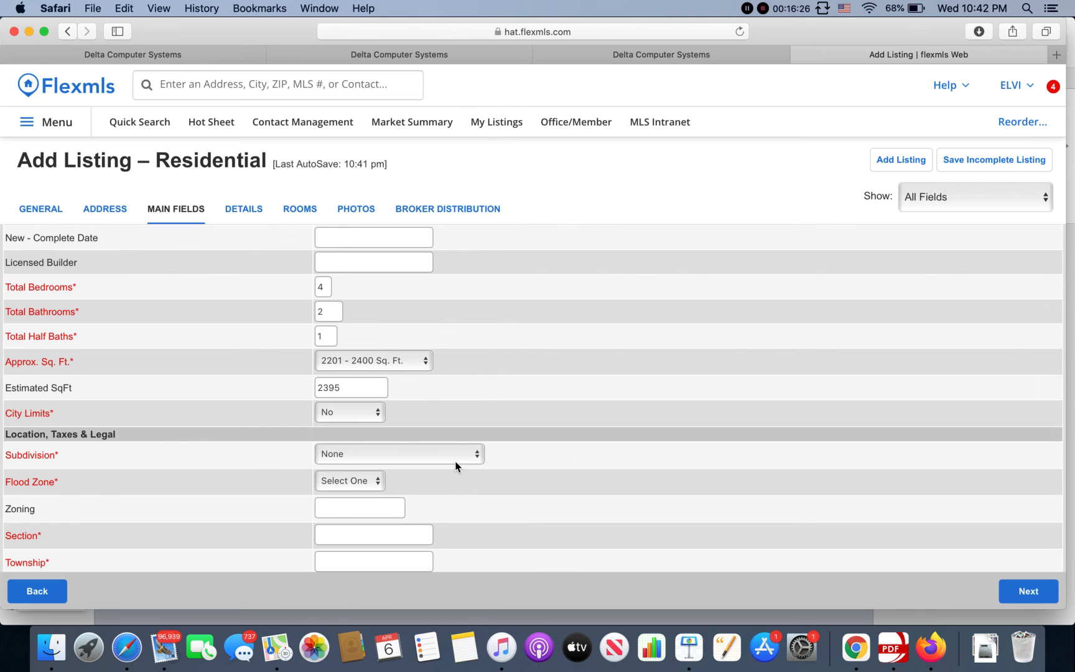
# Step: Reselect Summerwood as the subdivision by jumping to the 'Sum' entries in the list
pyautogui.click(457, 463)
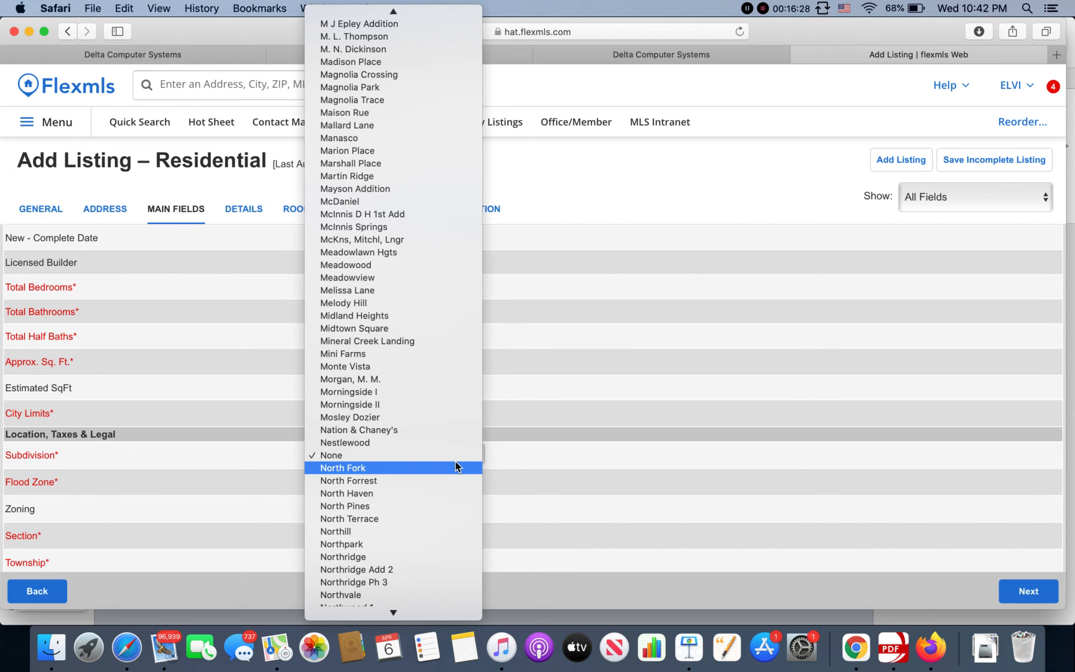
pyautogui.press('s')
pyautogui.press('u')
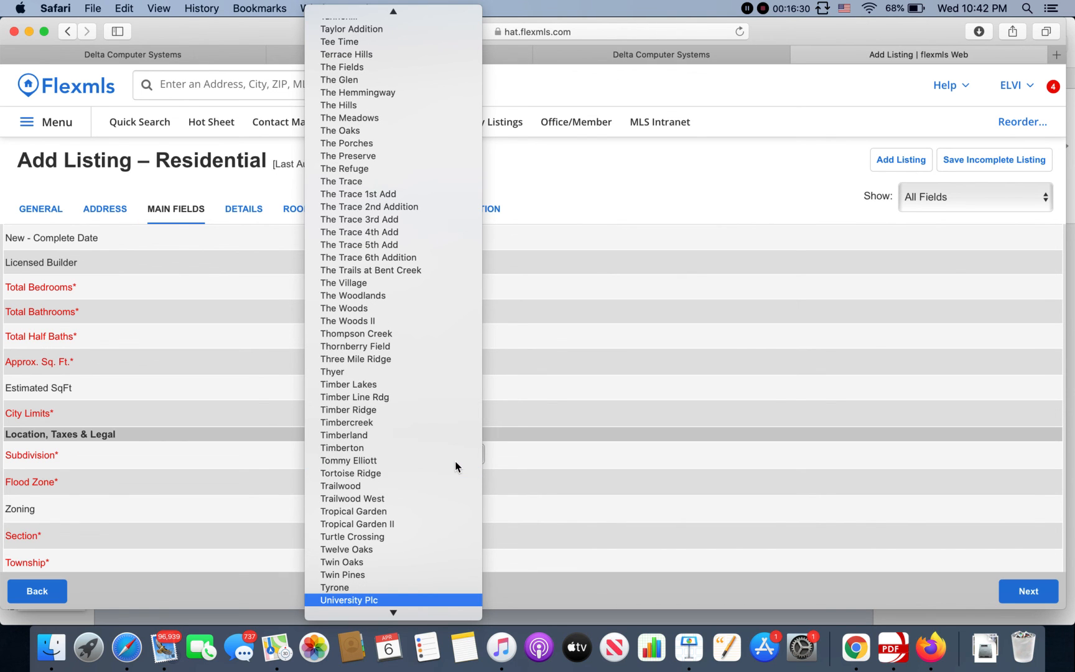
pyautogui.press('s')
pyautogui.press('u')
pyautogui.press('m')
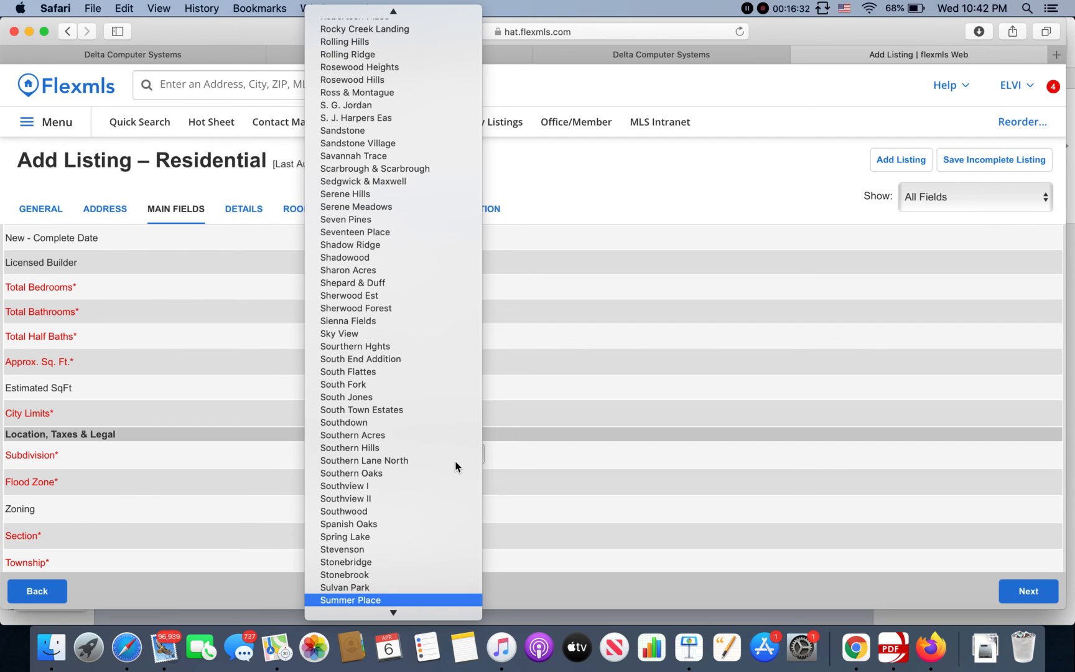
pyautogui.scroll(-4, 411, 536)
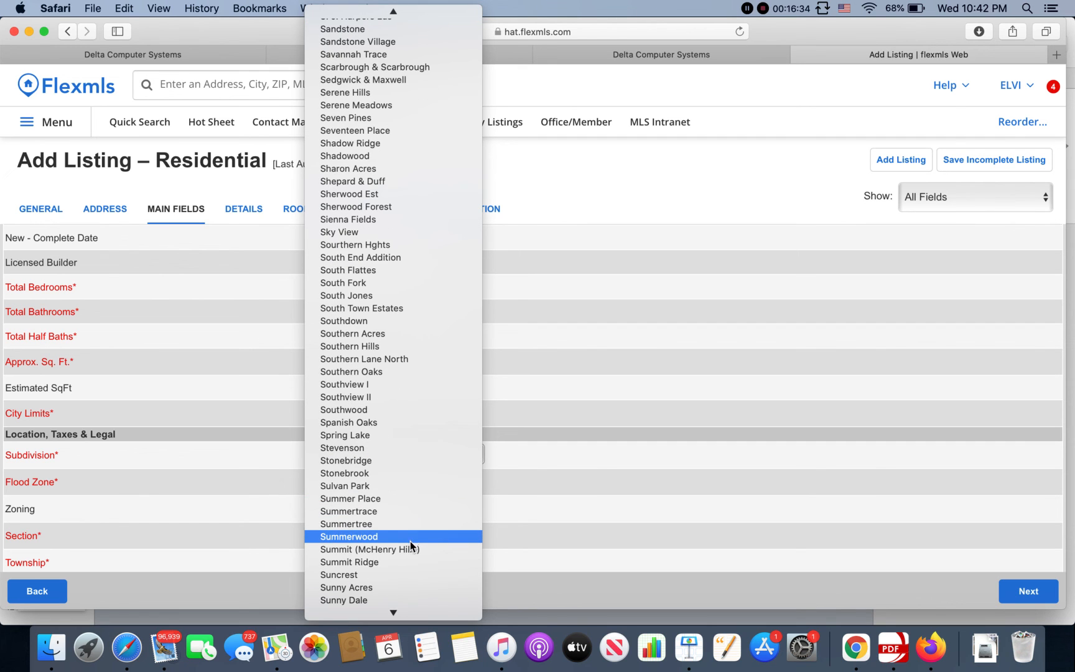
pyautogui.click(410, 538)
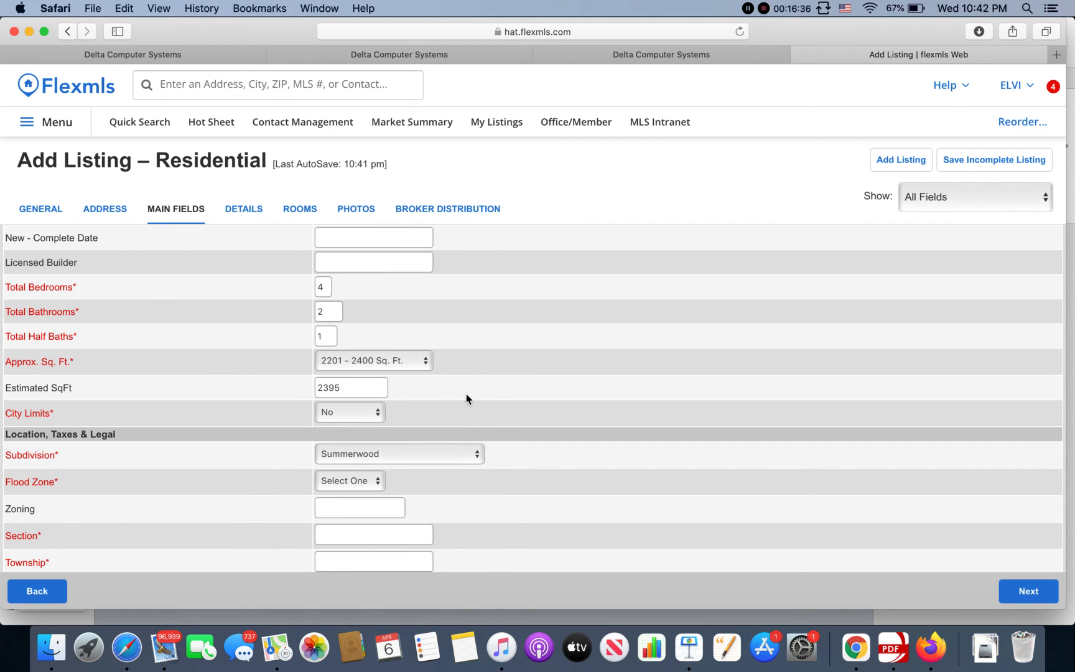
pyautogui.click(372, 483)
pyautogui.click(434, 484)
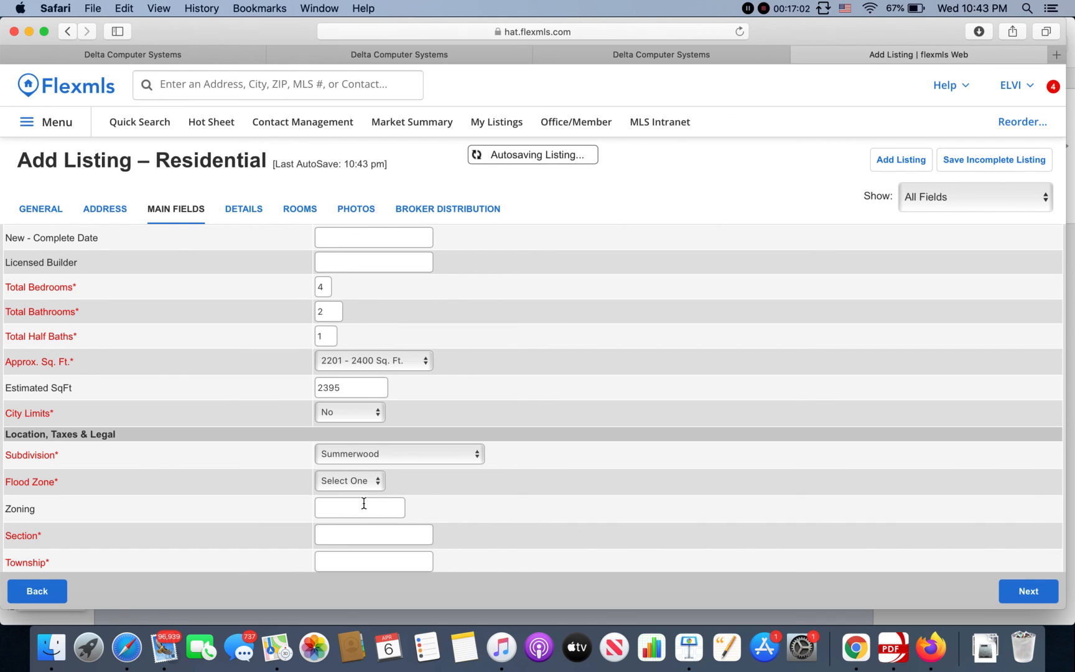
# Step: Choose No in the Flood Zone dropdown
pyautogui.click(374, 482)
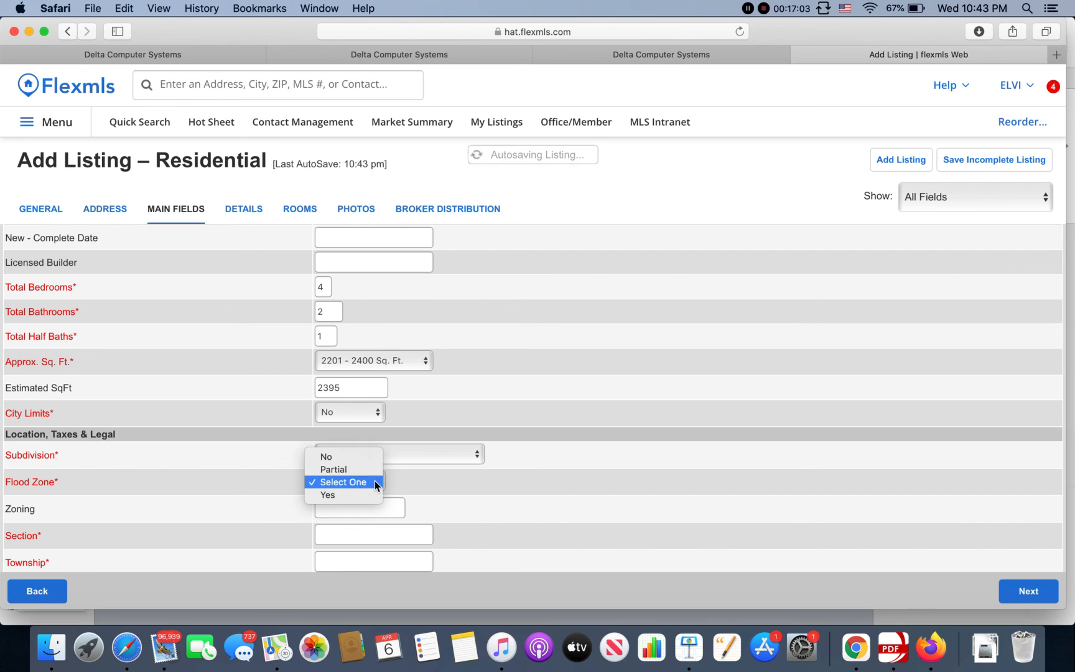
pyautogui.click(349, 457)
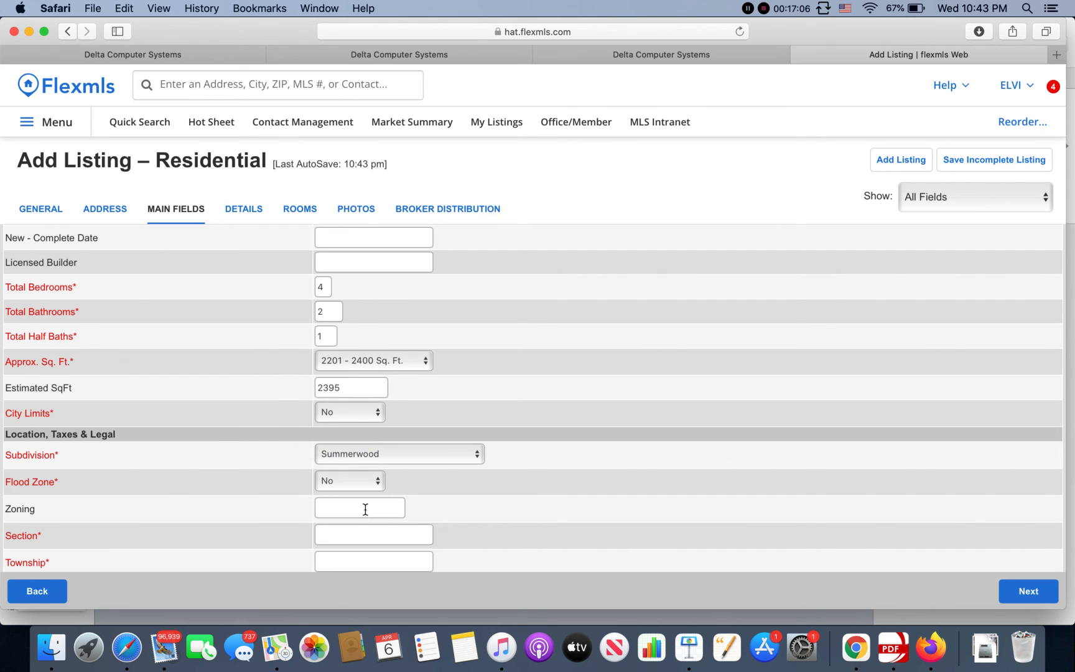
pyautogui.scroll(-3, 365, 510)
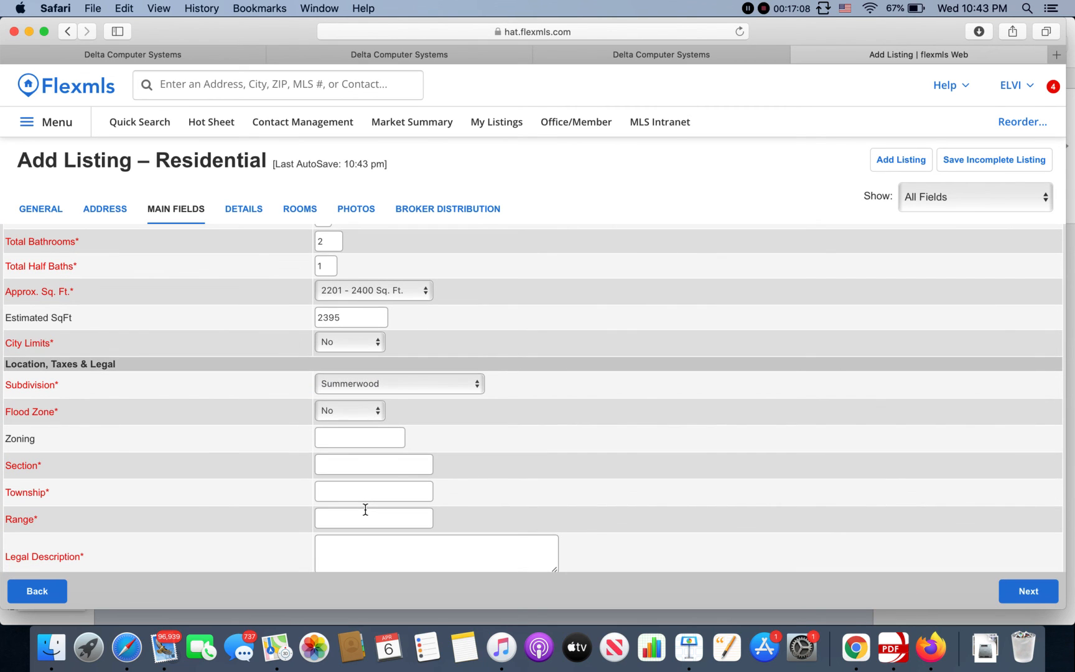
# Step: Enter Section 30, Township 4N and Range 14W as shown on the Lamar County record
pyautogui.click(683, 59)
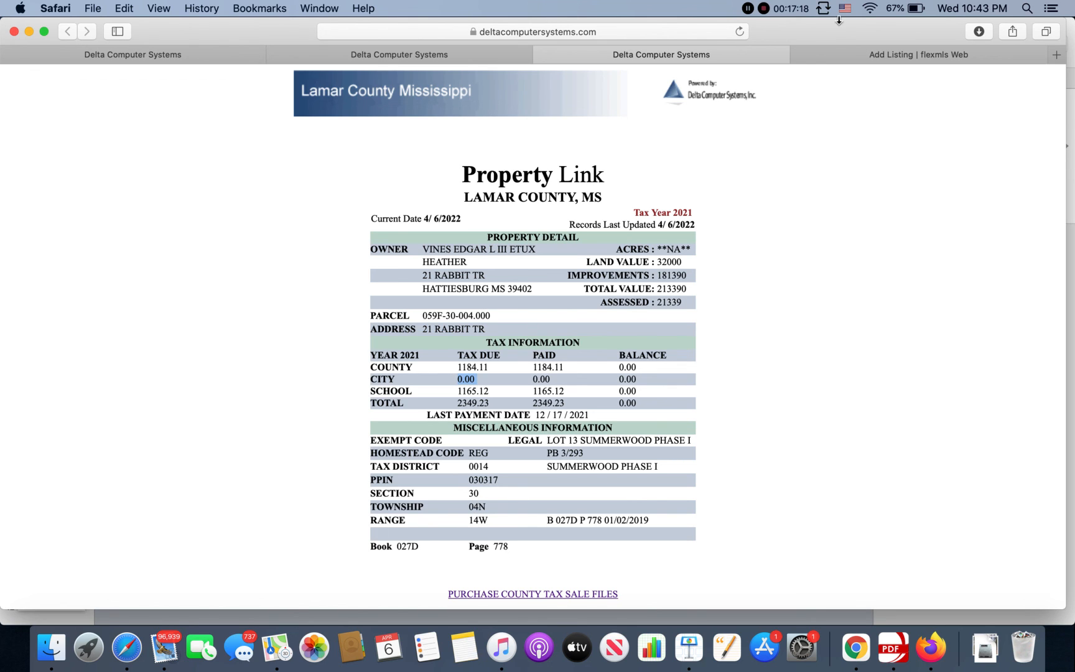
pyautogui.click(854, 51)
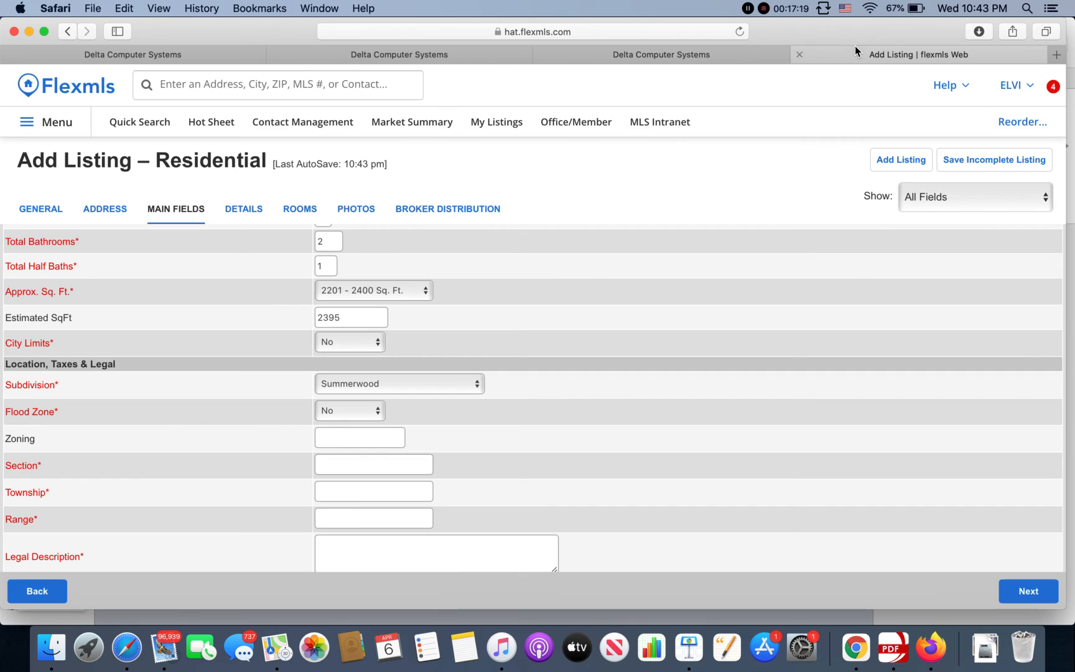
pyautogui.click(336, 462)
pyautogui.write('30')
pyautogui.press('Tab')
pyautogui.write('4')
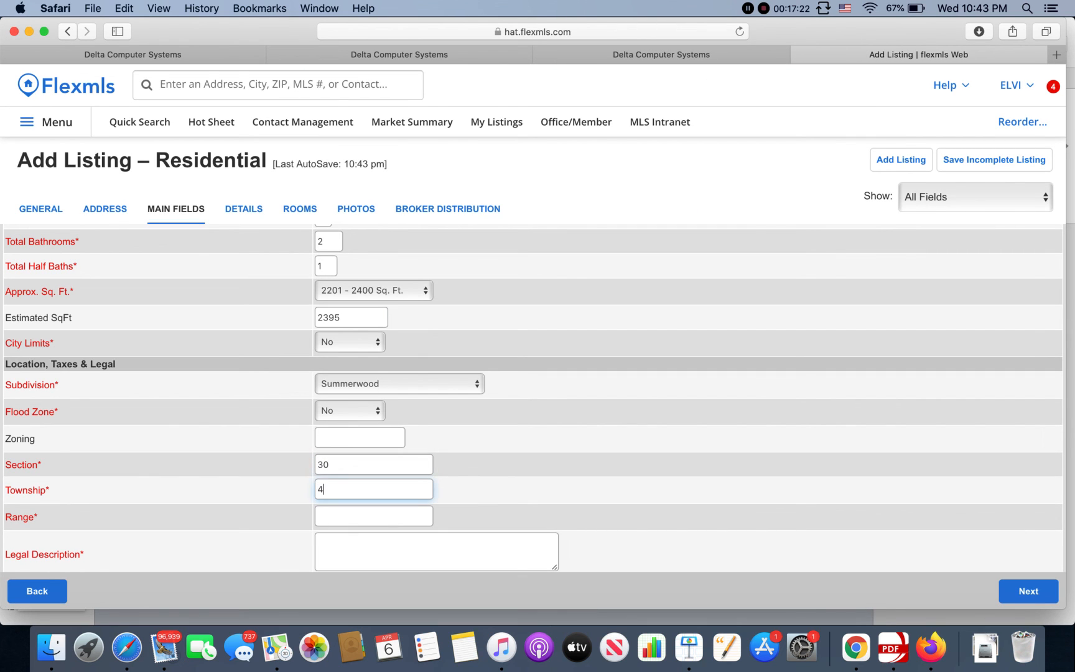
pyautogui.write('N')
pyautogui.press('Tab')
pyautogui.write('14W')
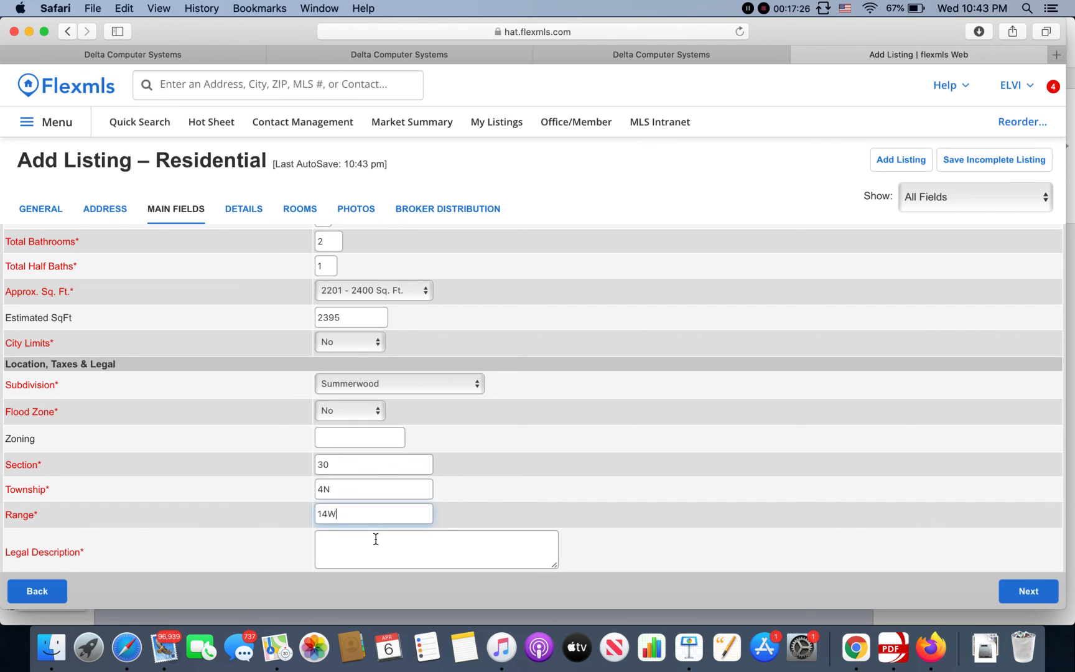
pyautogui.scroll(-1, 376, 538)
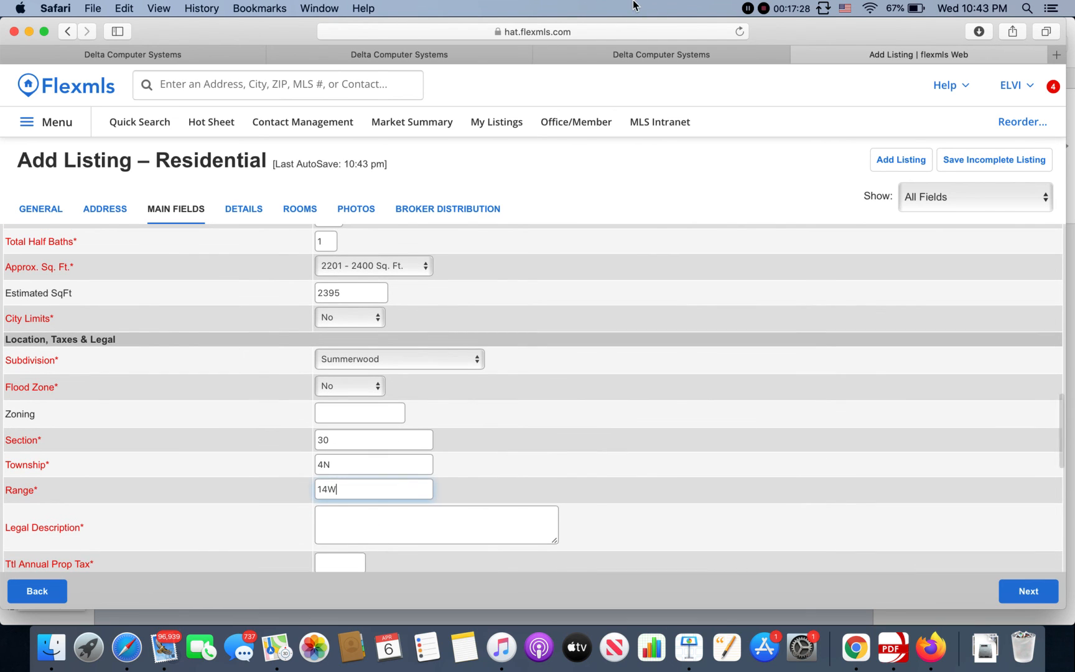
pyautogui.click(643, 59)
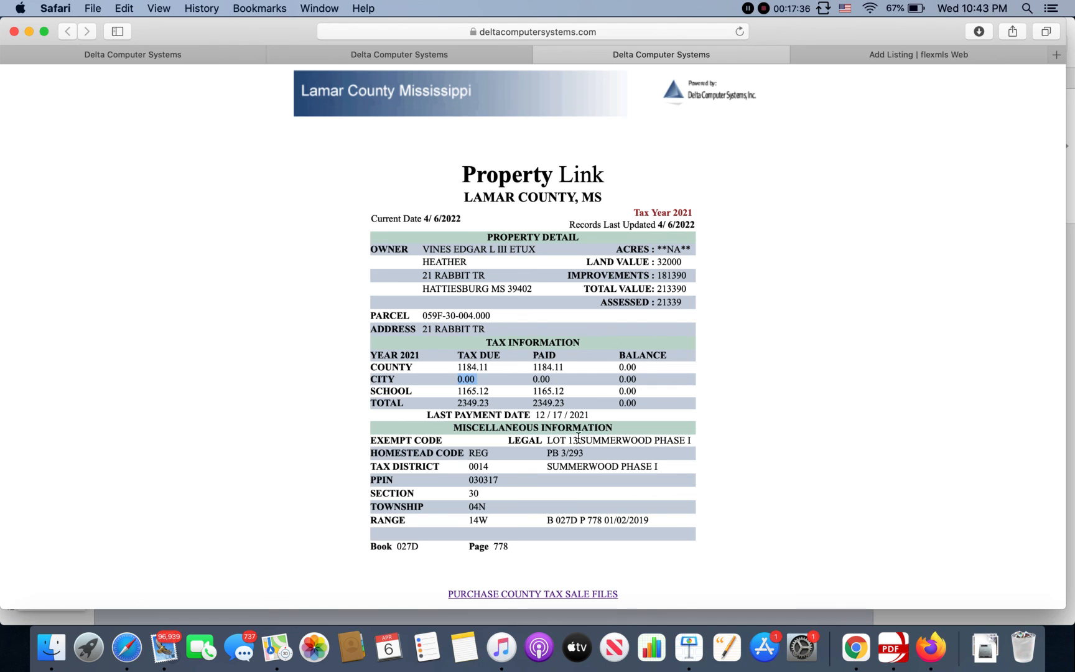
pyautogui.moveTo(546, 439); pyautogui.dragTo(631, 440)
pyautogui.click(510, 442)
pyautogui.click(547, 440)
pyautogui.moveTo(547, 441); pyautogui.dragTo(690, 442)
pyautogui.rightClick(684, 441)
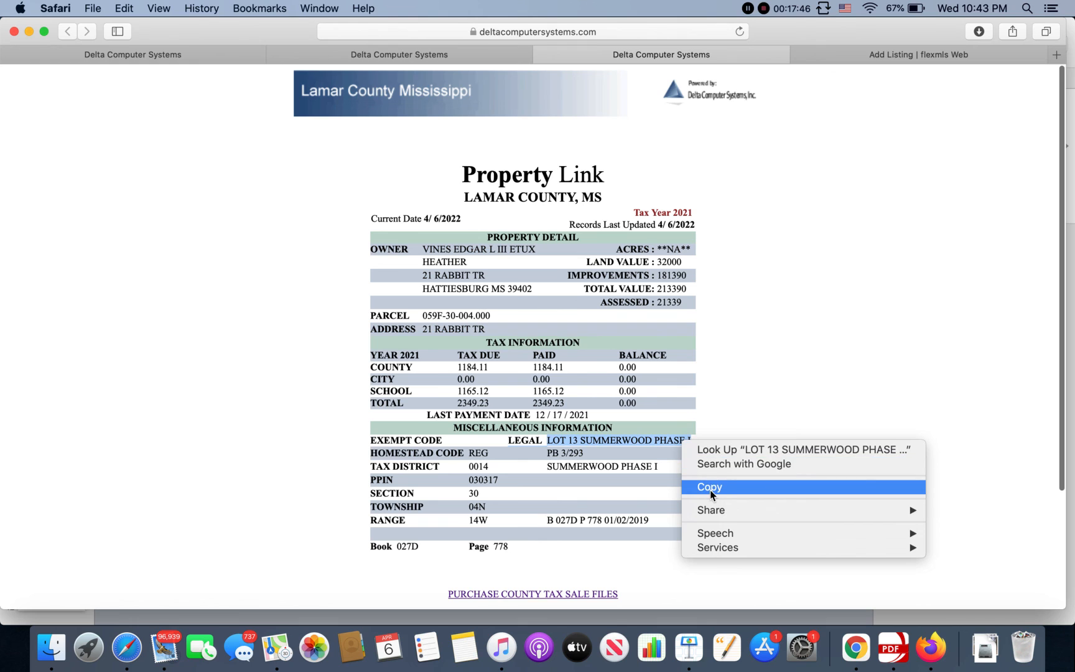
pyautogui.click(711, 491)
pyautogui.click(859, 56)
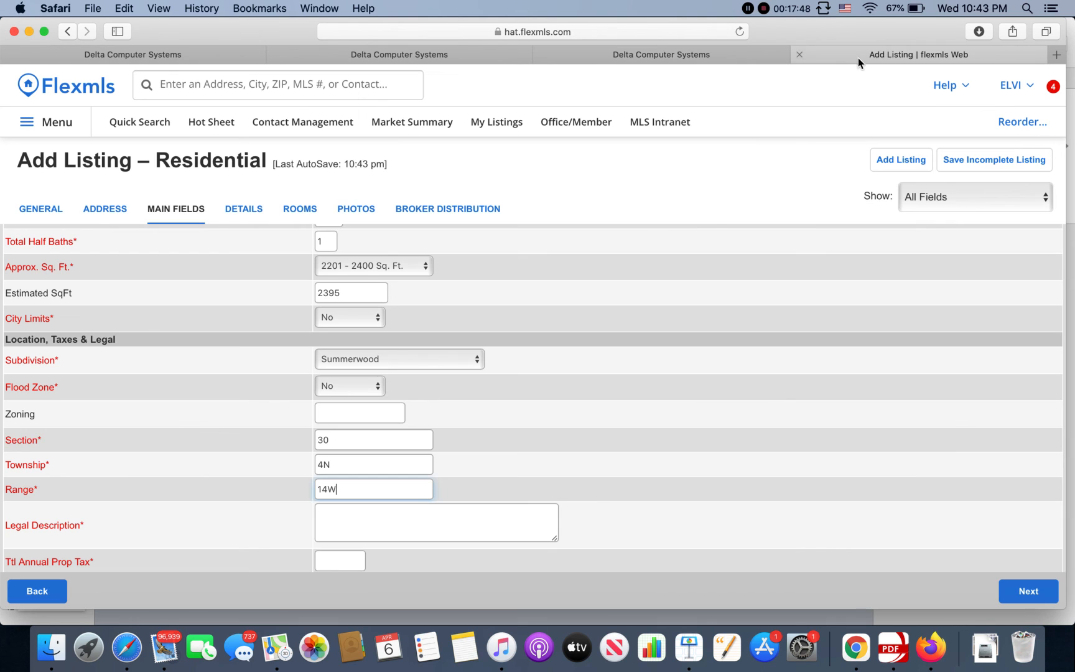
pyautogui.click(397, 523)
pyautogui.rightClick(397, 523)
pyautogui.click(425, 514)
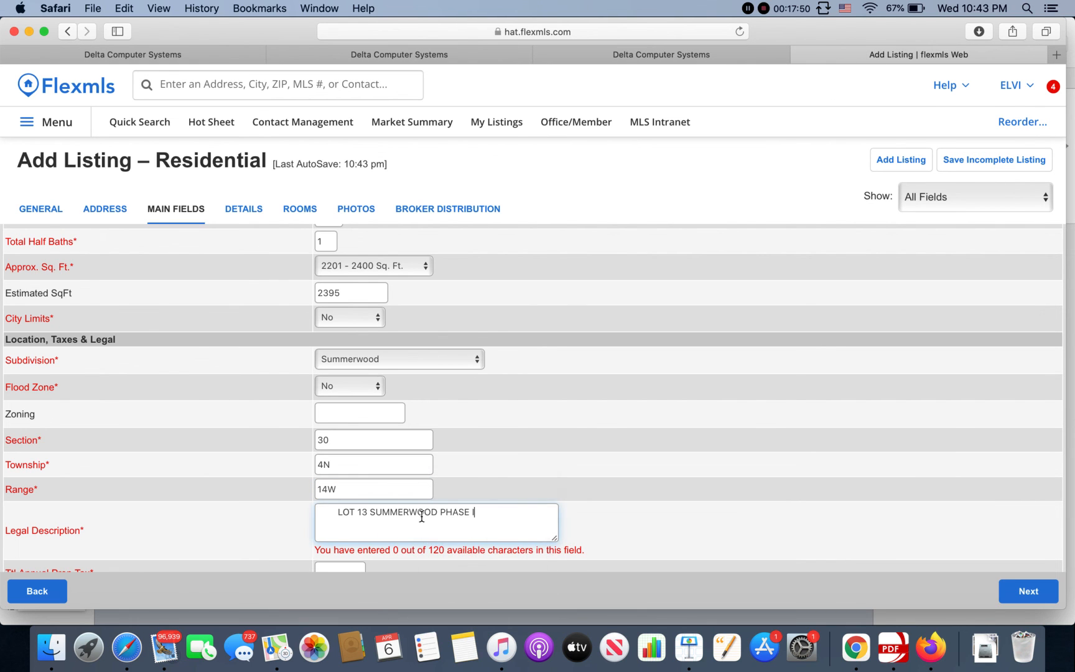
# Step: Select the plat book reference PB 3/293 and SUMMERWOOD on the county record, then return to the form
pyautogui.click(706, 47)
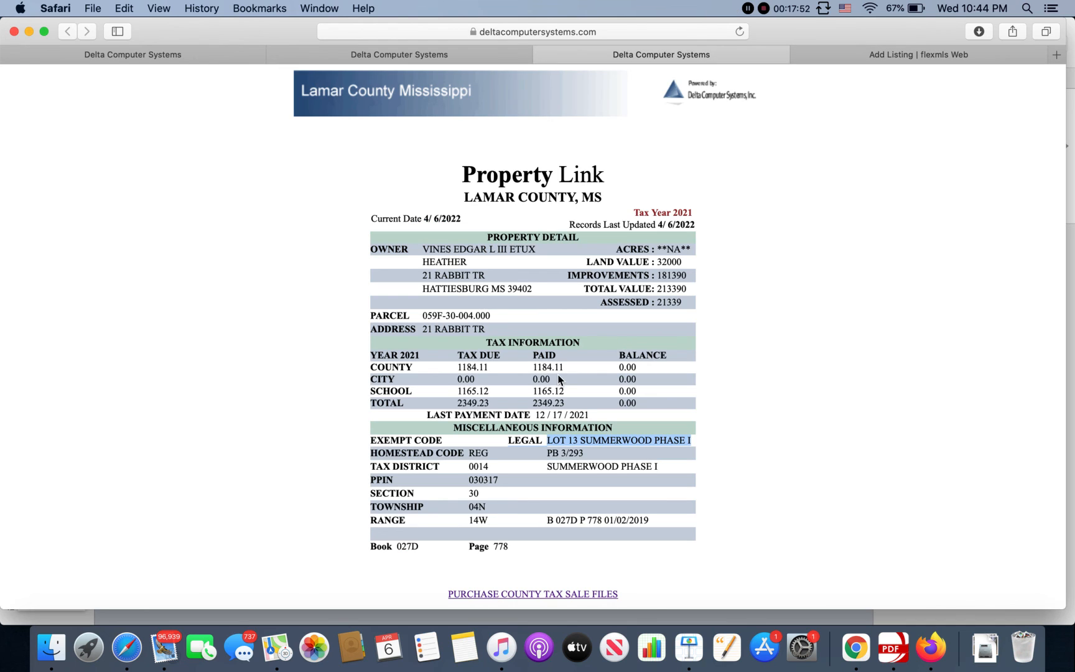
pyautogui.moveTo(548, 454); pyautogui.dragTo(662, 466)
pyautogui.doubleClick(547, 466)
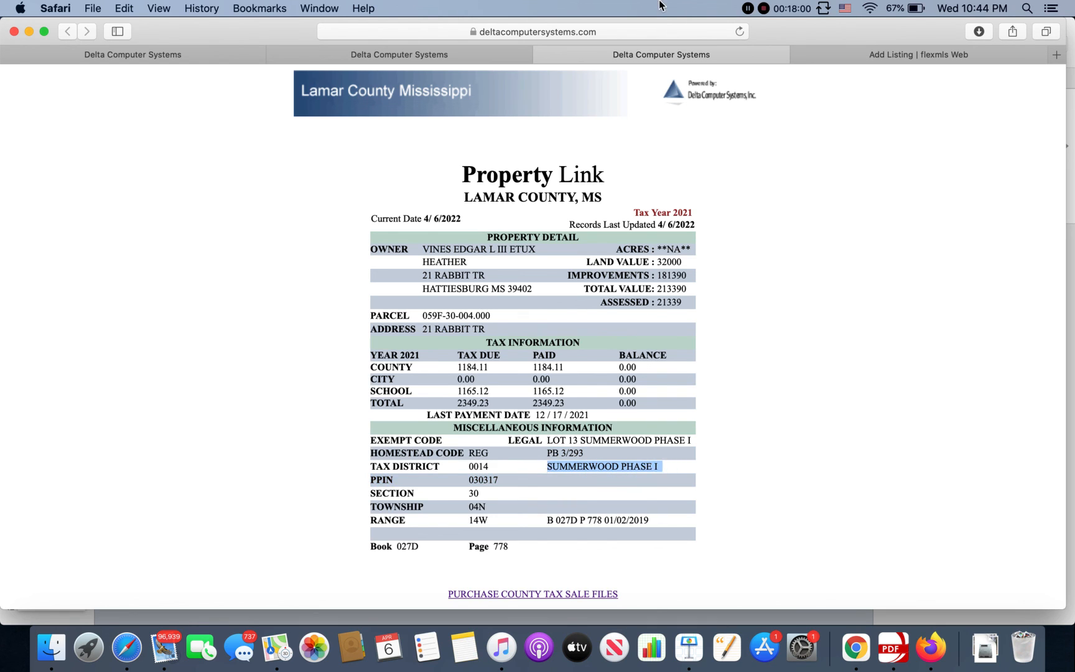
pyautogui.click(892, 55)
pyautogui.scroll(-3, 521, 454)
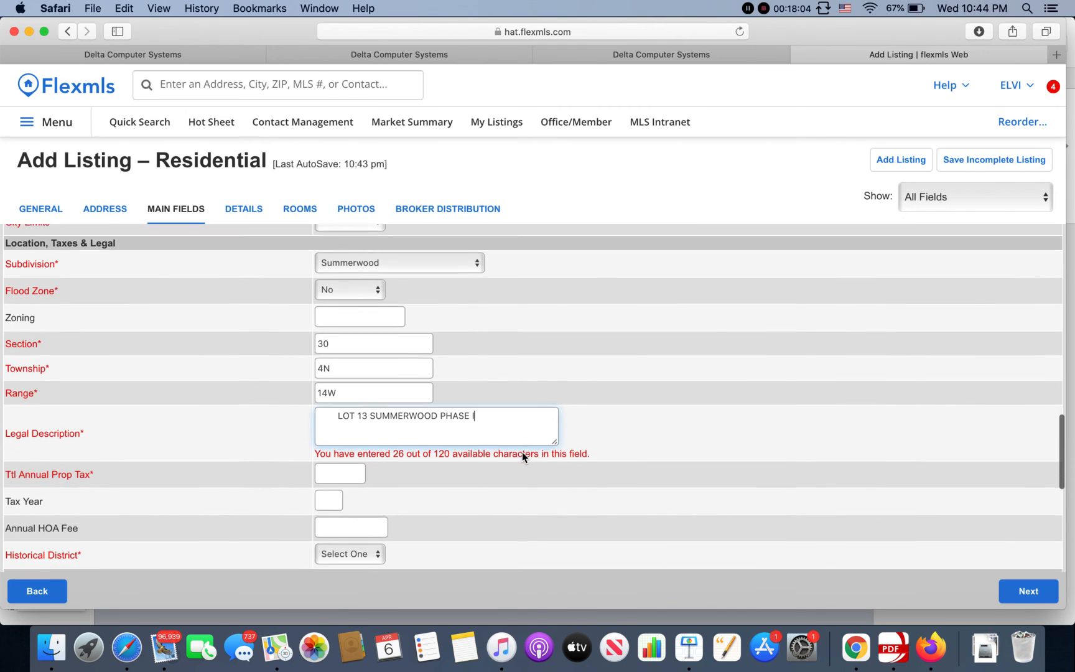
# Step: Enter 2349.23 as the total annual property tax, checked against the county record
pyautogui.click(343, 461)
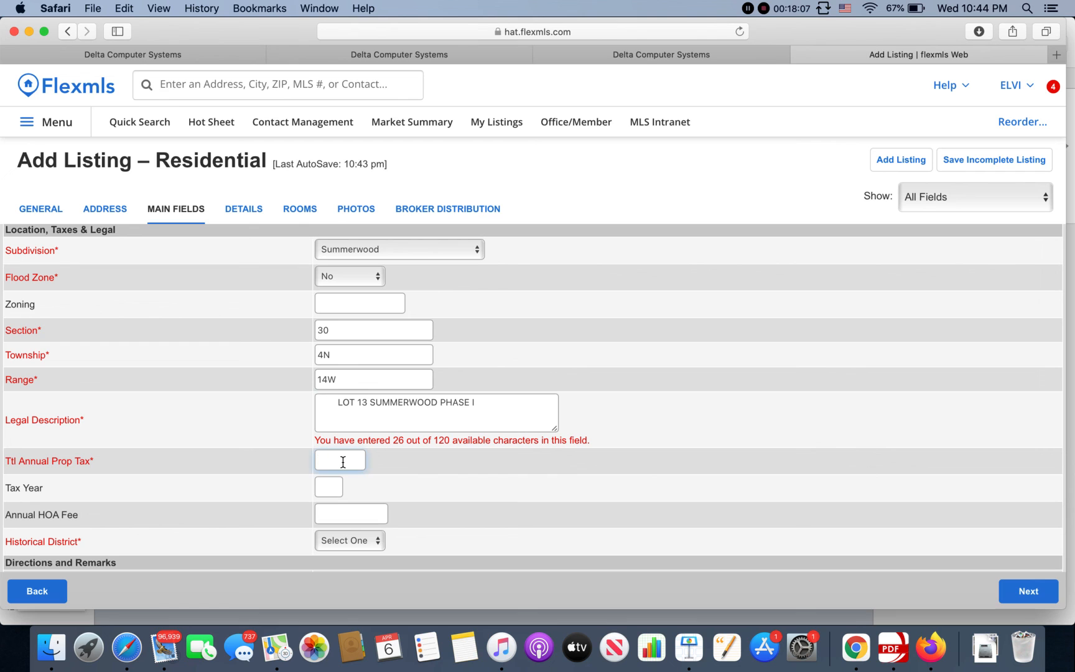
pyautogui.click(746, 58)
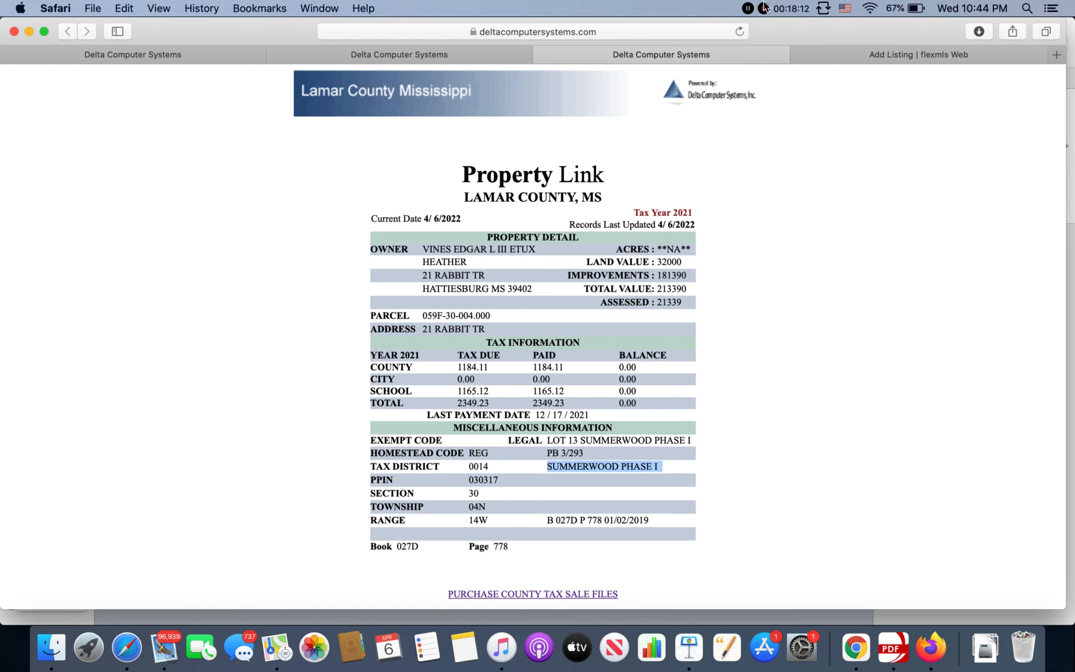
pyautogui.click(826, 62)
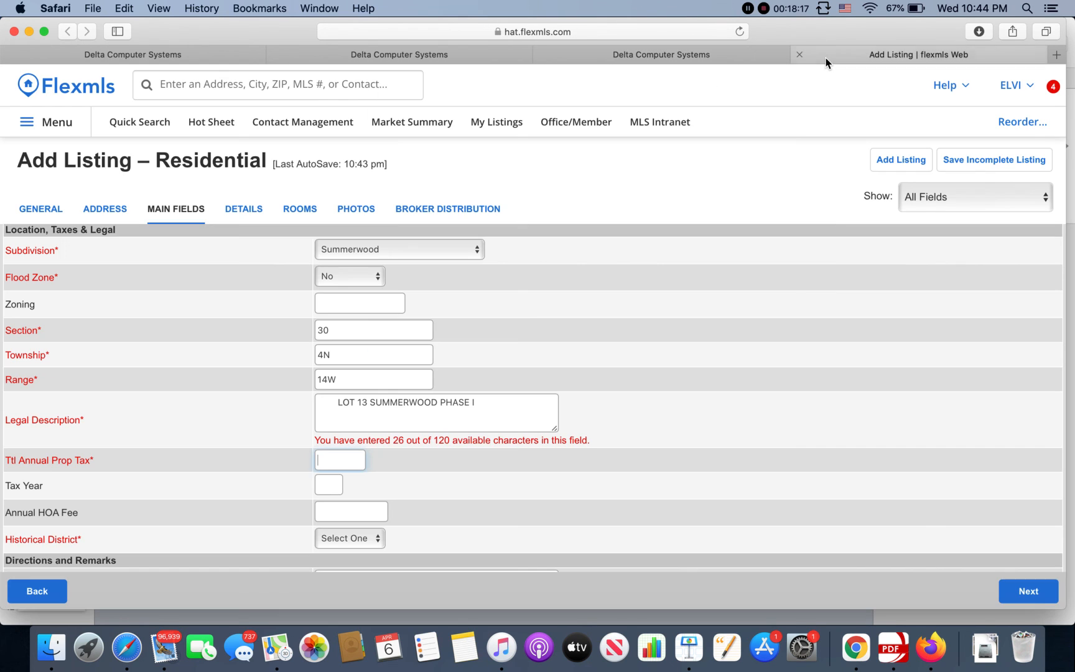
pyautogui.click(702, 59)
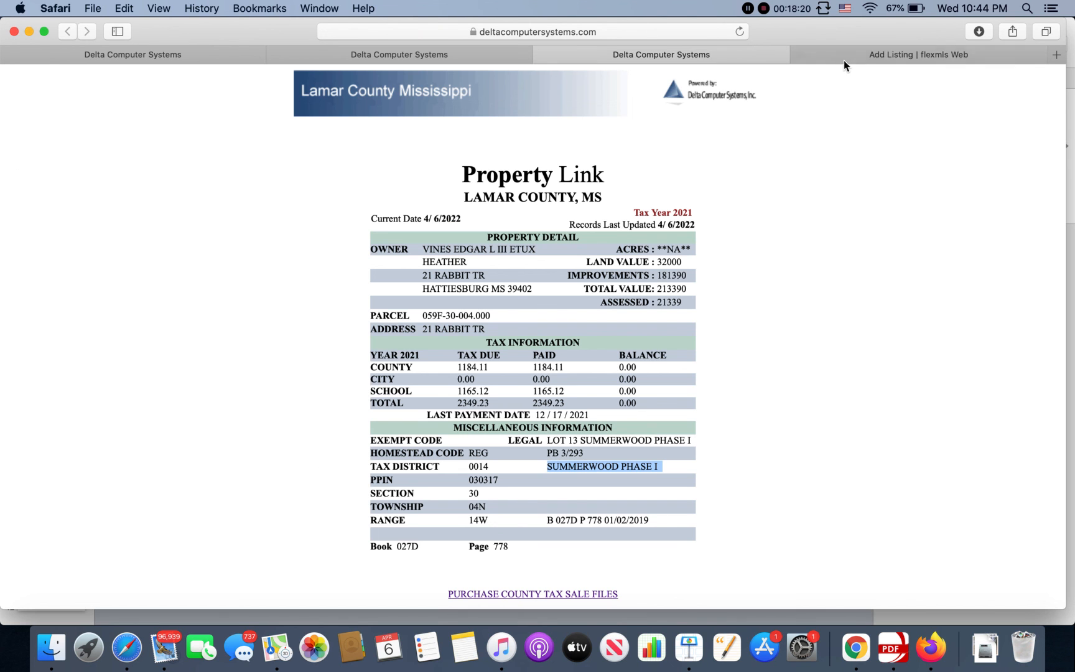
pyautogui.click(868, 53)
pyautogui.write('2')
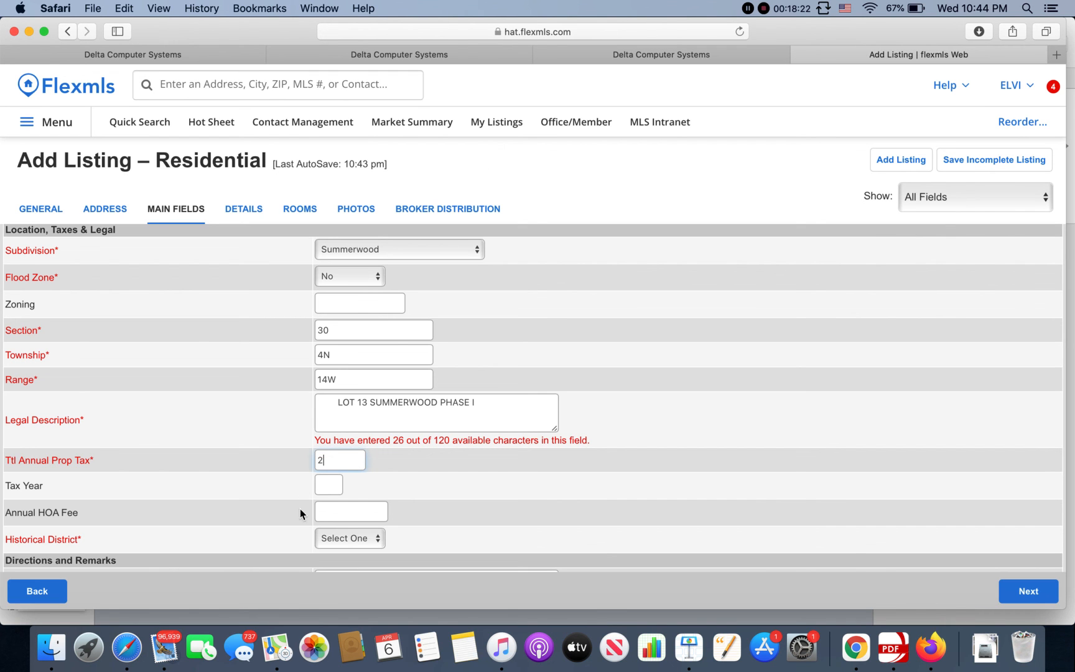
pyautogui.write('349.23')
# Step: Enter 2021 as the tax year, confirming it on the county record
pyautogui.click(338, 485)
pyautogui.write('2021')
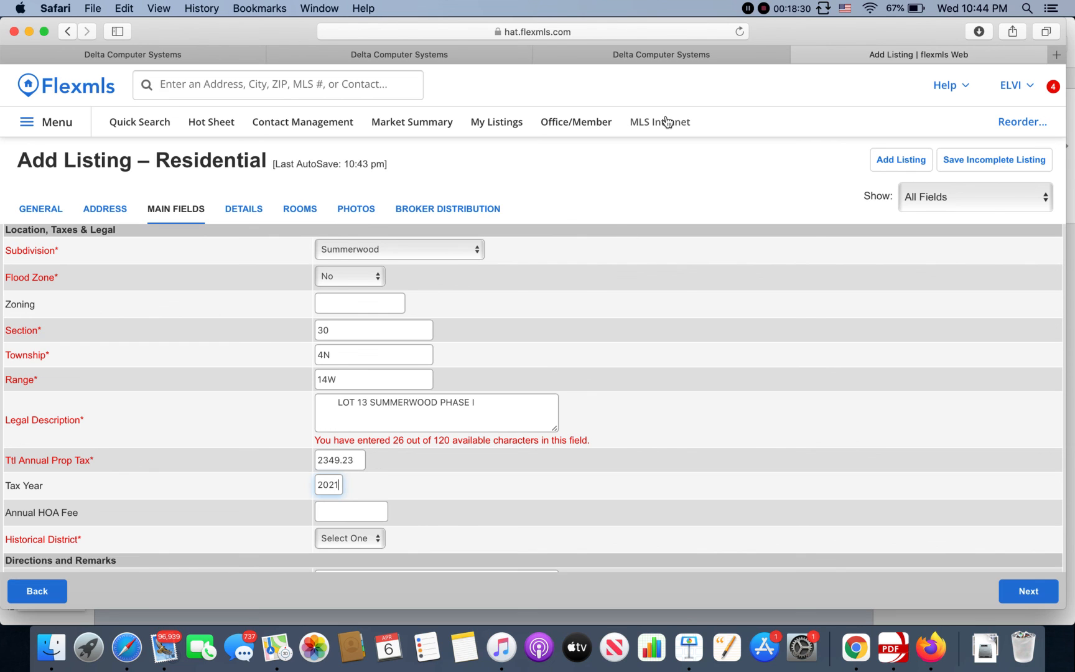
pyautogui.click(683, 62)
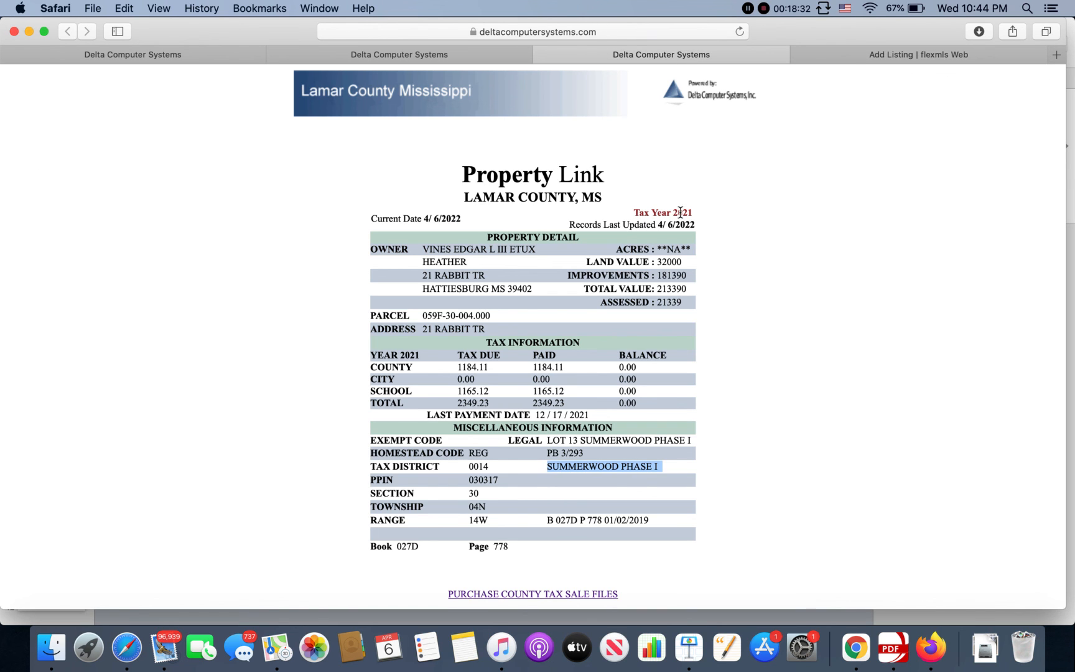
pyautogui.click(889, 56)
pyautogui.scroll(-4, 373, 437)
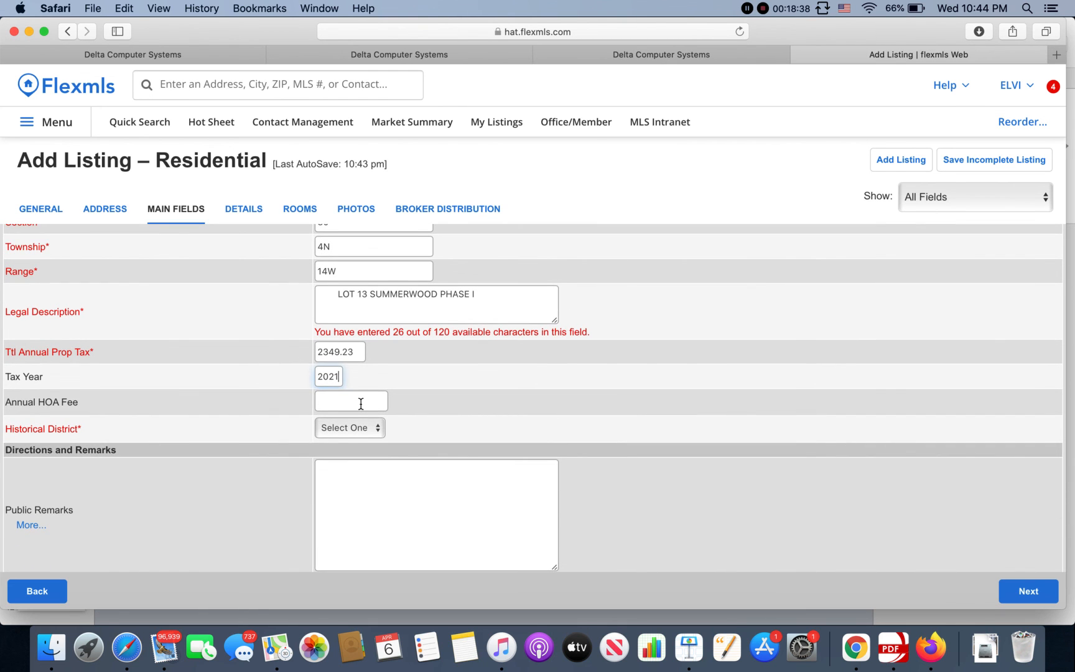
pyautogui.click(360, 404)
pyautogui.click(370, 428)
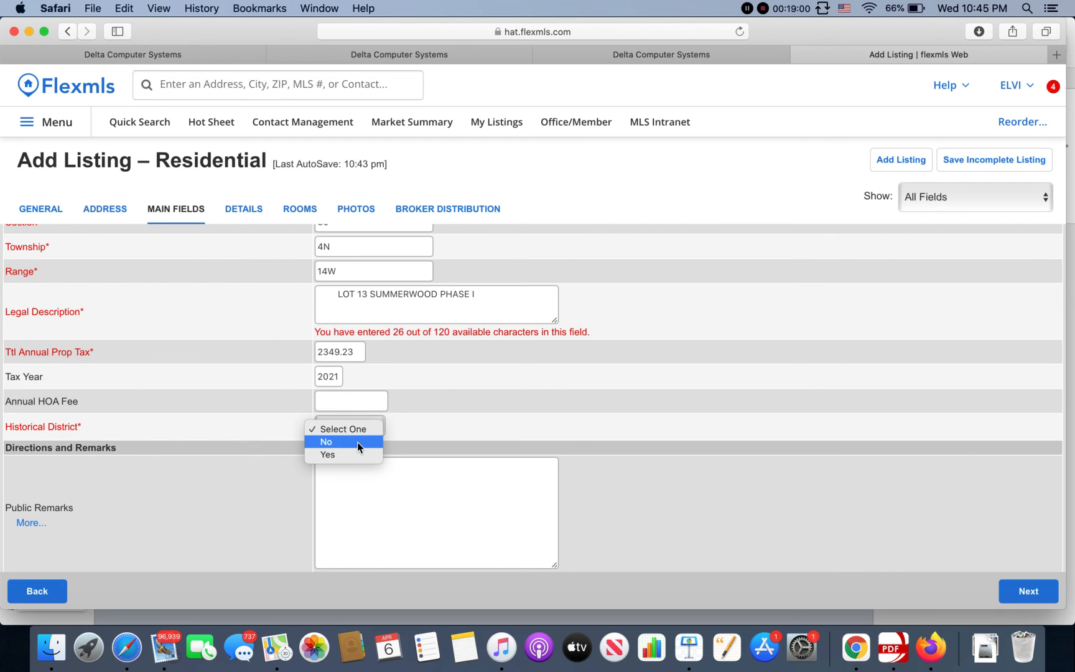
# Step: Set Historical District to No and start the Public Remarks with 'Beautiful'
pyautogui.click(357, 442)
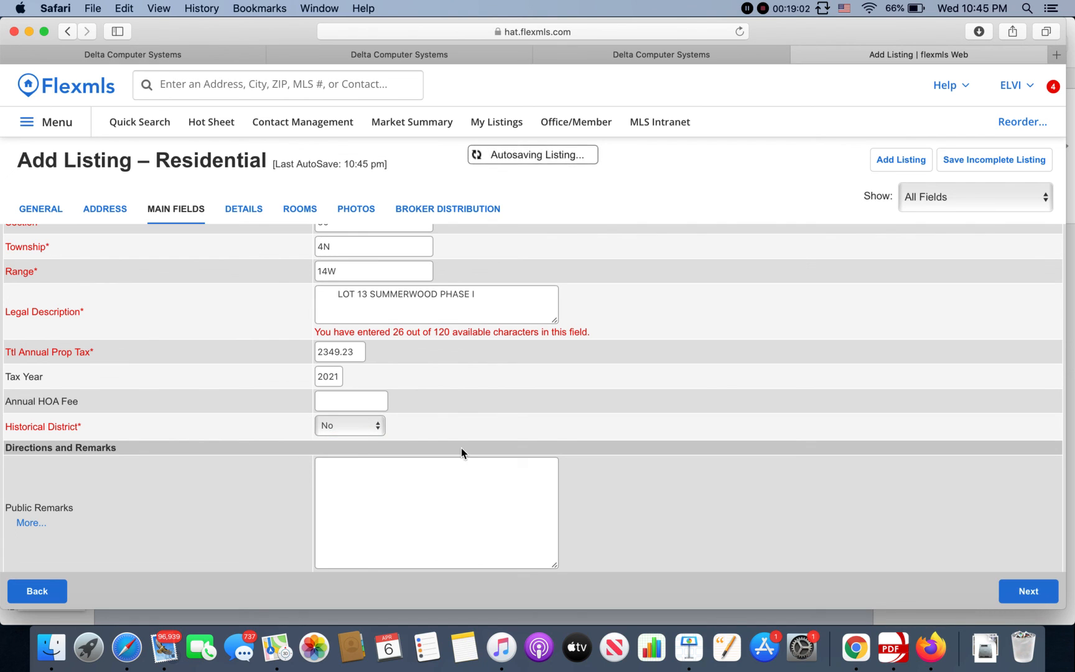
pyautogui.click(437, 470)
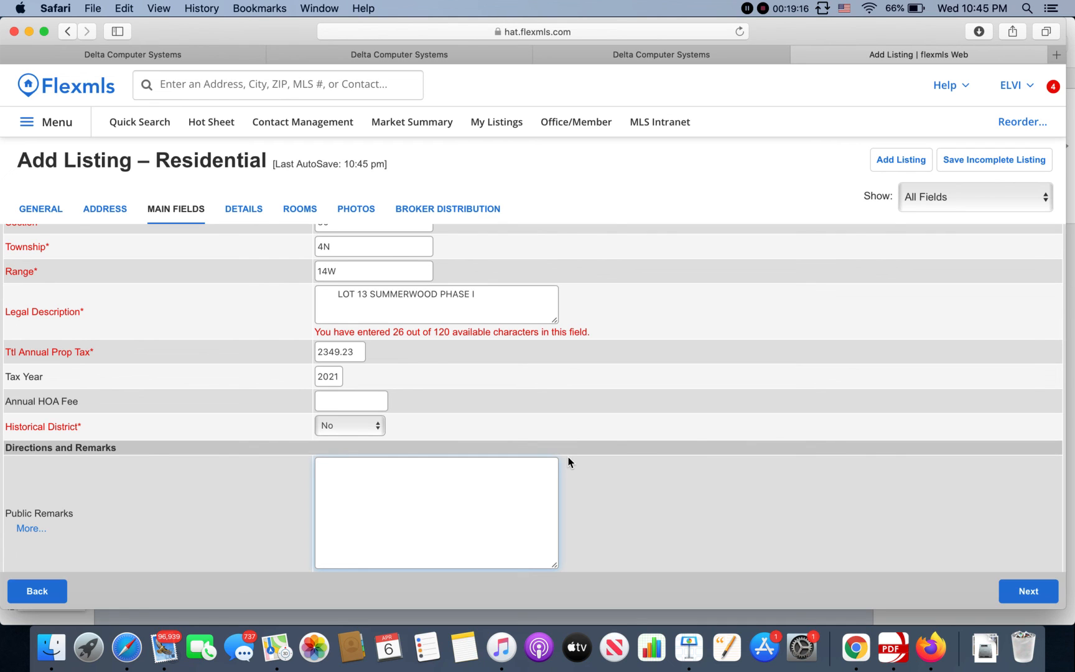
pyautogui.click(487, 475)
pyautogui.write('Beautfull')
pyautogui.scroll(-5, 652, 443)
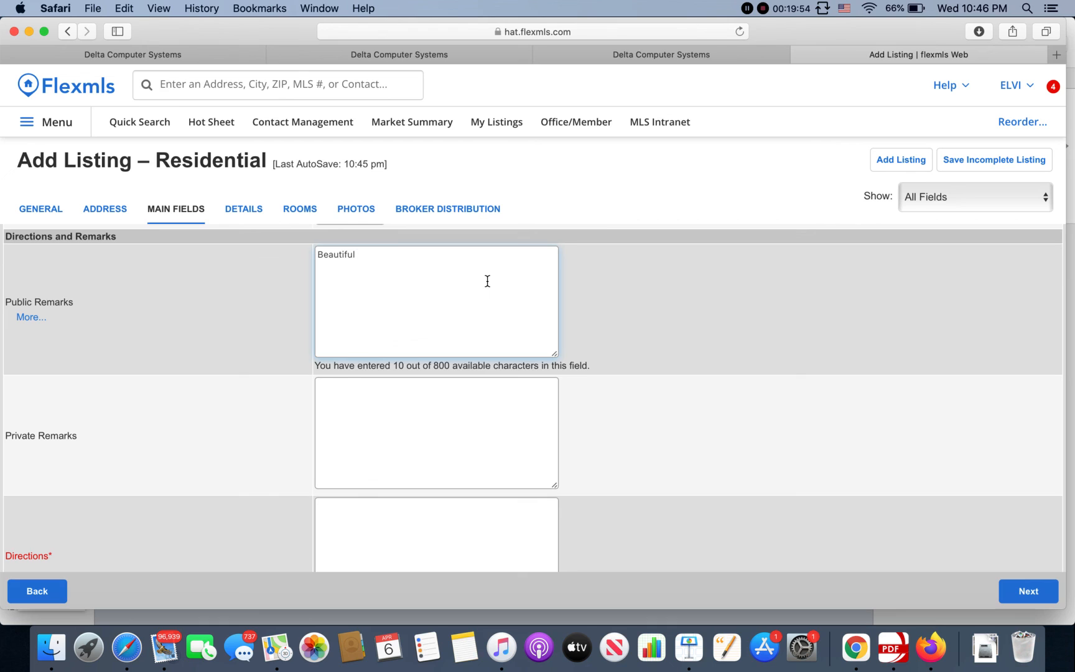
pyautogui.click(402, 391)
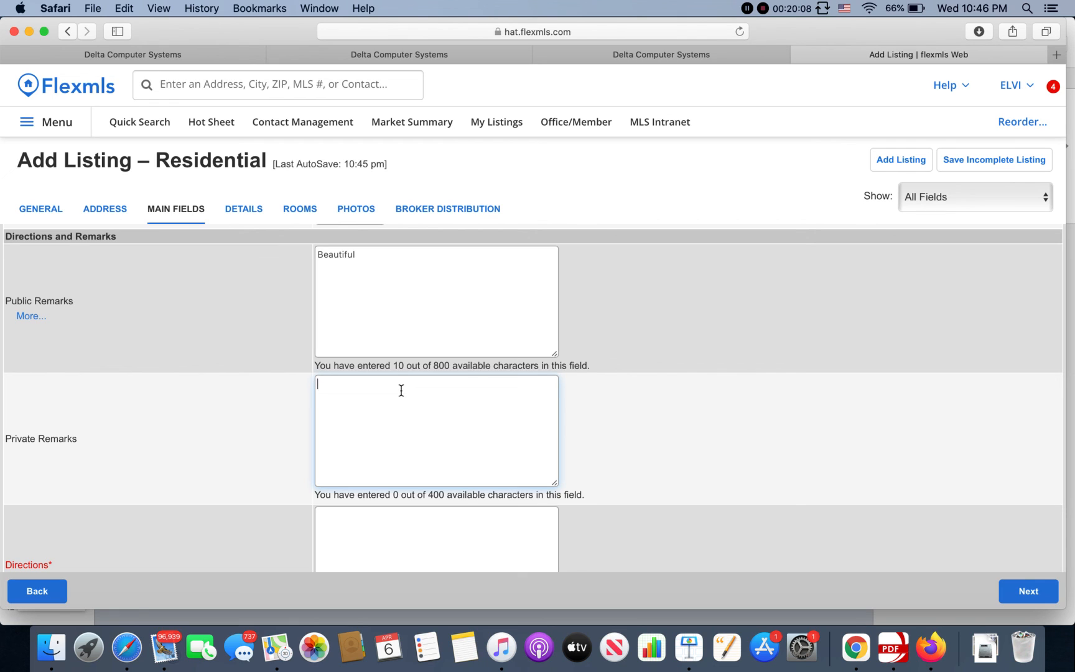
pyautogui.write("Don't let the c")
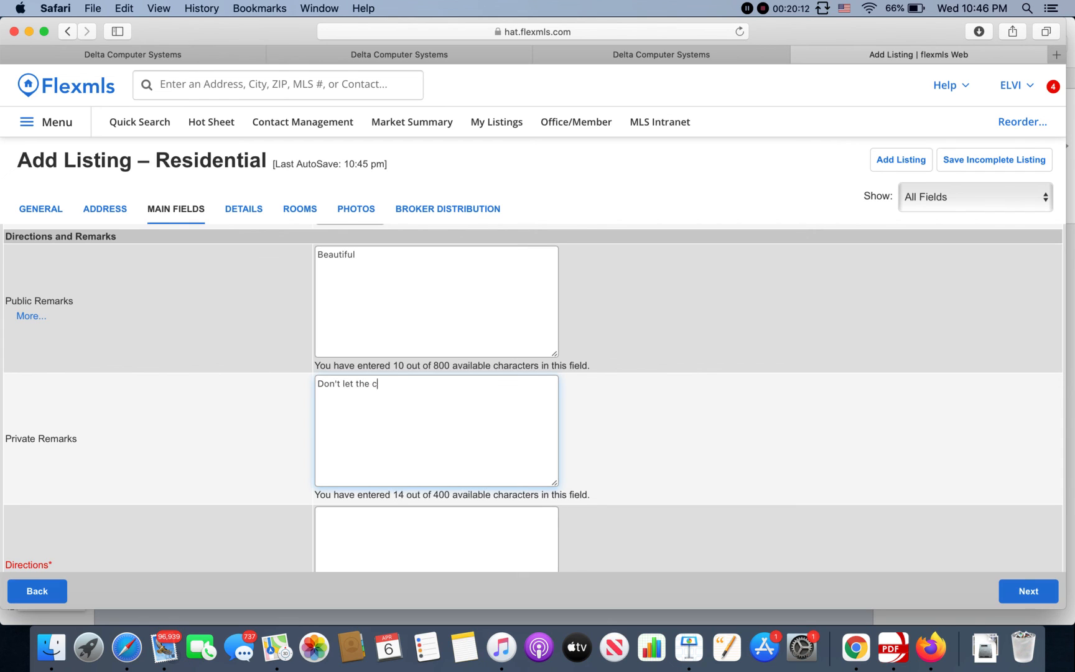
pyautogui.write('at.  Call listing office to schedule showings.')
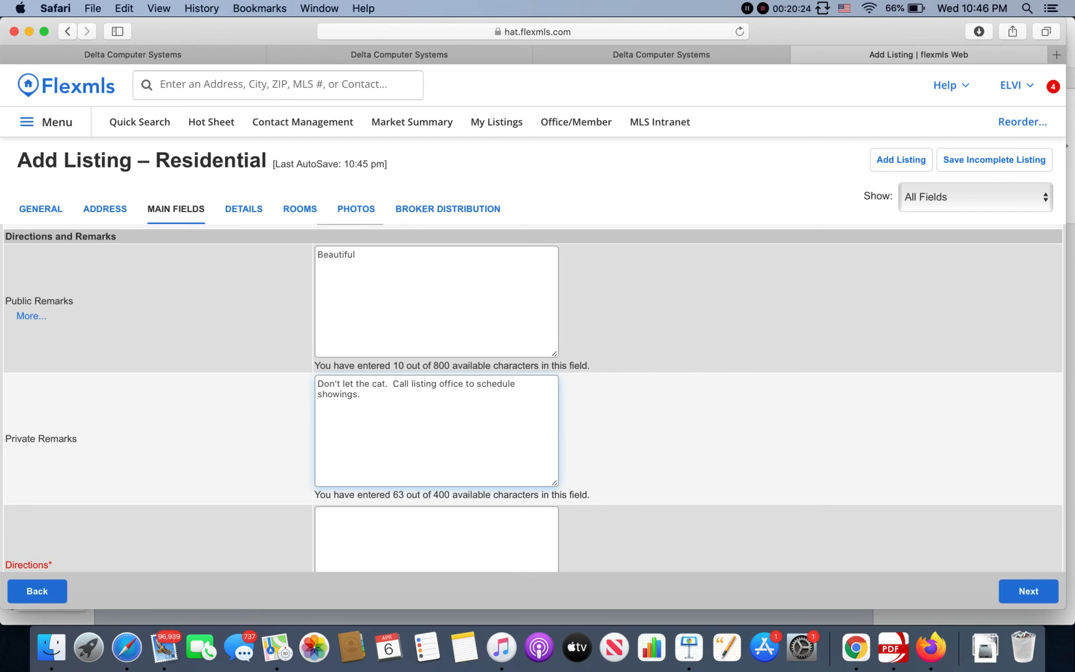
pyautogui.scroll(-1, 487, 401)
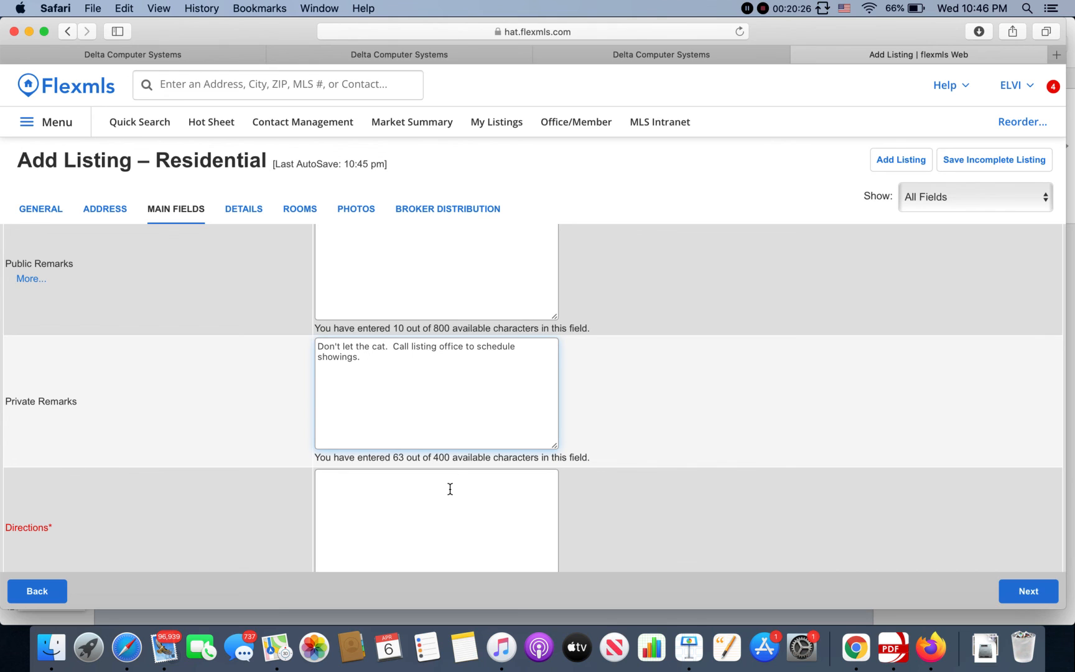
pyautogui.scroll(-1, 449, 489)
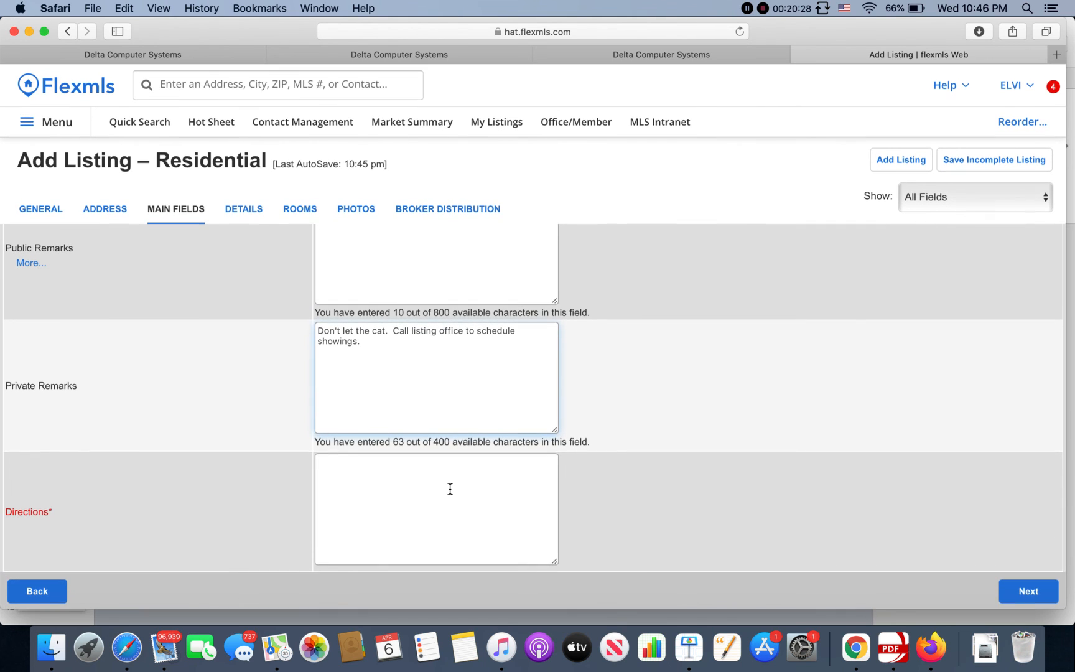
pyautogui.click(450, 488)
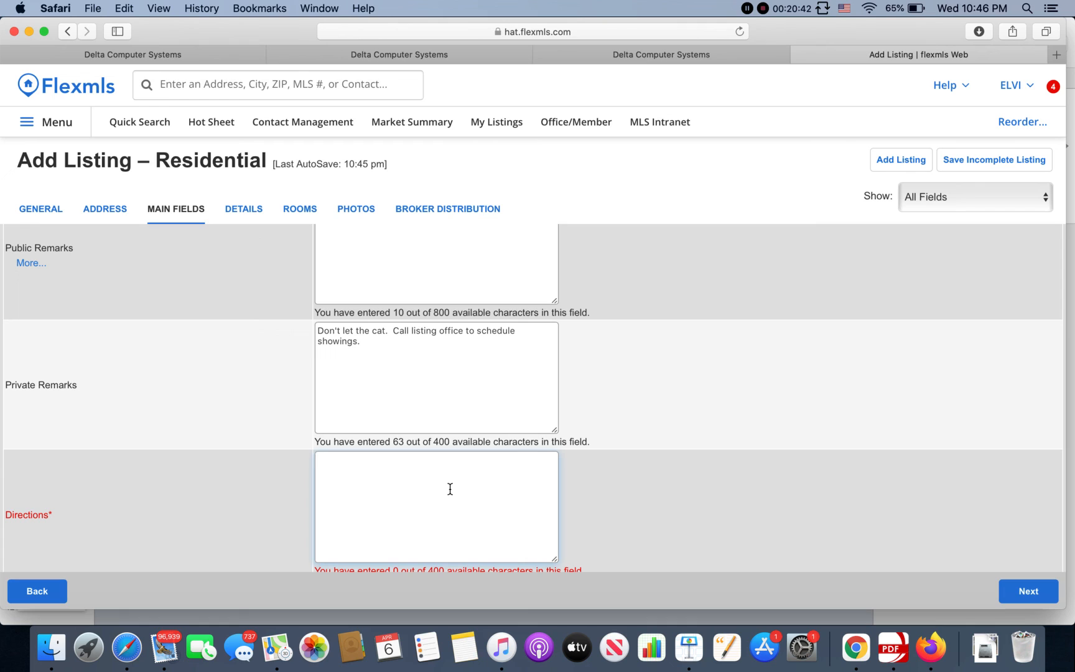
pyautogui.write('adfa')
pyautogui.press('BackSpace')
pyautogui.press('BackSpace')
pyautogui.press('BackSpace')
pyautogui.press('BackSpace')
# Step: Go to the Details step and tick Sale under Sale/Rent
pyautogui.click(1024, 593)
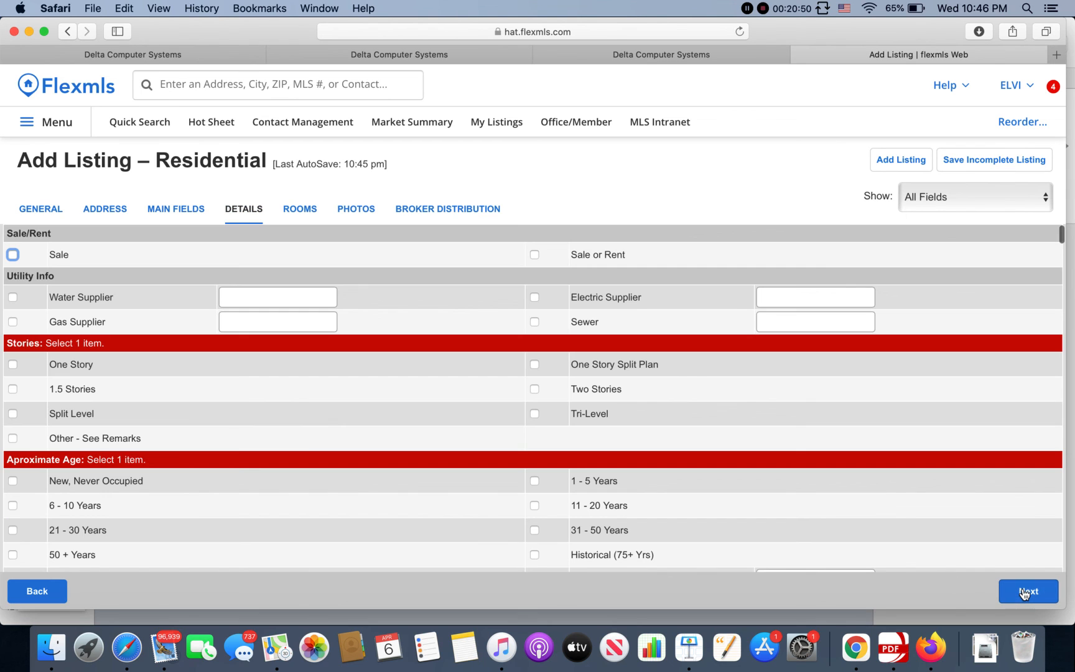
pyautogui.click(13, 255)
# Step: Open the psc.state.ms.us/mapping link from slide 3 of the Keynote deck
pyautogui.click(686, 653)
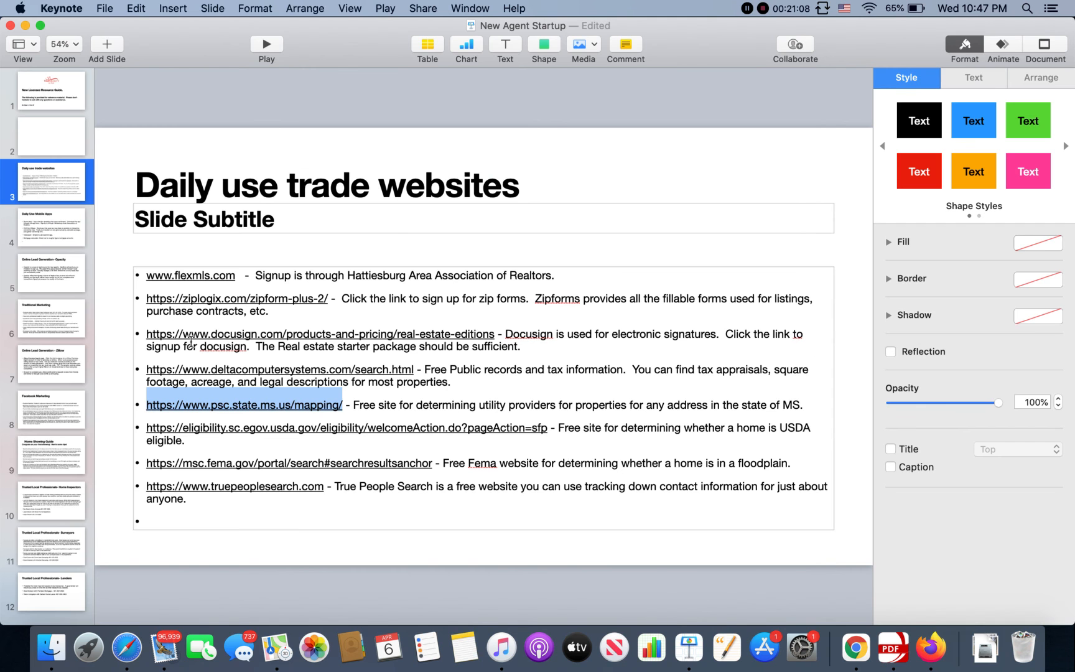
pyautogui.click(269, 407)
pyautogui.click(284, 468)
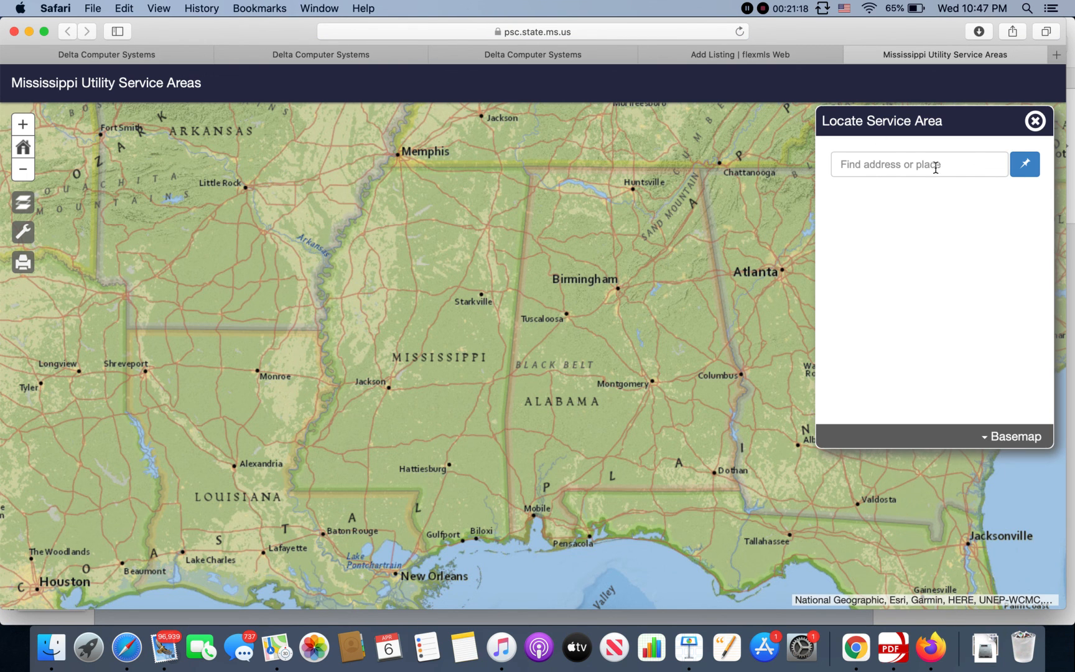
# Step: Search the utility service map for the Hattiesburg property address, then return to Flexmls Utility Info
pyautogui.click(934, 169)
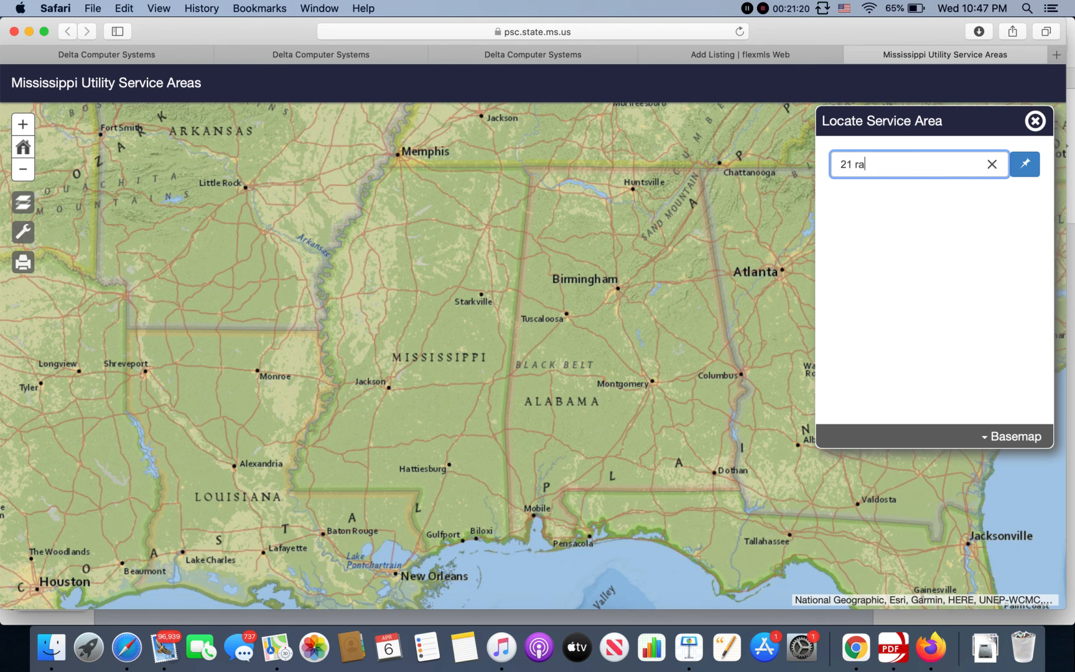
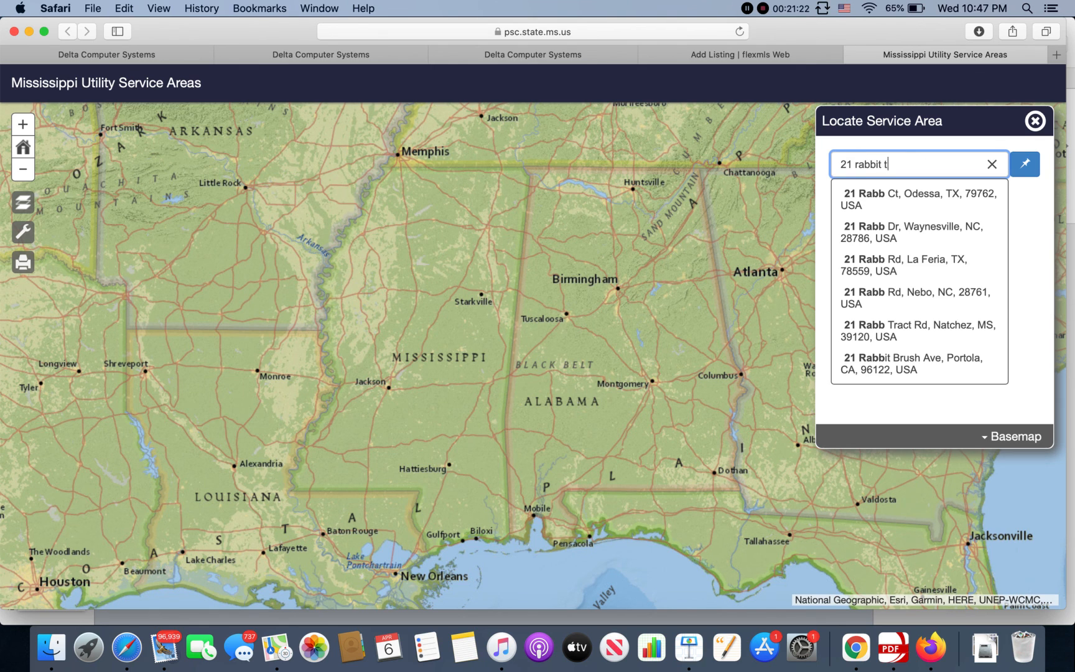
pyautogui.press('Return')
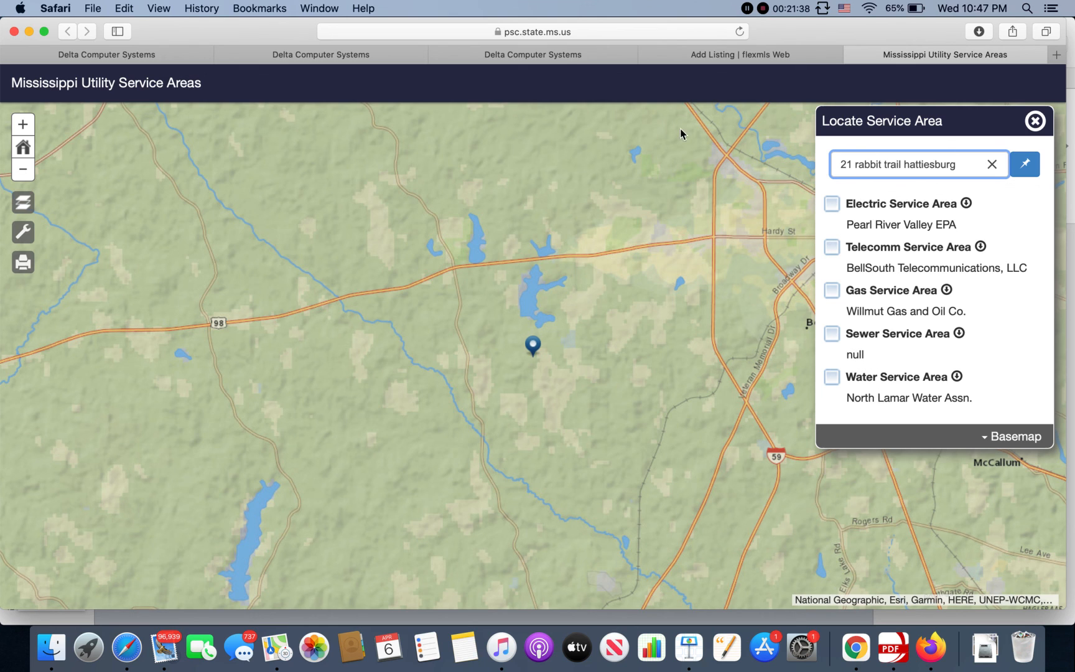
pyautogui.click(711, 57)
pyautogui.click(298, 290)
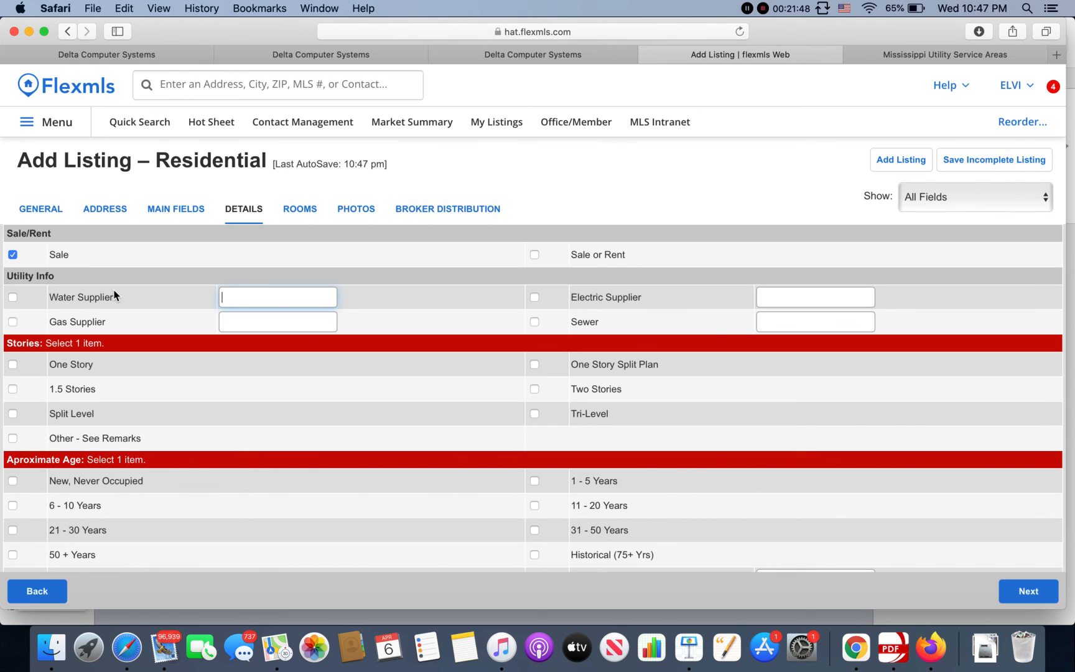
# Step: Enter West Lamar as the water supplier and Pearl River Valley as the electric supplier
pyautogui.write('West lamar')
pyautogui.press('Return')
pyautogui.write('Pear')
pyautogui.press('BackSpace')
pyautogui.press('BackSpace')
pyautogui.press('BackSpace')
pyautogui.press('BackSpace')
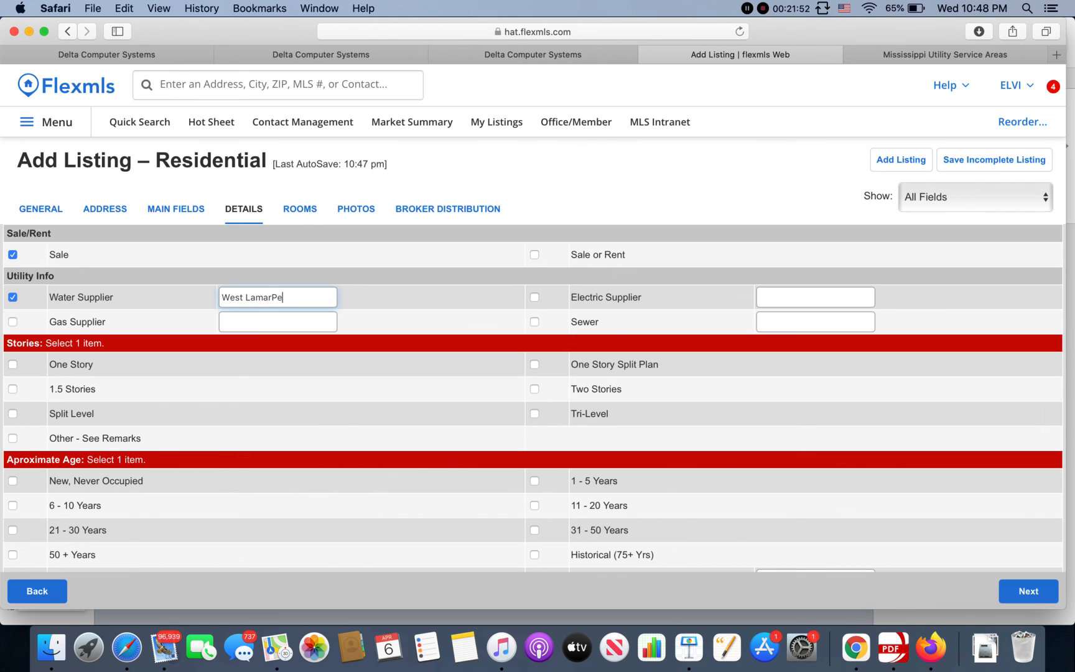
pyautogui.press('Tab')
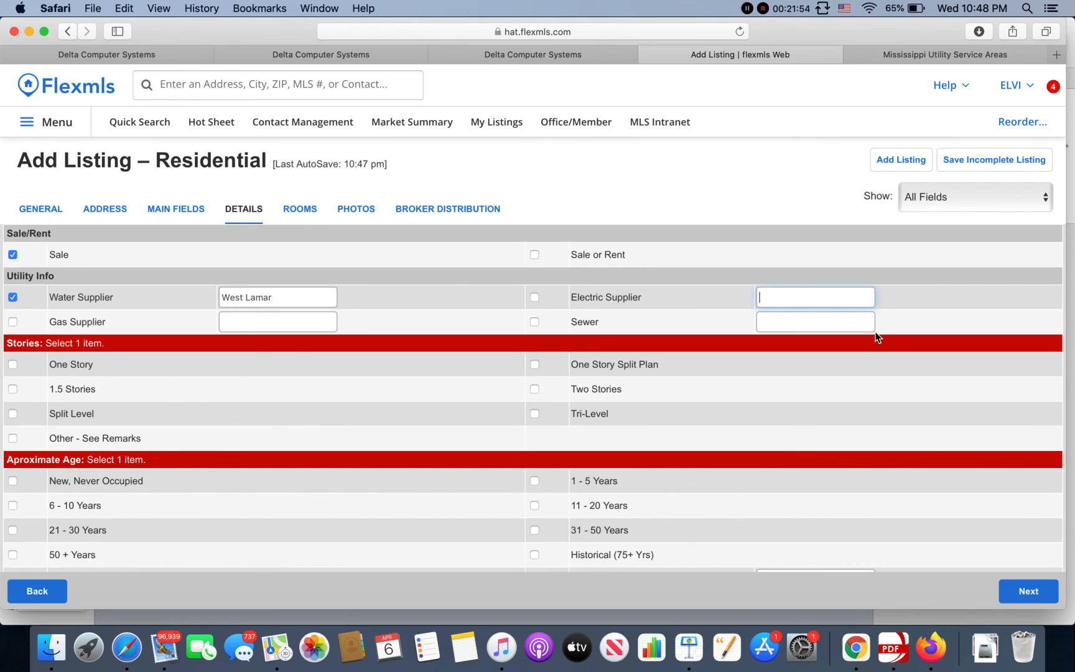
pyautogui.write('Pearl River Valley e')
pyautogui.press('BackSpace')
pyautogui.press('BackSpace')
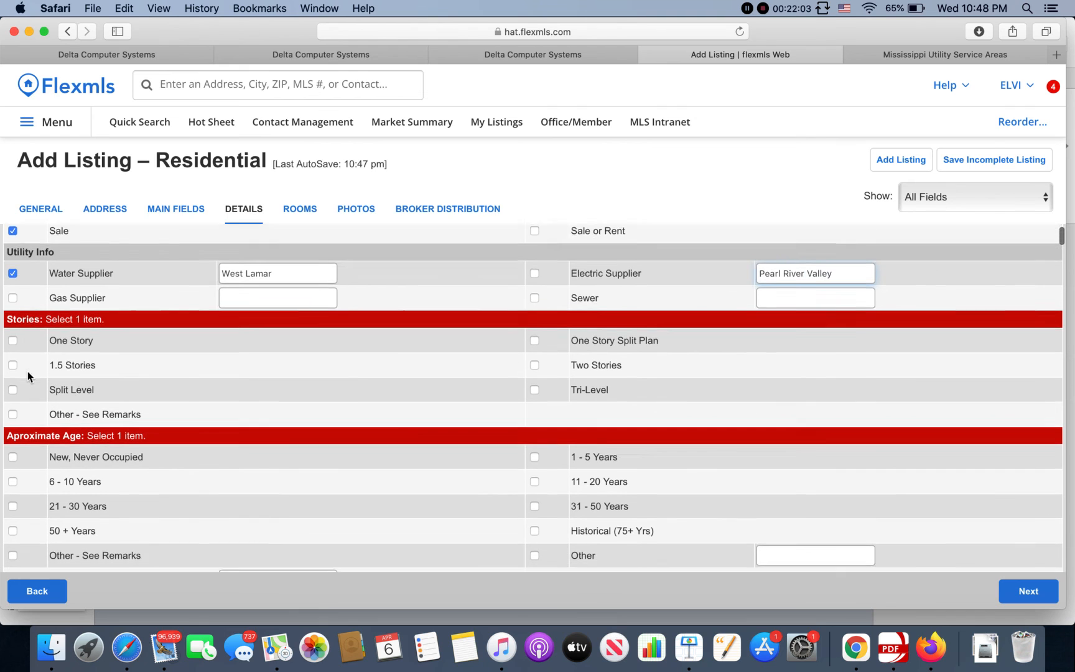
# Step: Tick One Story and the 11 - 20 Years age range
pyautogui.scroll(-2, 28, 373)
pyautogui.click(13, 313)
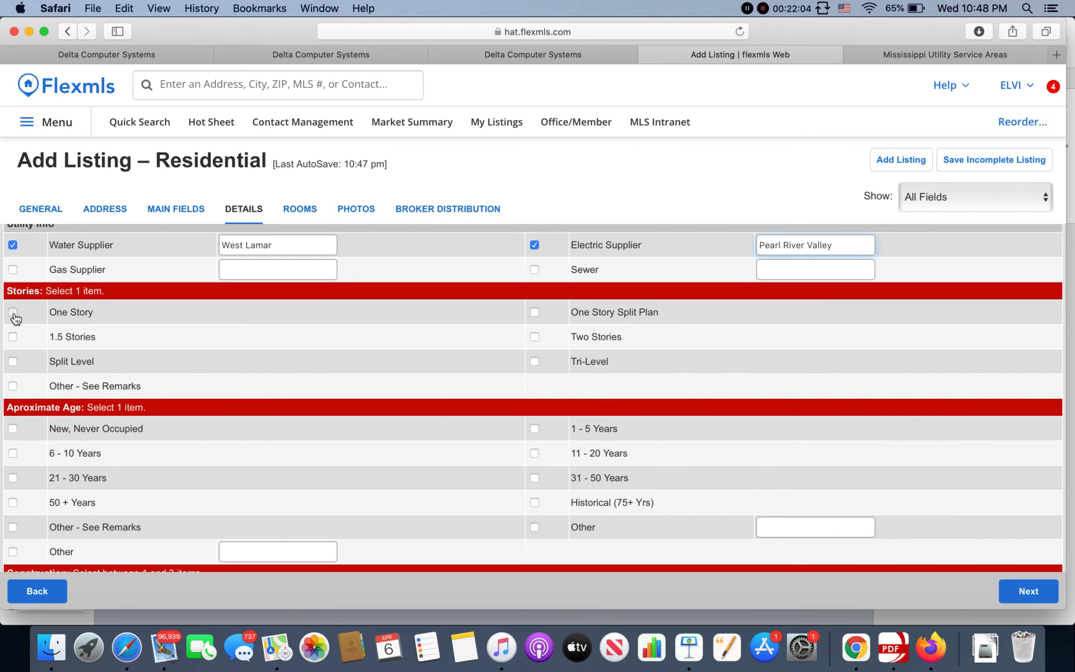
pyautogui.click(13, 312)
pyautogui.scroll(-3, 212, 498)
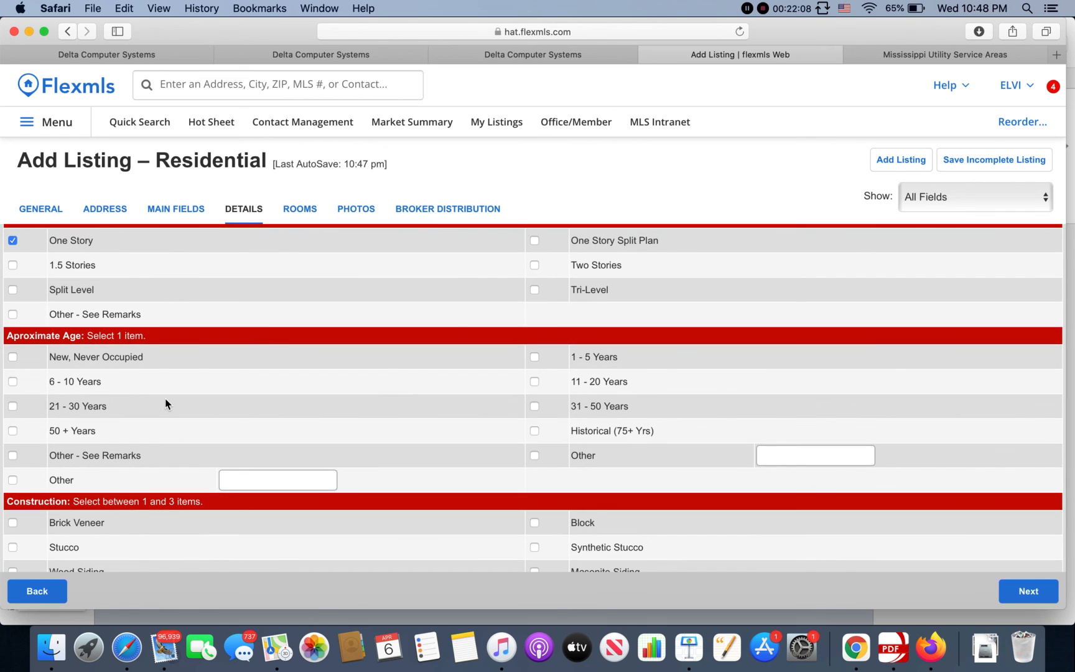
pyautogui.click(534, 382)
pyautogui.scroll(-8, 425, 421)
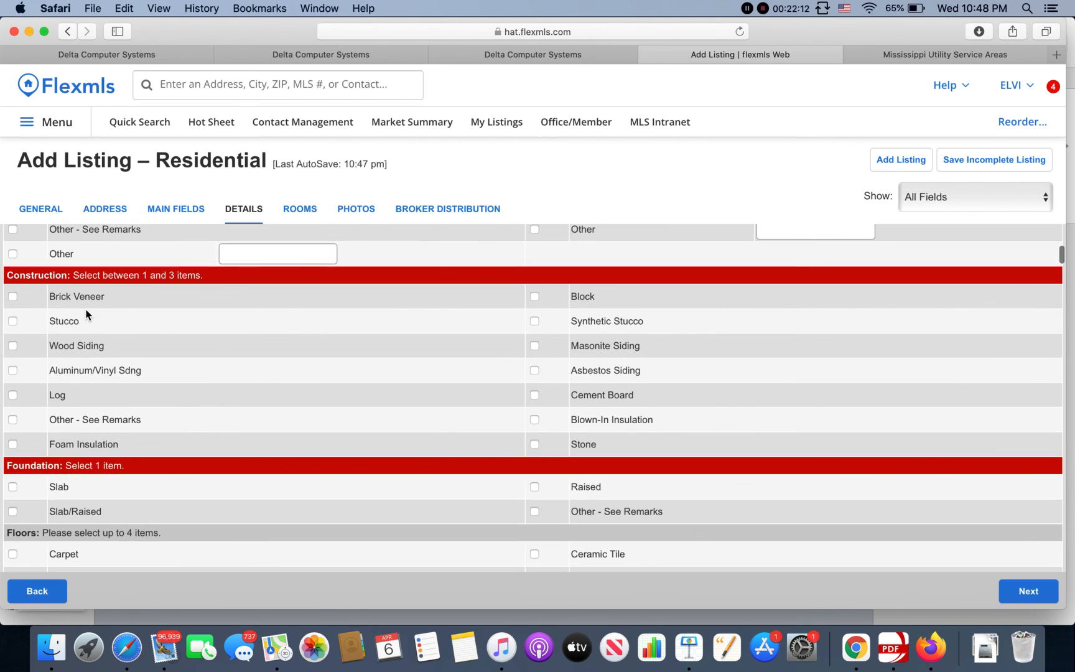
# Step: Check Brick Veneer for construction and Slab for foundation
pyautogui.click(13, 297)
pyautogui.scroll(-5, 323, 442)
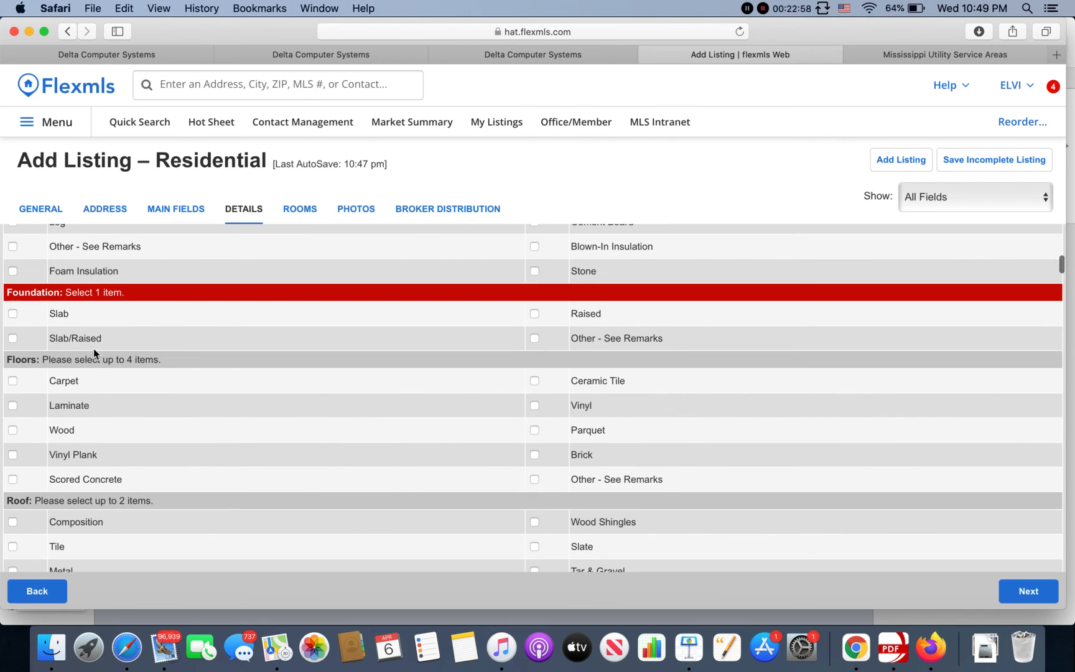
pyautogui.click(12, 316)
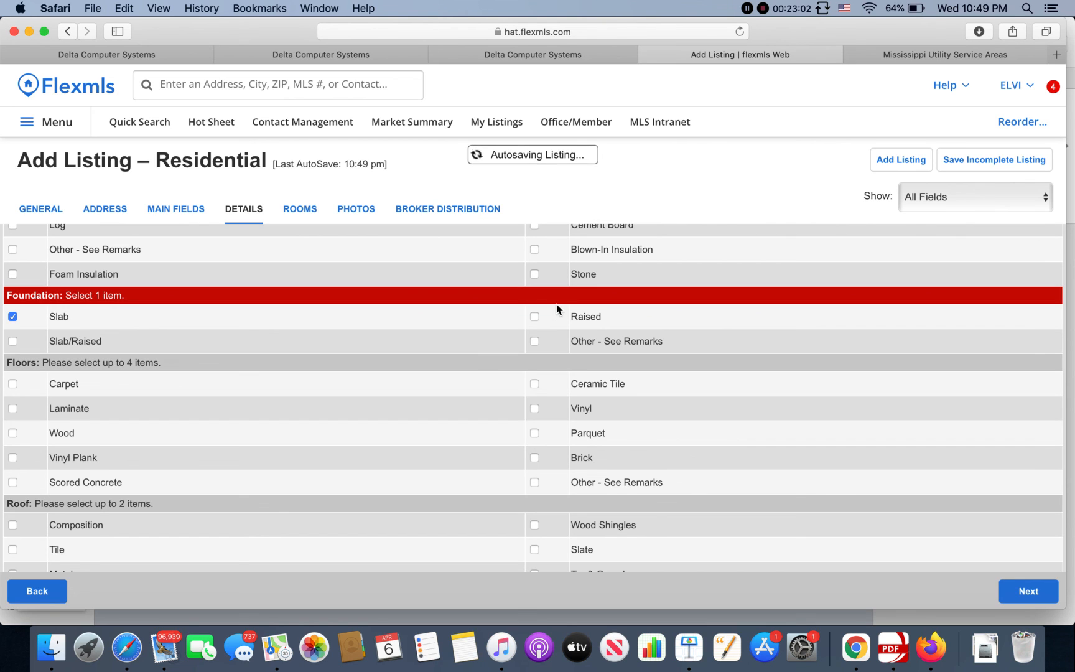
# Step: Check Carpet, Wood and Ceramic Tile as the floor types
pyautogui.scroll(-3, 286, 478)
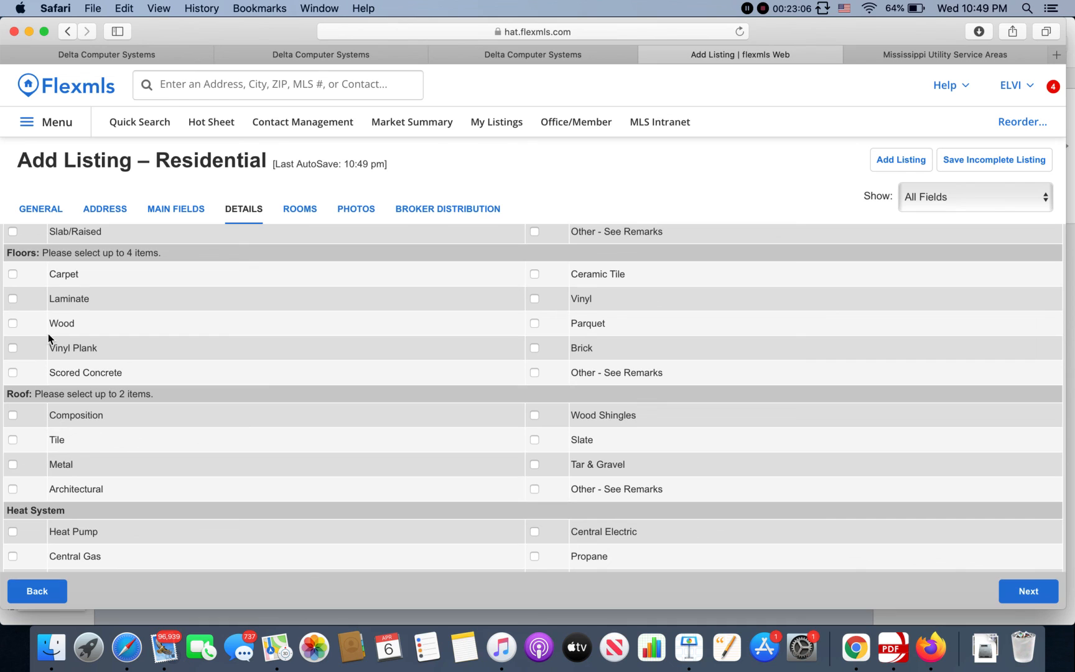
pyautogui.click(12, 274)
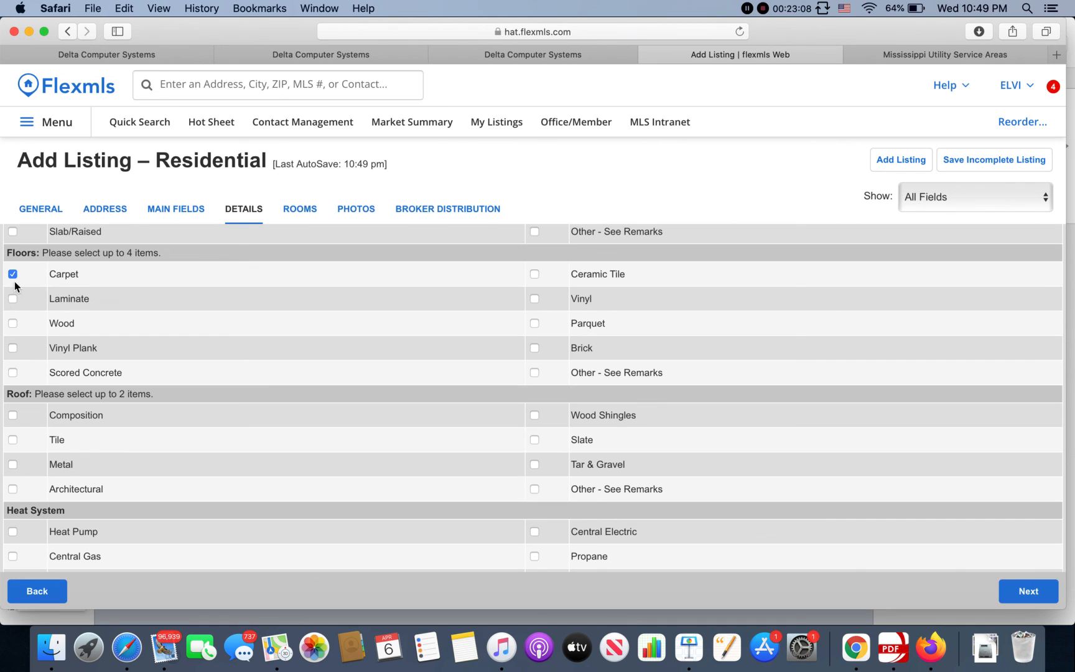
pyautogui.click(13, 324)
pyautogui.click(535, 275)
pyautogui.scroll(-2, 457, 412)
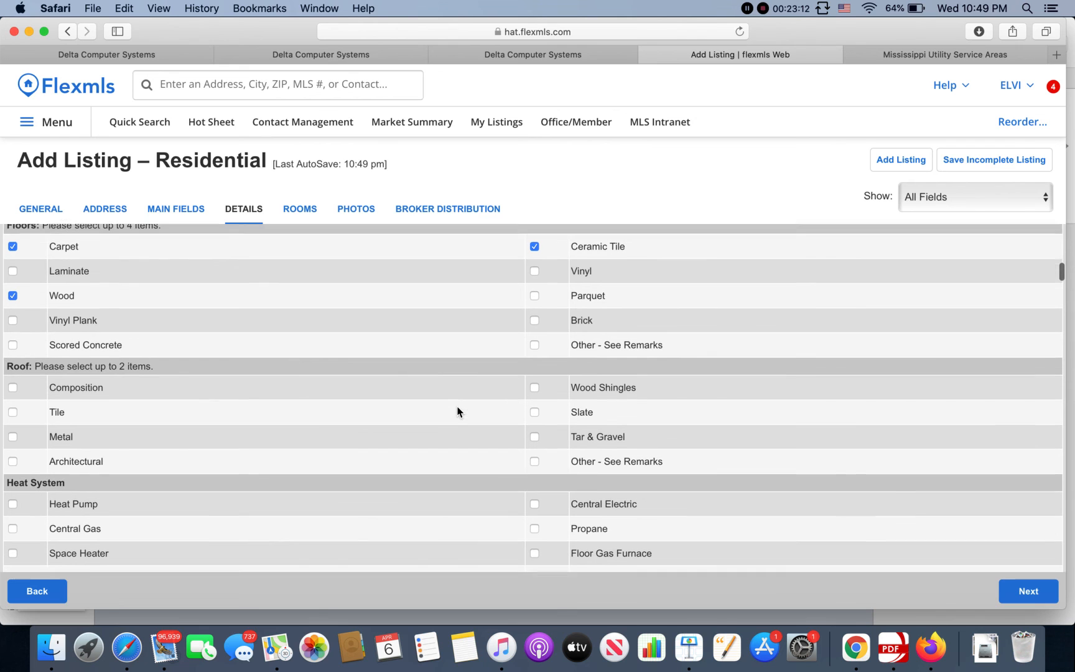
pyautogui.scroll(-2, 205, 410)
pyautogui.scroll(-1, 204, 408)
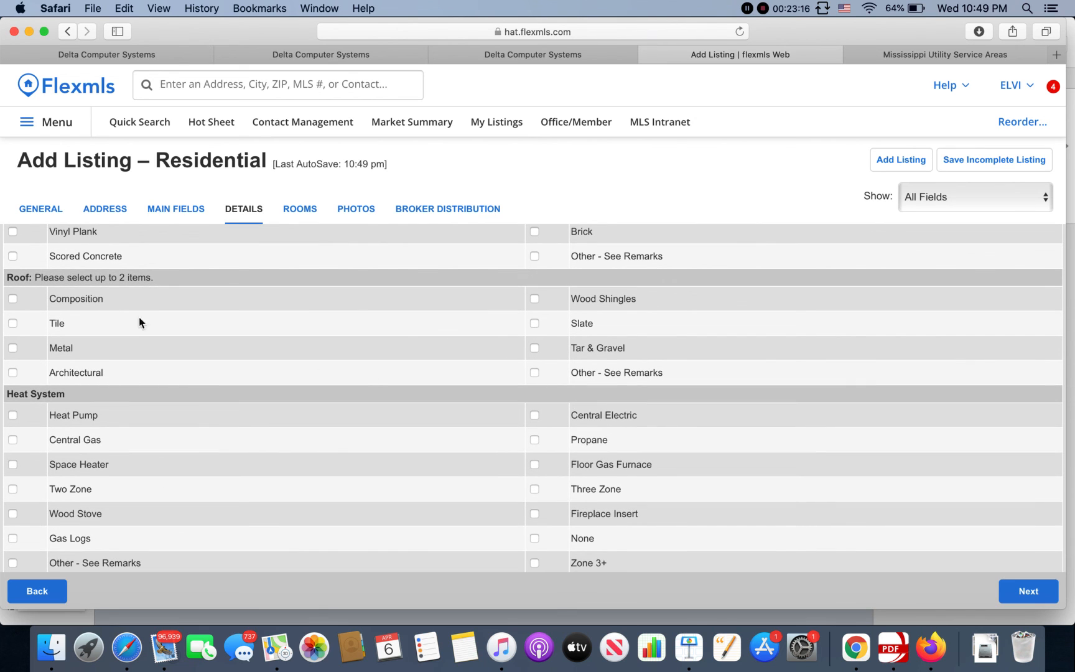
# Step: Set the roof type to Architectural, leaving Composition unchecked
pyautogui.click(13, 300)
pyautogui.click(13, 300)
pyautogui.click(13, 373)
# Step: Set the heat system to Central Electric, leaving Heat Pump unchecked
pyautogui.scroll(-2, 303, 362)
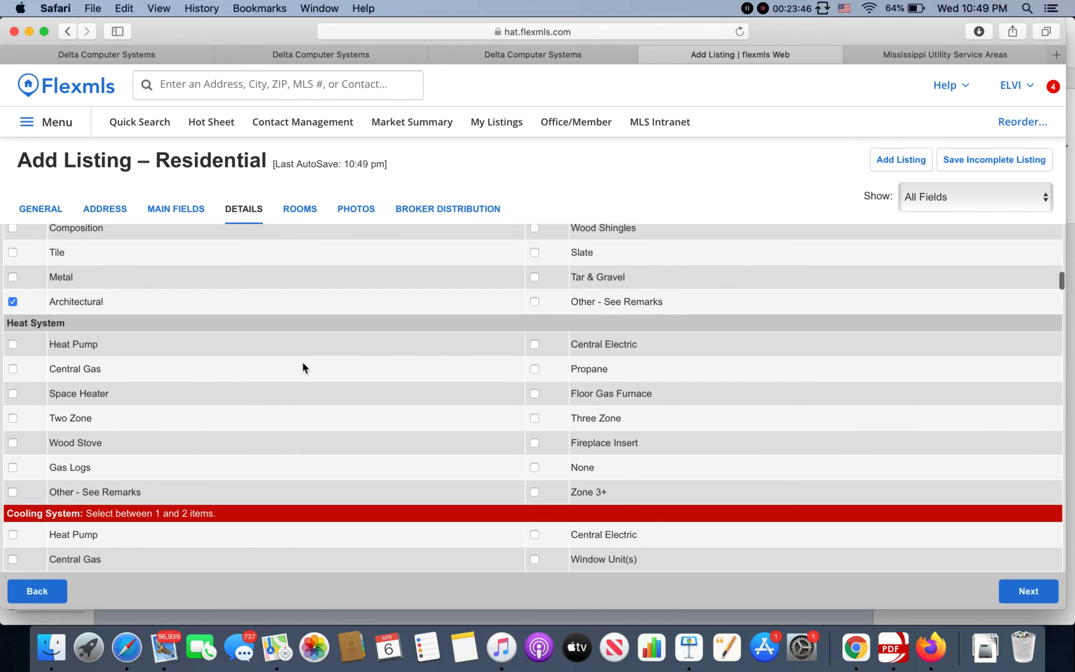
pyautogui.scroll(-2, 303, 365)
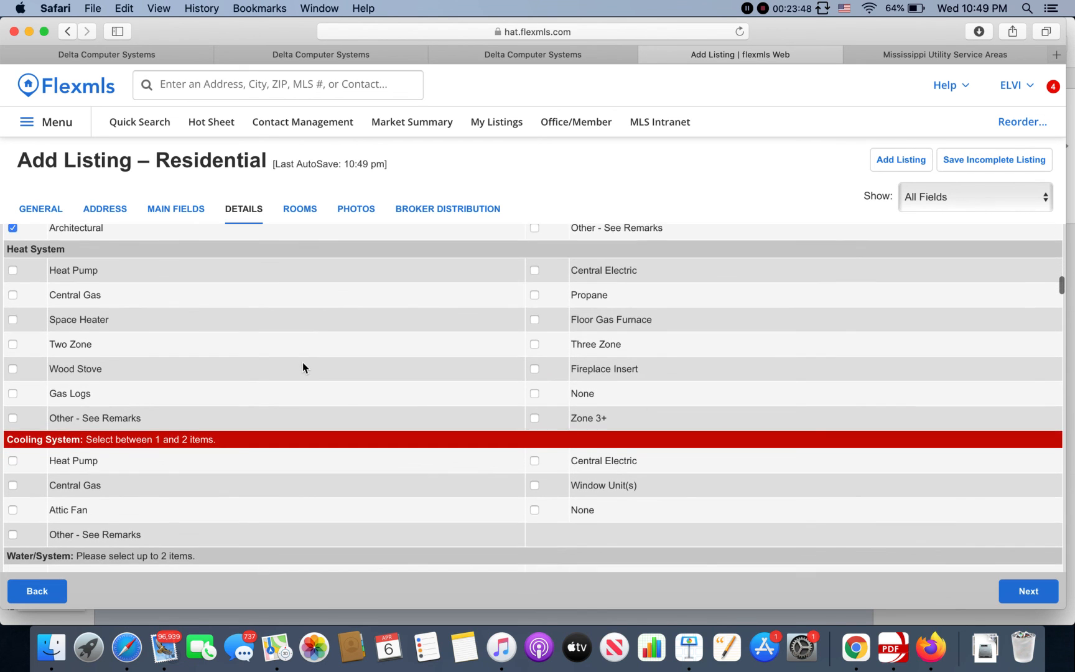
pyautogui.scroll(1, 303, 362)
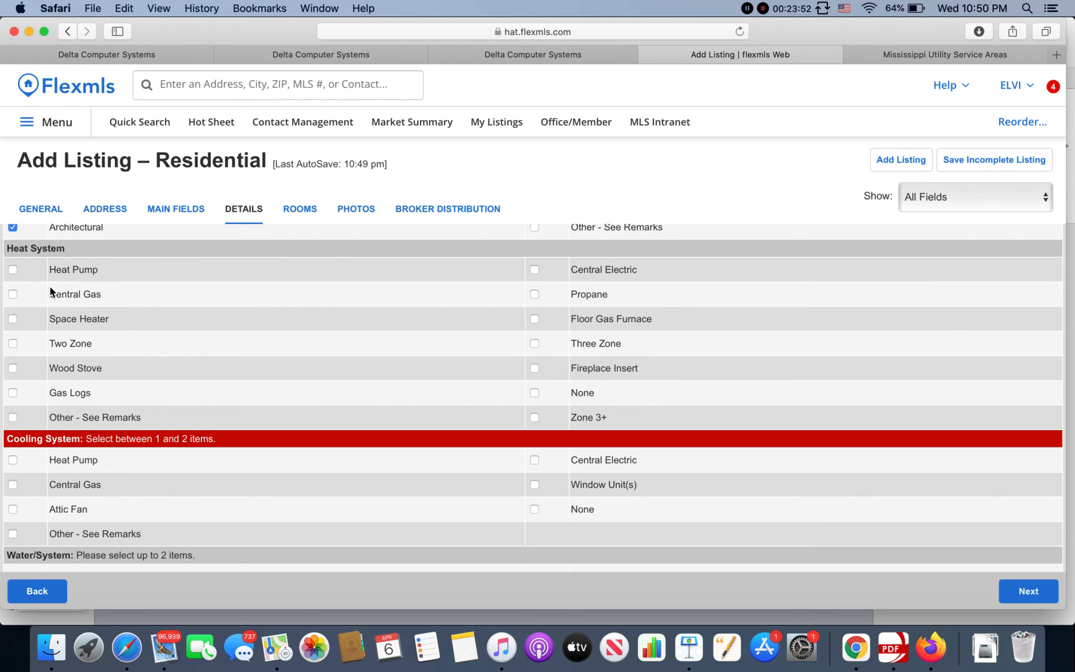
pyautogui.click(13, 274)
pyautogui.click(533, 272)
pyautogui.click(13, 270)
pyautogui.scroll(-2, 388, 408)
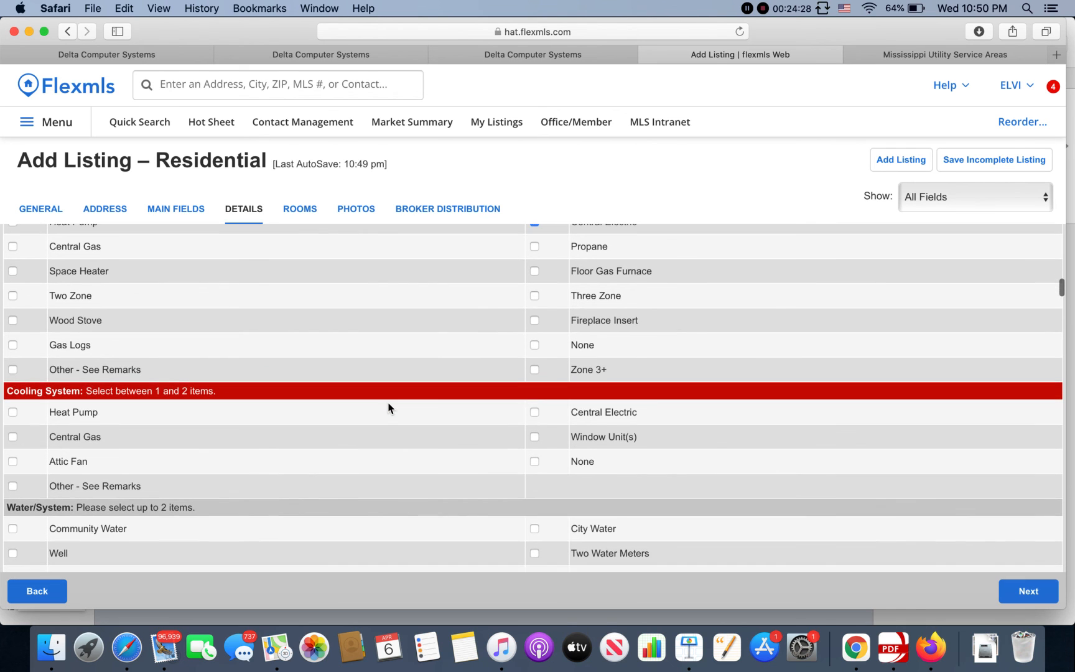
pyautogui.scroll(3, 388, 408)
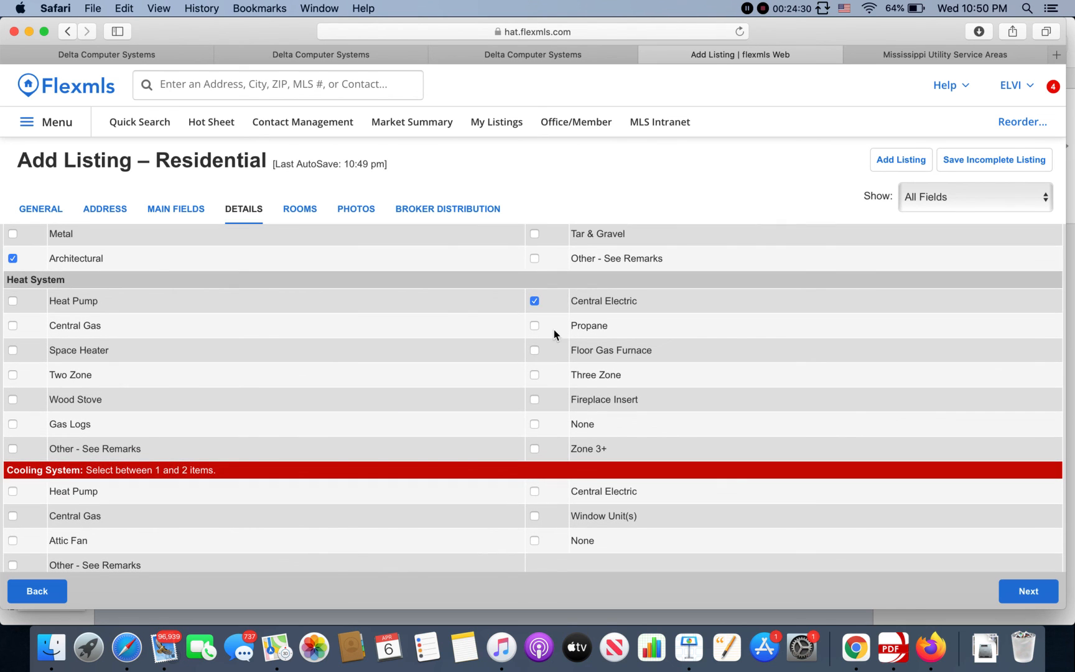
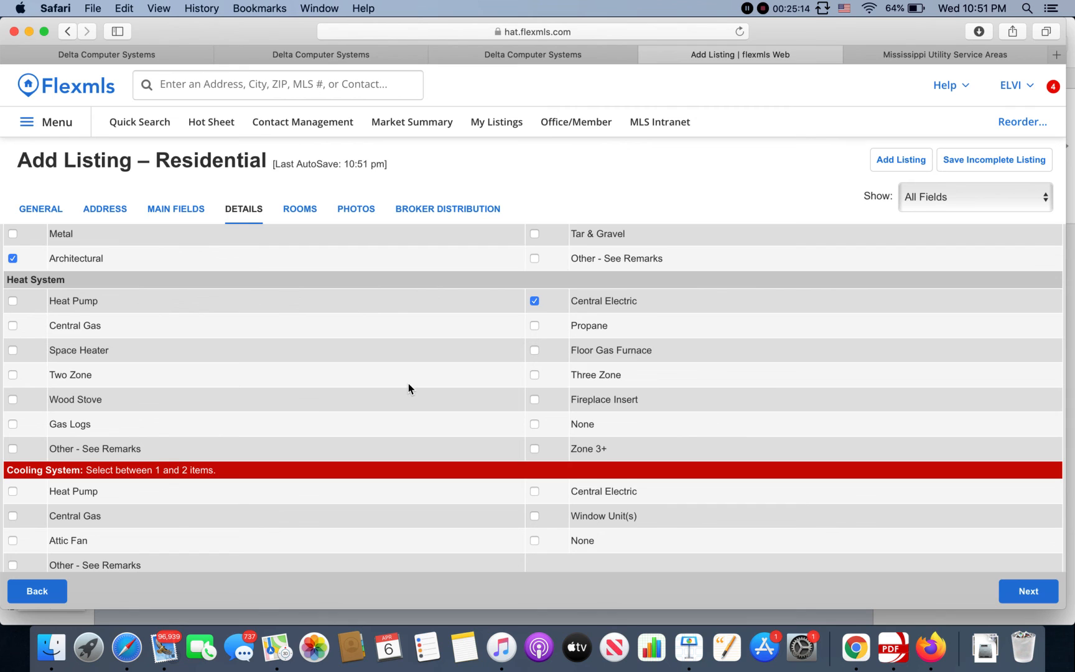
# Step: Check Central Electric under Cooling System on the Details tab
pyautogui.scroll(-2, 408, 383)
pyautogui.scroll(-1, 408, 386)
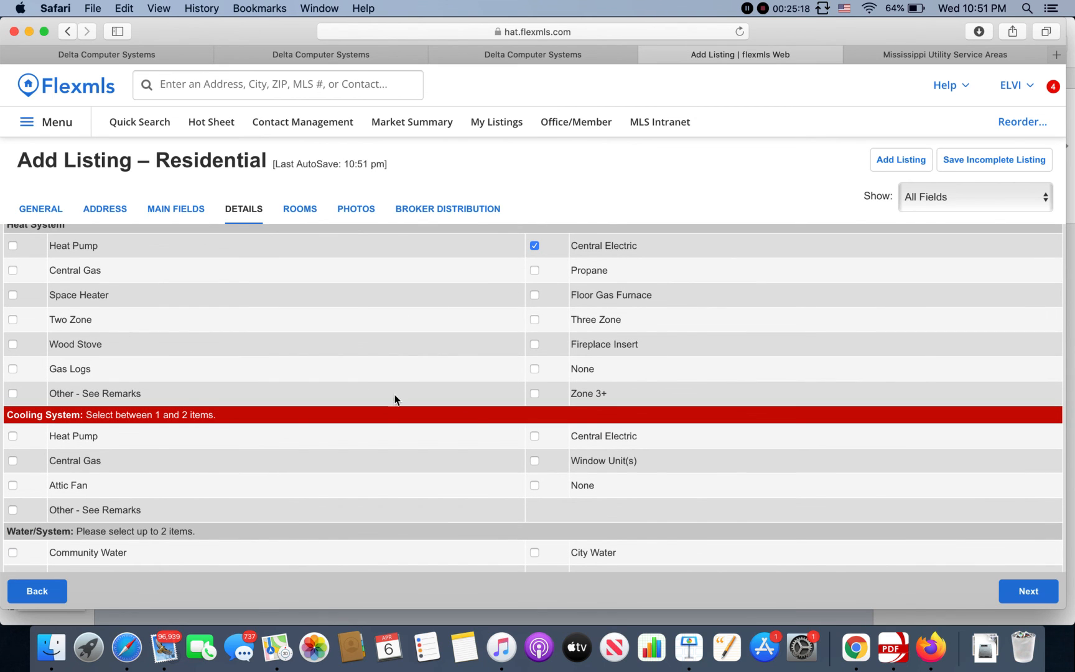
pyautogui.scroll(-1, 381, 415)
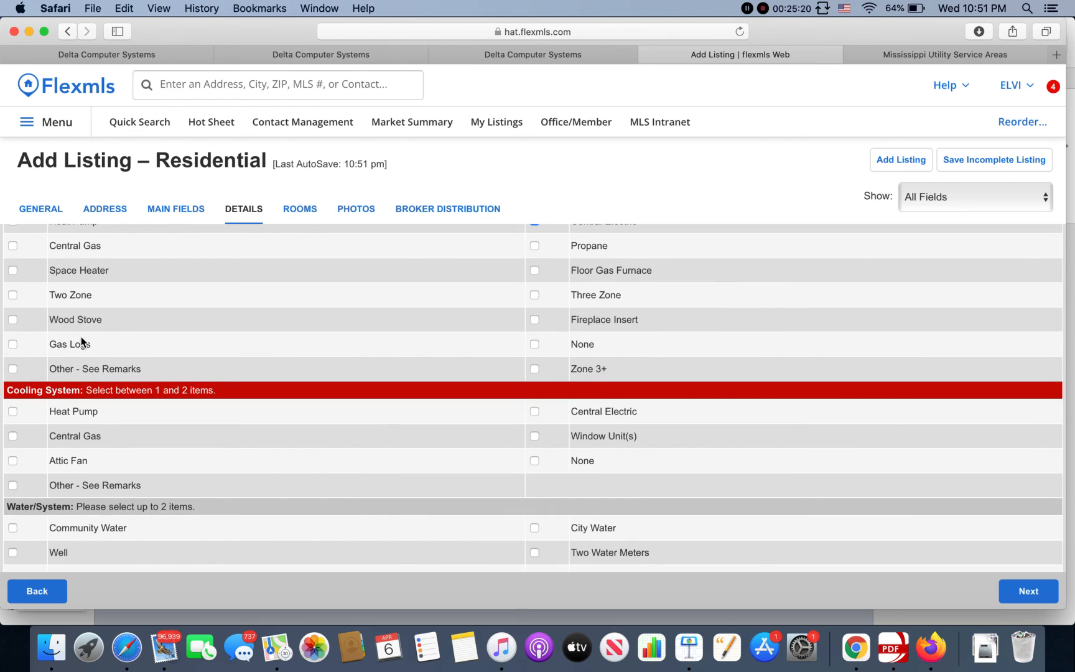
pyautogui.scroll(-3, 69, 334)
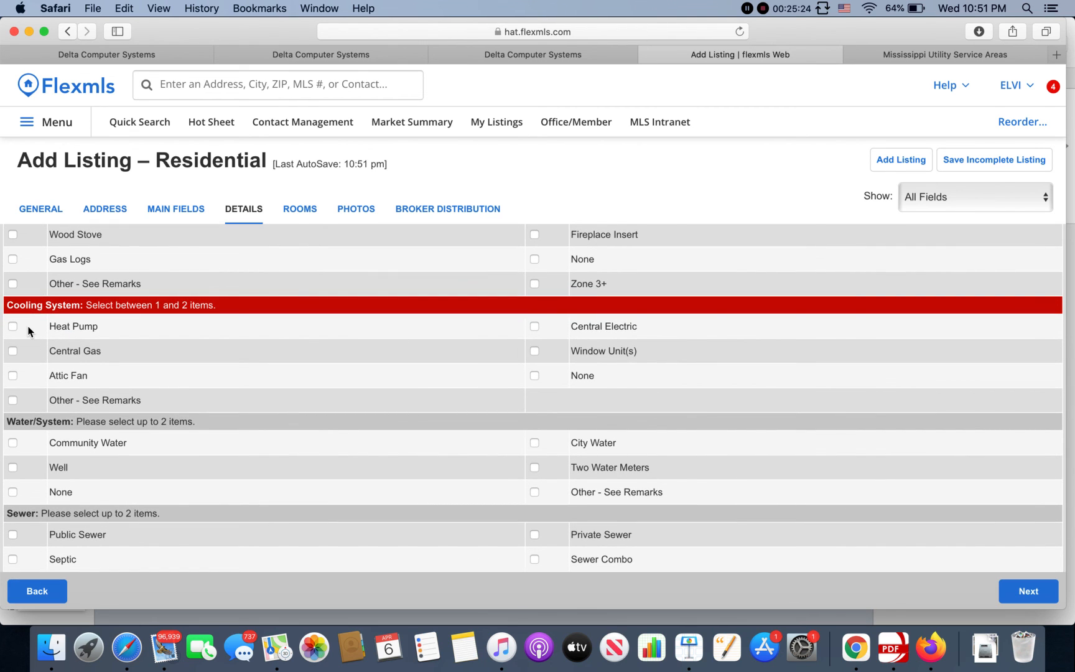
pyautogui.click(533, 327)
# Step: Check Community Water under Water/System and Septic under Sewer
pyautogui.scroll(-5, 330, 458)
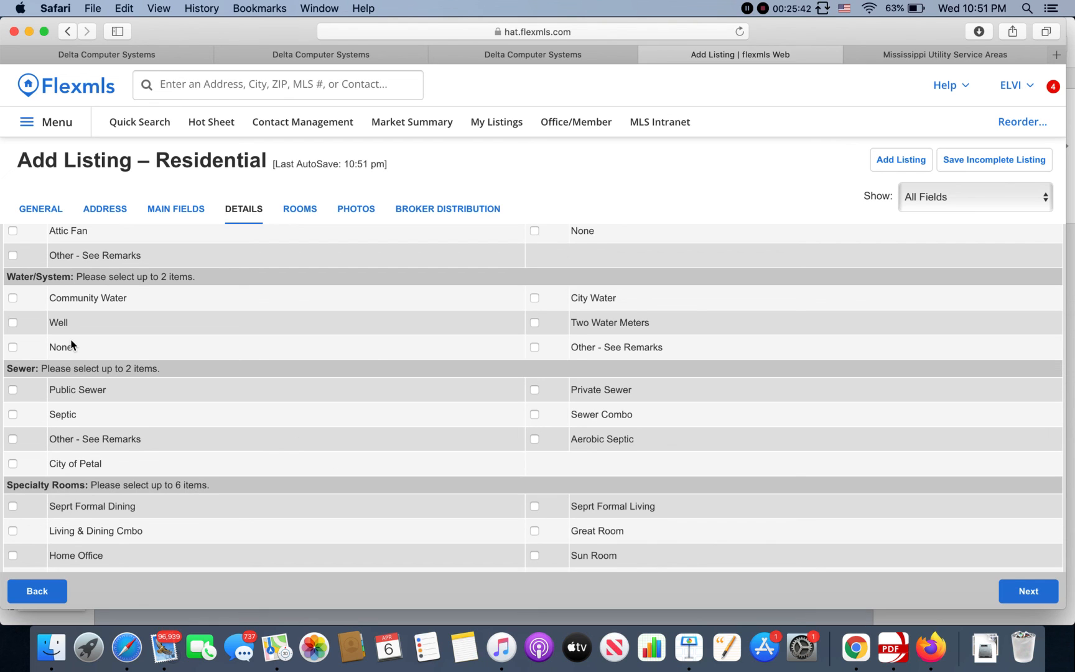
pyautogui.click(14, 301)
pyautogui.scroll(-2, 123, 378)
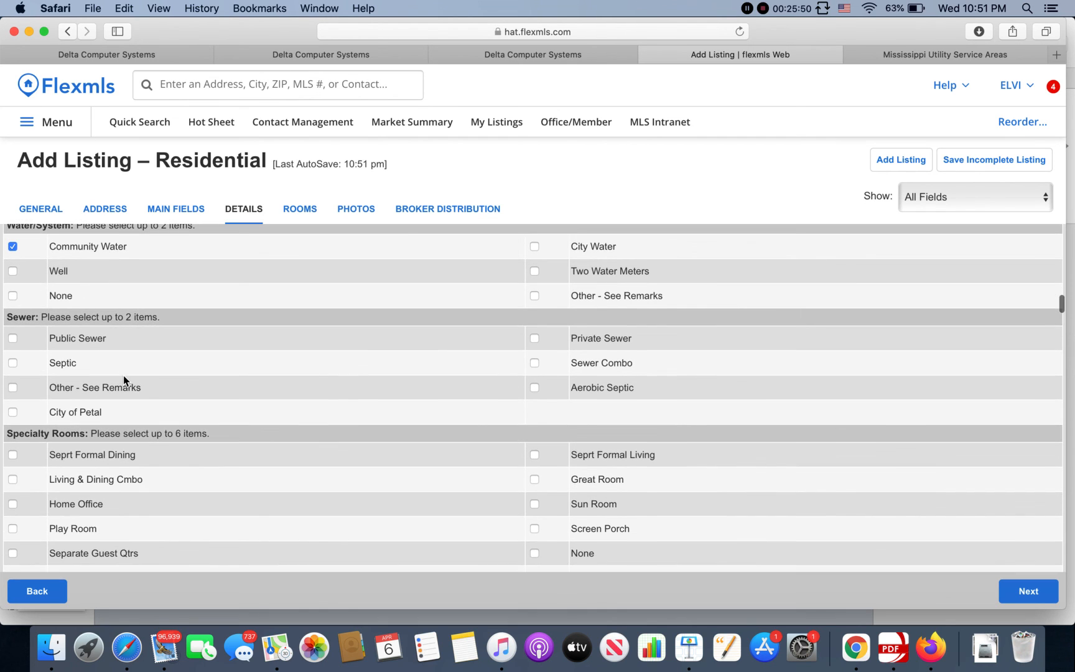
pyautogui.click(13, 363)
# Step: Add Living & Dining Cmbo and Screen Porch as specialty rooms
pyautogui.scroll(-10, 633, 222)
pyautogui.scroll(5, 458, 434)
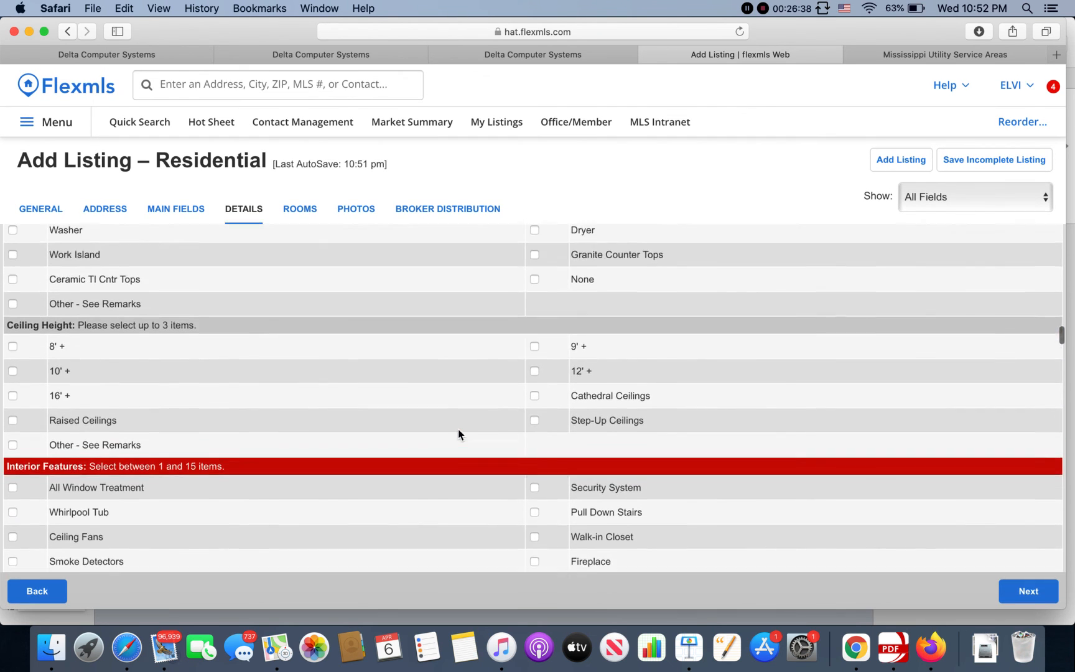
pyautogui.scroll(5, 458, 430)
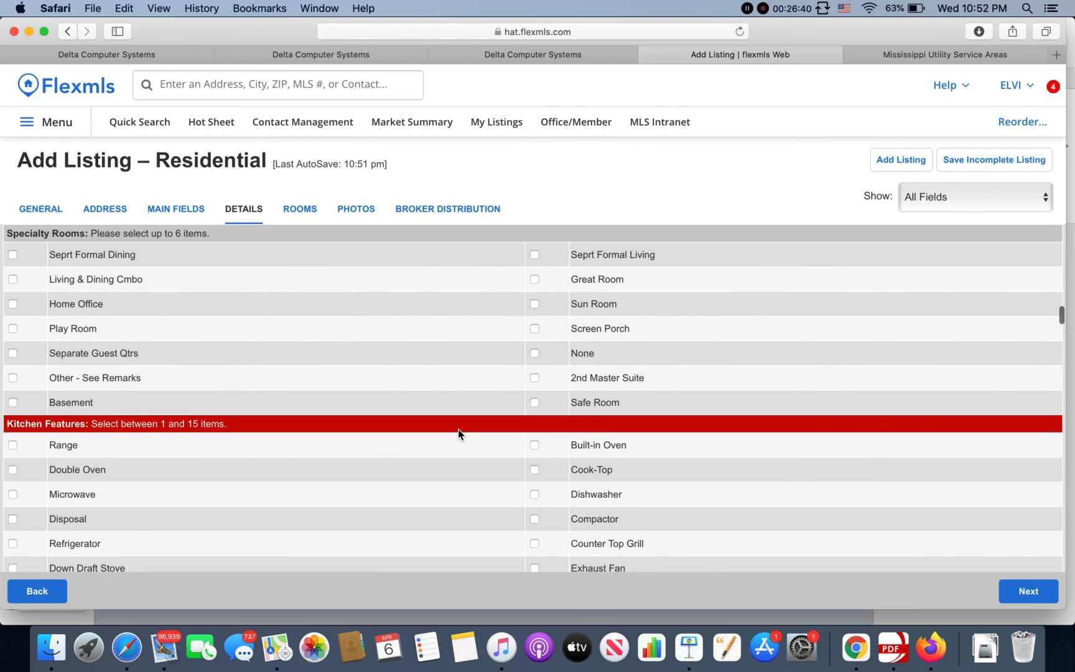
pyautogui.scroll(-2, 458, 434)
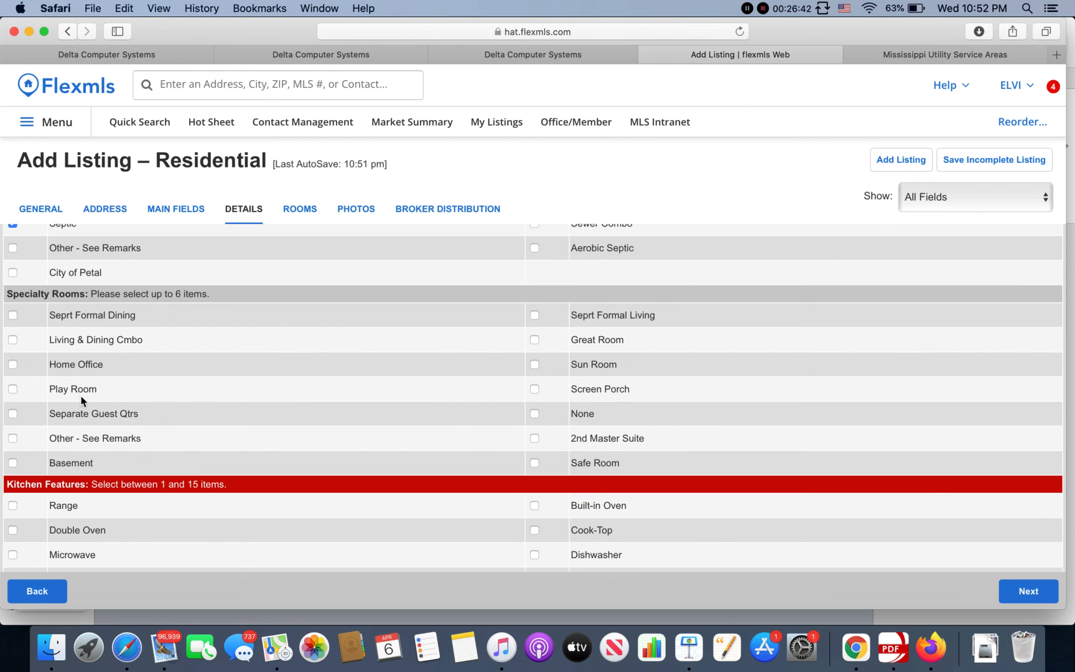
pyautogui.click(12, 340)
pyautogui.click(534, 390)
# Step: Check Cook-Top, Built-in Oven, Dishwasher, Exhaust Fan and Granite Counter Tops as kitchen features, leaving Range unchecked
pyautogui.scroll(-1, 361, 452)
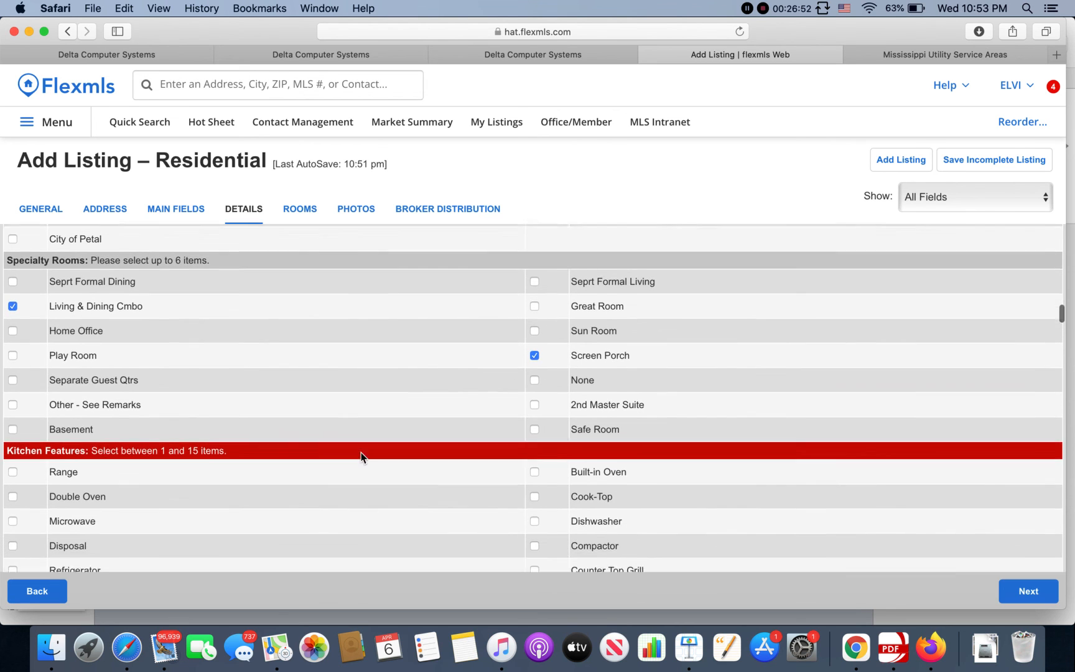
pyautogui.scroll(-3, 361, 458)
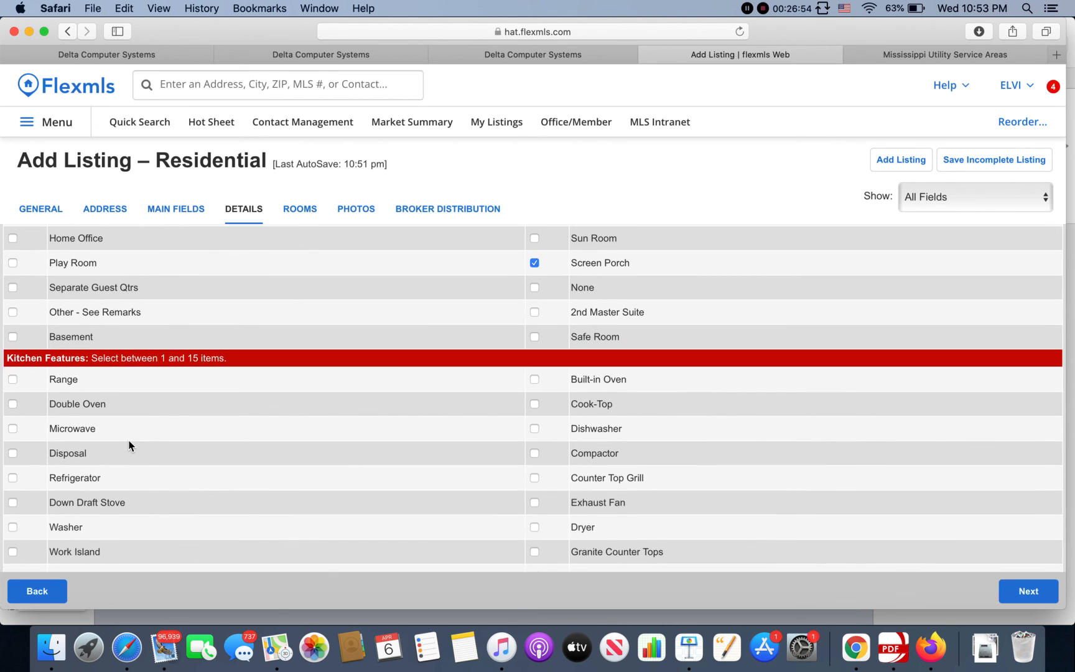
pyautogui.scroll(-3, 128, 445)
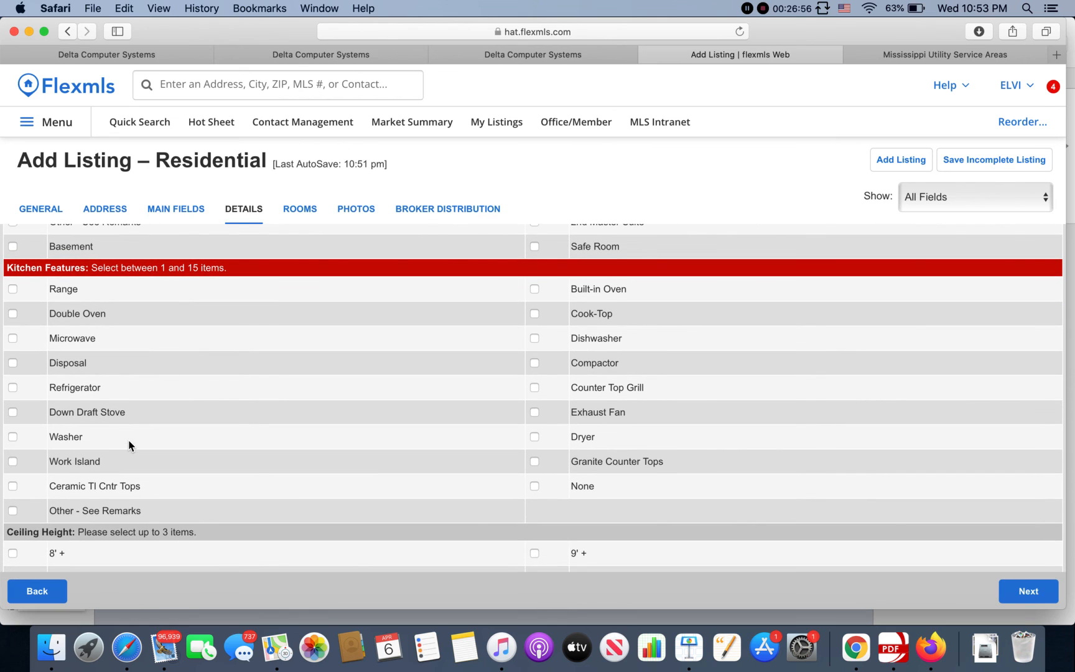
pyautogui.click(14, 291)
pyautogui.click(536, 315)
pyautogui.click(534, 289)
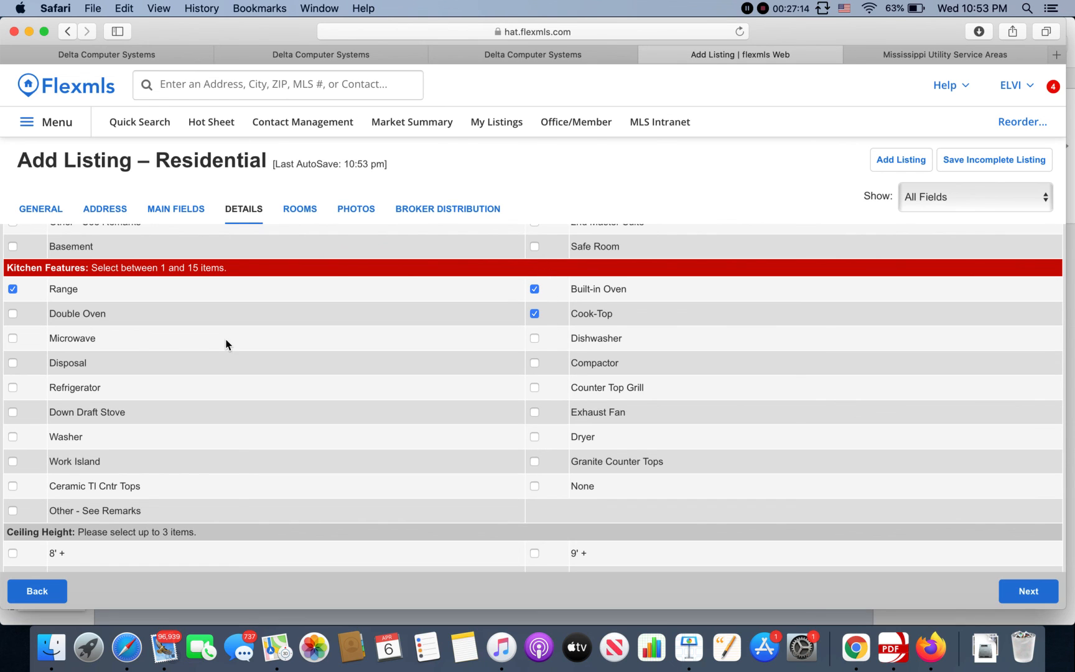
pyautogui.click(13, 289)
pyautogui.click(534, 338)
pyautogui.click(534, 412)
pyautogui.click(534, 462)
# Step: Check 9' +, 10' + and Cathedral Ceilings under Ceiling Height
pyautogui.scroll(-1, 226, 436)
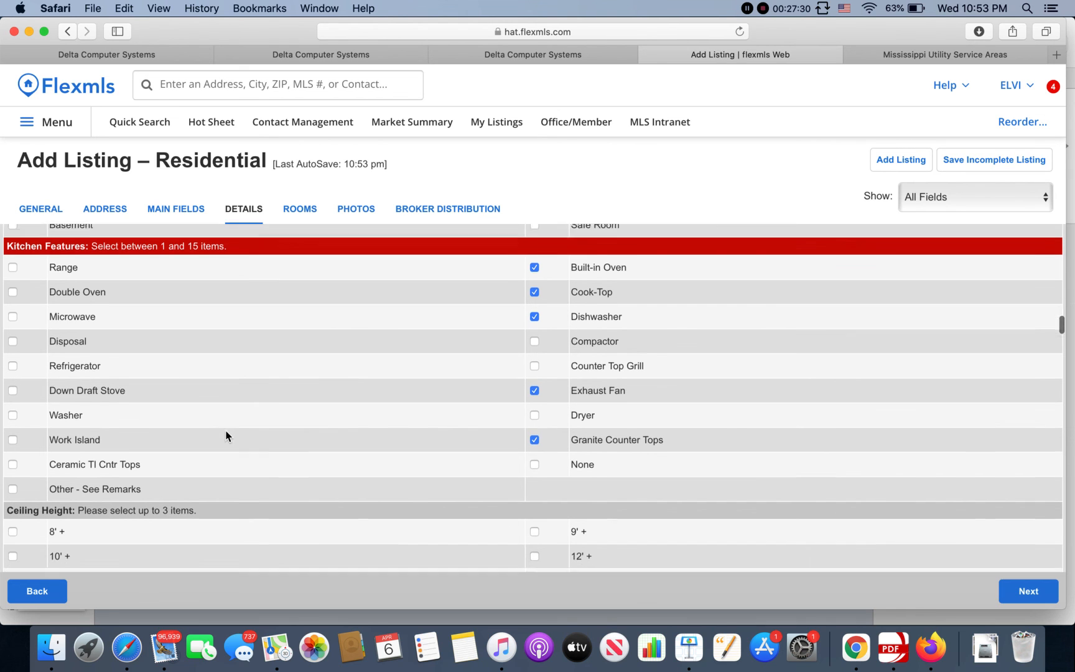
pyautogui.scroll(-1, 225, 435)
pyautogui.scroll(4, 226, 436)
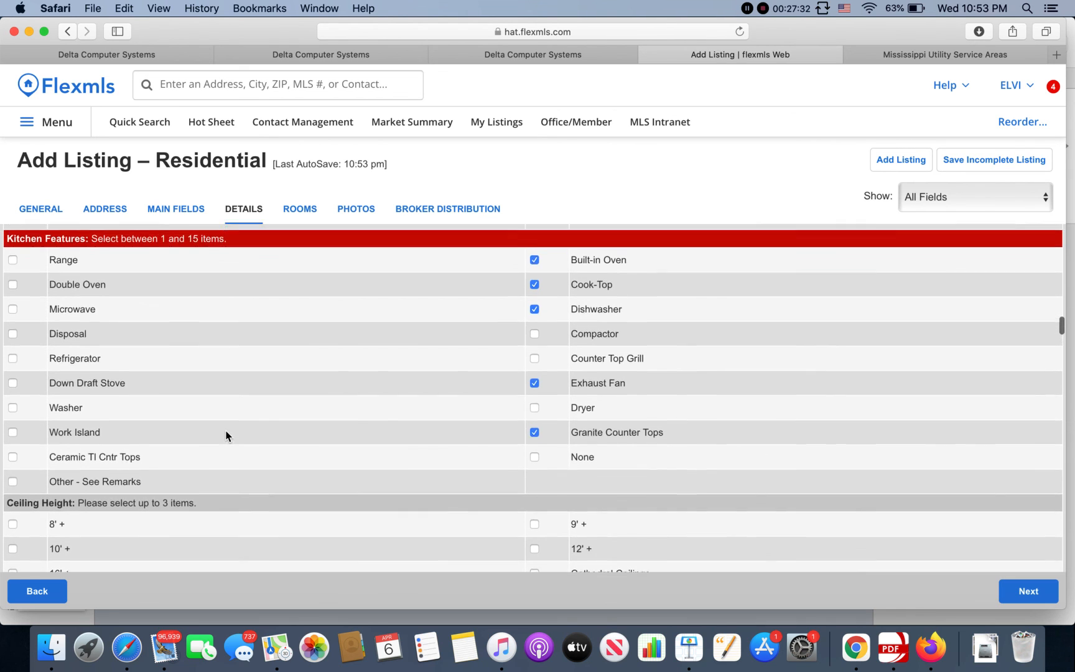
pyautogui.scroll(-3, 226, 435)
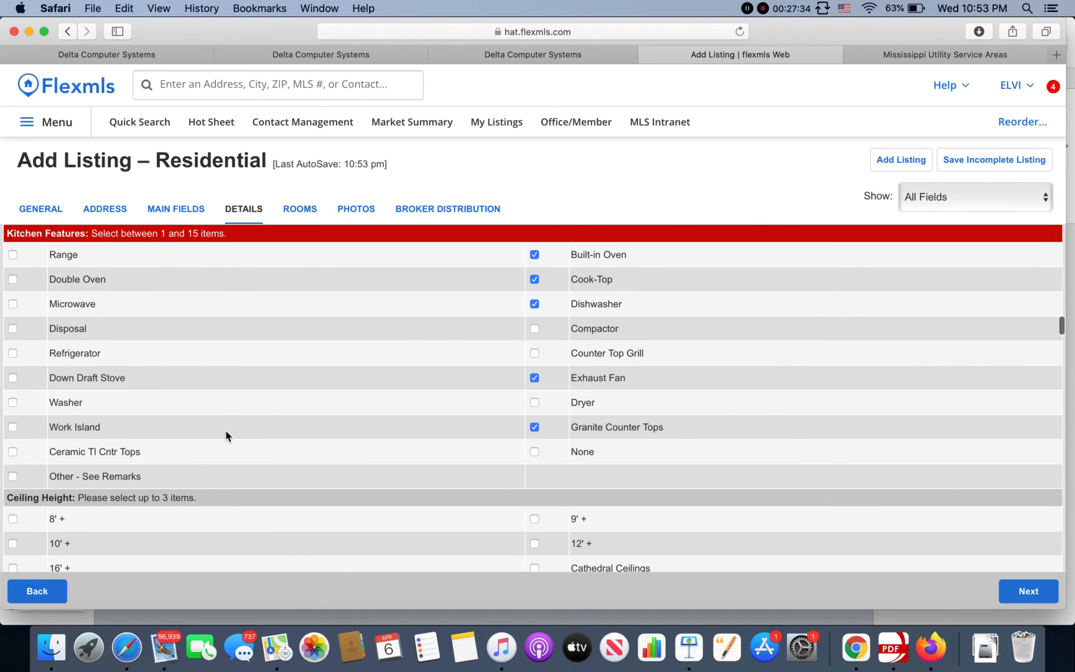
pyautogui.scroll(-1, 226, 435)
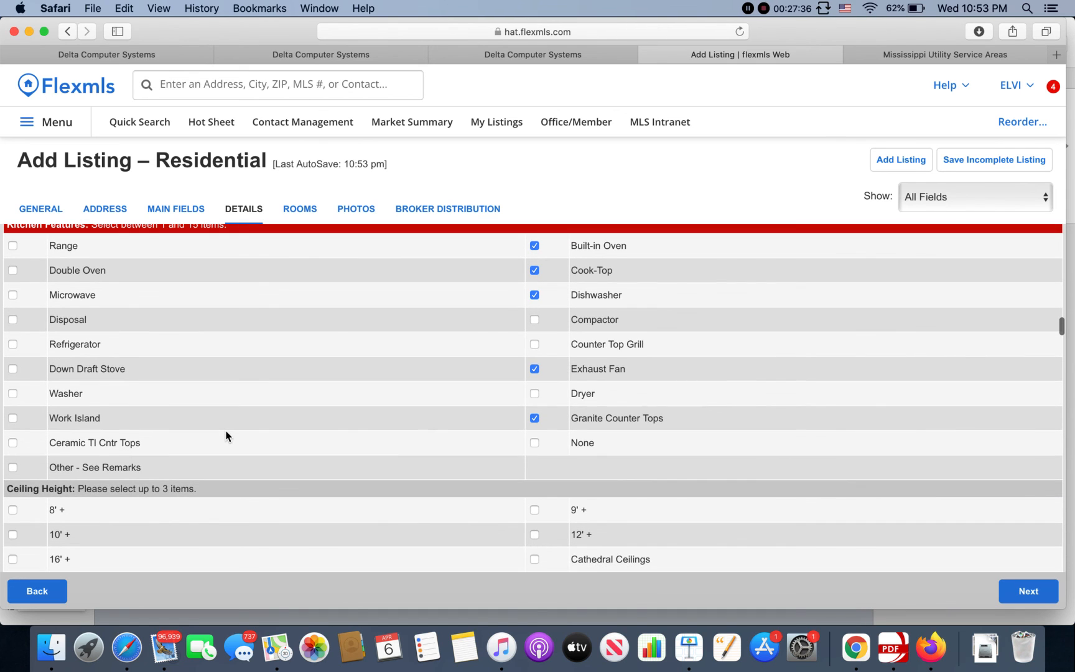
pyautogui.scroll(-1, 226, 436)
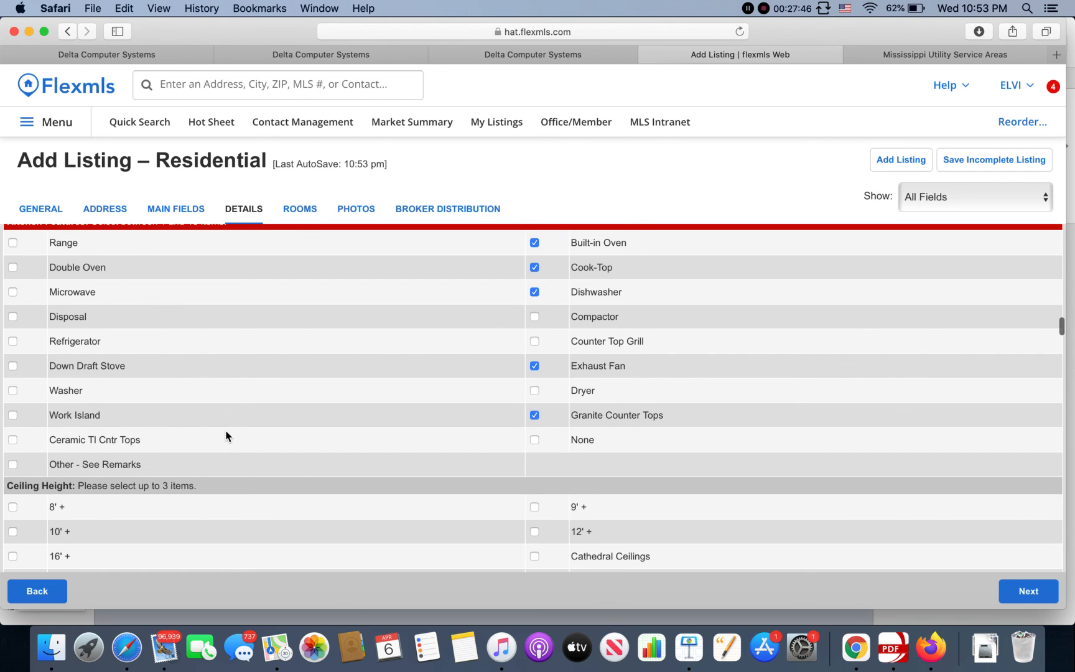
pyautogui.scroll(-1, 226, 435)
pyautogui.scroll(-5, 226, 436)
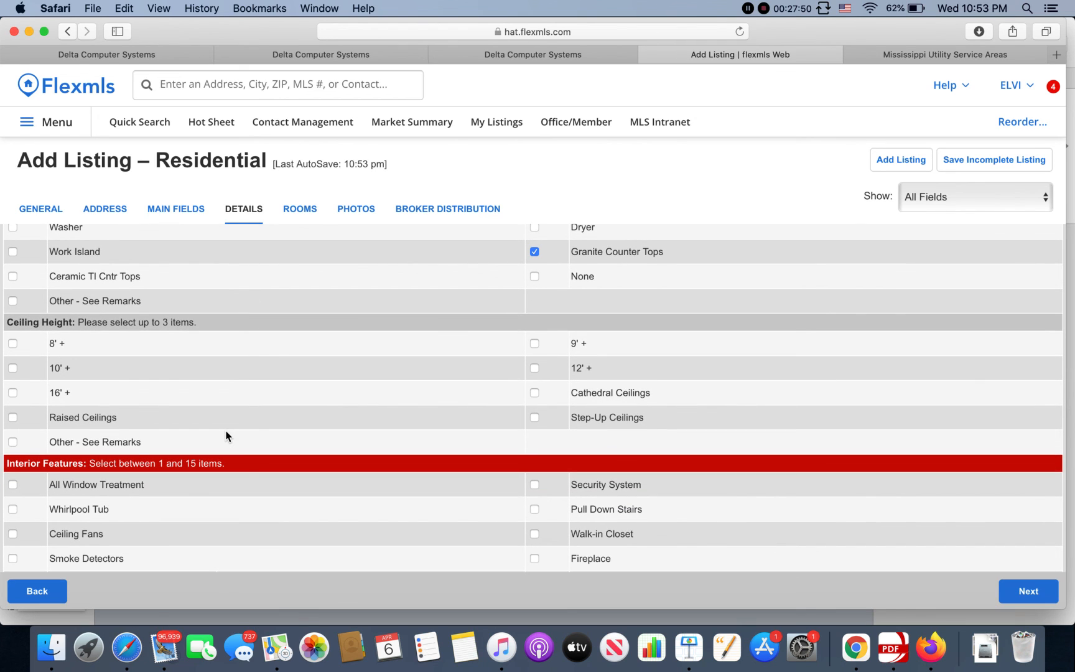
pyautogui.click(534, 343)
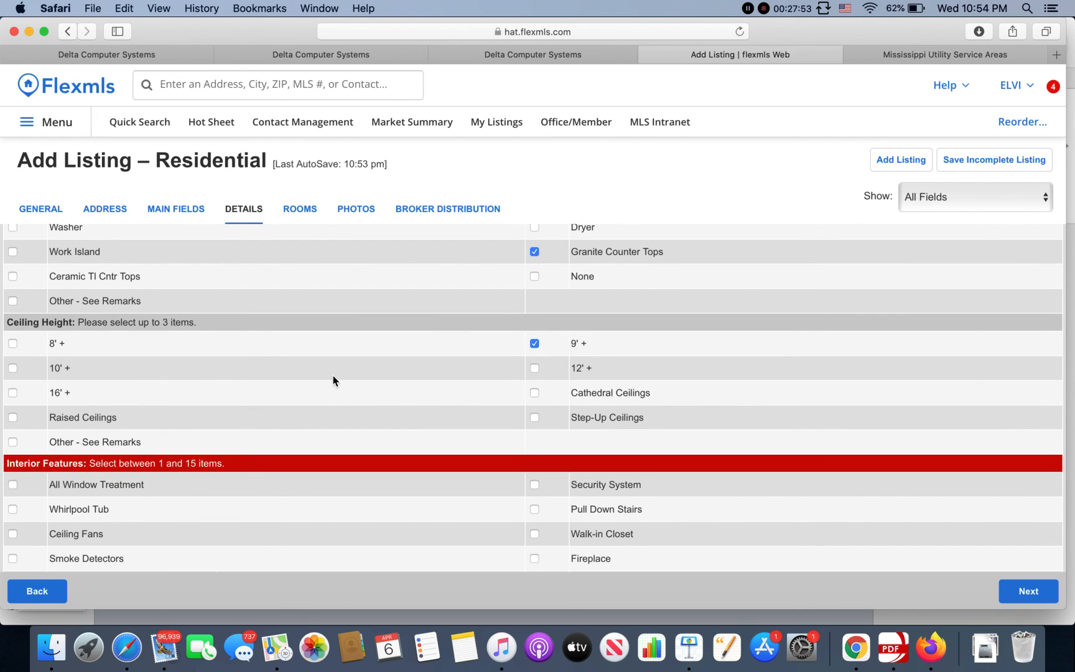
pyautogui.click(13, 368)
pyautogui.scroll(-2, 358, 495)
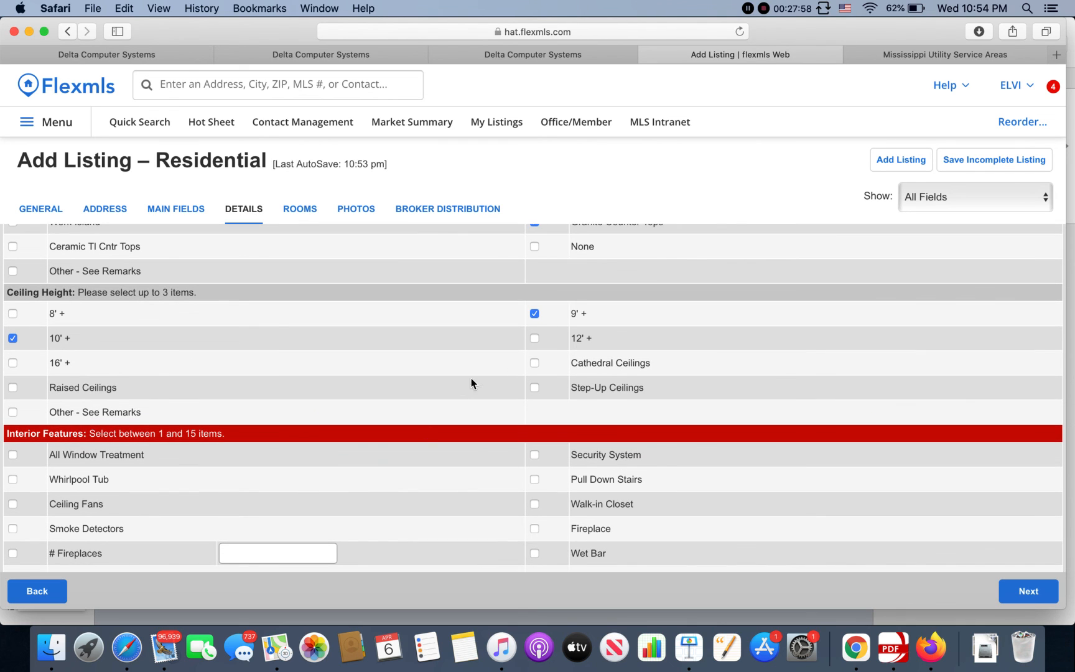
pyautogui.click(535, 364)
# Step: Add Whirlpool Tub and Walk-in Closet as interior features
pyautogui.scroll(-5, 95, 428)
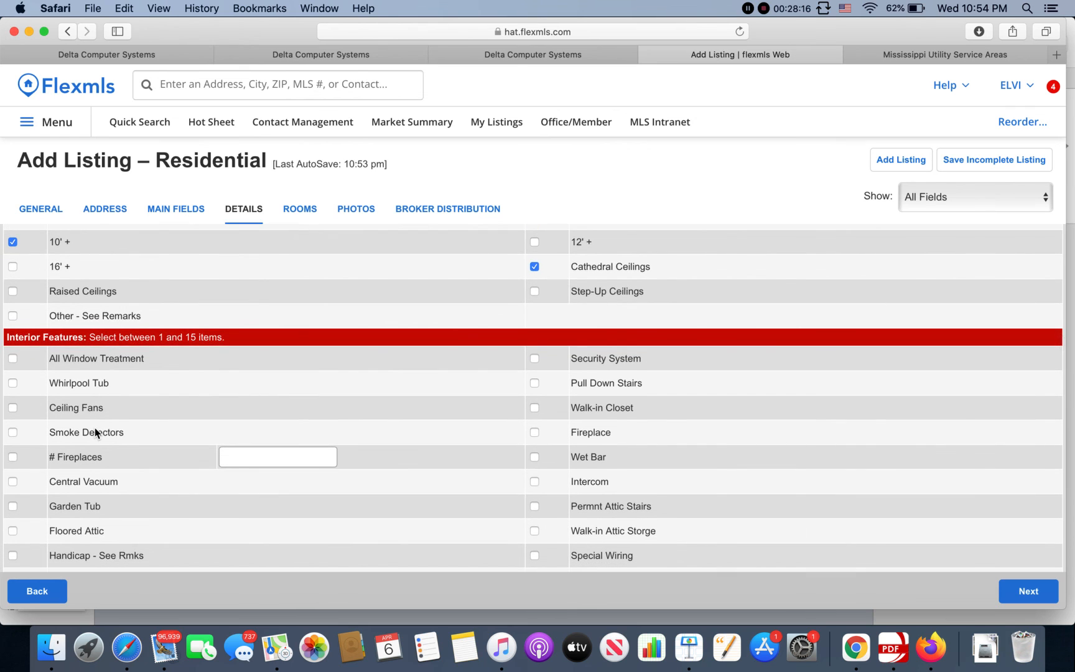
pyautogui.scroll(-2, 95, 428)
pyautogui.scroll(1, 95, 428)
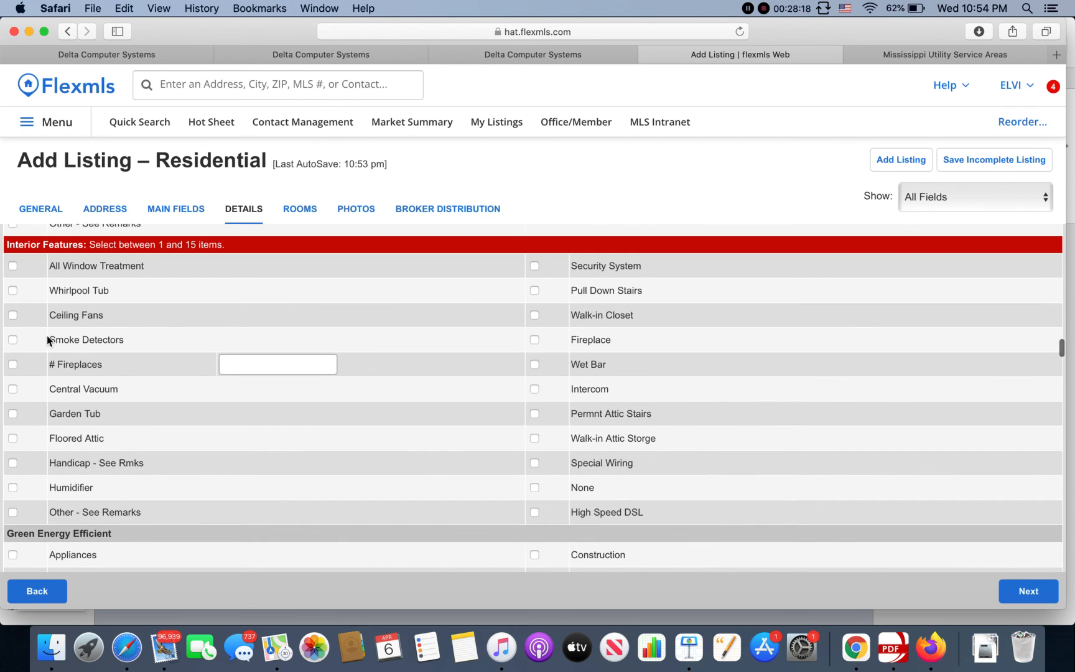
pyautogui.click(13, 292)
pyautogui.click(535, 318)
# Step: Mark the garage as Double Attached and the carport as None
pyautogui.scroll(-8, 514, 471)
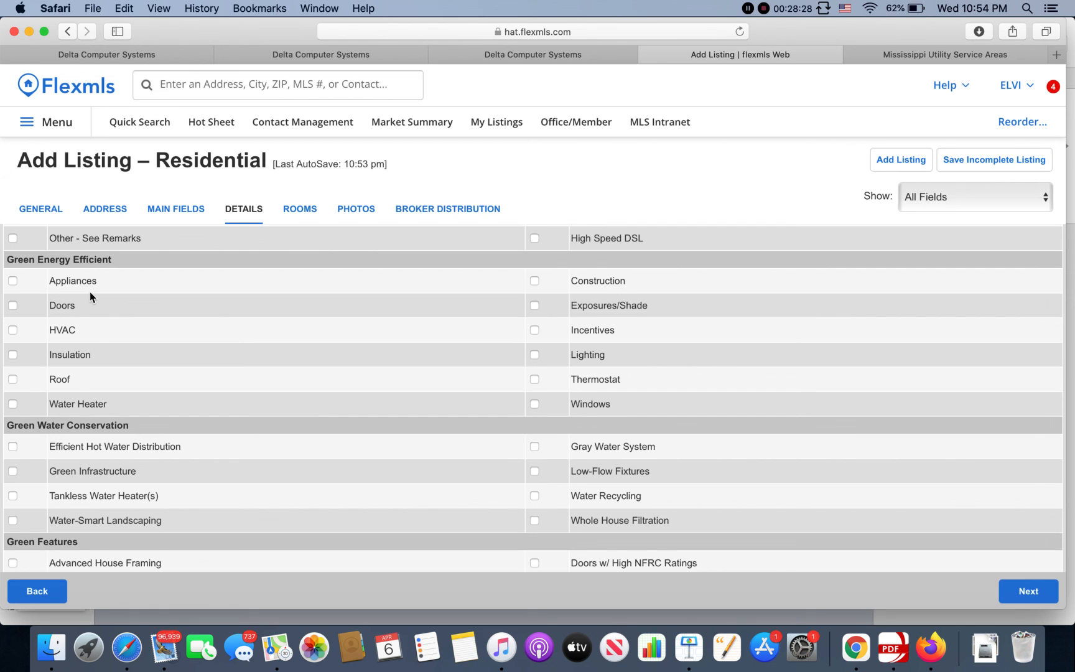
pyautogui.scroll(-1, 90, 293)
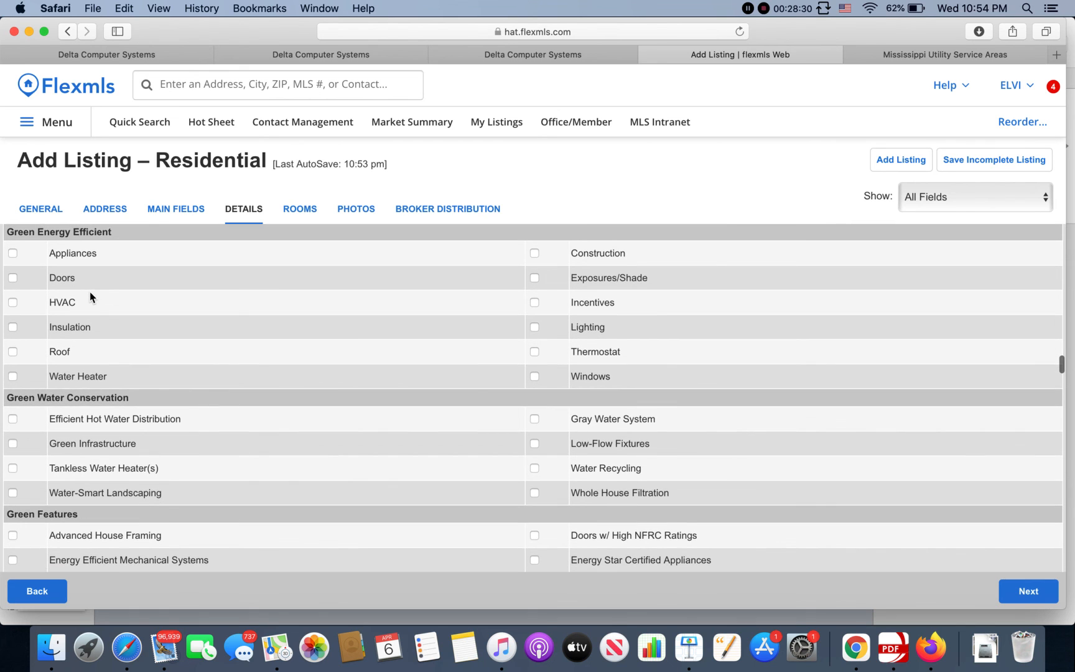
pyautogui.scroll(-1, 90, 292)
pyautogui.scroll(1, 90, 292)
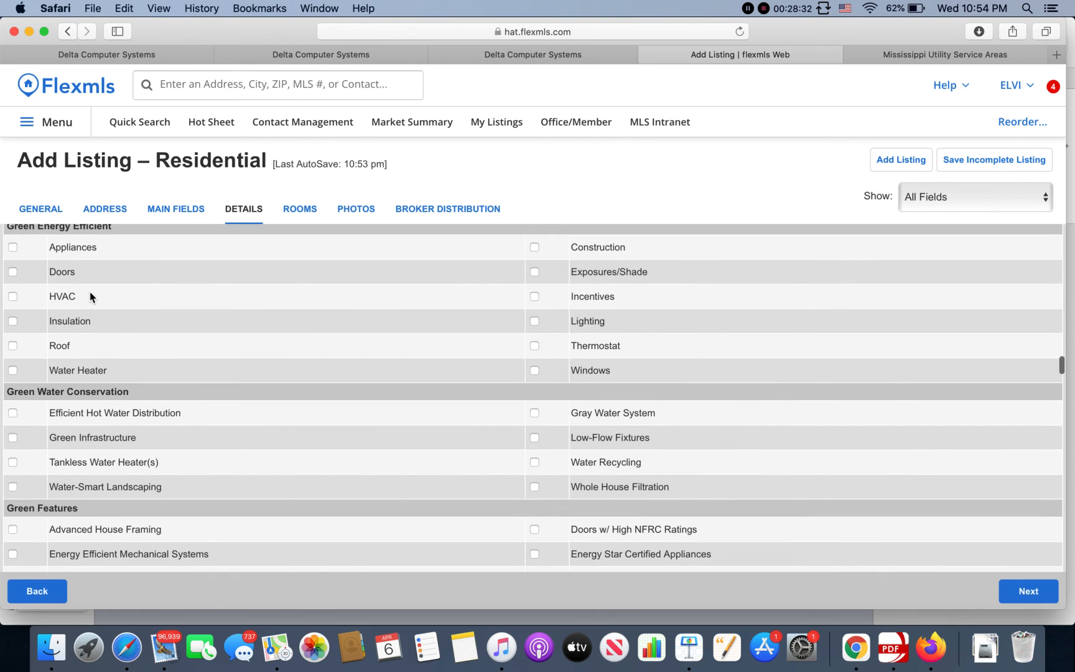
pyautogui.scroll(-10, 90, 298)
pyautogui.scroll(-7, 90, 292)
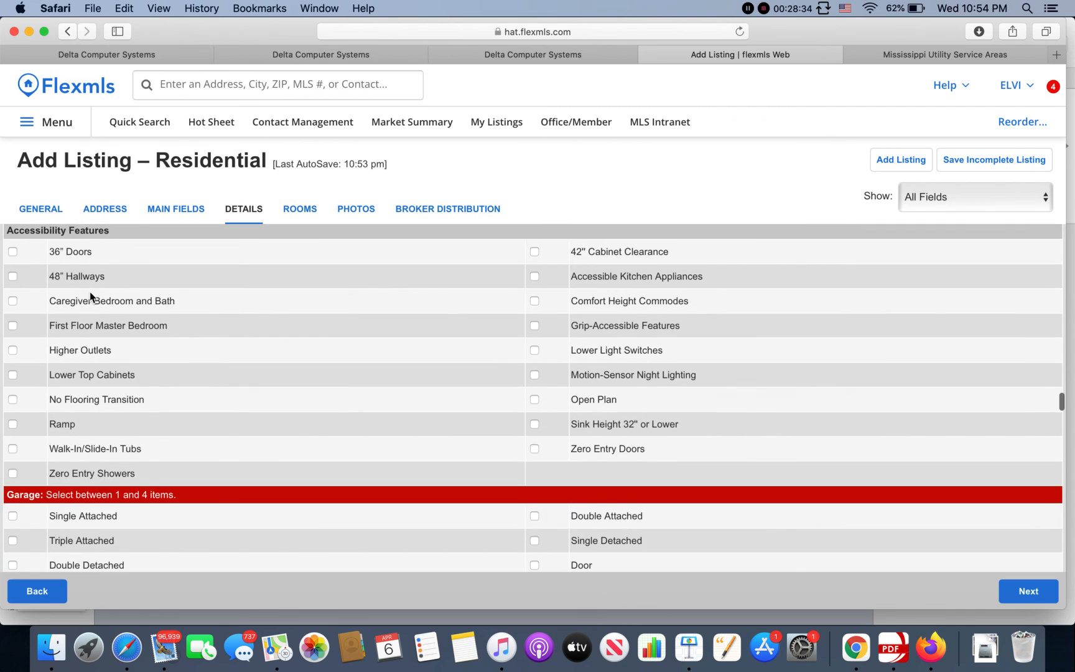
pyautogui.scroll(-6, 90, 293)
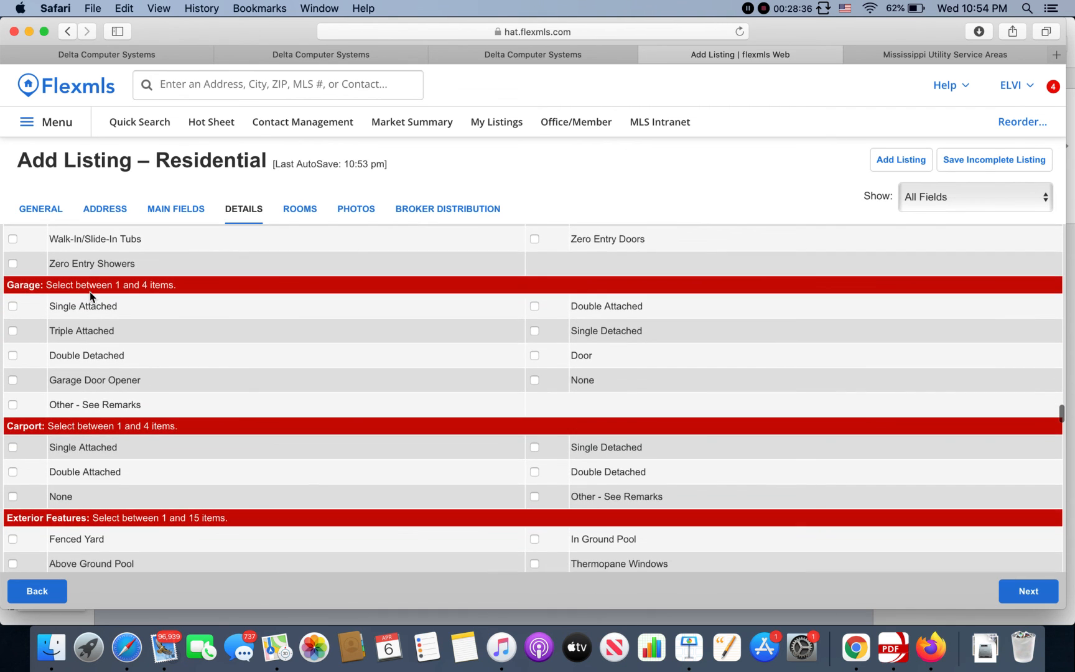
pyautogui.scroll(-1, 90, 296)
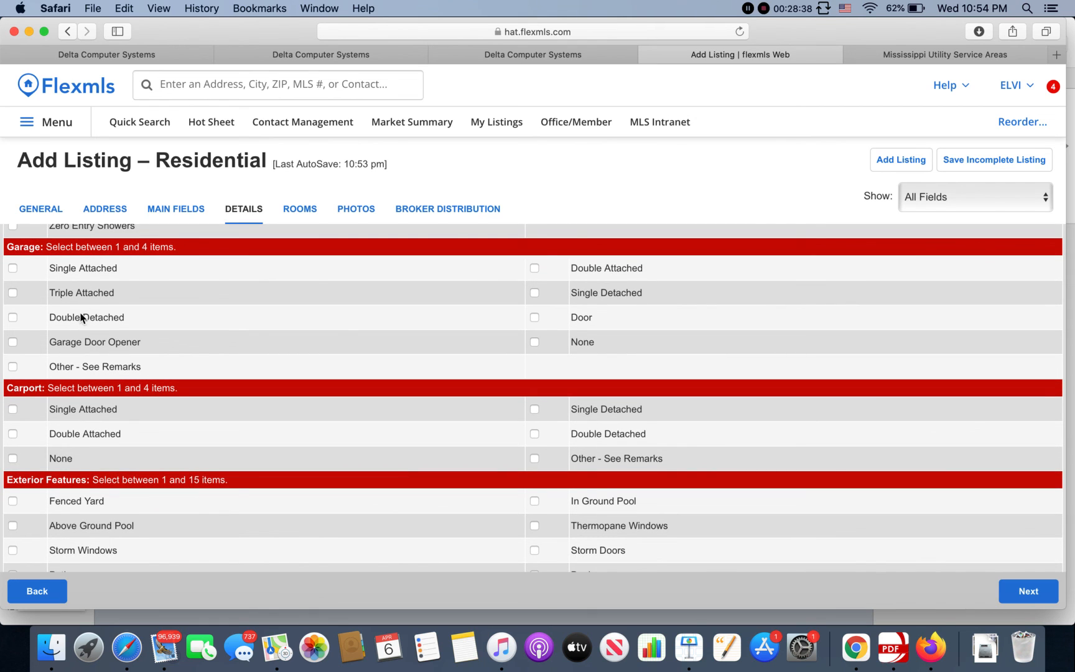
pyautogui.click(534, 268)
pyautogui.scroll(-2, 156, 370)
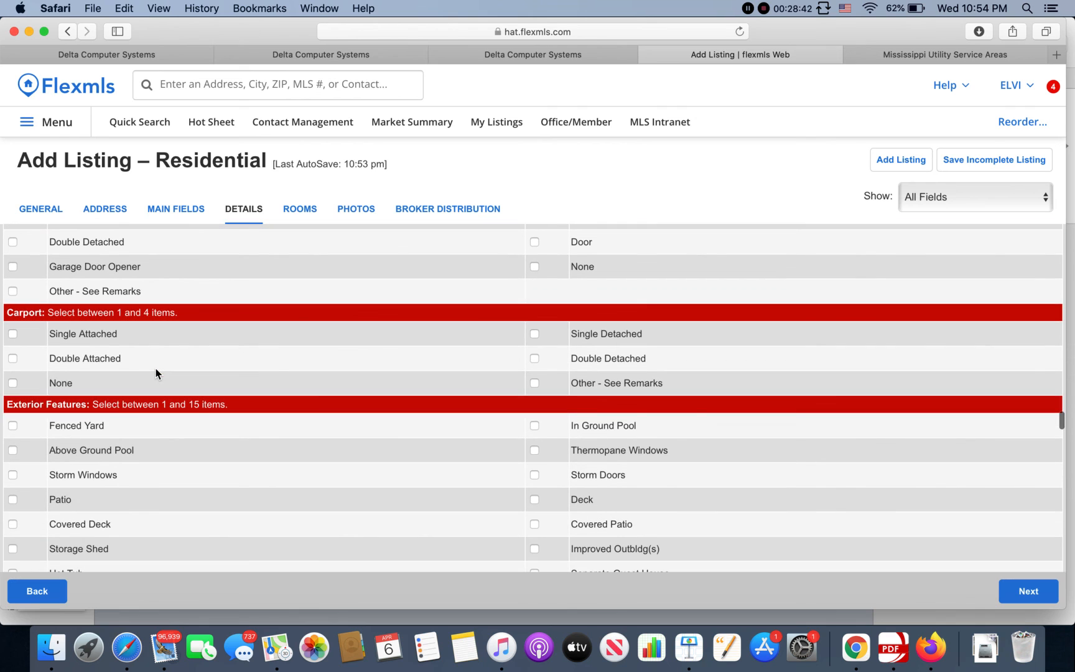
pyautogui.click(12, 382)
# Step: Add Fenced Yard and Patio as exterior features
pyautogui.scroll(-3, 196, 381)
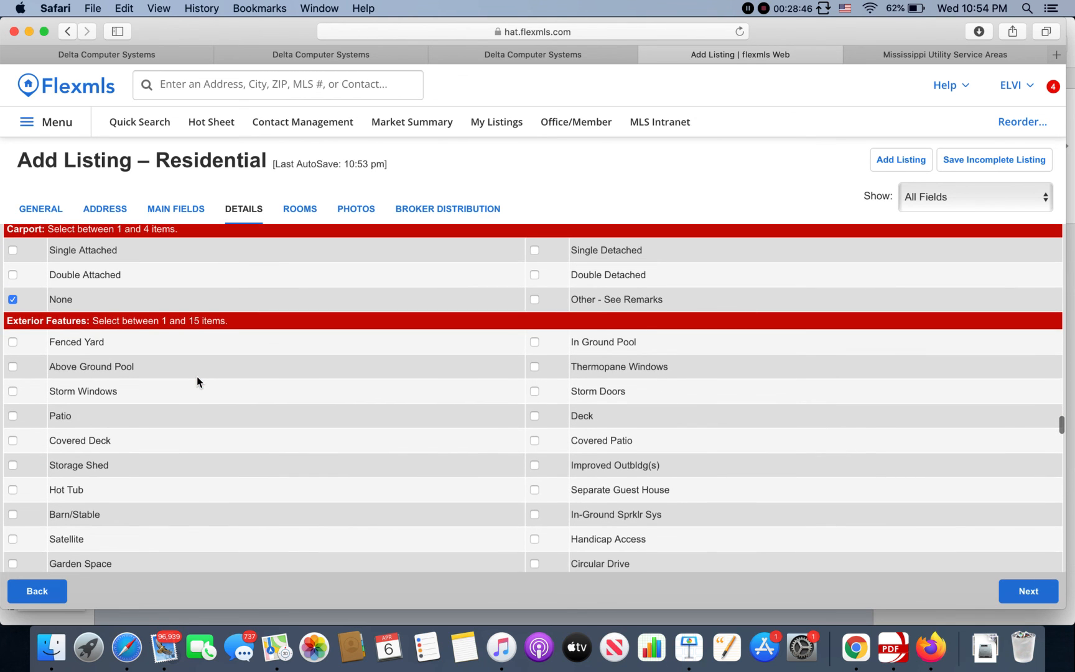
pyautogui.scroll(-2, 196, 377)
pyautogui.scroll(-1, 197, 377)
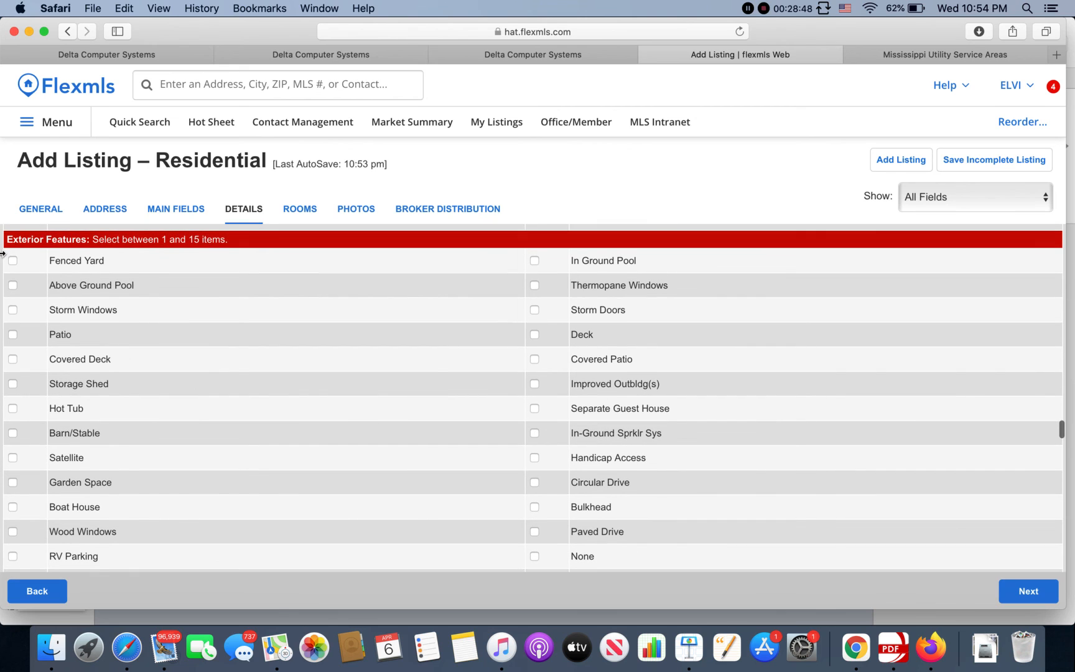
pyautogui.click(12, 260)
pyautogui.scroll(-1, 28, 337)
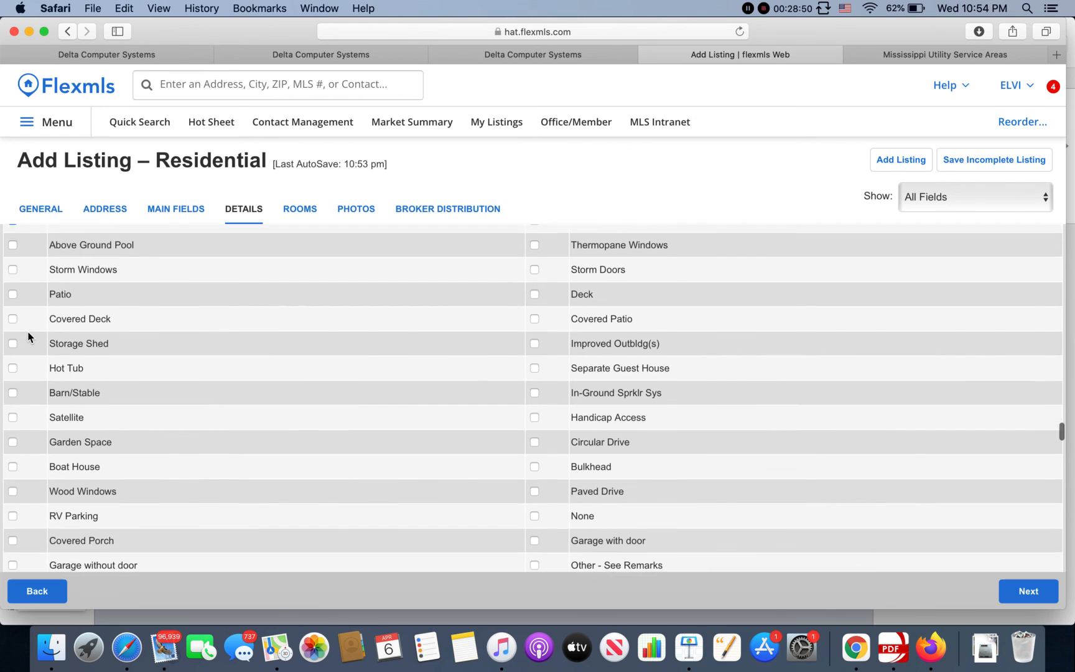
pyautogui.click(13, 289)
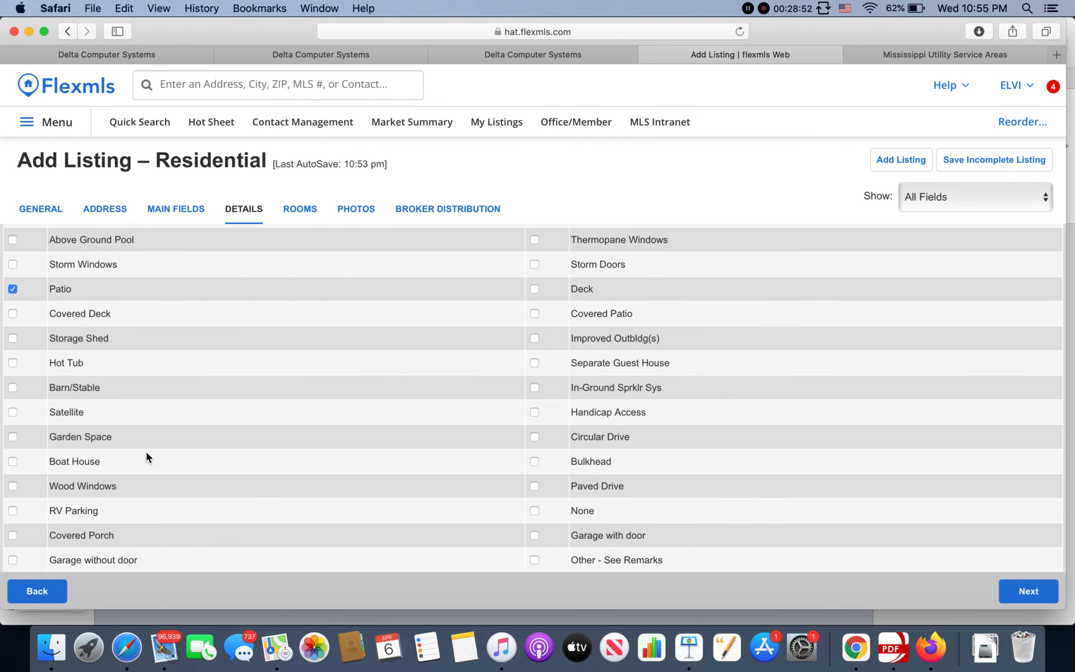
# Step: Add Street Lights and Undrgrnd Utilities as community amenities
pyautogui.scroll(-8, 146, 452)
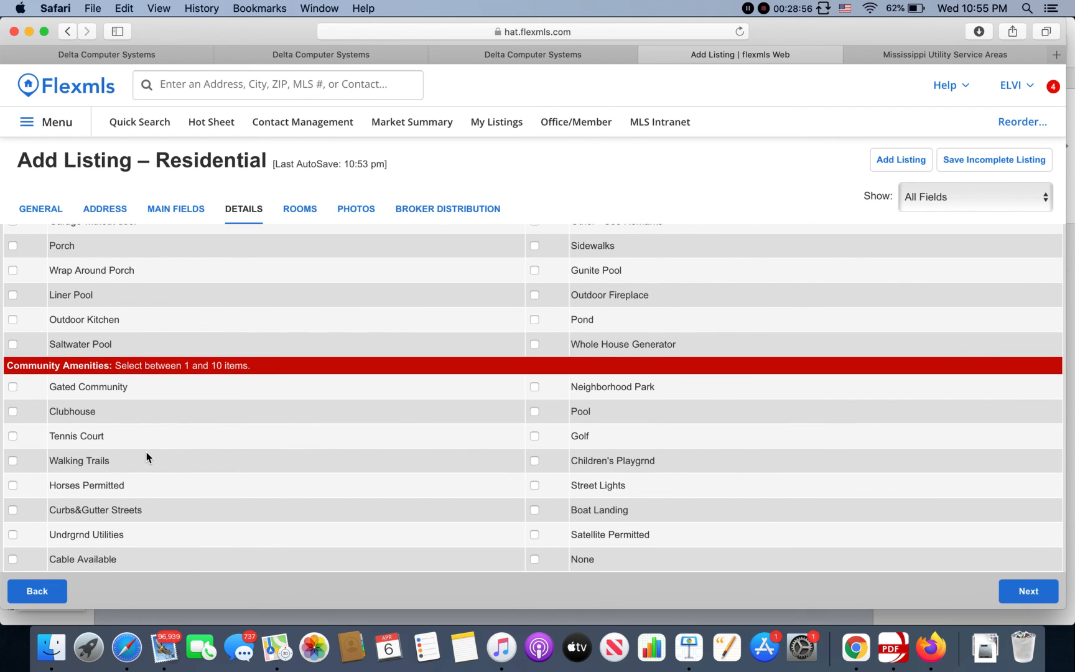
pyautogui.scroll(-3, 147, 457)
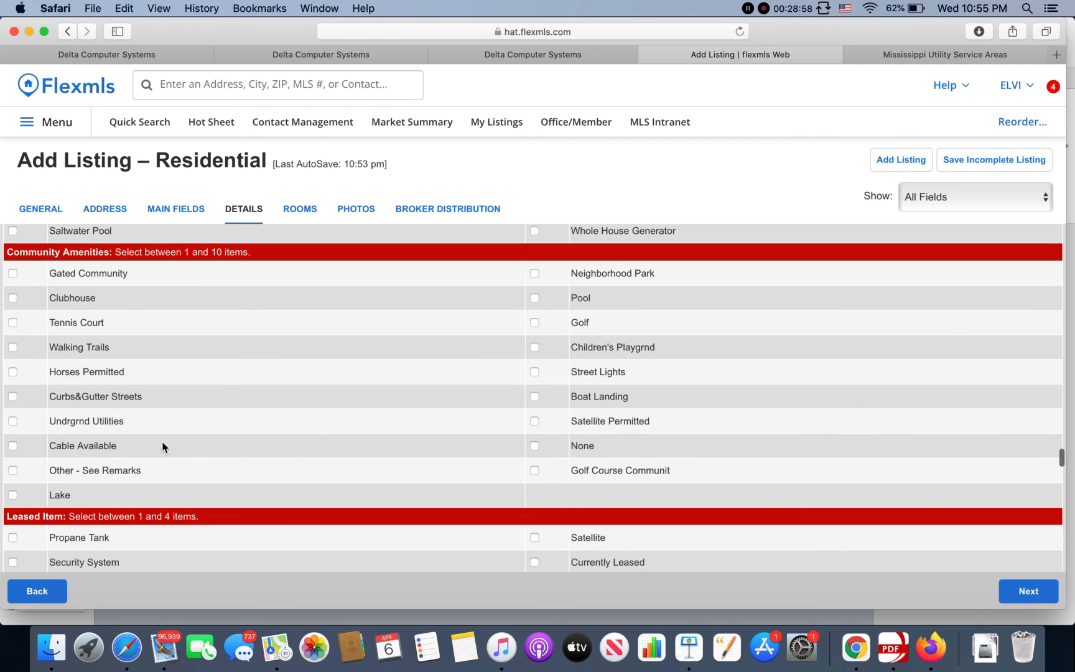
pyautogui.click(535, 372)
pyautogui.scroll(-1, 425, 372)
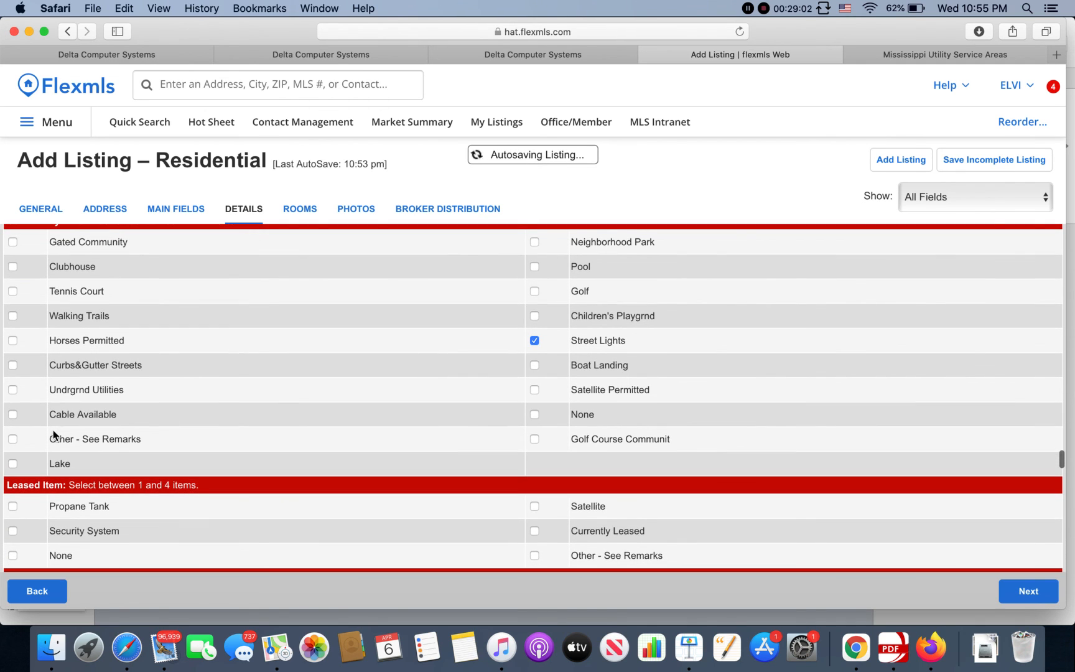
pyautogui.click(14, 391)
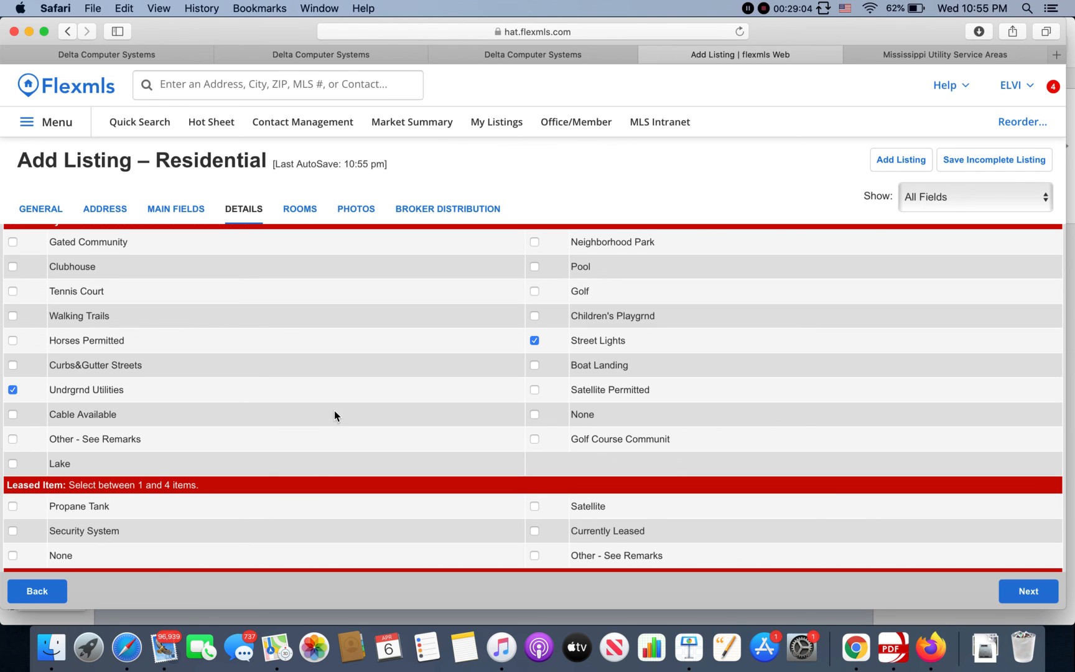
# Step: List Propane Tank and Security System as leased items
pyautogui.scroll(-3, 383, 395)
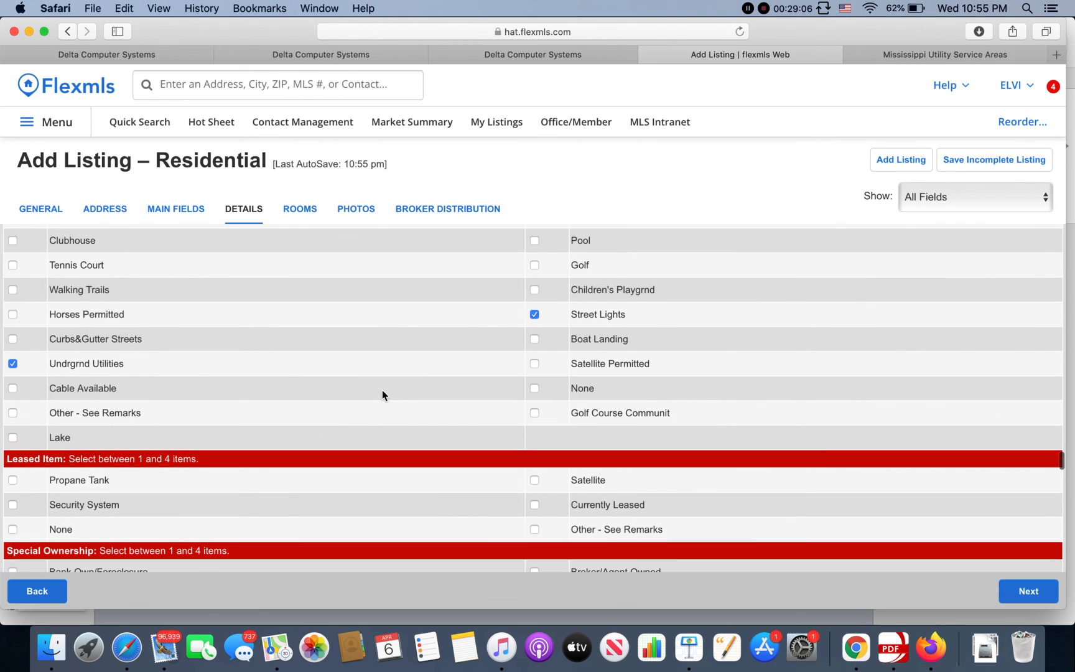
pyautogui.scroll(-3, 381, 390)
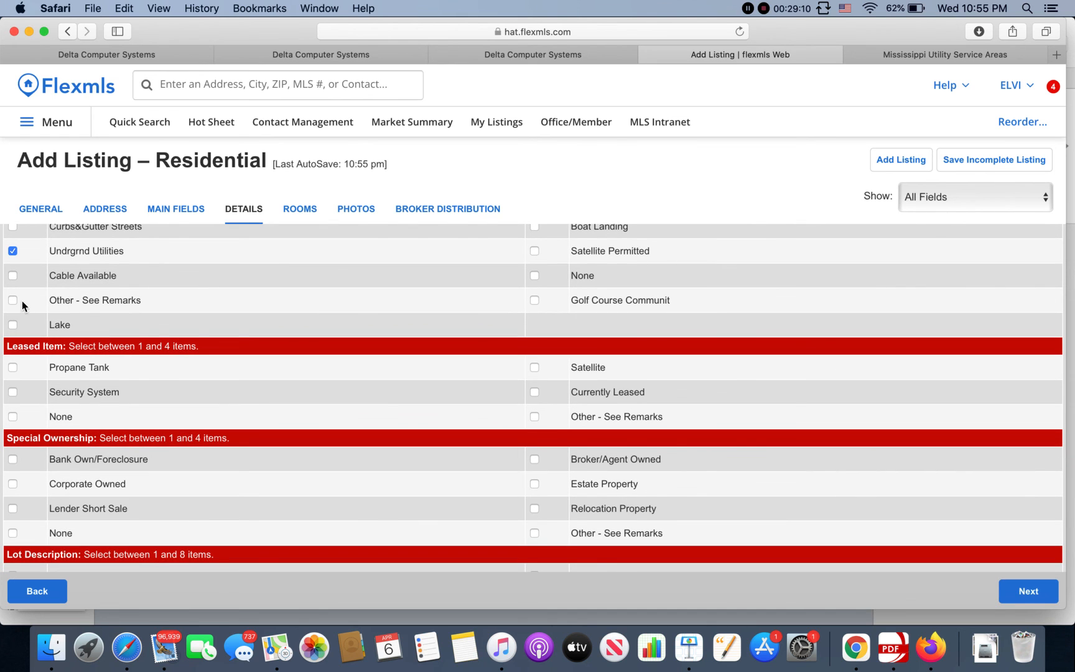
pyautogui.scroll(-2, 155, 319)
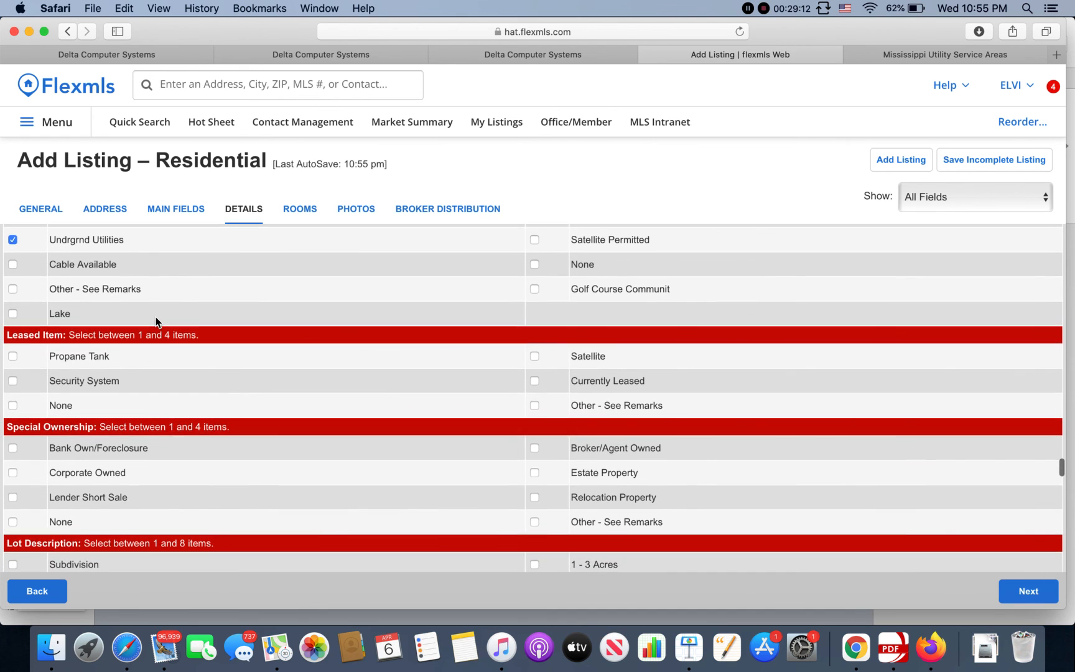
pyautogui.scroll(-1, 156, 318)
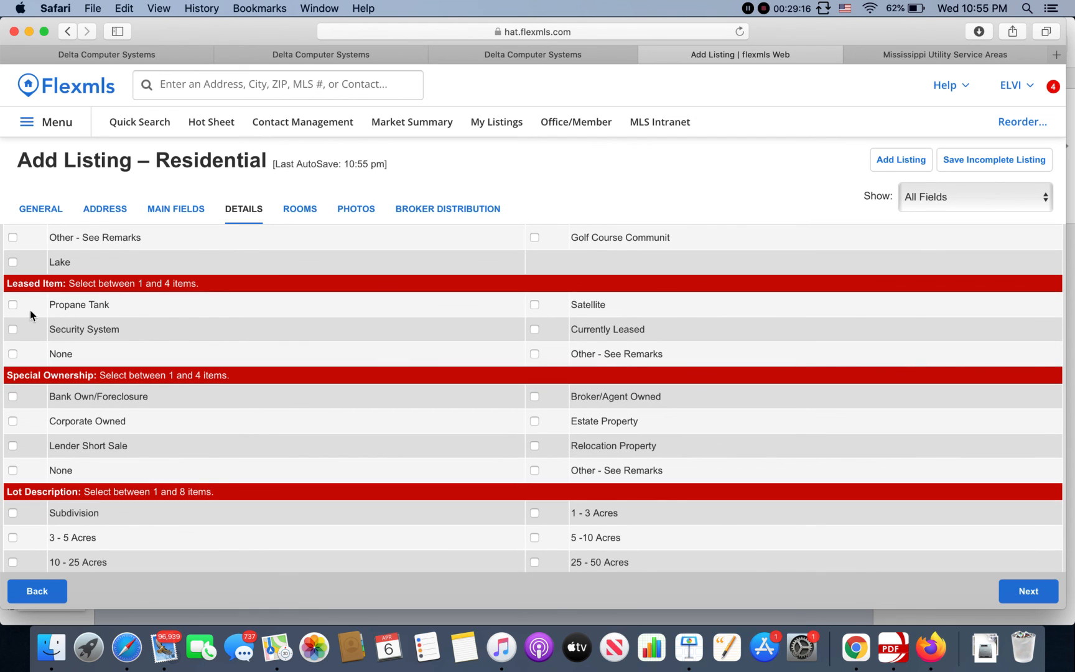
pyautogui.click(13, 306)
pyautogui.click(13, 329)
# Step: Mark special ownership as Broker/Agent Owned and the lot as Subdivision and Level
pyautogui.scroll(-2, 546, 372)
pyautogui.scroll(-3, 546, 372)
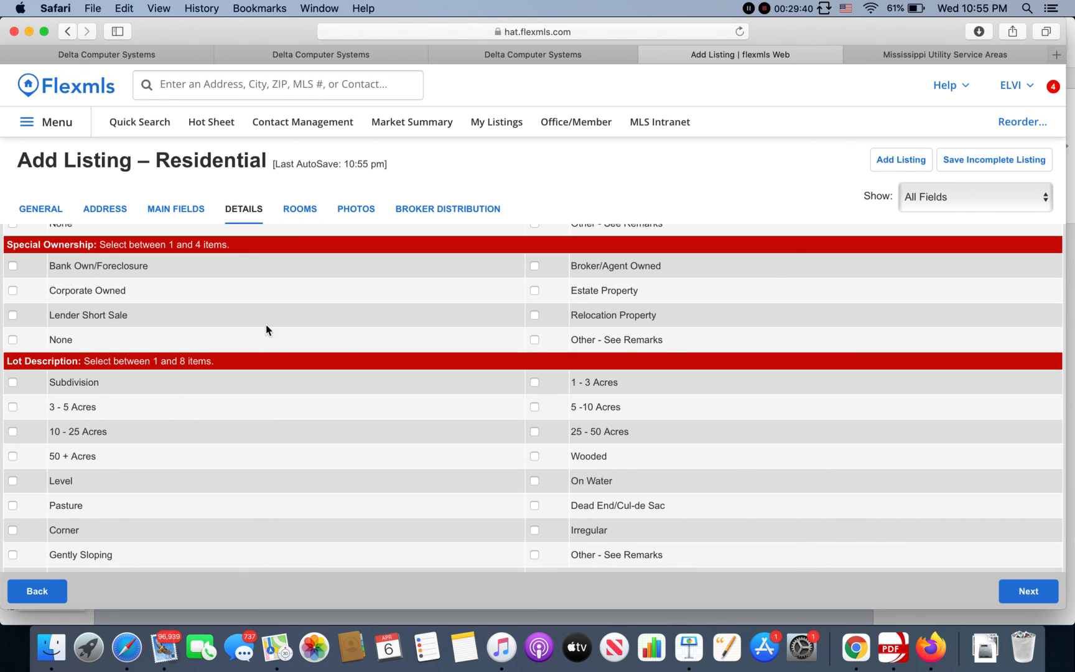
pyautogui.click(533, 266)
pyautogui.scroll(-2, 532, 305)
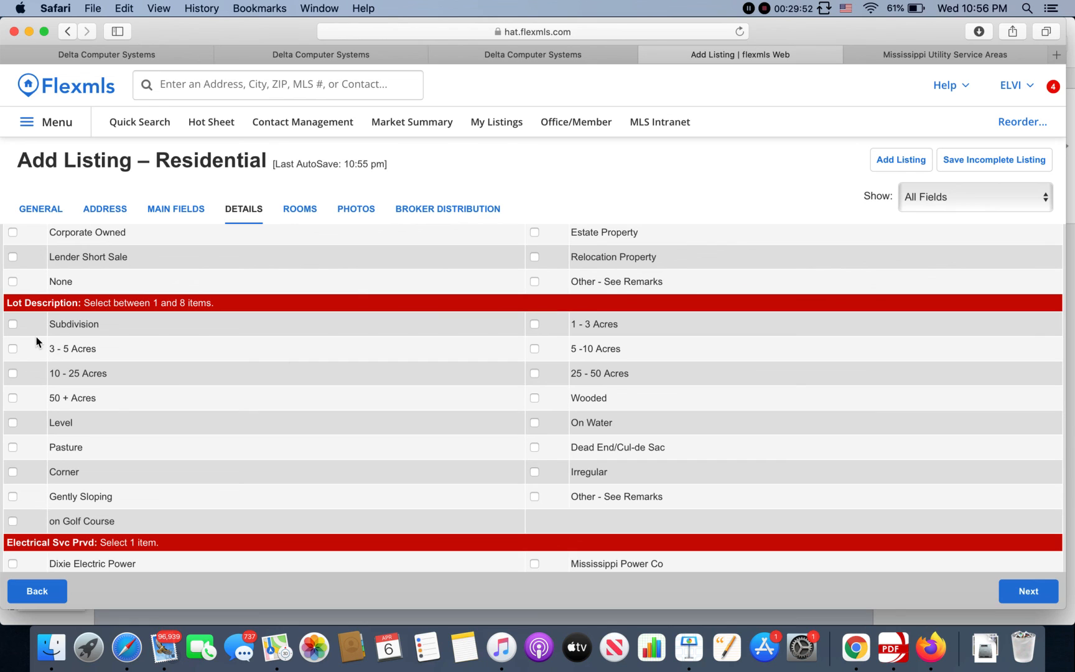
pyautogui.click(13, 323)
pyautogui.click(13, 423)
pyautogui.scroll(-5, 429, 466)
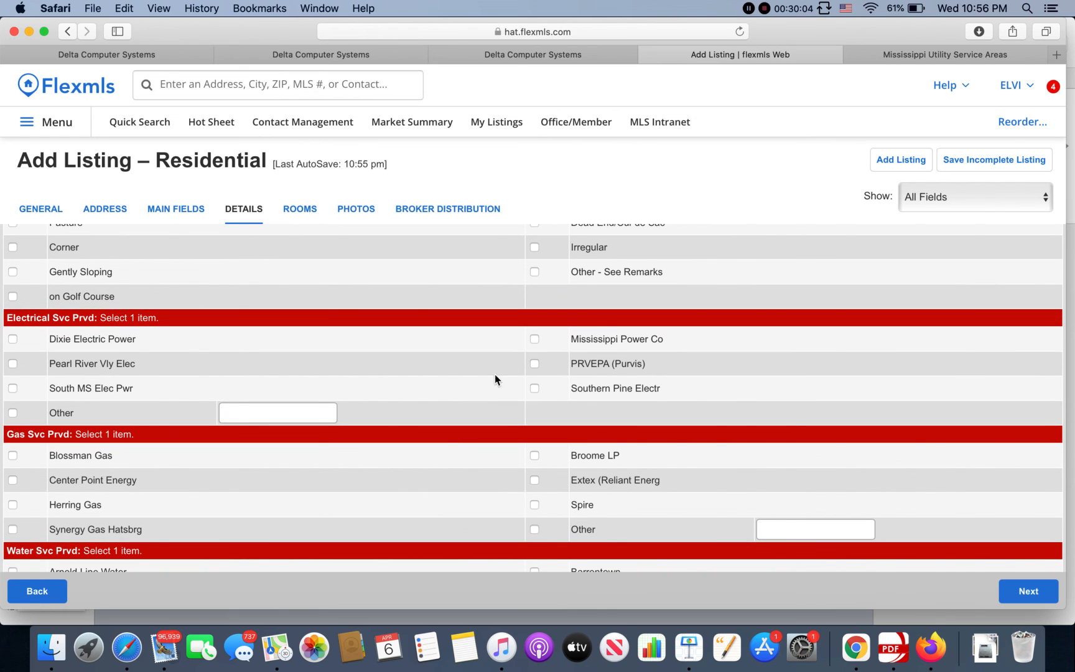
# Step: Choose PRVEPA (Purvis) electric, Blossman Gas and West Lamar Water as providers
pyautogui.click(533, 366)
pyautogui.scroll(-4, 439, 385)
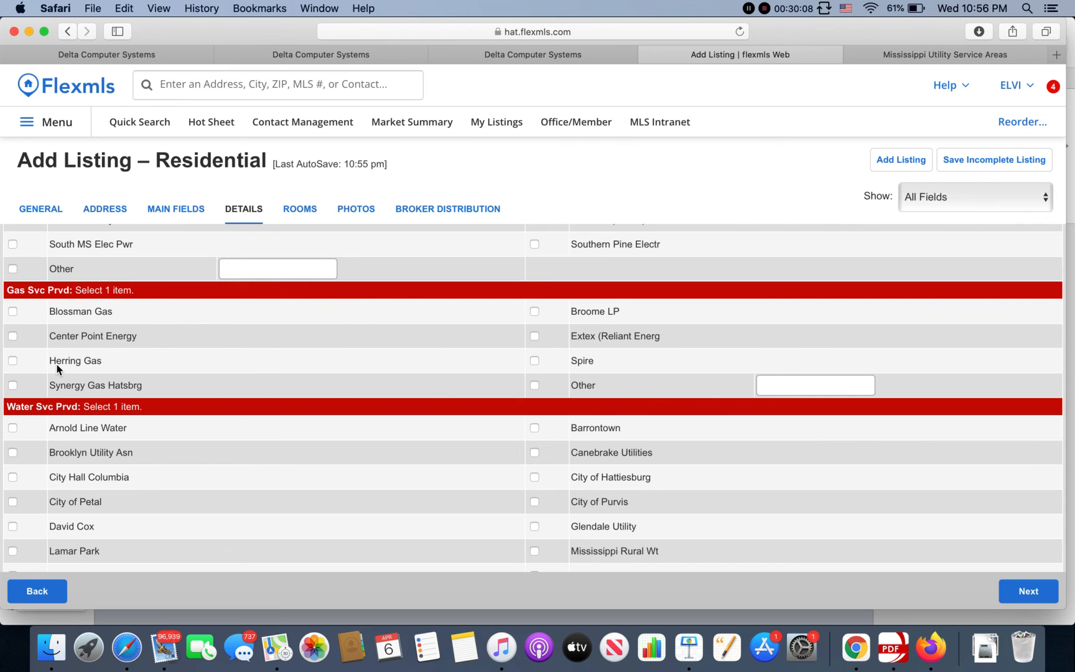
pyautogui.click(13, 313)
pyautogui.scroll(-3, 168, 384)
pyautogui.scroll(-3, 169, 386)
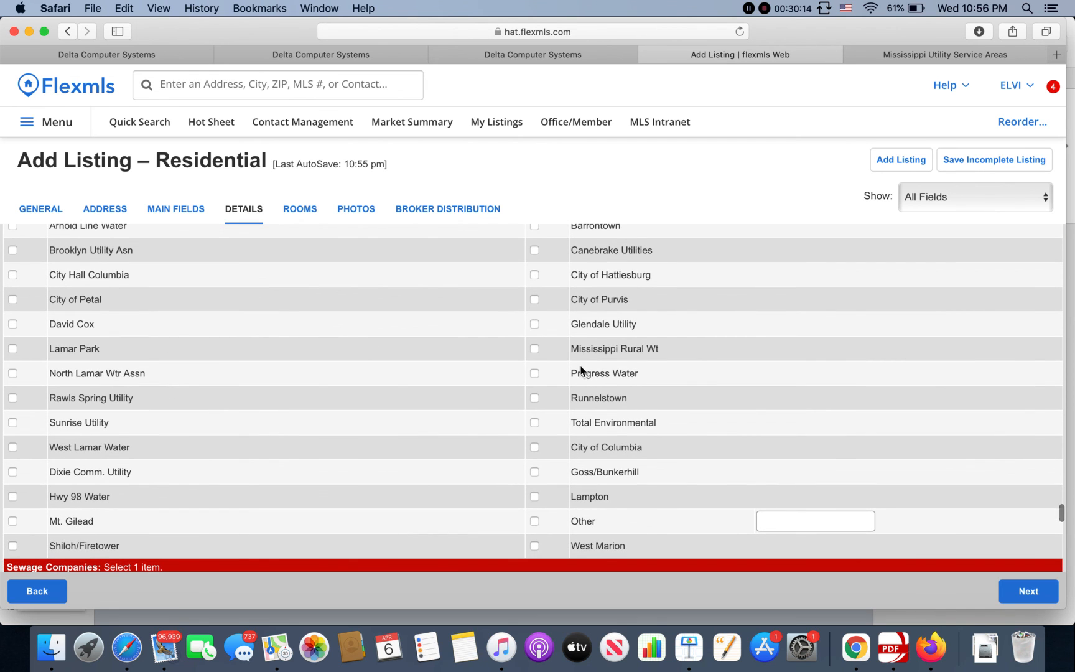
pyautogui.click(12, 447)
pyautogui.scroll(-10, 216, 491)
pyautogui.scroll(3, 216, 490)
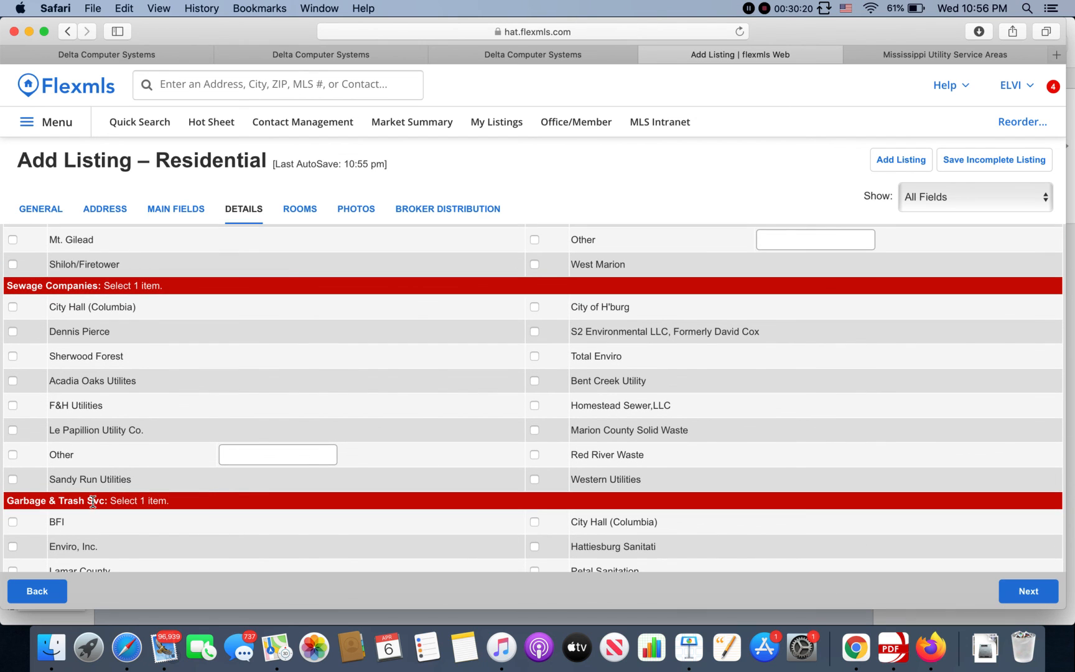
# Step: Set sewage provider to Other noted 'septic', and garbage service to Lamar County
pyautogui.click(13, 454)
pyautogui.click(254, 449)
pyautogui.write('septic')
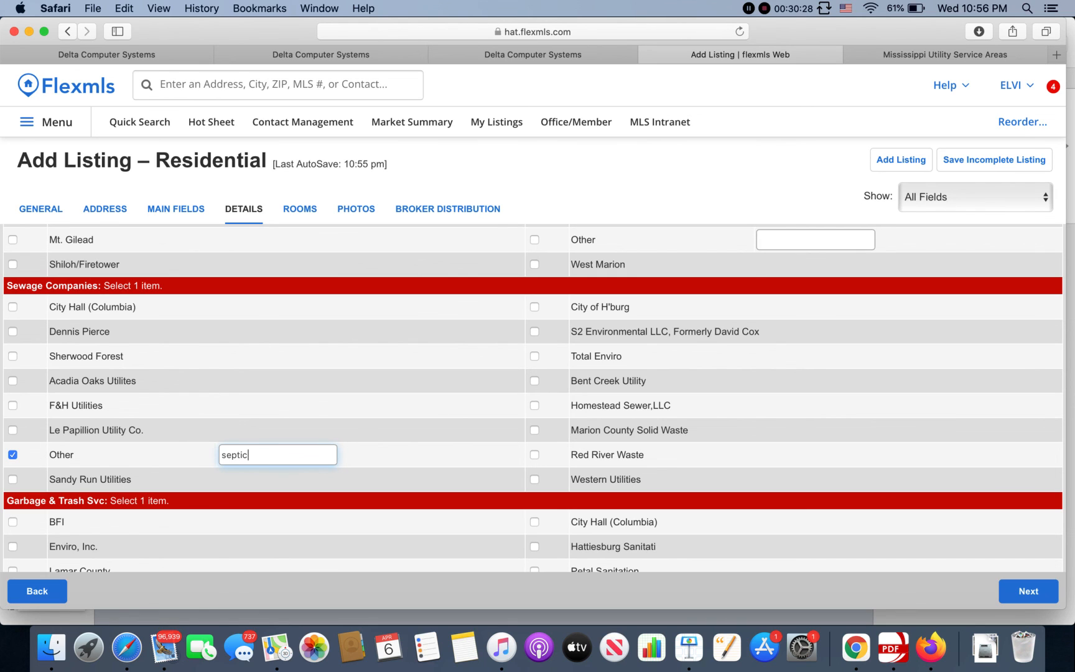
pyautogui.scroll(-3, 234, 485)
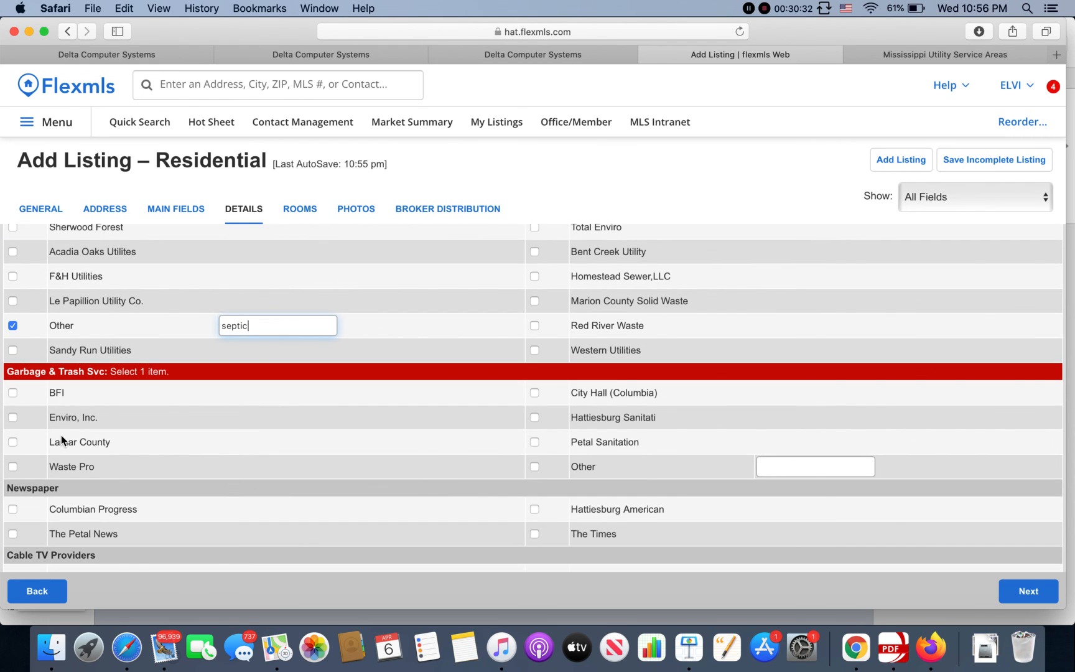
pyautogui.click(13, 443)
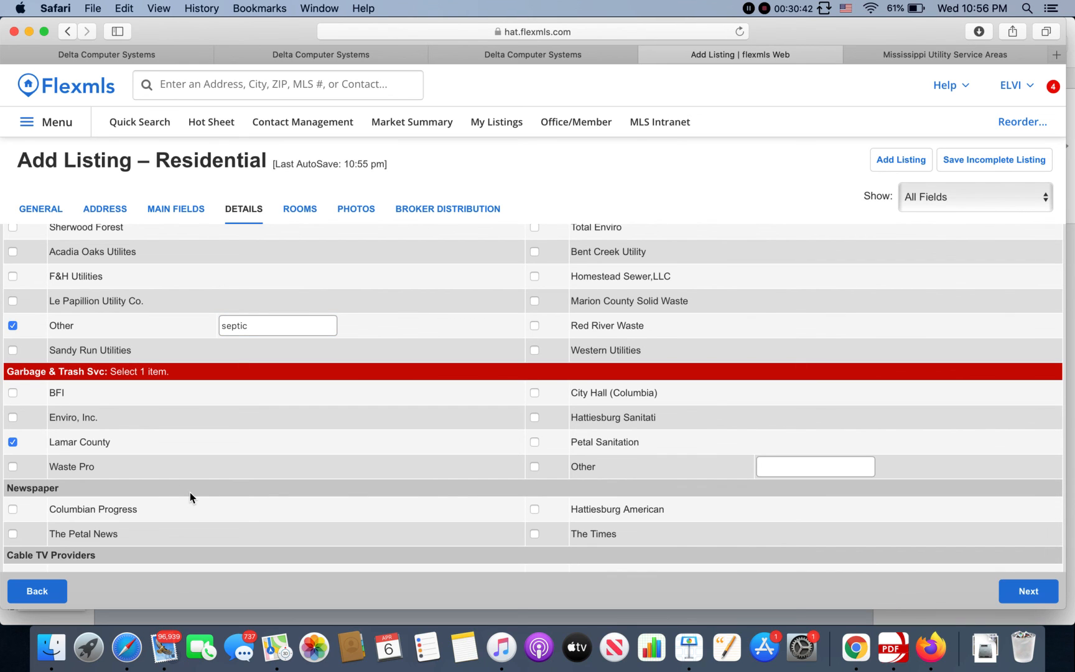
pyautogui.scroll(-8, 190, 492)
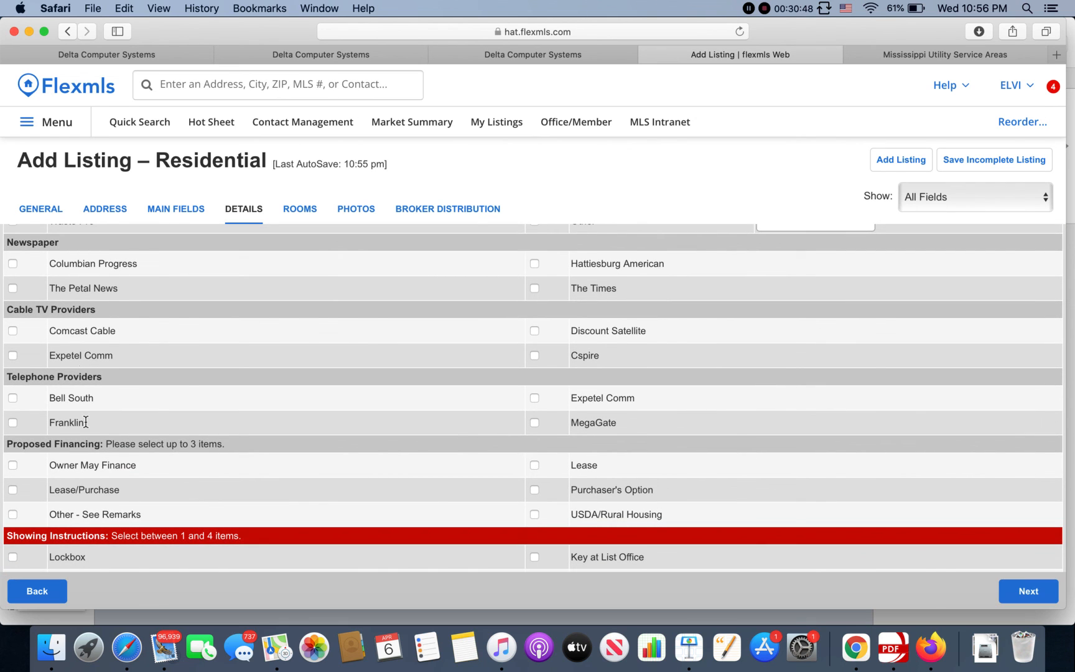
# Step: Add Lockbox, Special Instructions and Restricted Days to the showing instructions
pyautogui.scroll(-3, 101, 533)
pyautogui.scroll(-2, 101, 533)
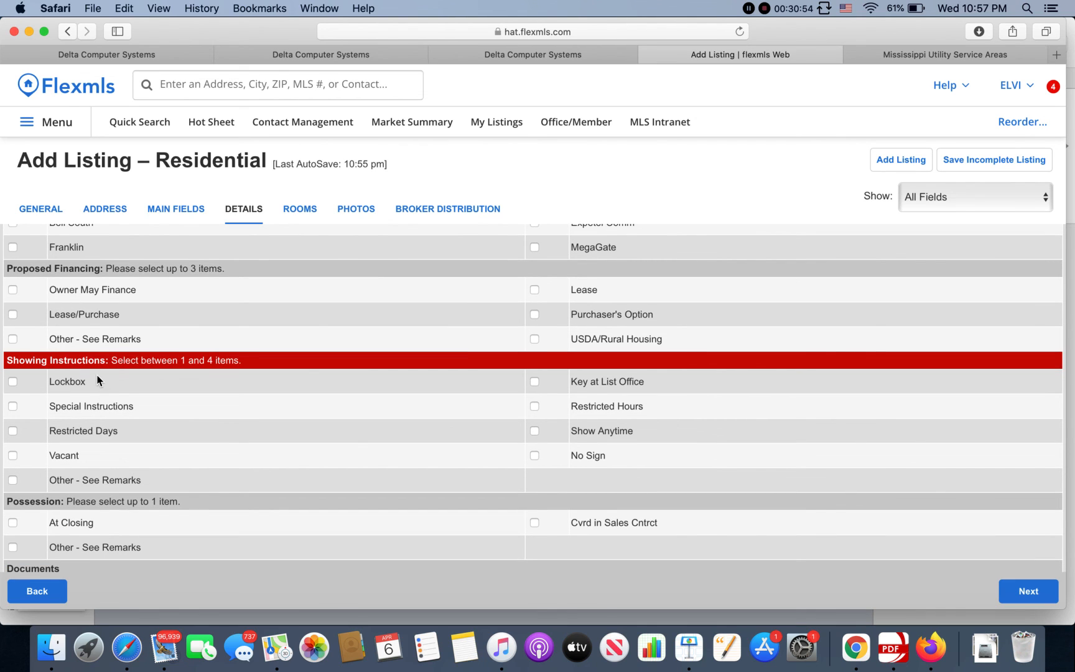
pyautogui.click(13, 381)
pyautogui.click(13, 407)
pyautogui.click(13, 431)
# Step: Set possession to At Closing and Other - See Remarks, add Seller Disclosure, and continue to Rooms
pyautogui.scroll(-1, 469, 406)
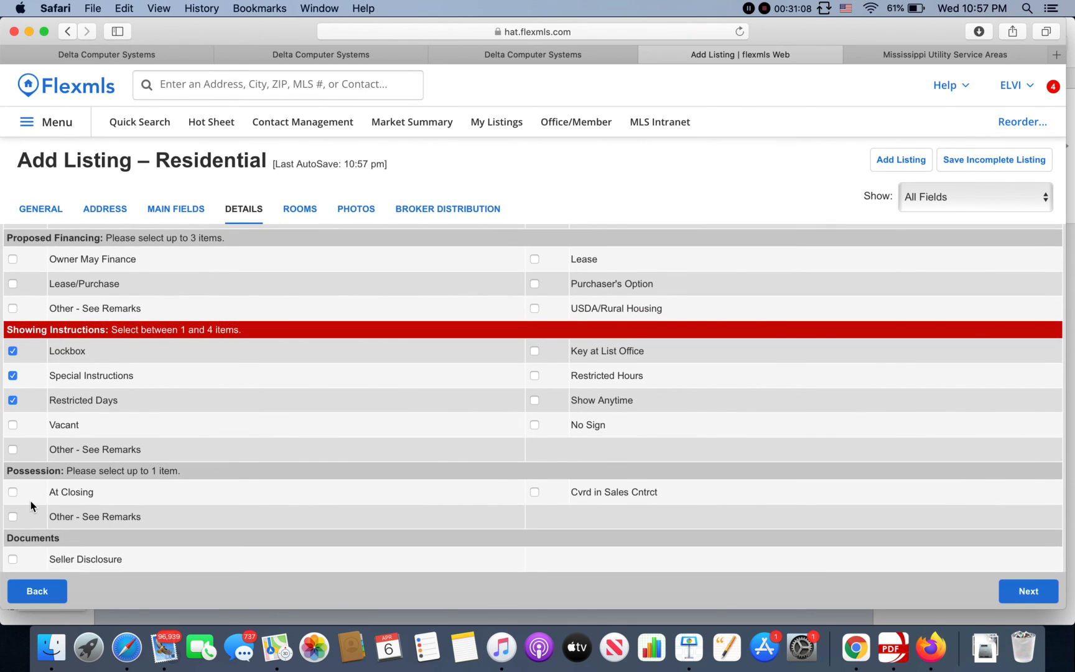
pyautogui.click(13, 492)
pyautogui.click(12, 516)
pyautogui.click(13, 559)
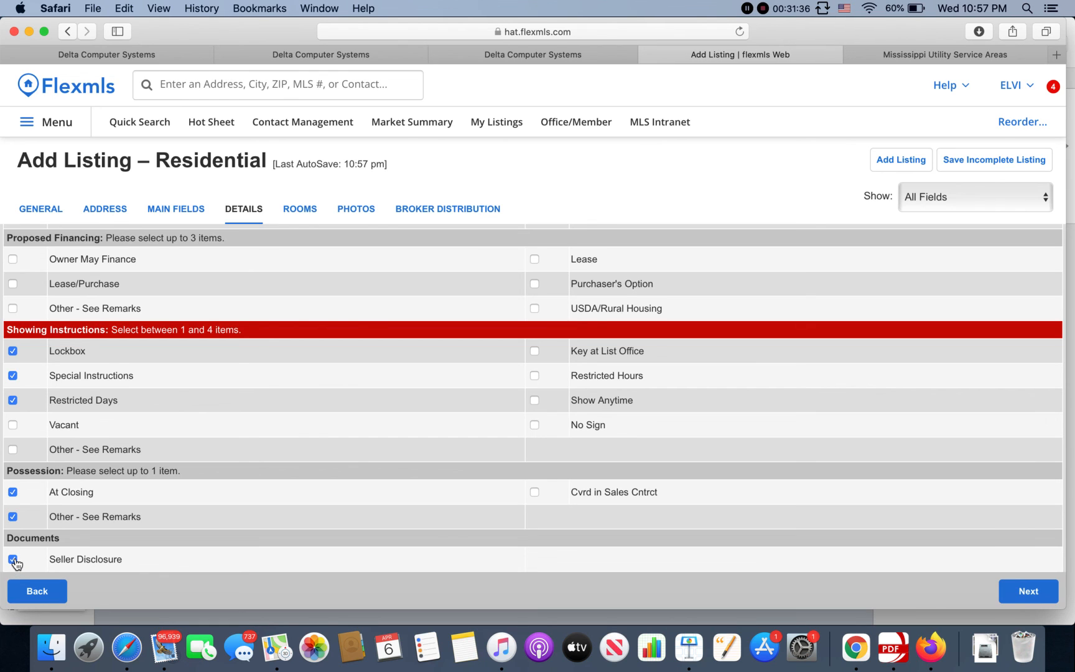
pyautogui.click(1023, 595)
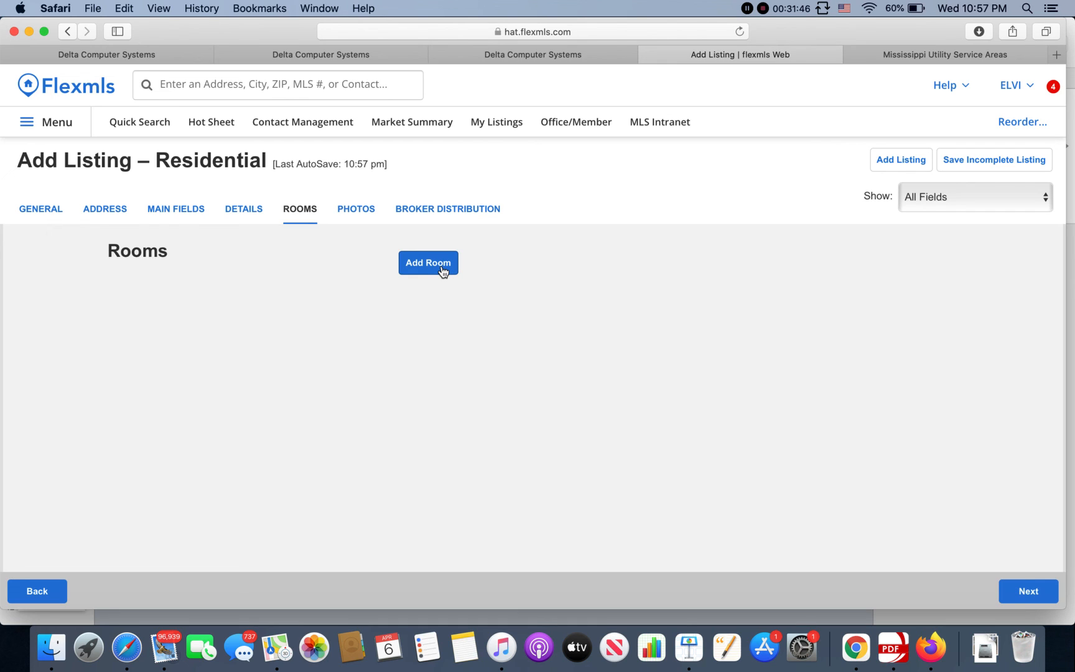
# Step: Pass the Rooms and Photos steps without attaching IMG_1500.JPG, reaching Broker Distribution
pyautogui.click(1041, 595)
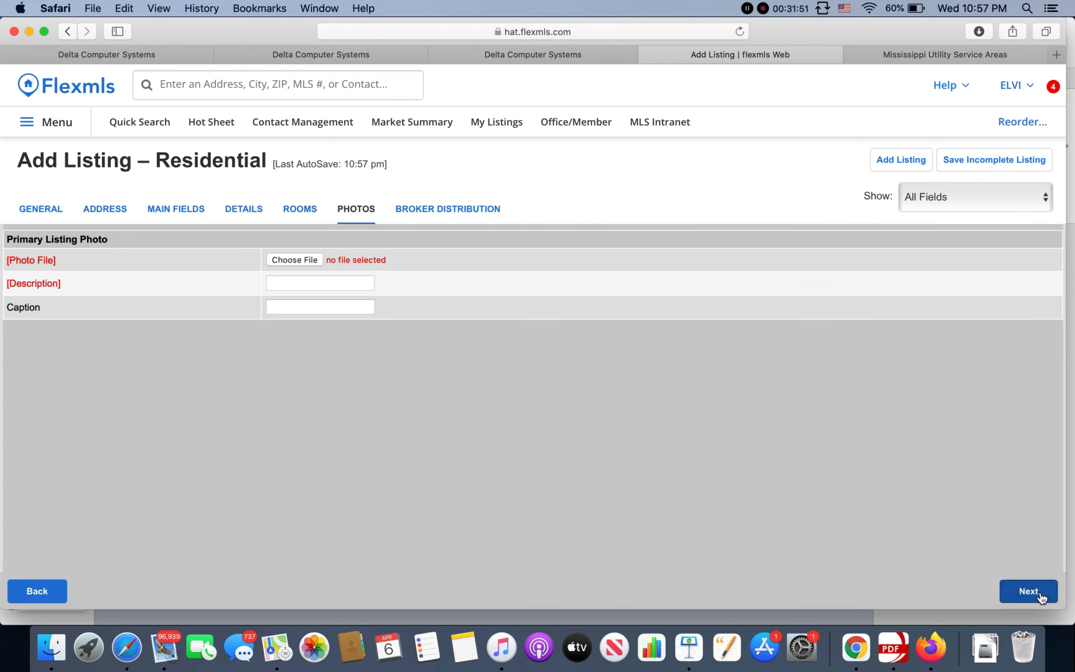
pyautogui.click(293, 260)
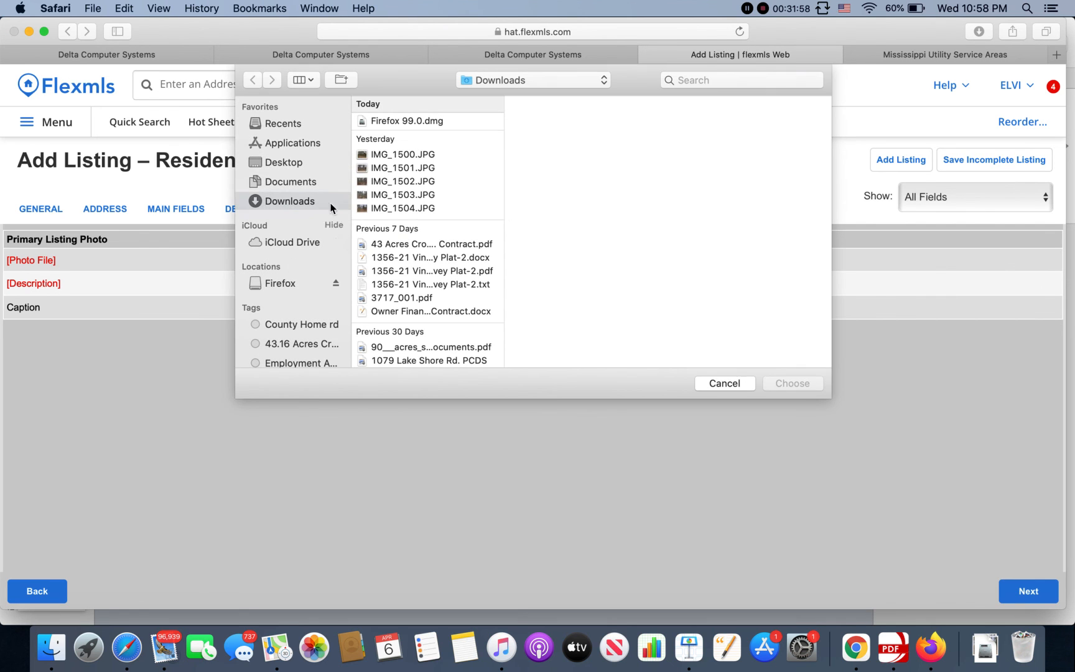
pyautogui.click(393, 156)
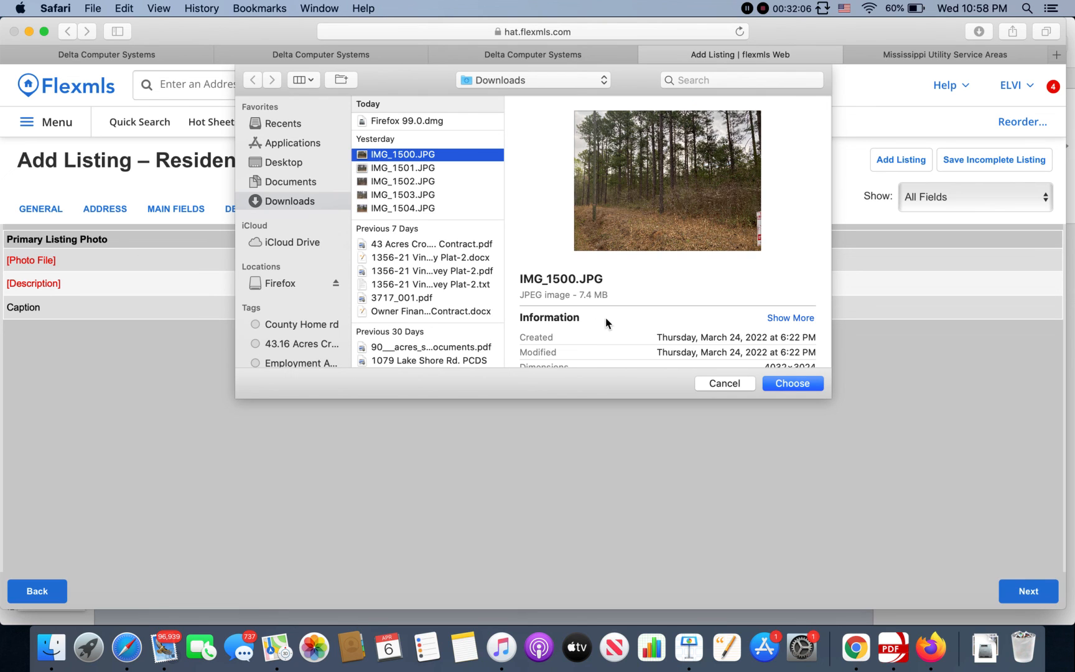
pyautogui.click(714, 384)
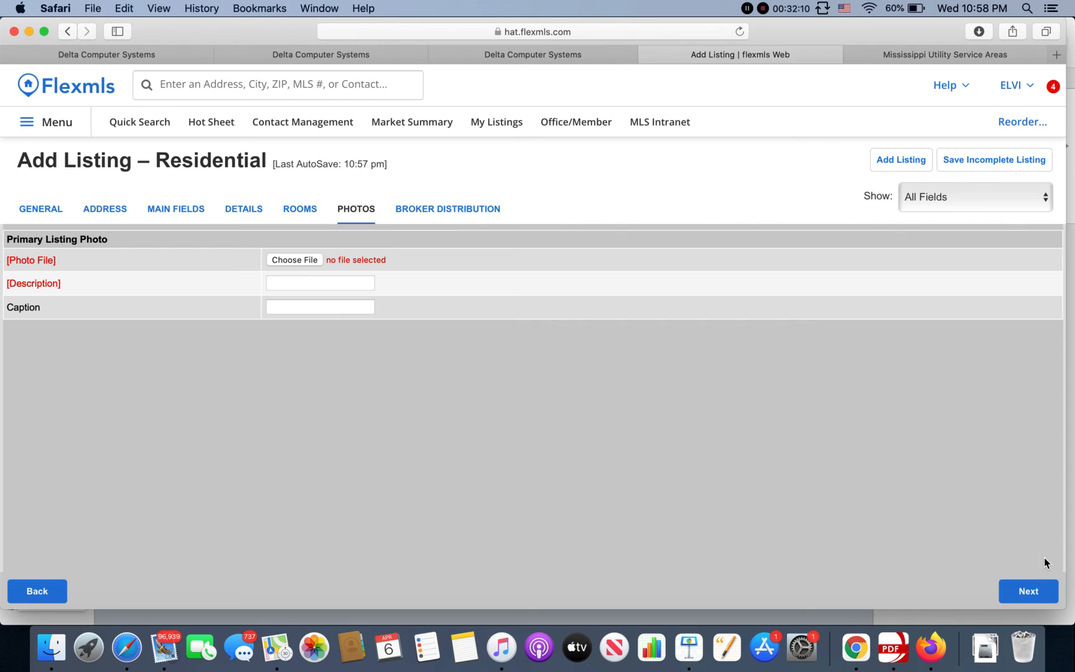
pyautogui.click(1043, 596)
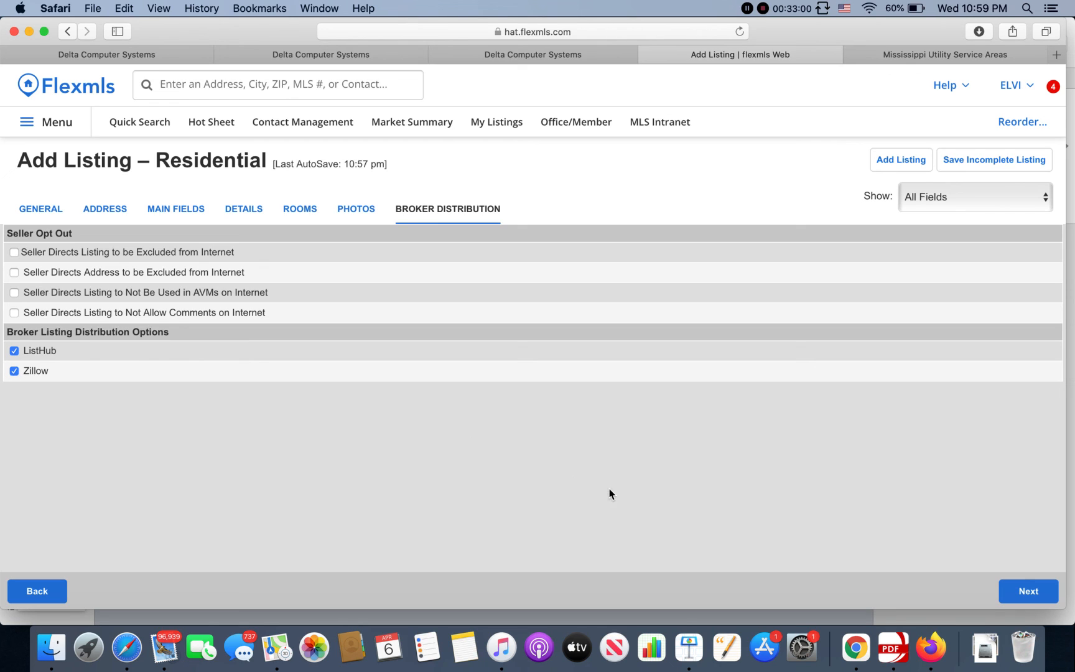
# Step: Keep ListHub and Zillow distribution with no opt-outs and continue to the Main Fields tab
pyautogui.click(1021, 599)
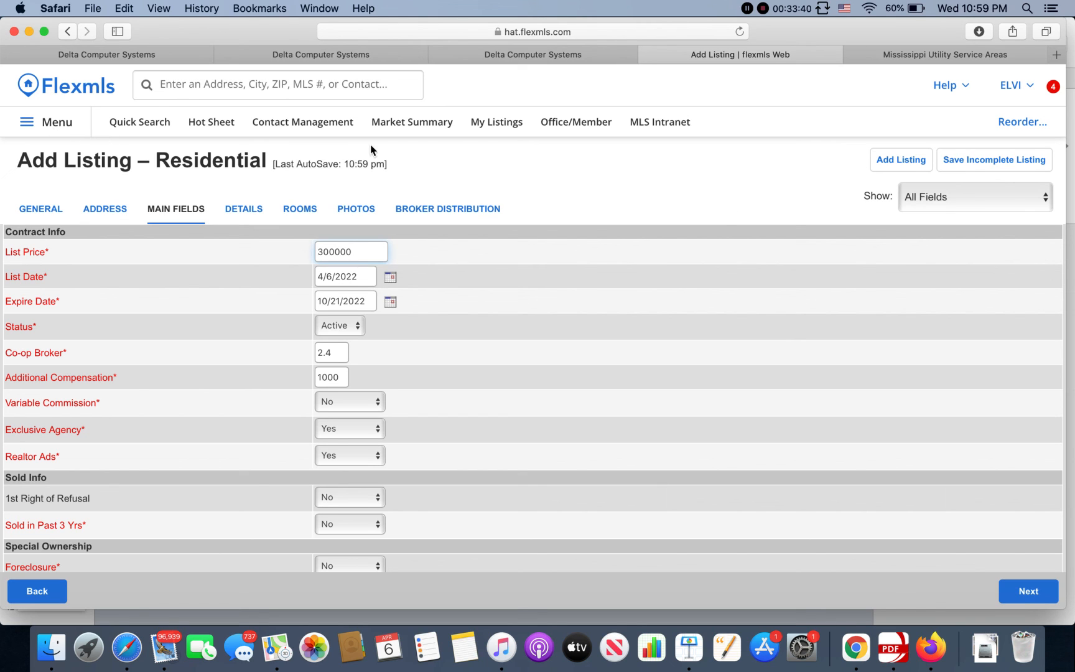
# Step: Leave the unsaved listing for the Home dashboard and open My Active Listings (6 properties)
pyautogui.click(67, 123)
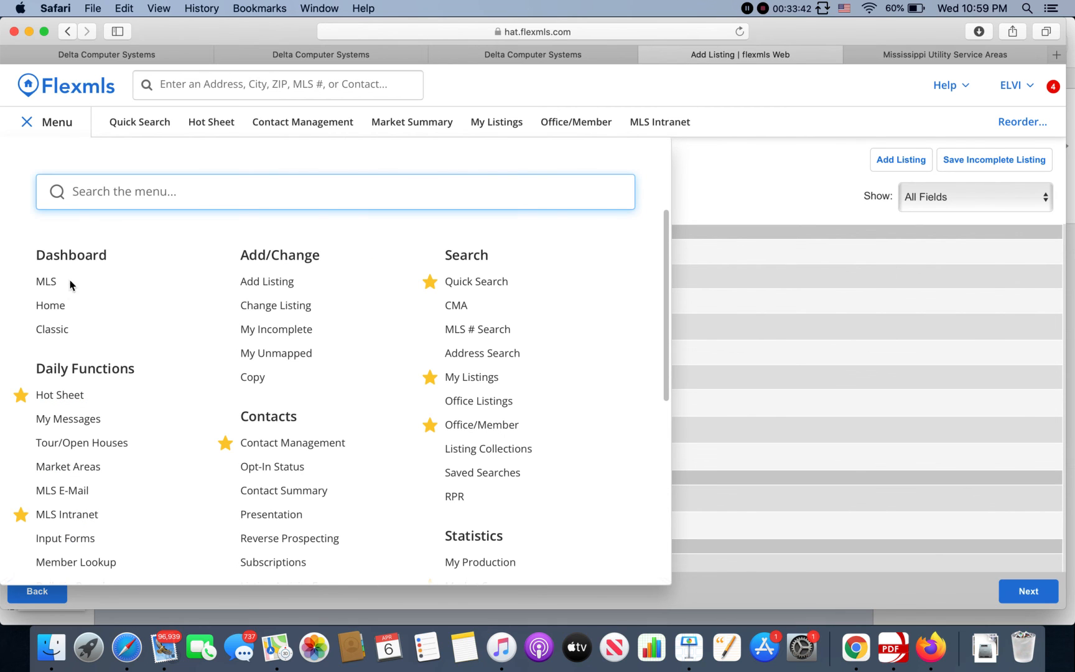
pyautogui.click(60, 305)
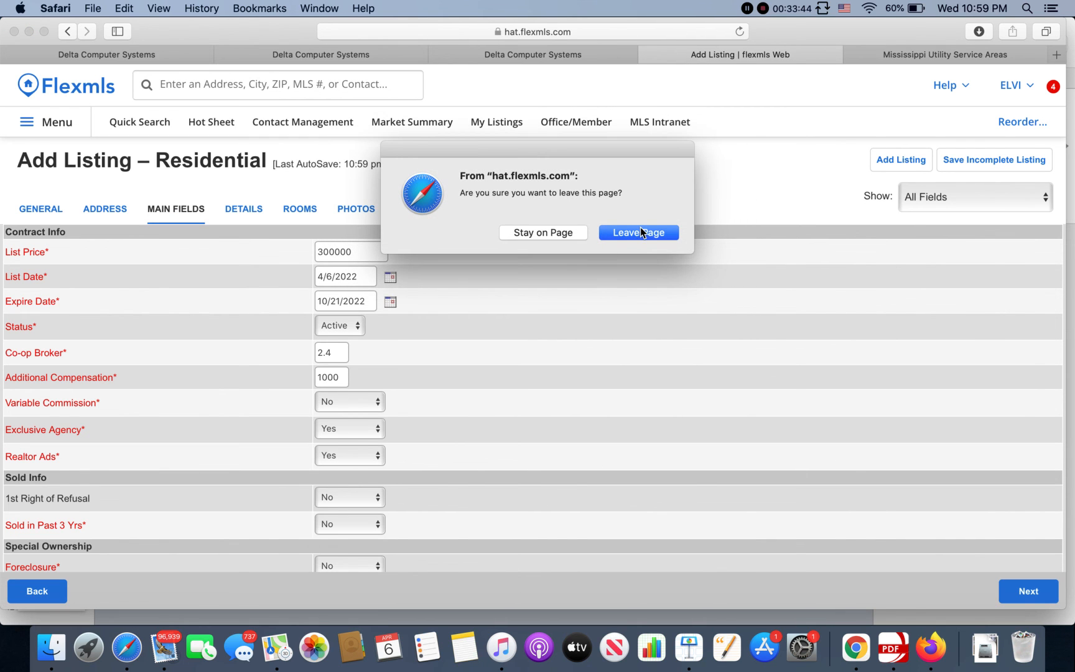
pyautogui.click(641, 233)
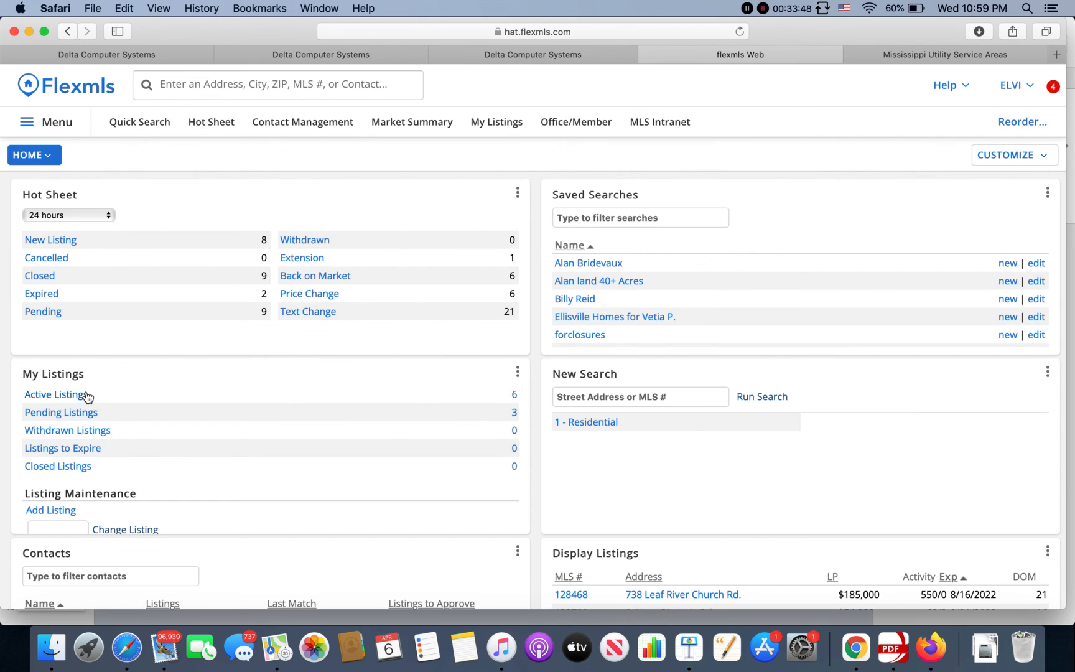
pyautogui.scroll(-1, 88, 398)
pyautogui.click(78, 380)
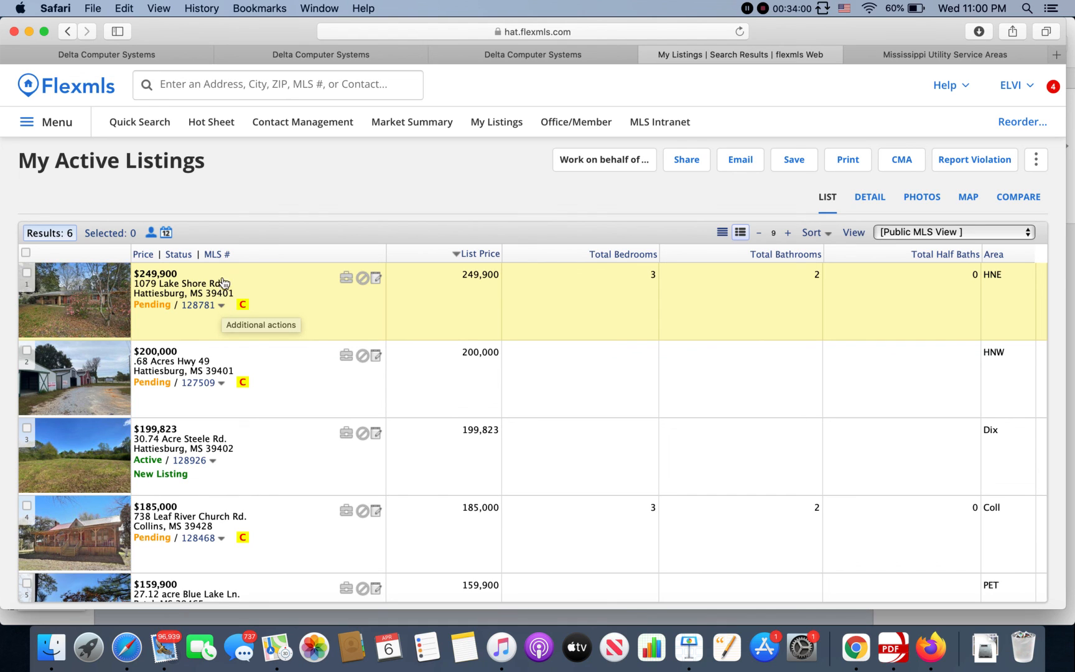
pyautogui.click(222, 306)
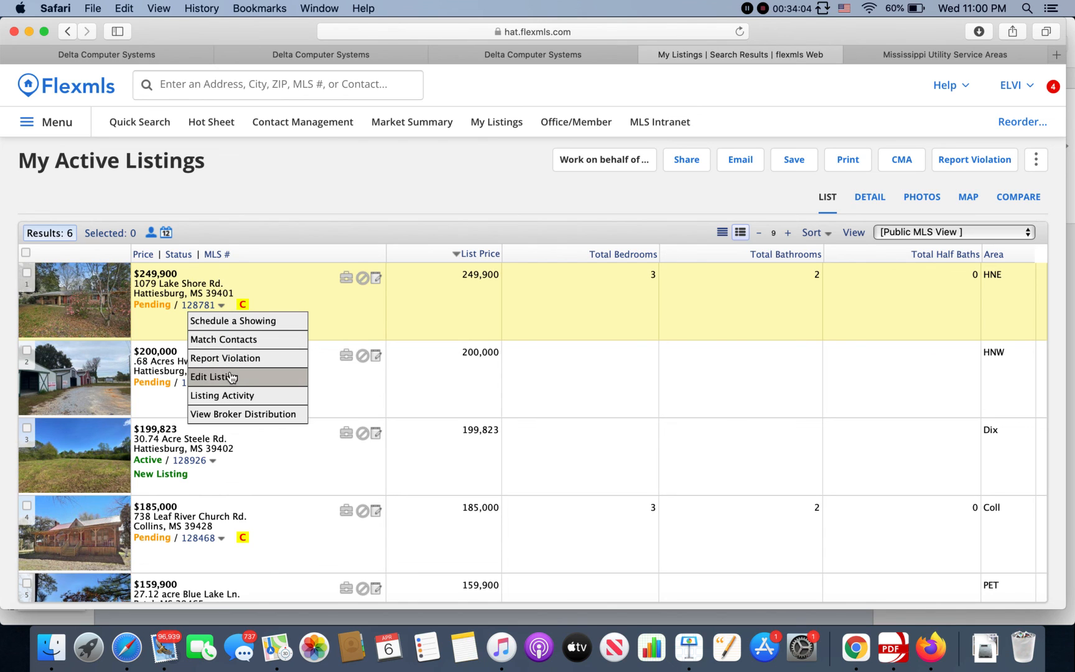
pyautogui.click(231, 377)
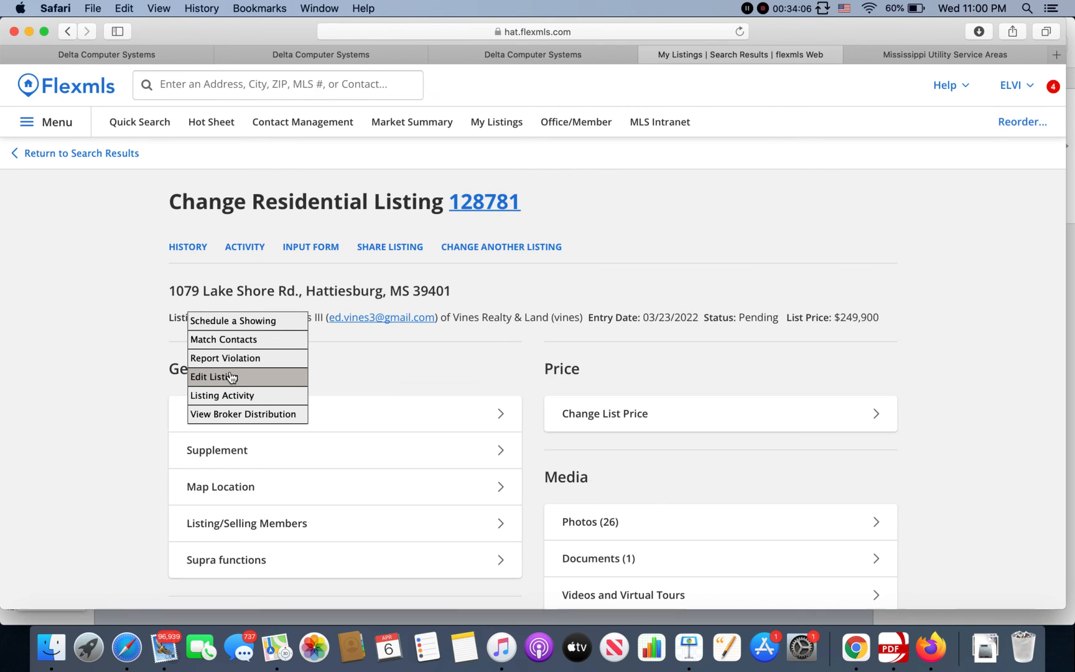
pyautogui.scroll(-4, 596, 386)
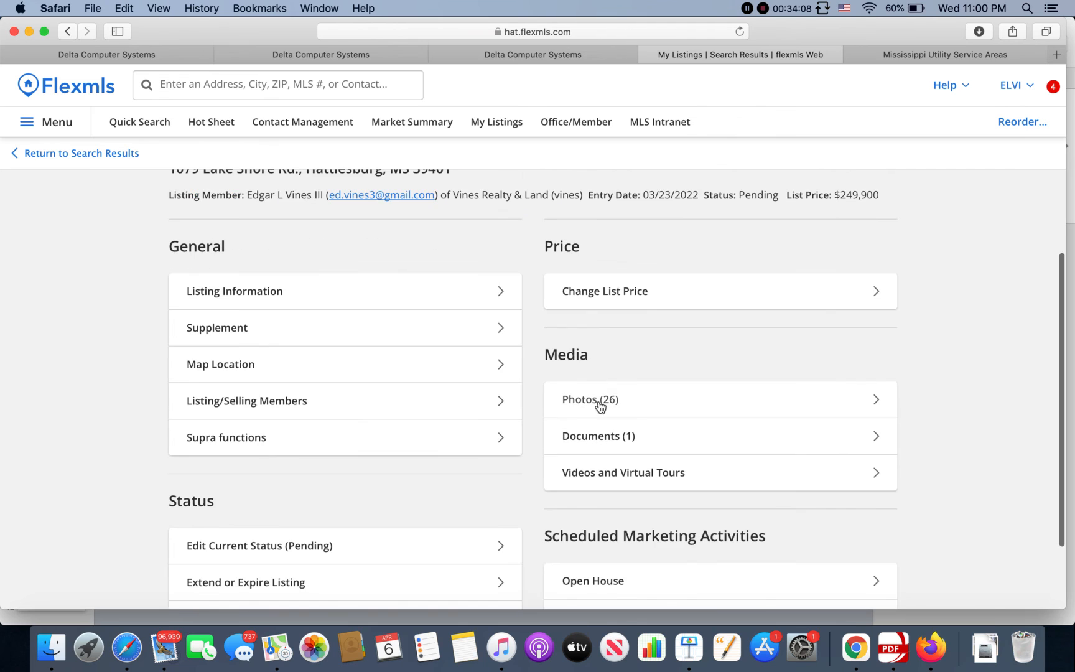
pyautogui.click(614, 399)
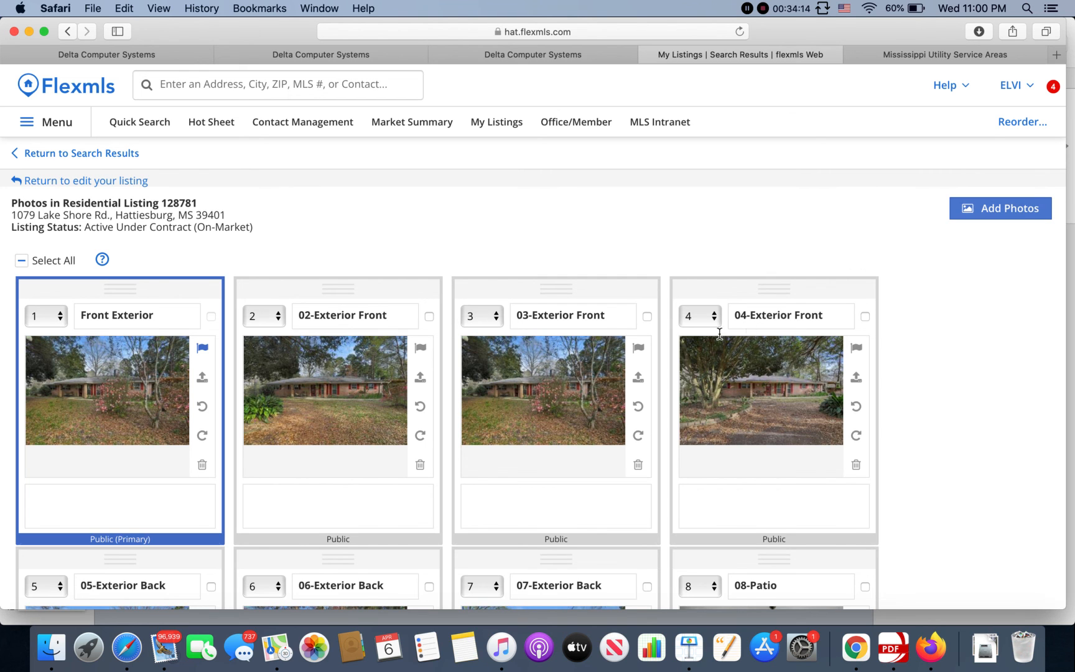
pyautogui.scroll(-5, 716, 334)
pyautogui.scroll(-4, 715, 335)
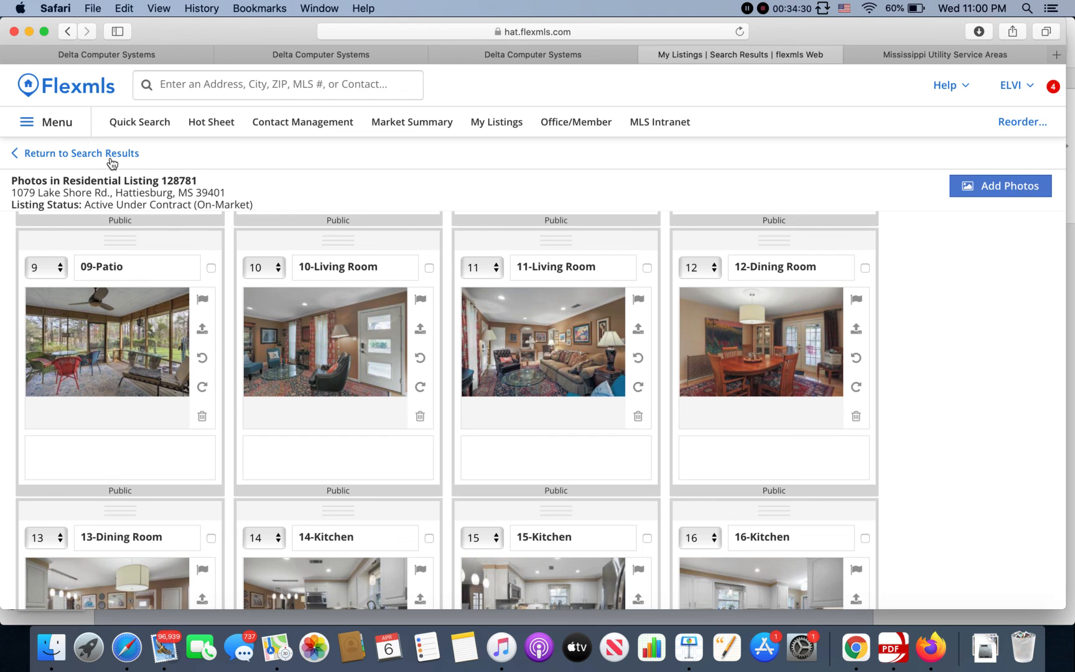
pyautogui.click(112, 160)
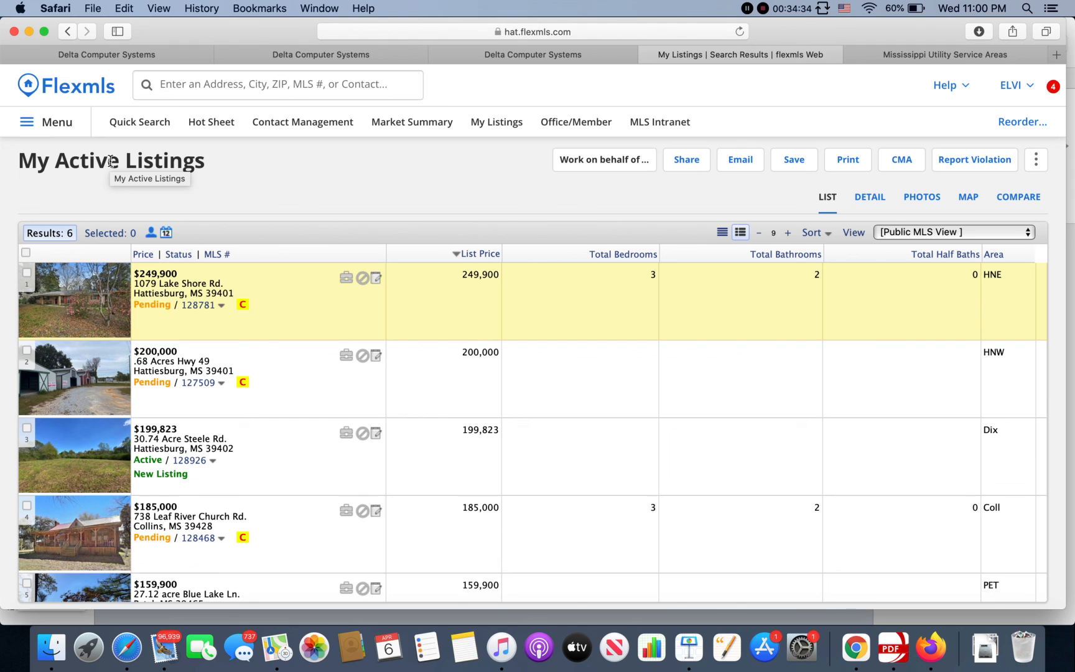
# Step: Open listing 128781 for editing, go to its Documents, start Add Document, then return to the edit screen
pyautogui.click(222, 305)
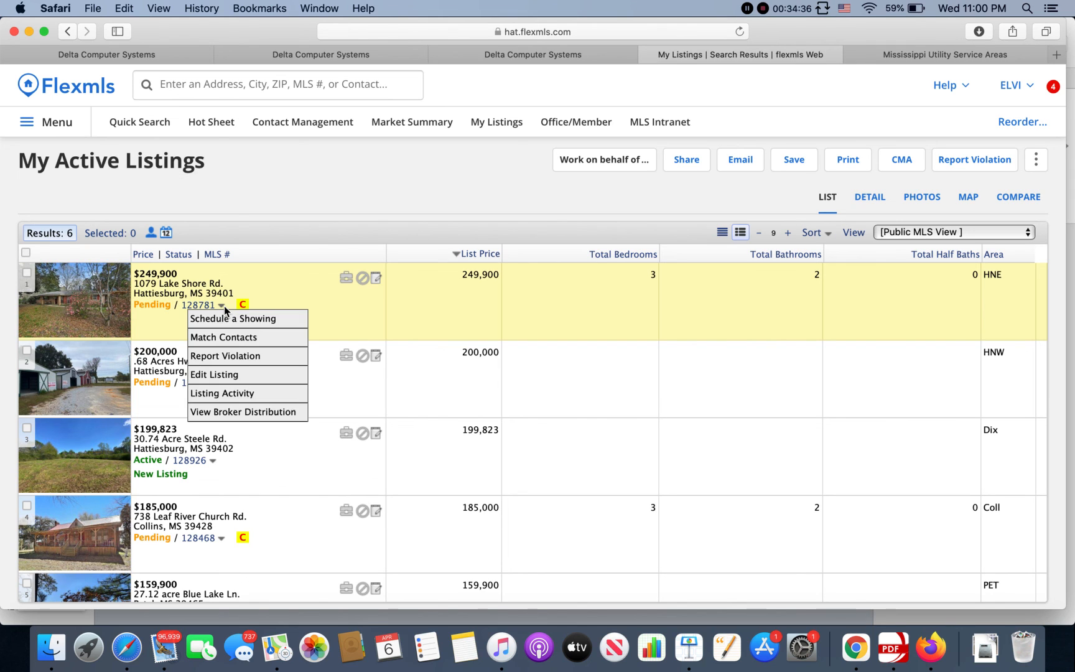
pyautogui.click(235, 376)
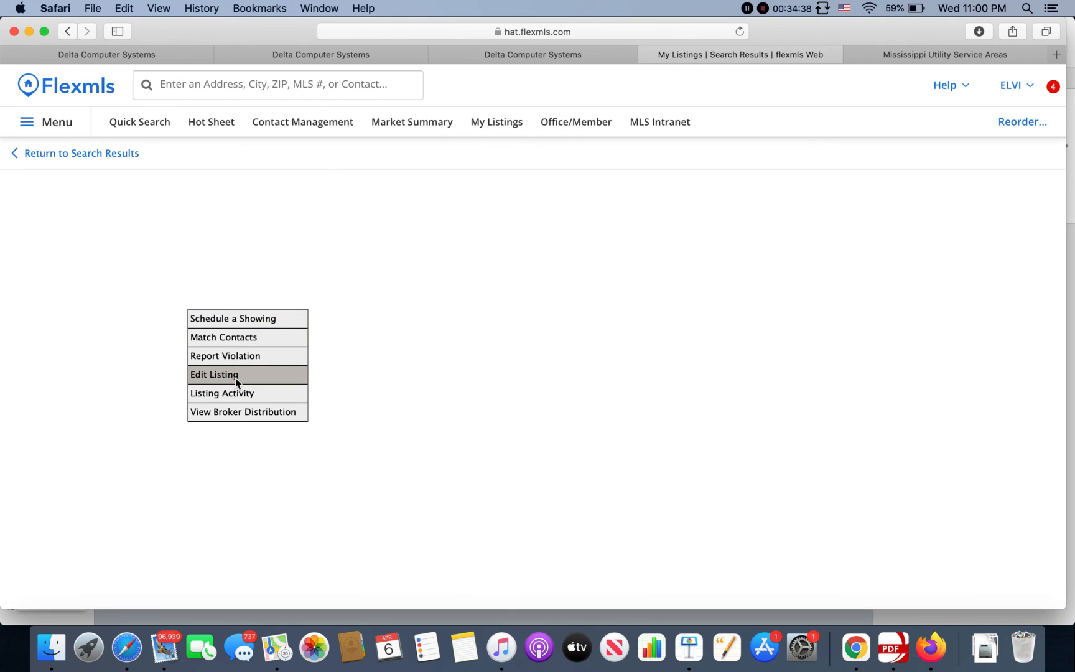
pyautogui.scroll(-3, 677, 482)
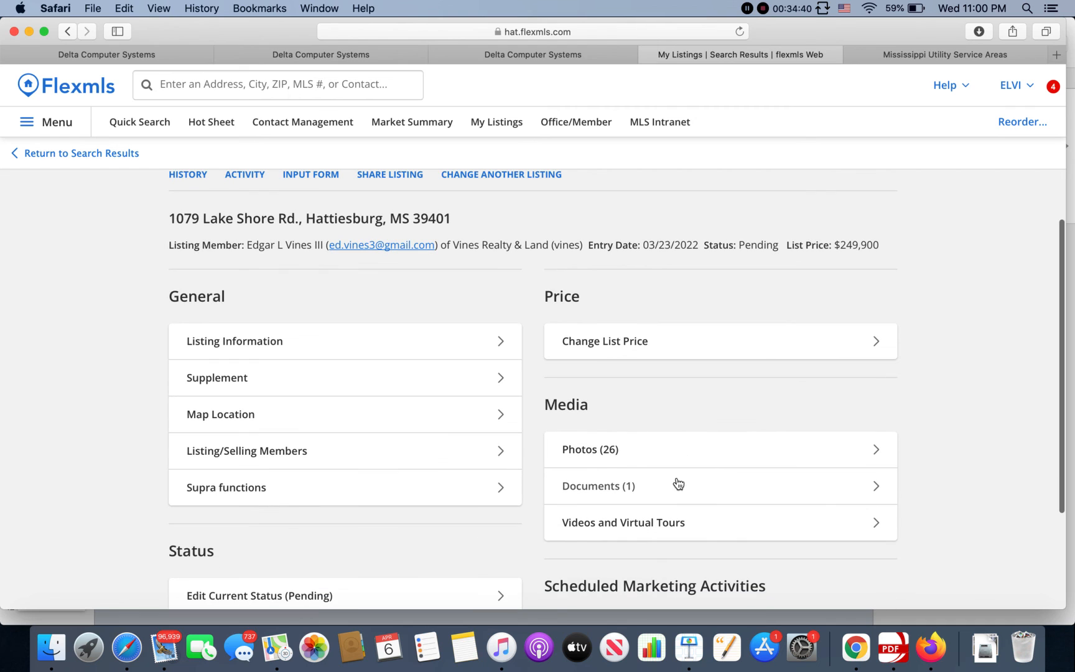
pyautogui.click(621, 489)
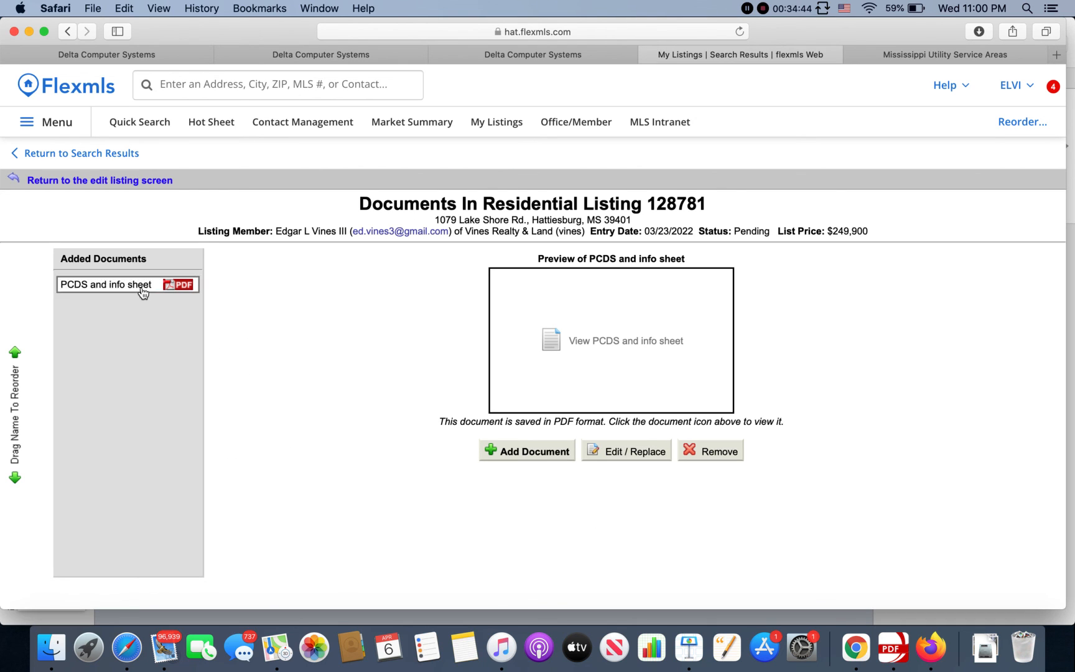
pyautogui.click(534, 447)
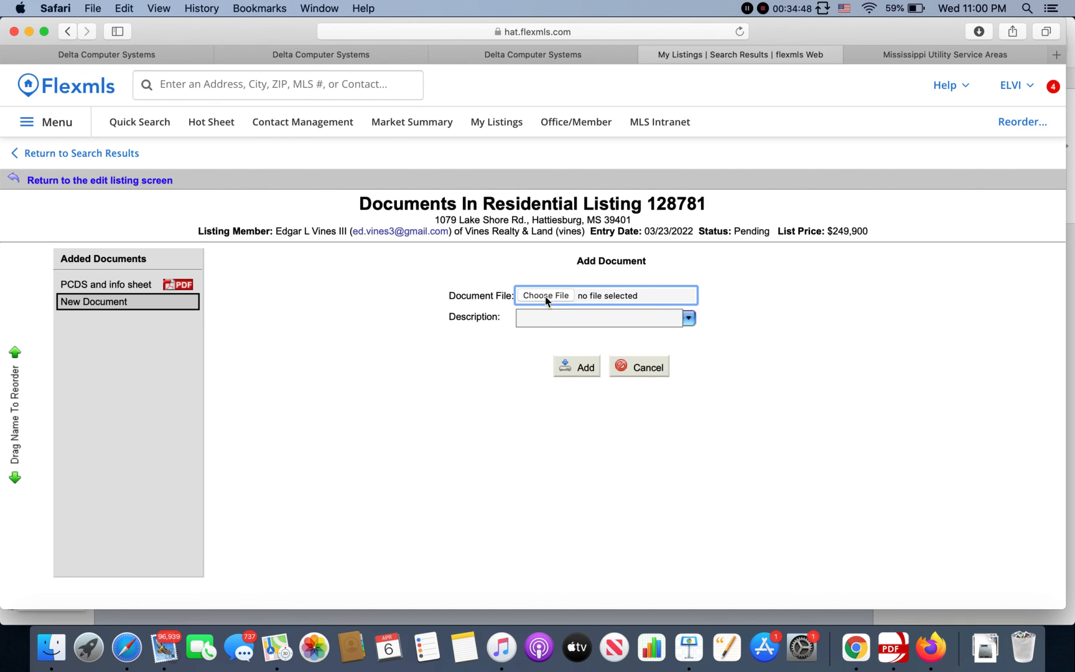
pyautogui.click(144, 185)
pyautogui.scroll(-5, 468, 473)
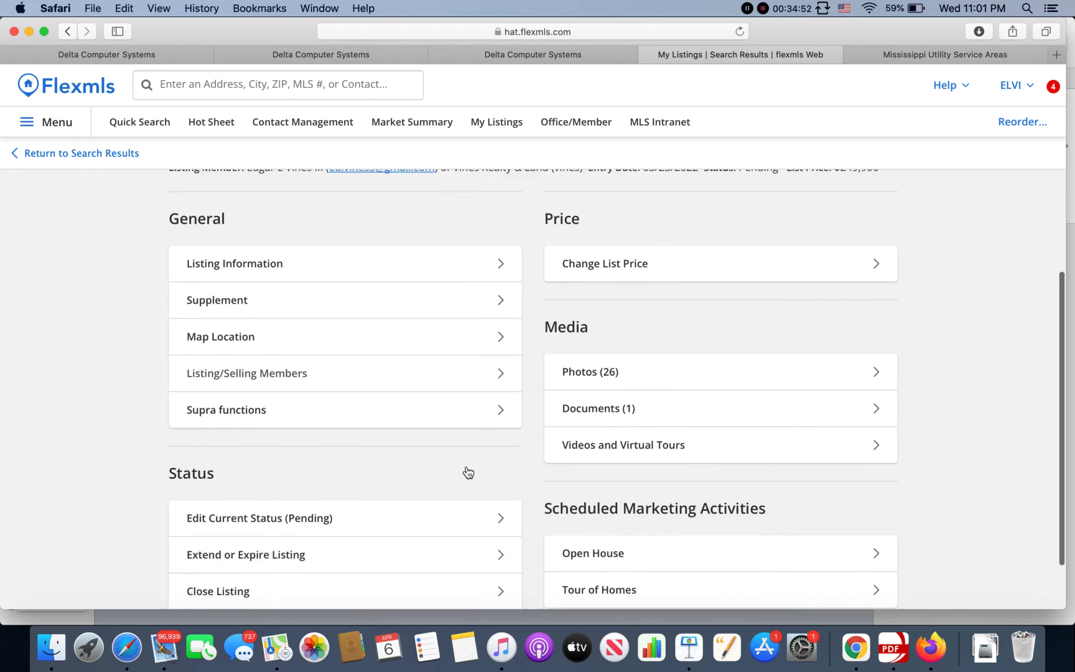
pyautogui.scroll(-1, 468, 473)
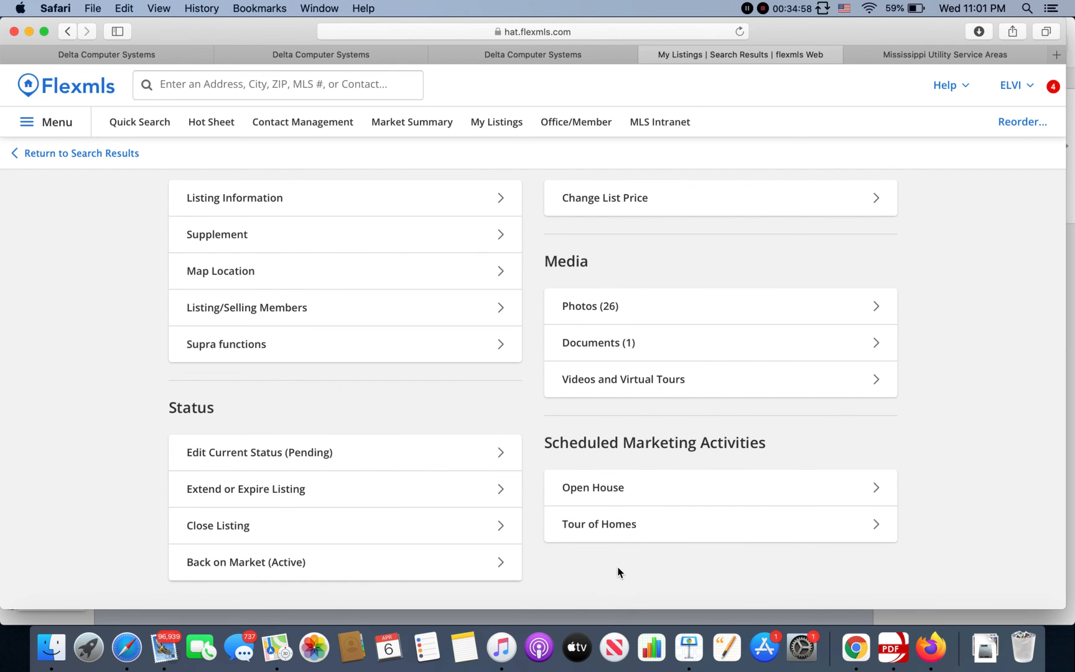
pyautogui.scroll(1, 496, 509)
pyautogui.scroll(4, 496, 509)
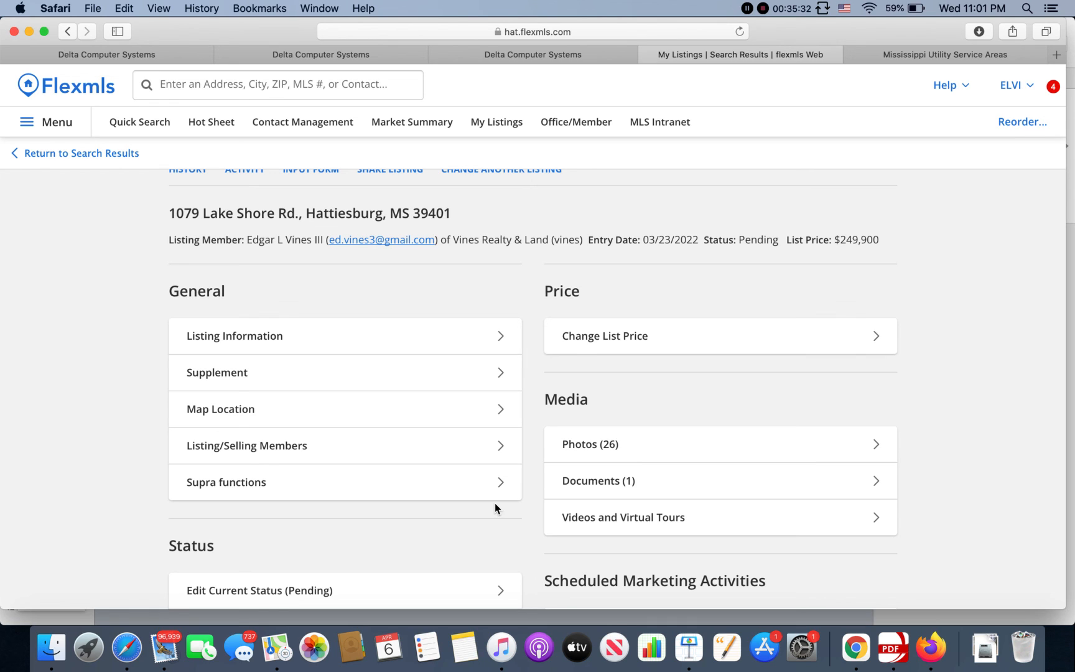
pyautogui.scroll(-5, 496, 508)
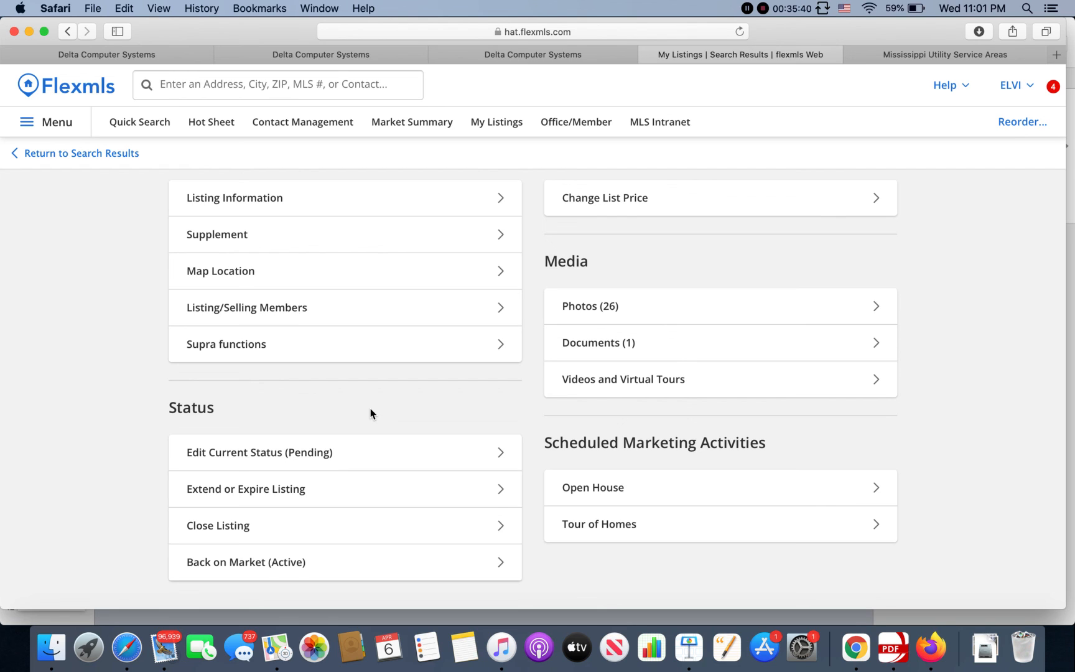
pyautogui.click(381, 457)
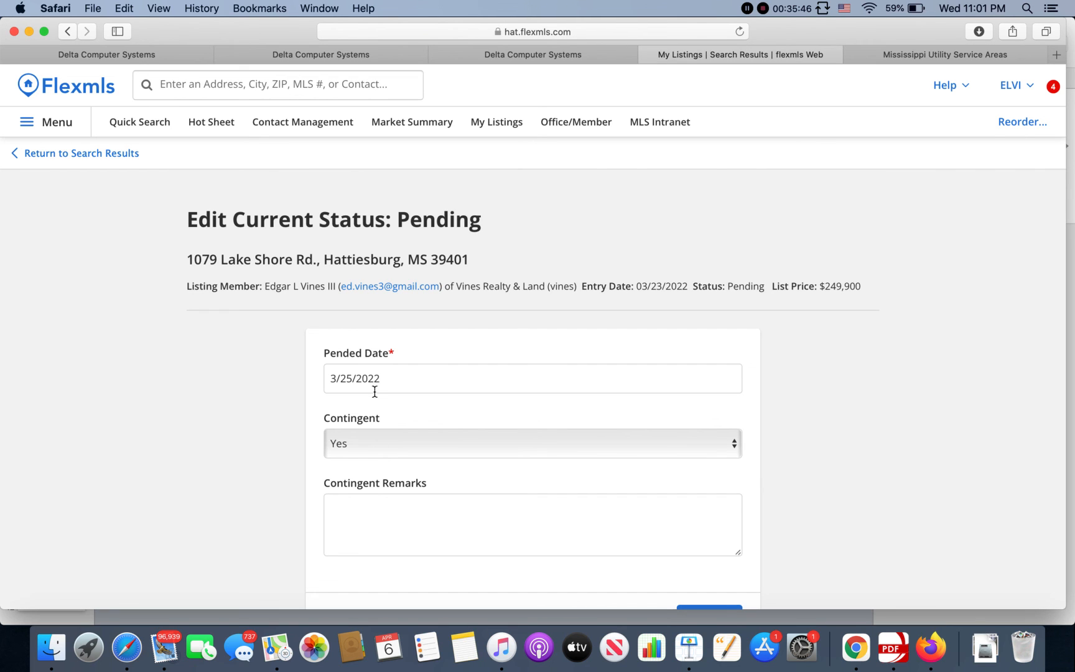
pyautogui.scroll(-3, 374, 398)
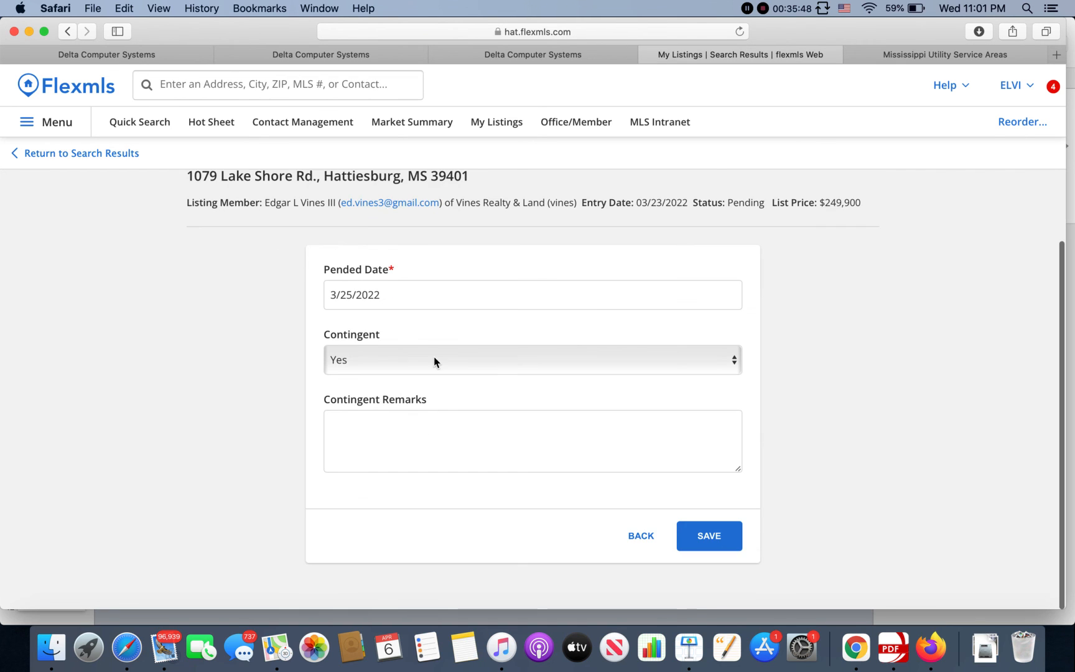
pyautogui.click(107, 160)
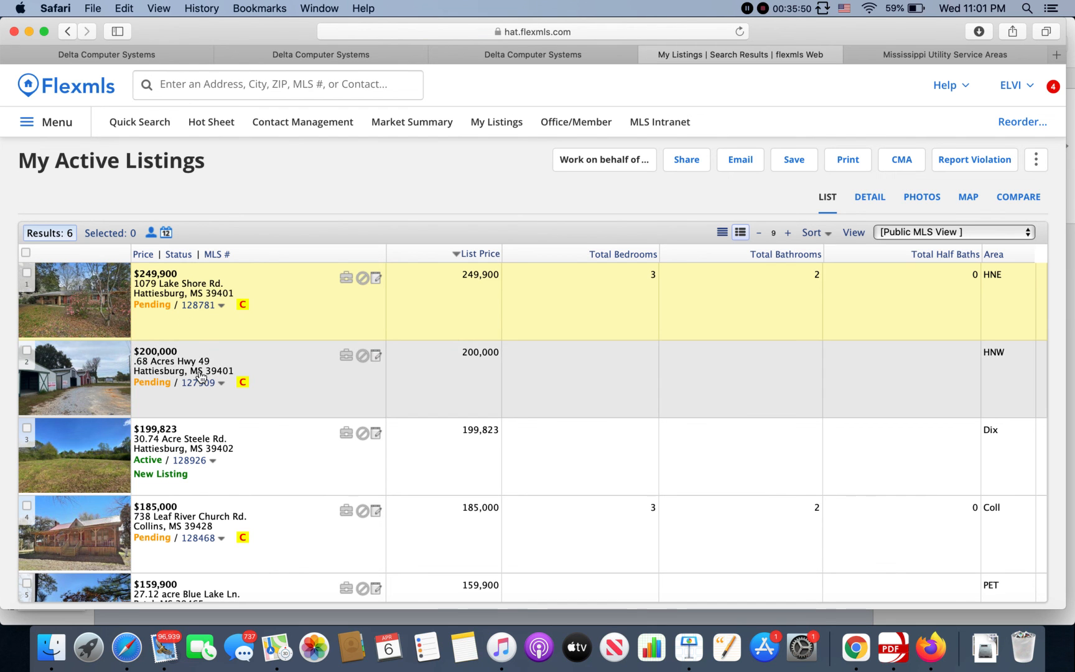
# Step: Edit listing 128781 and choose Close Listing to change its status from Pending to Closed
pyautogui.click(221, 307)
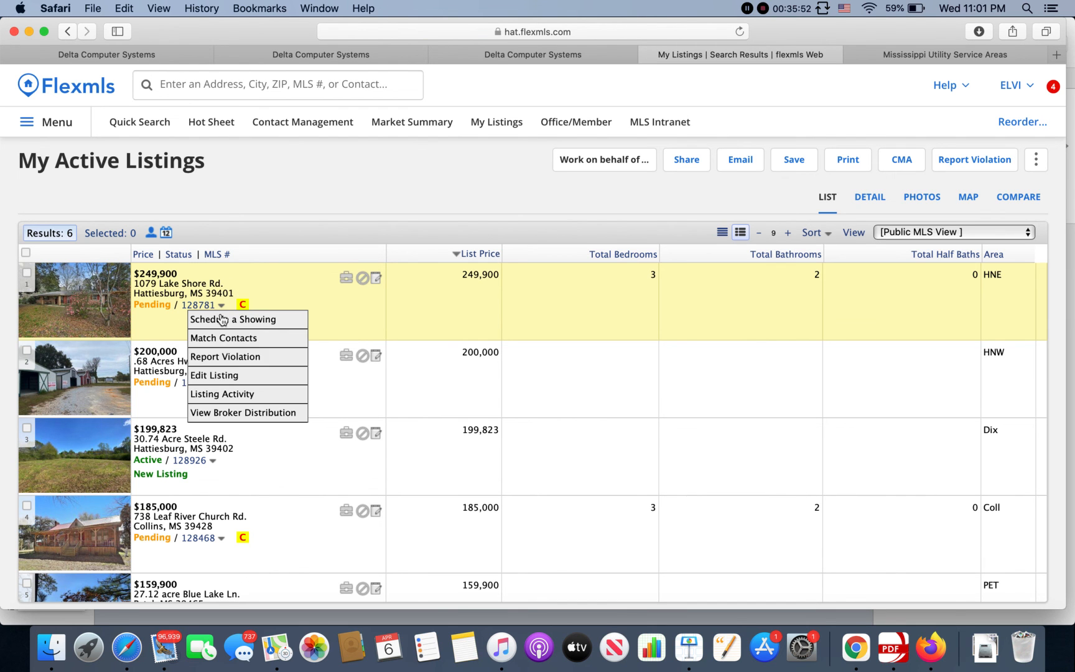
pyautogui.click(225, 376)
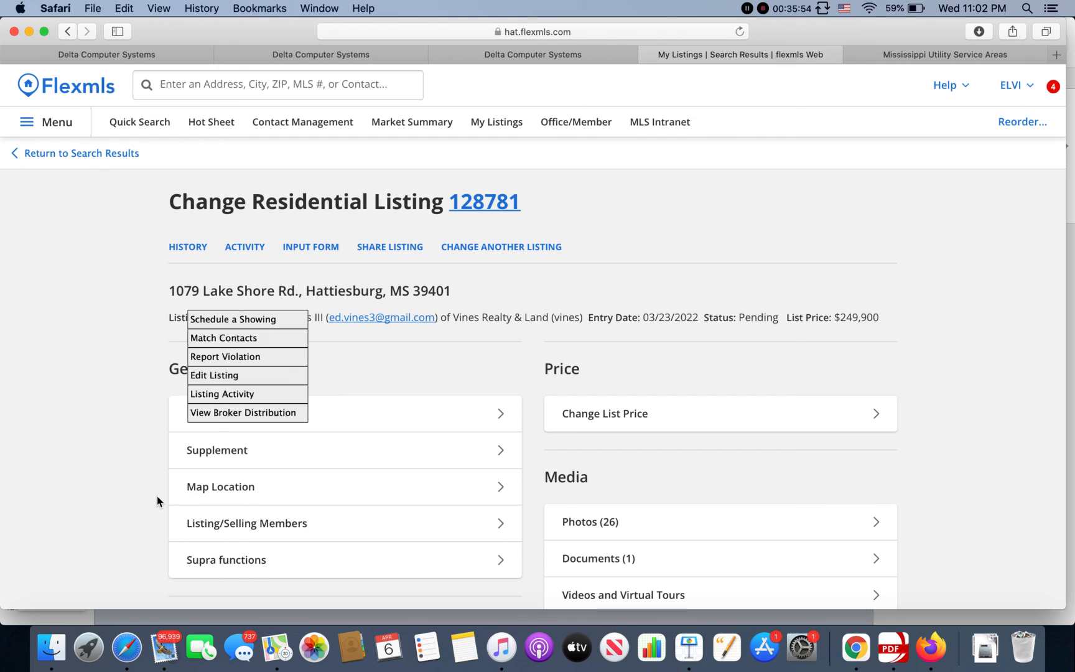
pyautogui.scroll(-5, 157, 501)
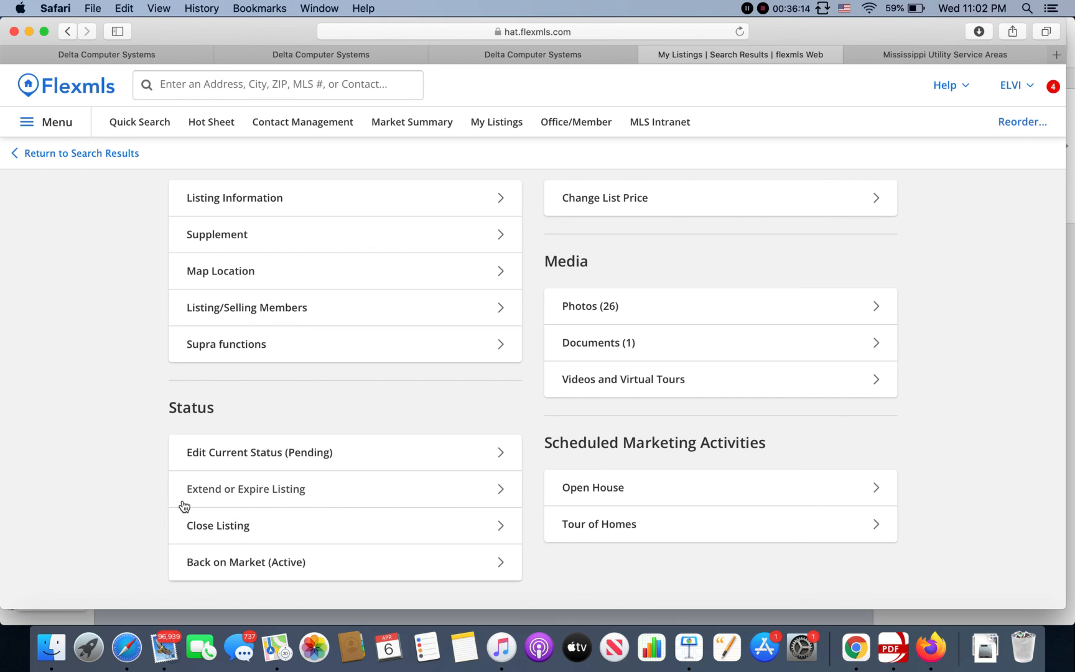
pyautogui.click(208, 537)
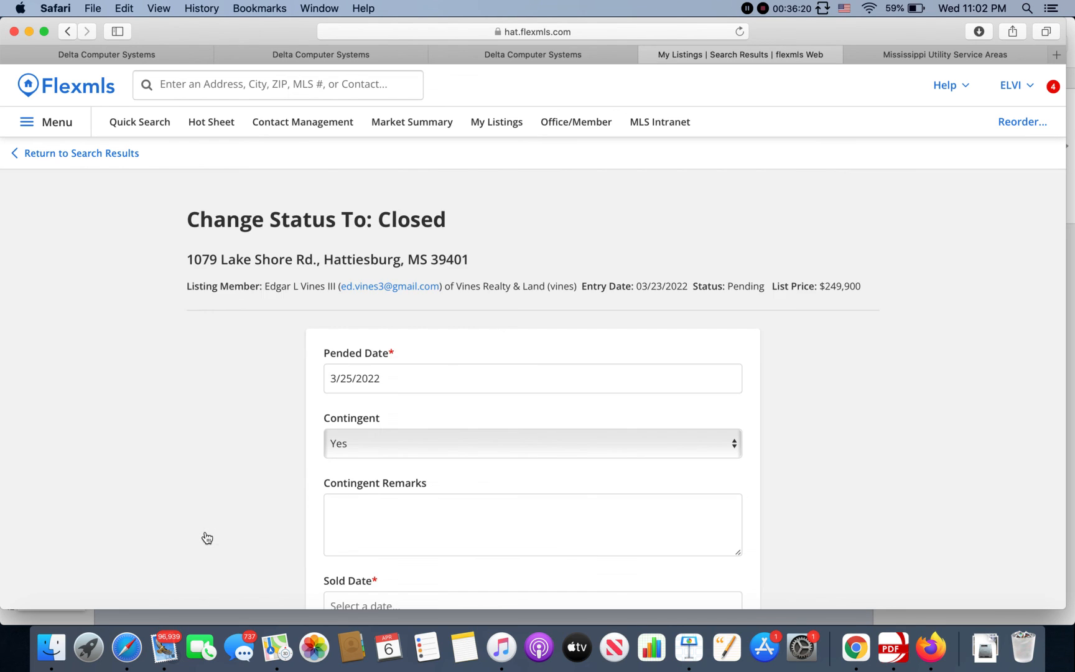
# Step: On the Closed status form for listing 128781, set Source for SqFt to Appraiser
pyautogui.scroll(-5, 207, 336)
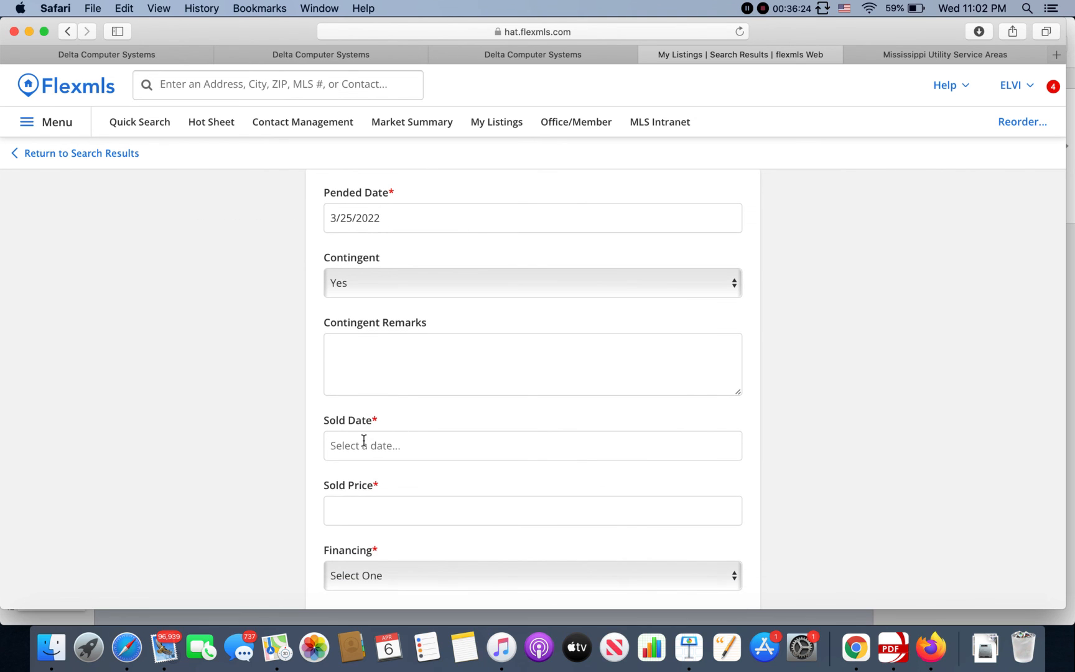
pyautogui.scroll(-2, 363, 440)
pyautogui.scroll(-3, 367, 448)
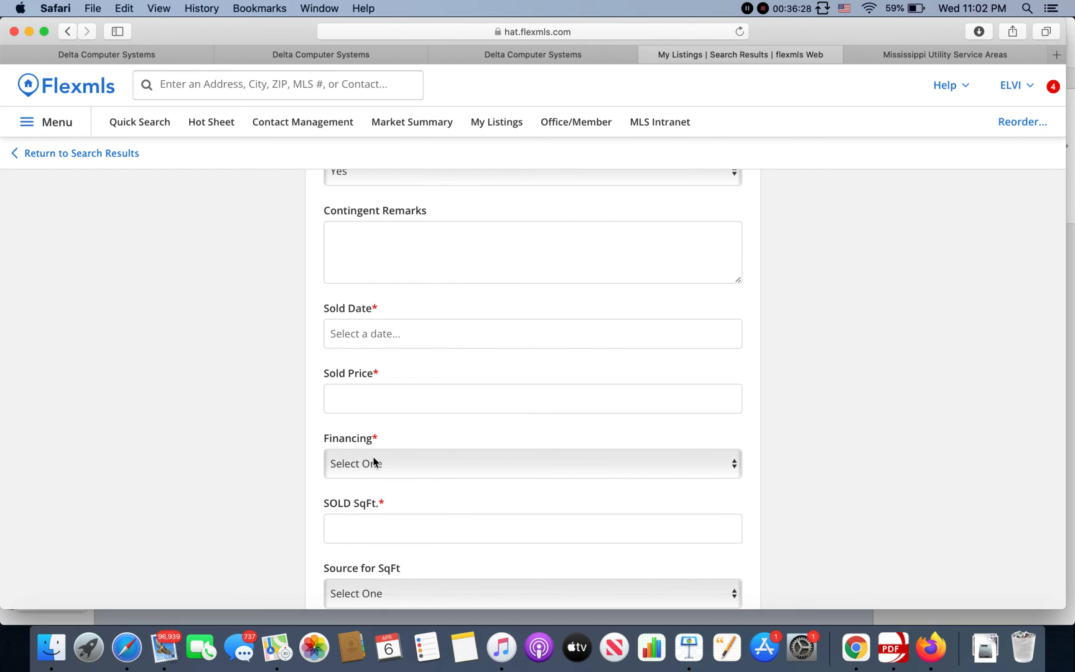
pyautogui.scroll(-3, 305, 417)
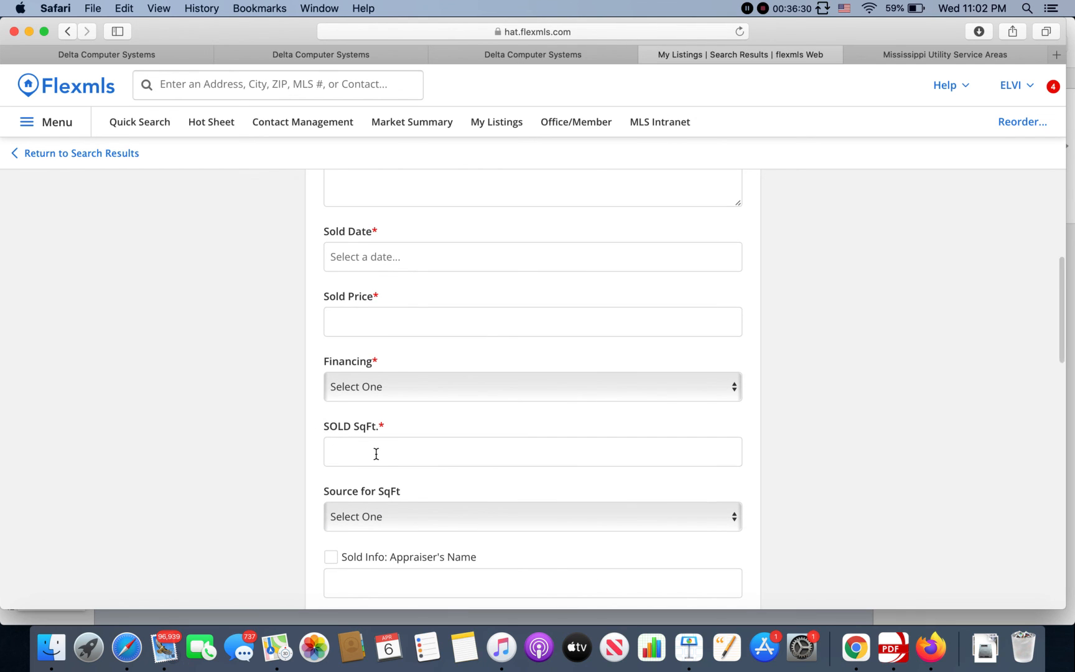
pyautogui.scroll(-2, 376, 450)
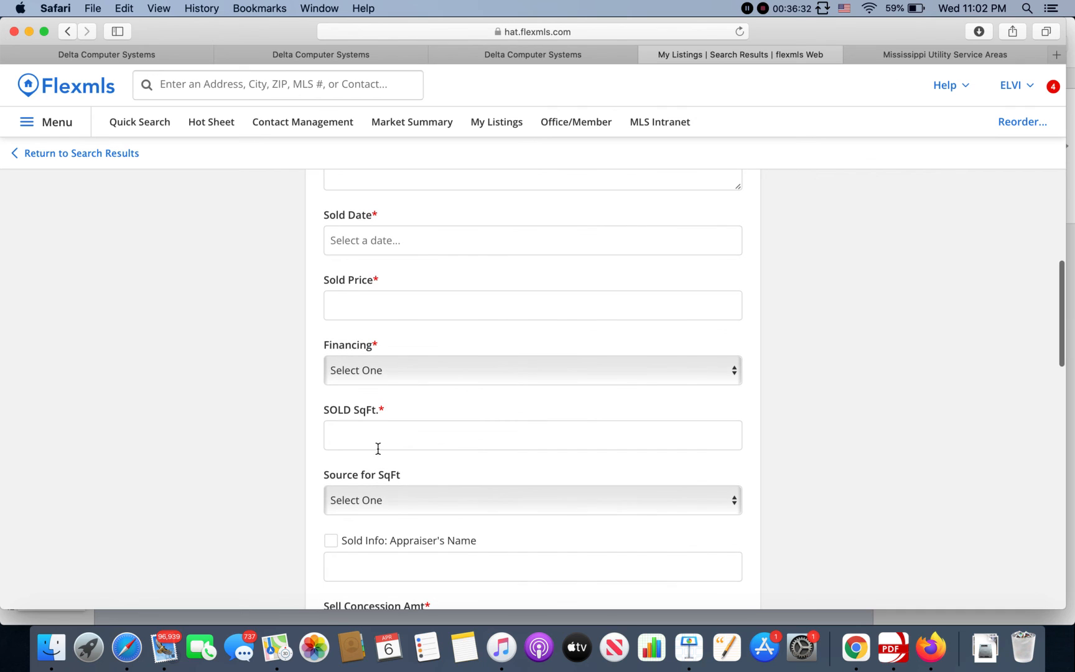
pyautogui.click(377, 442)
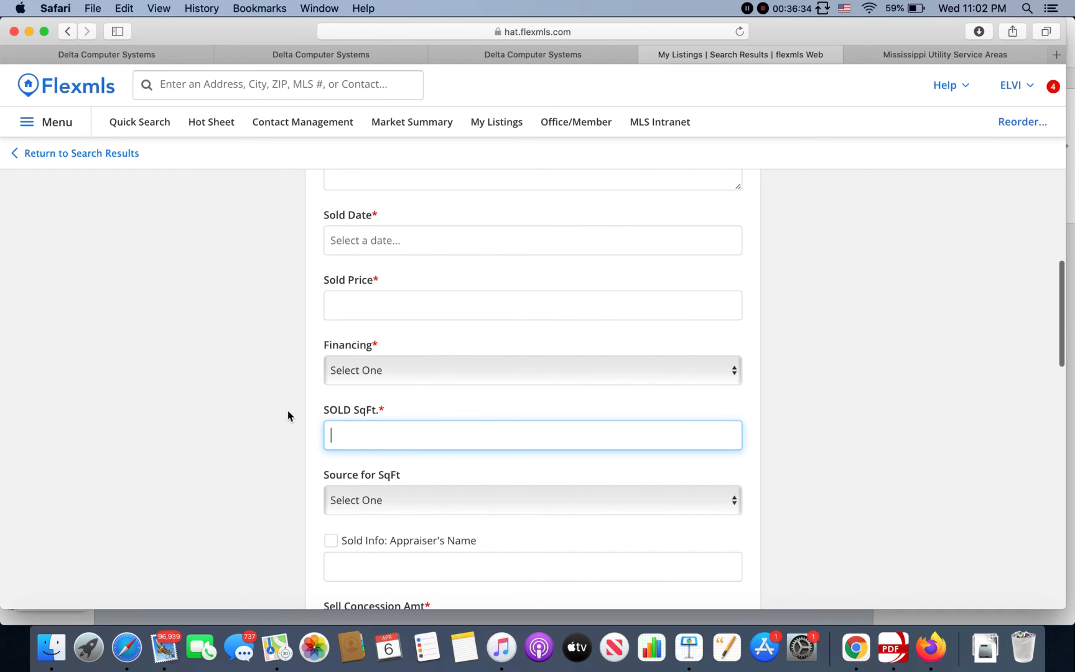
pyautogui.scroll(-2, 287, 409)
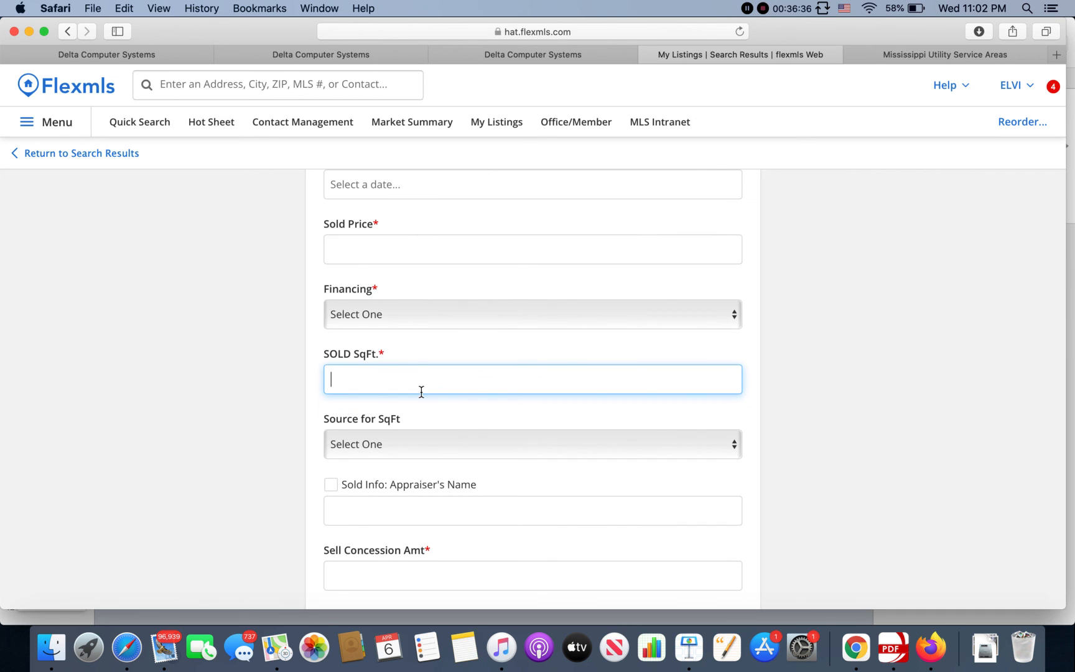
pyautogui.click(402, 443)
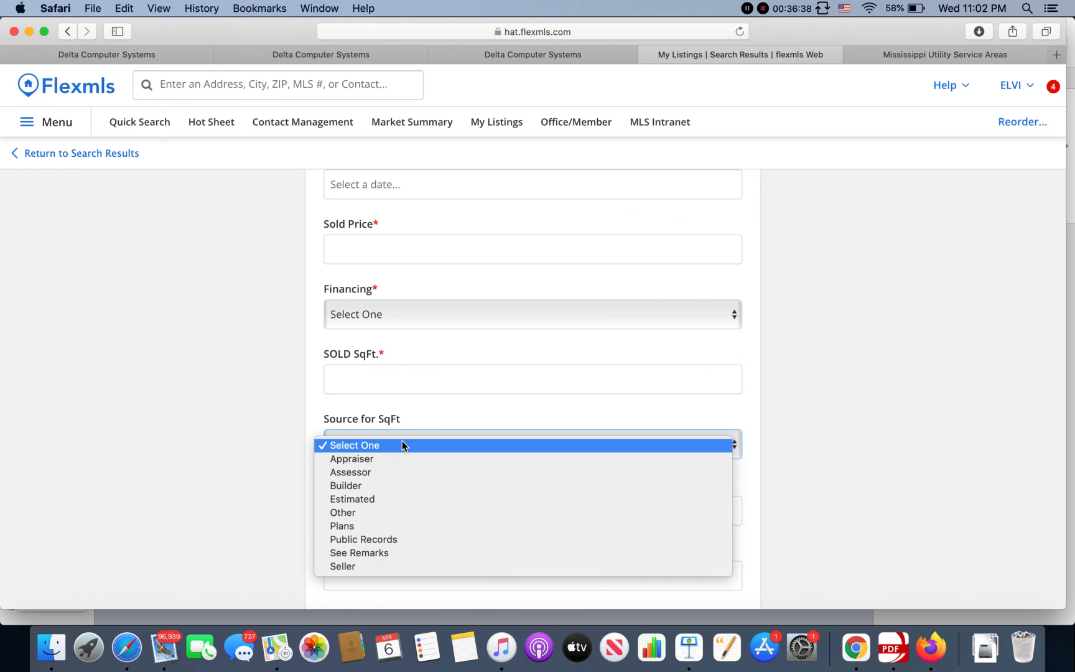
pyautogui.click(389, 463)
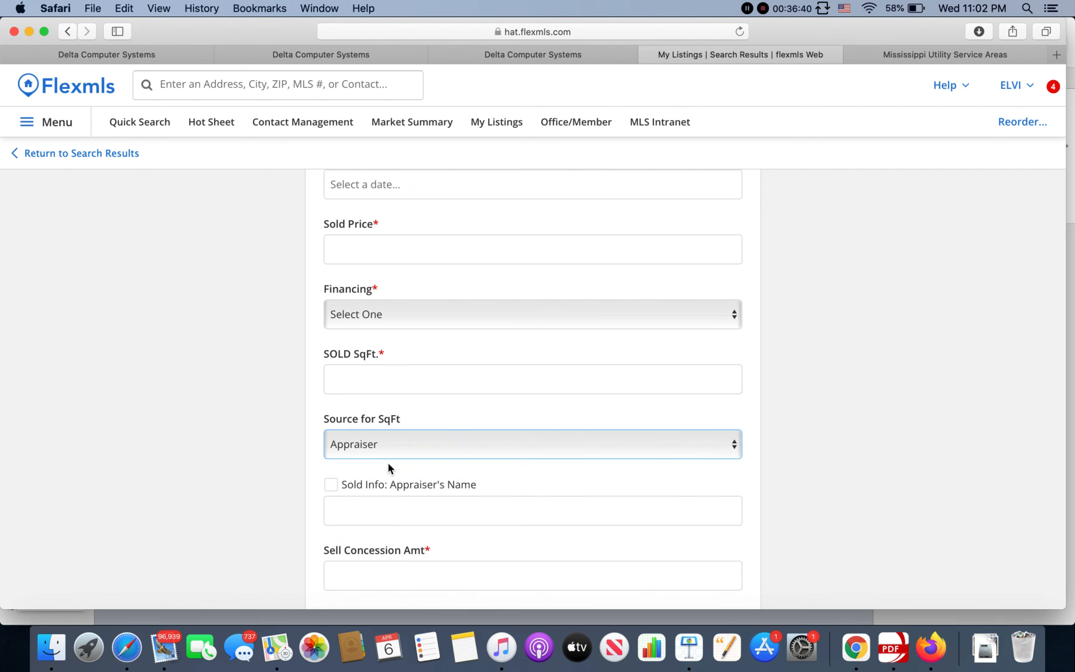
pyautogui.scroll(-3, 356, 474)
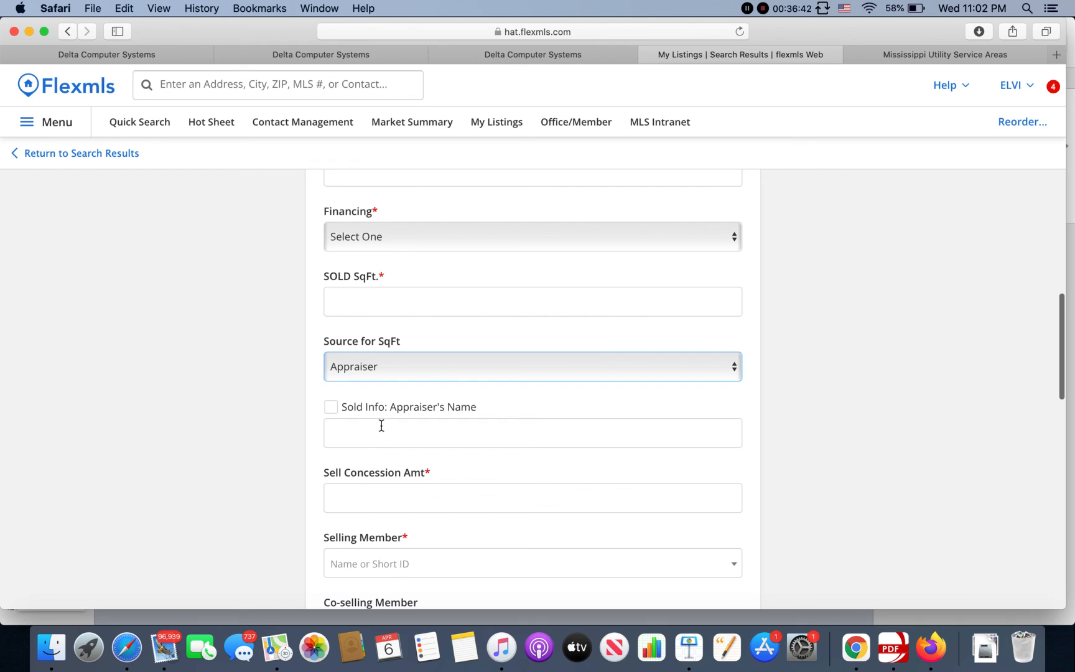
pyautogui.scroll(-2, 378, 433)
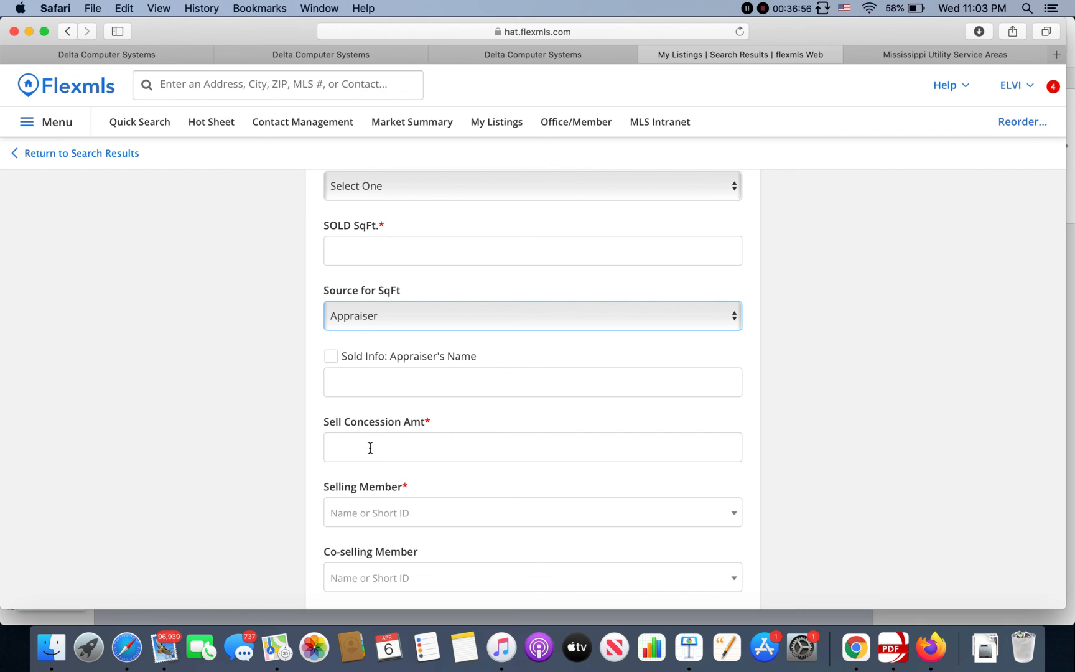
pyautogui.scroll(-3, 257, 427)
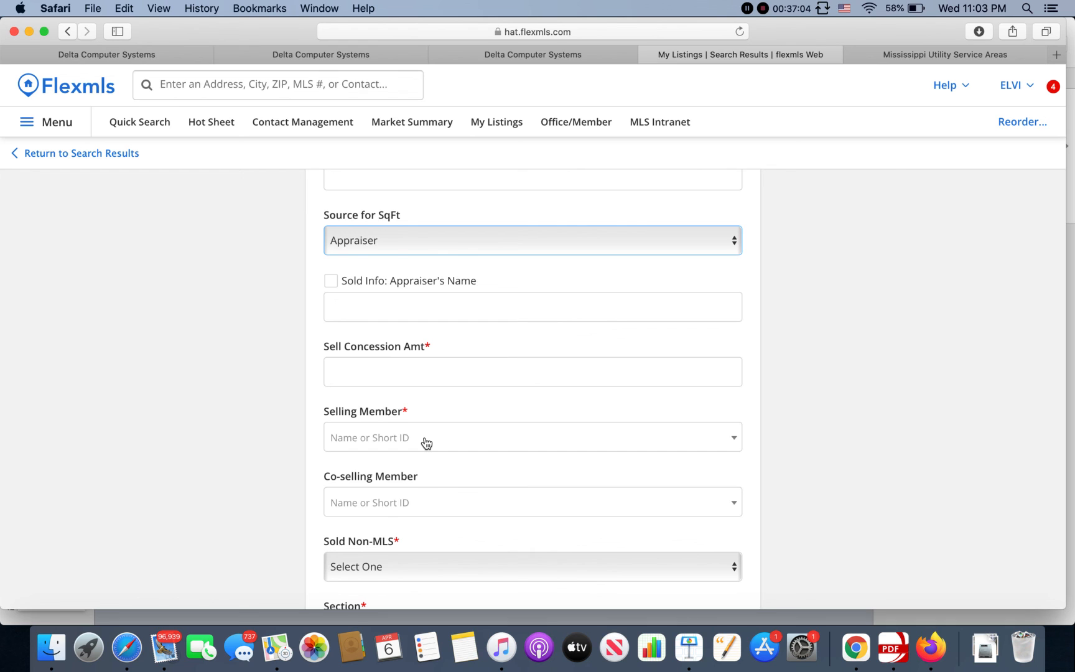
pyautogui.scroll(-3, 424, 443)
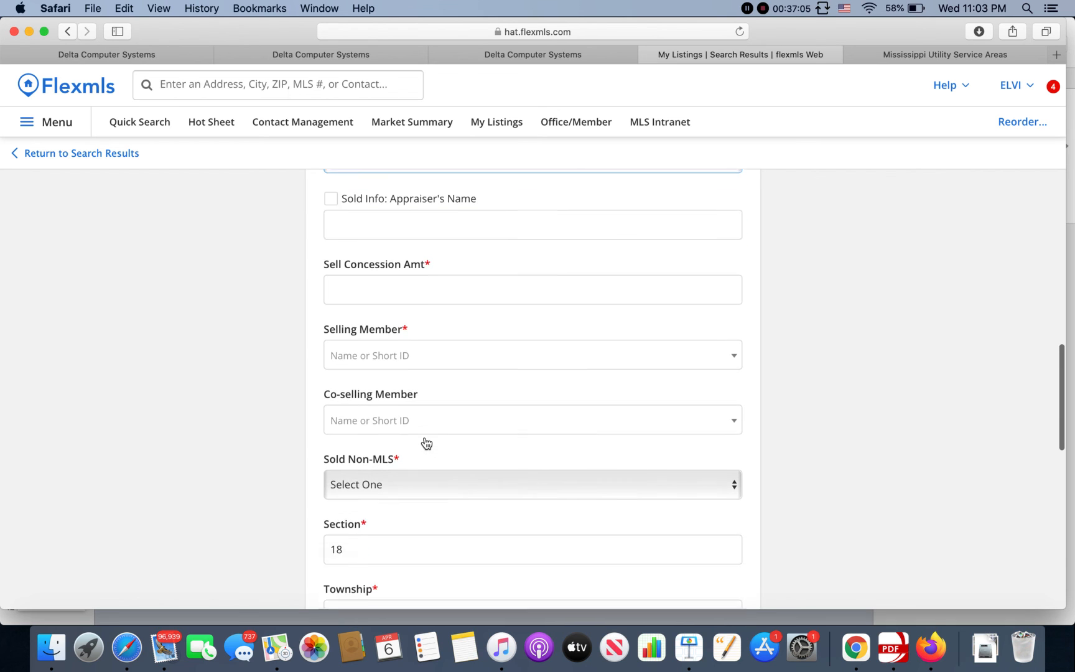
# Step: Set Sold Non-MLS to No, review down to Post Closing Remarks, then go back to My Active Listings
pyautogui.click(419, 479)
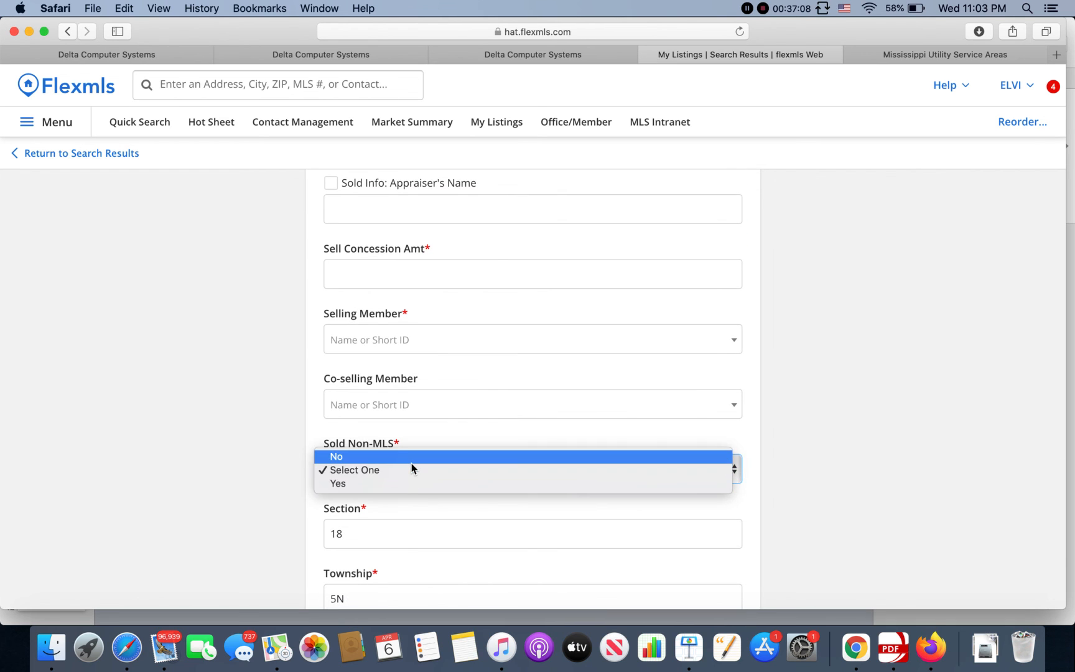
pyautogui.click(411, 463)
pyautogui.scroll(-3, 343, 420)
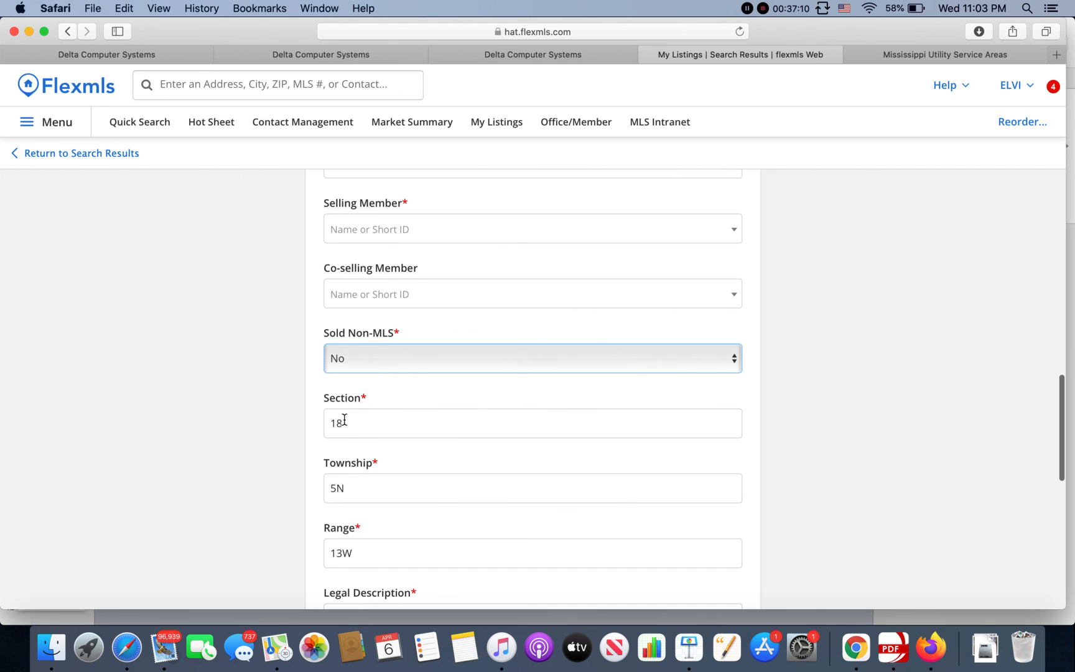
pyautogui.scroll(-8, 338, 453)
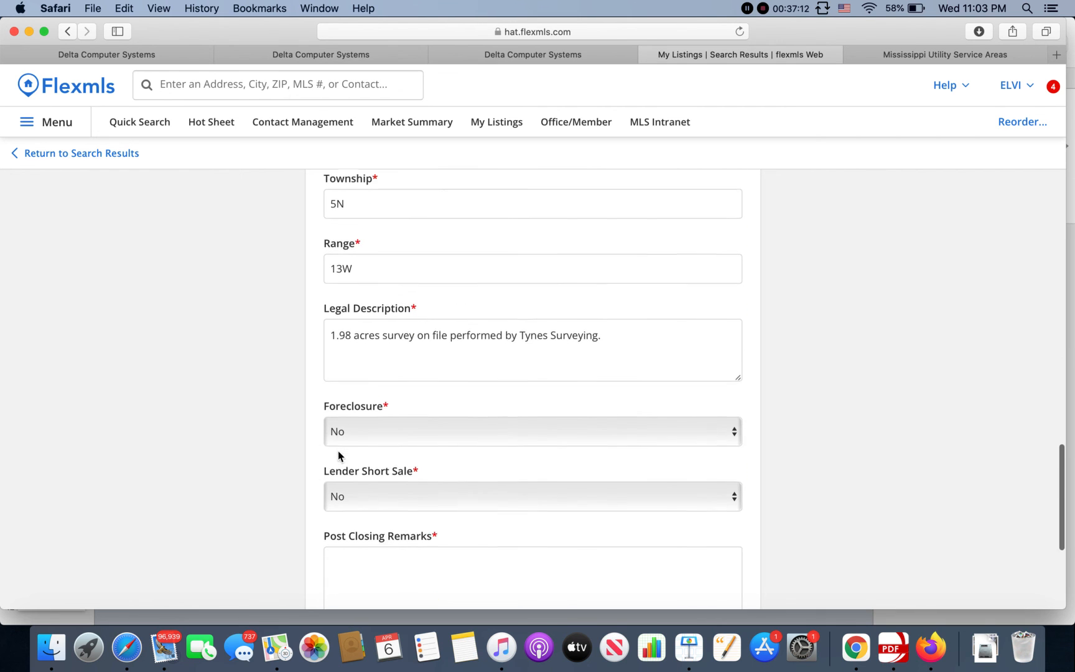
pyautogui.scroll(-5, 339, 452)
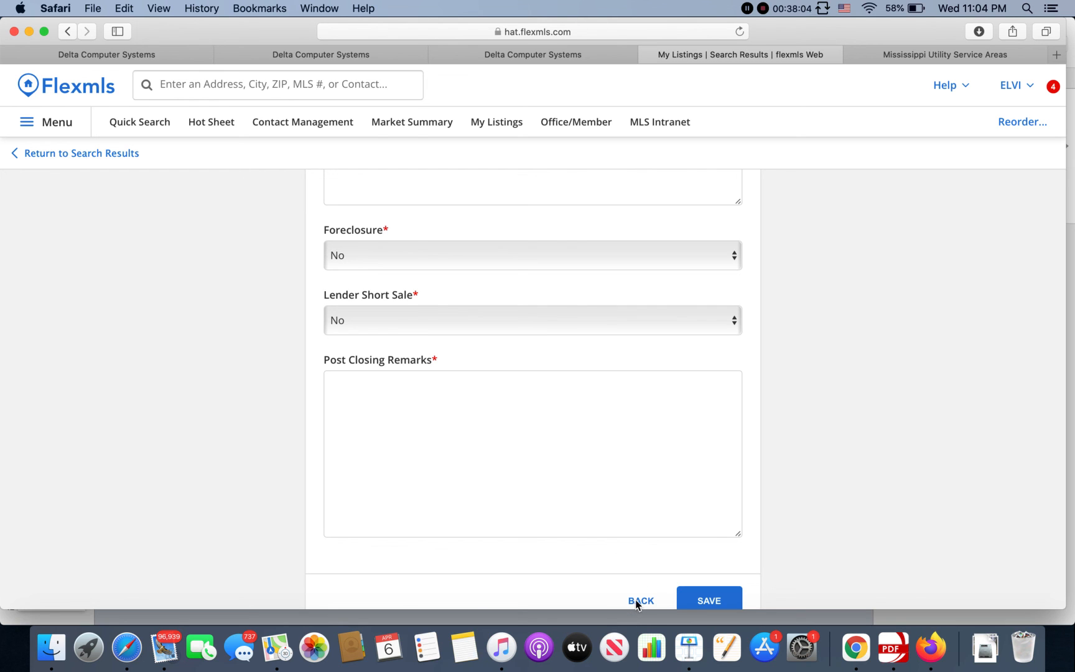
pyautogui.click(59, 154)
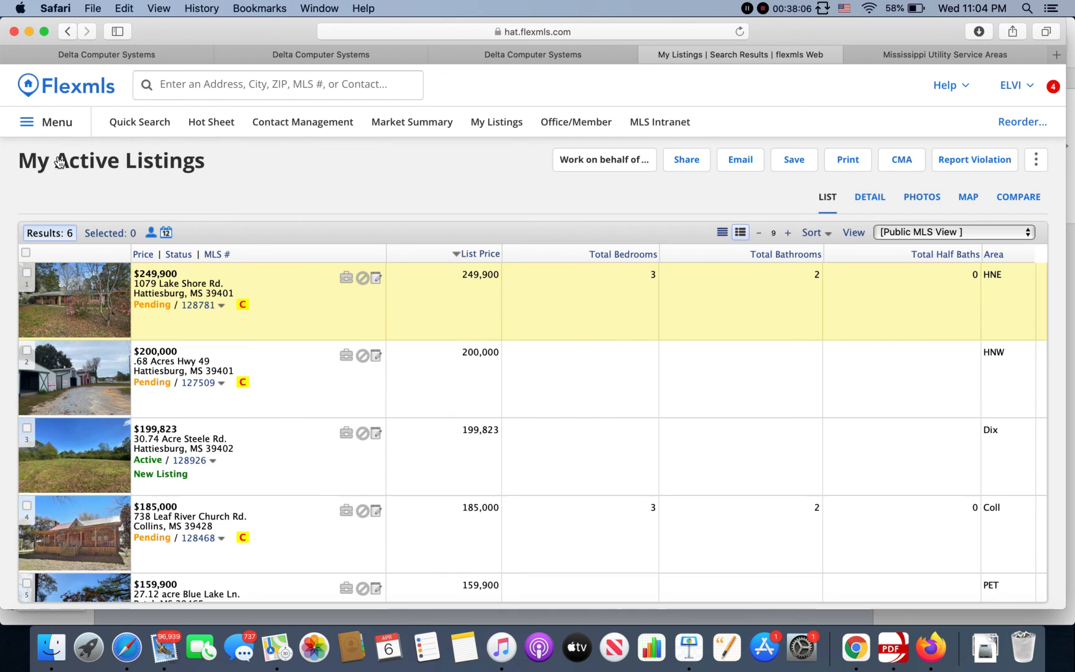
pyautogui.scroll(-4, 230, 401)
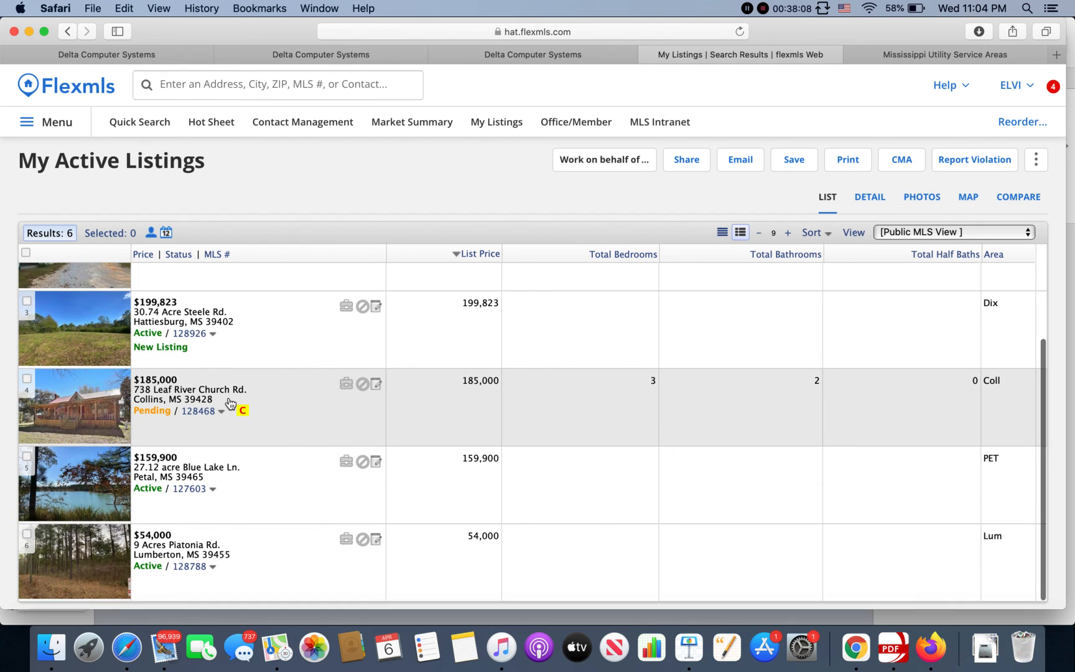